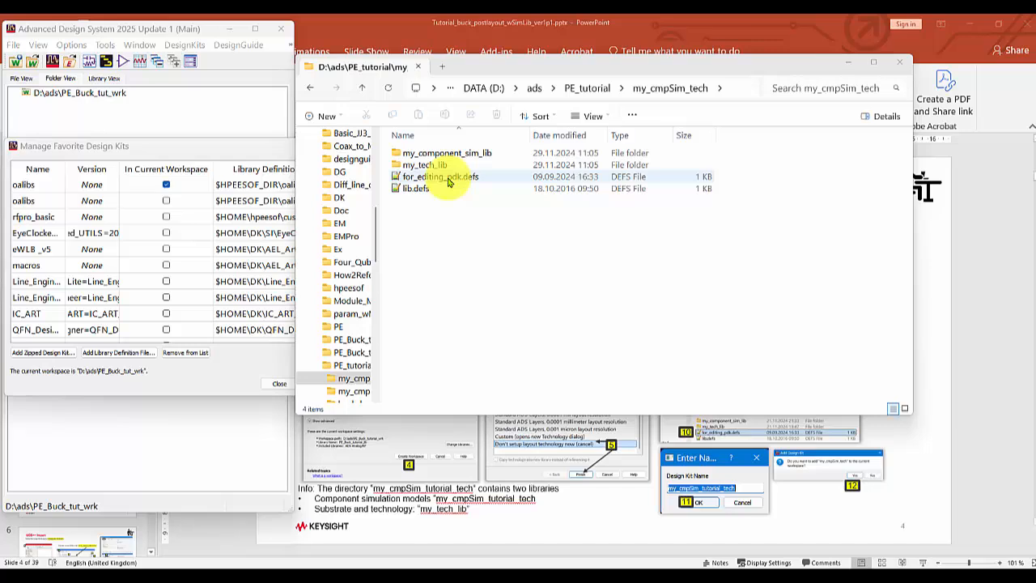
- Load for_editing_pdk.defs from the PE_tutorial\my_cmpSim_tech folder as a library definition file for the favorite design kits
{"action": "left_click", "coordinate": [77, 148]}
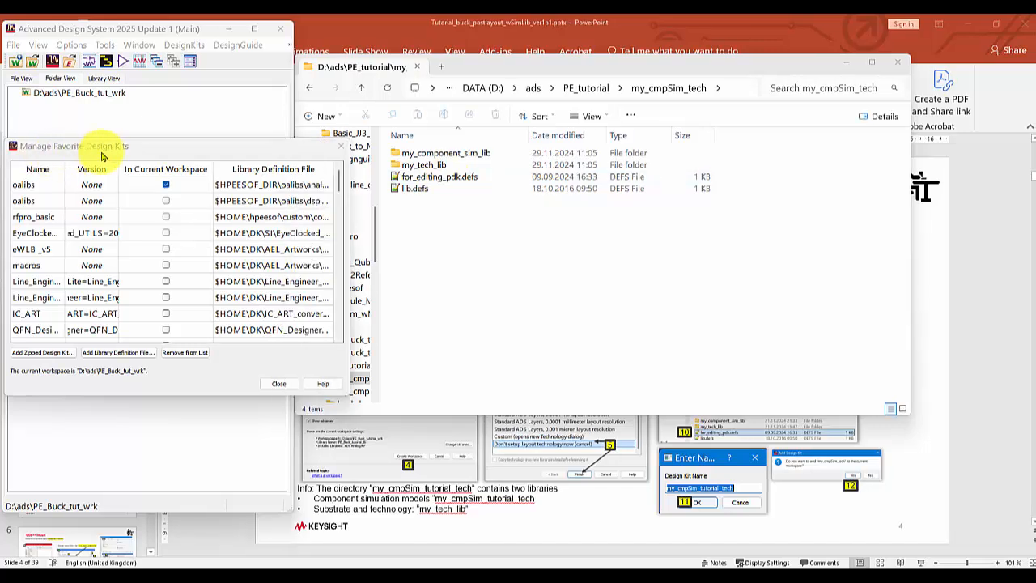
{"action": "left_click", "coordinate": [119, 357]}
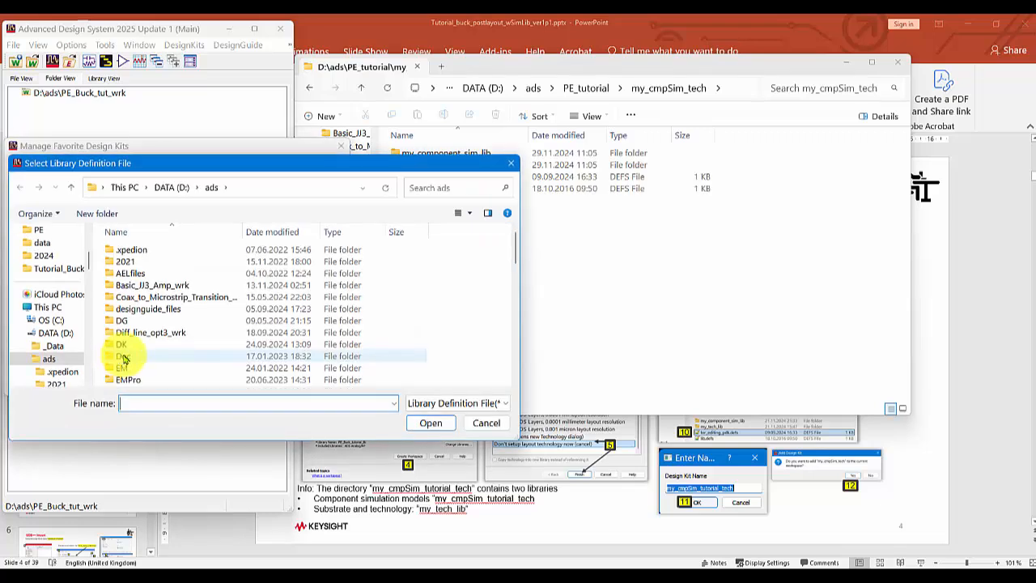
{"action": "scroll", "coordinate": [156, 354], "scroll_direction": "down", "scroll_amount": 4}
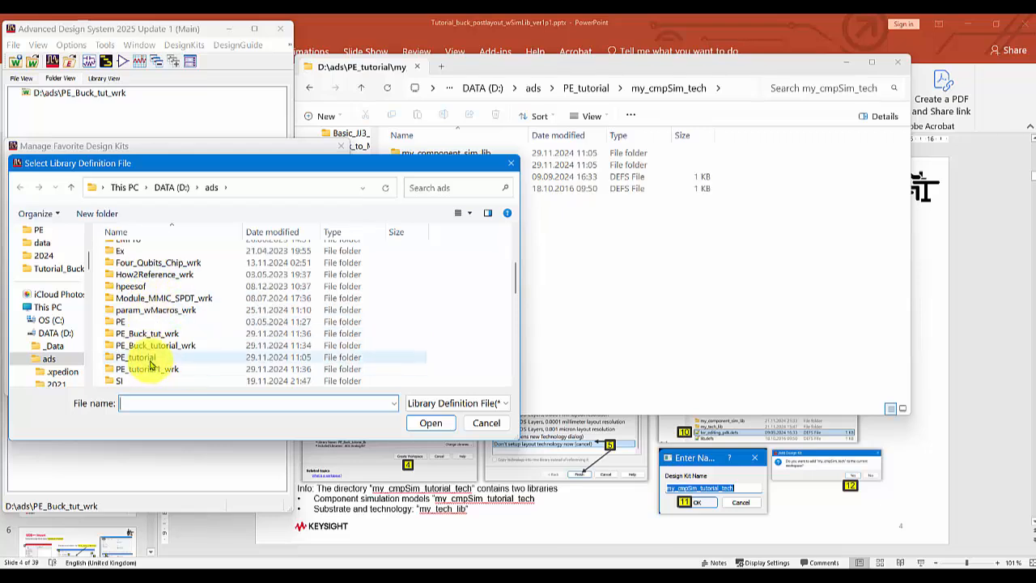
{"action": "double_click", "coordinate": [150, 360]}
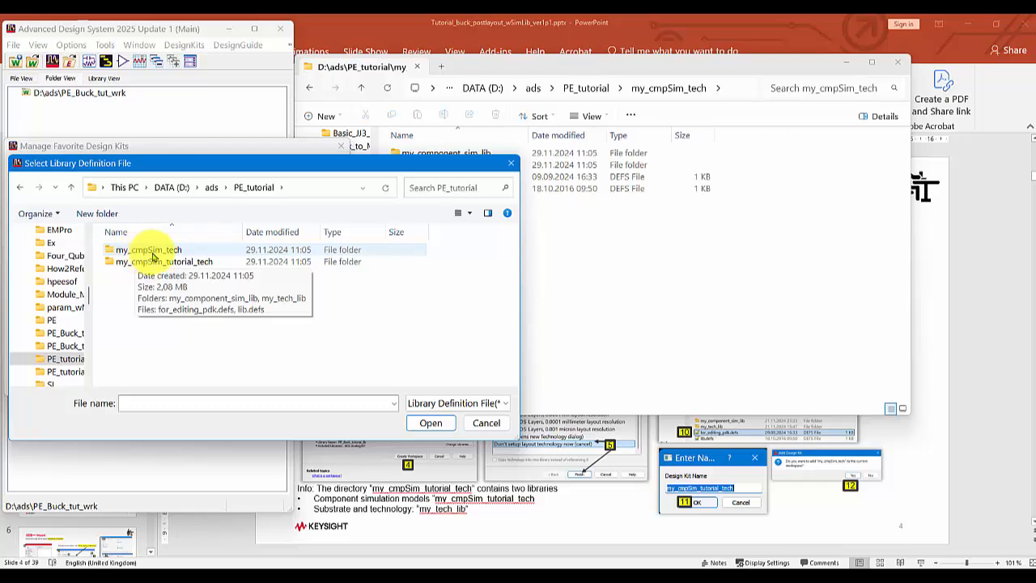
{"action": "double_click", "coordinate": [150, 250]}
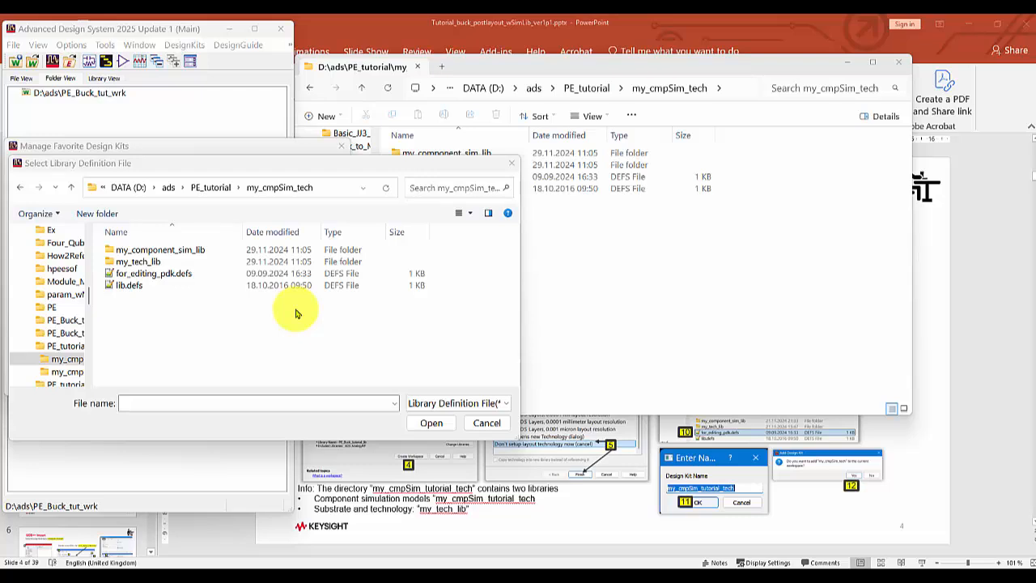
{"action": "left_click", "coordinate": [153, 275]}
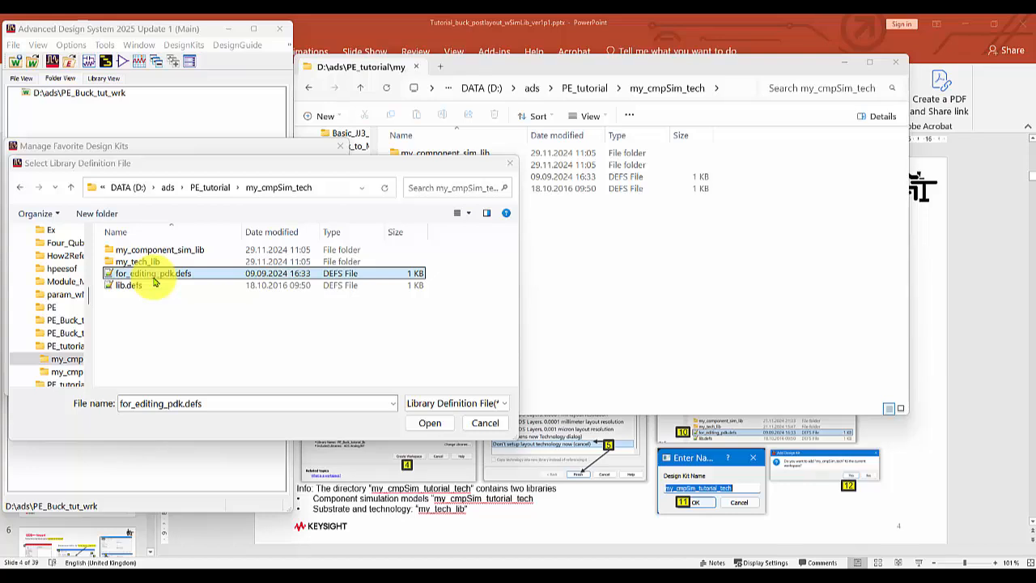
{"action": "double_click", "coordinate": [156, 275]}
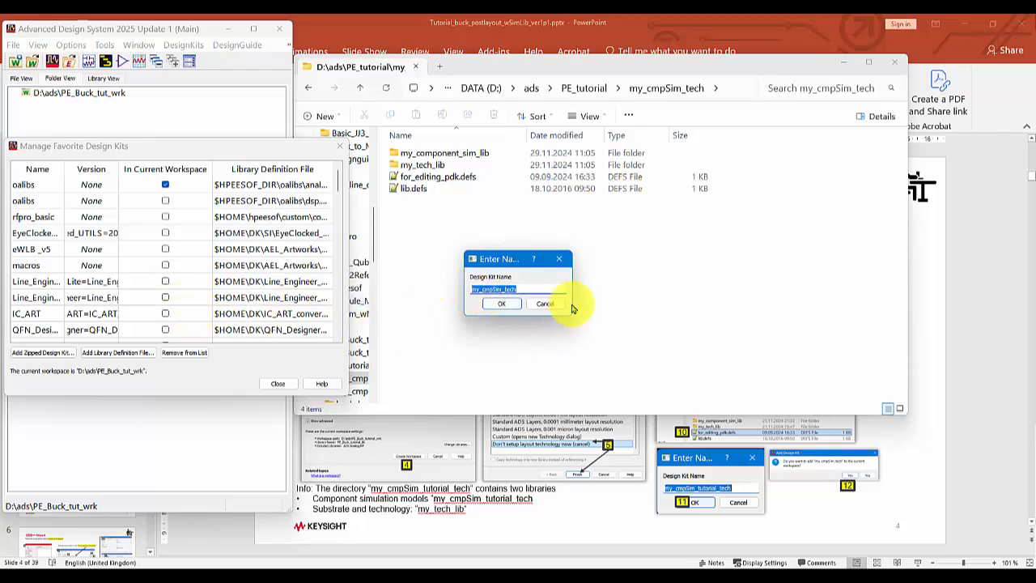
- Accept my_cmpSim_tech as the design kit name, add the kit to the current workspace and close the design kit manager
{"action": "left_click", "coordinate": [498, 303]}
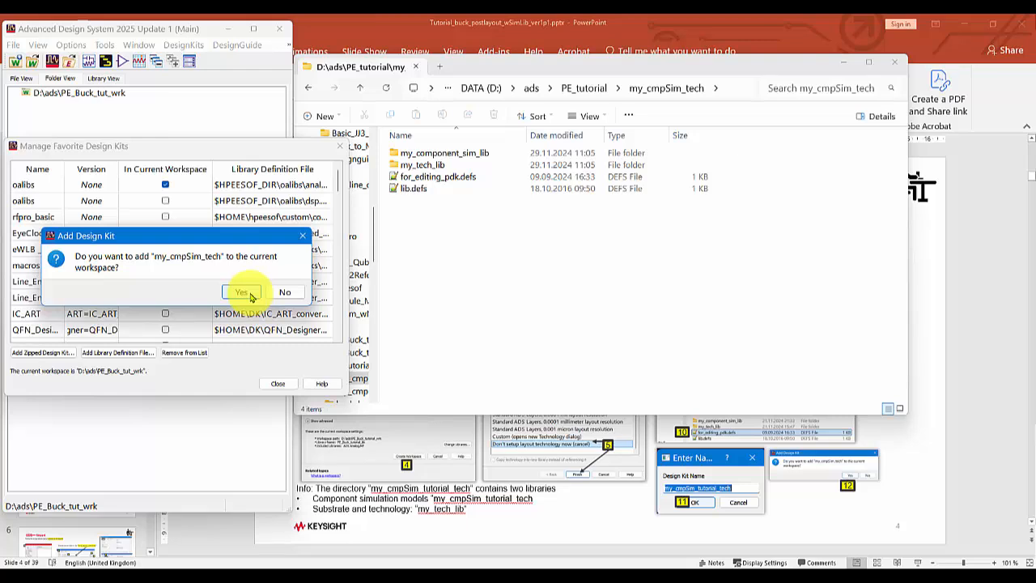
{"action": "left_click", "coordinate": [243, 292]}
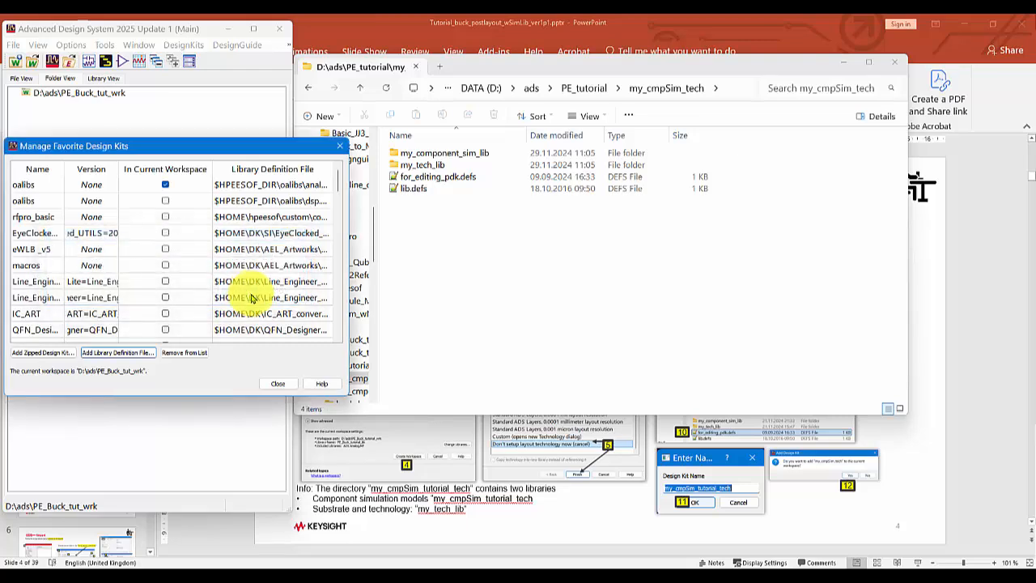
{"action": "left_click", "coordinate": [278, 383]}
- Examine the contents of my_component_sim_lib and my_tech_lib in the workspace's library view
{"action": "left_click", "coordinate": [103, 78]}
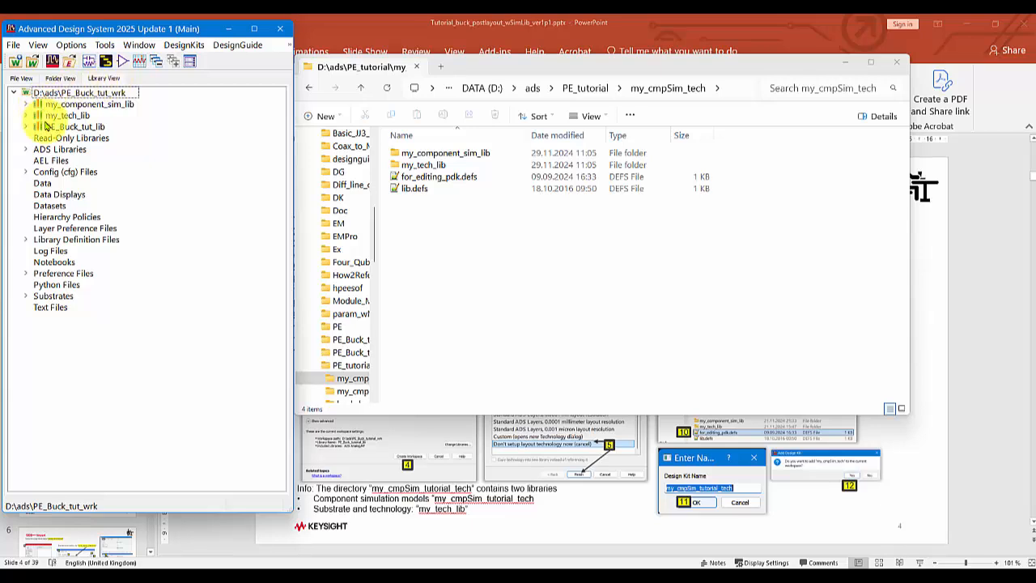
{"action": "mouse_move", "coordinate": [127, 113]}
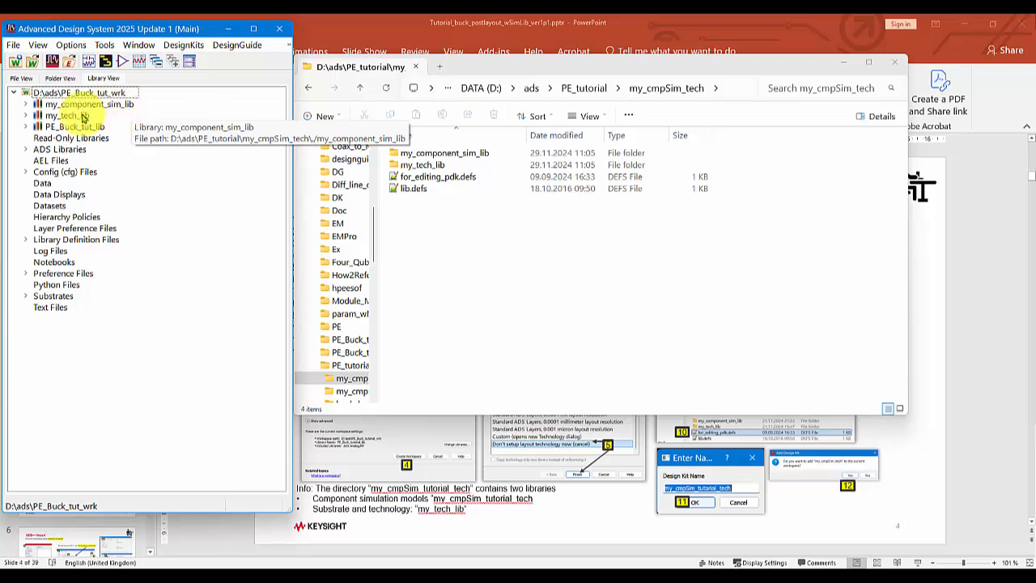
{"action": "left_click", "coordinate": [30, 108]}
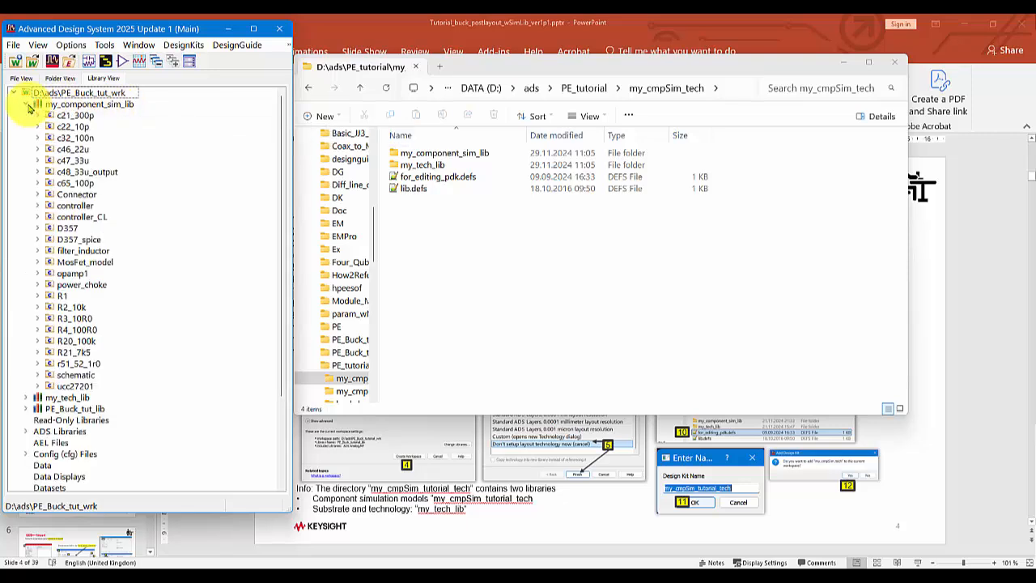
{"action": "left_click", "coordinate": [28, 109]}
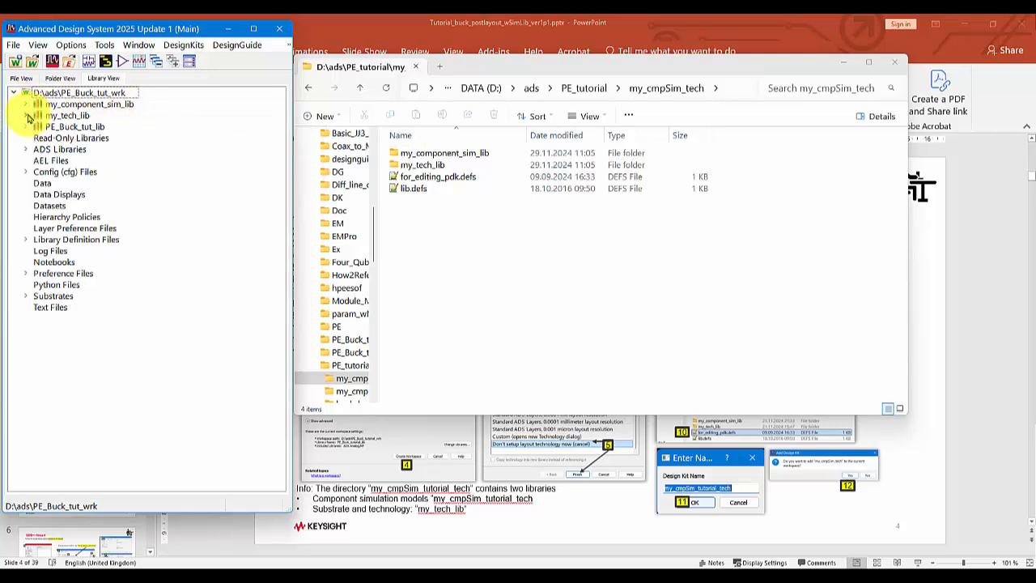
{"action": "left_click", "coordinate": [26, 115]}
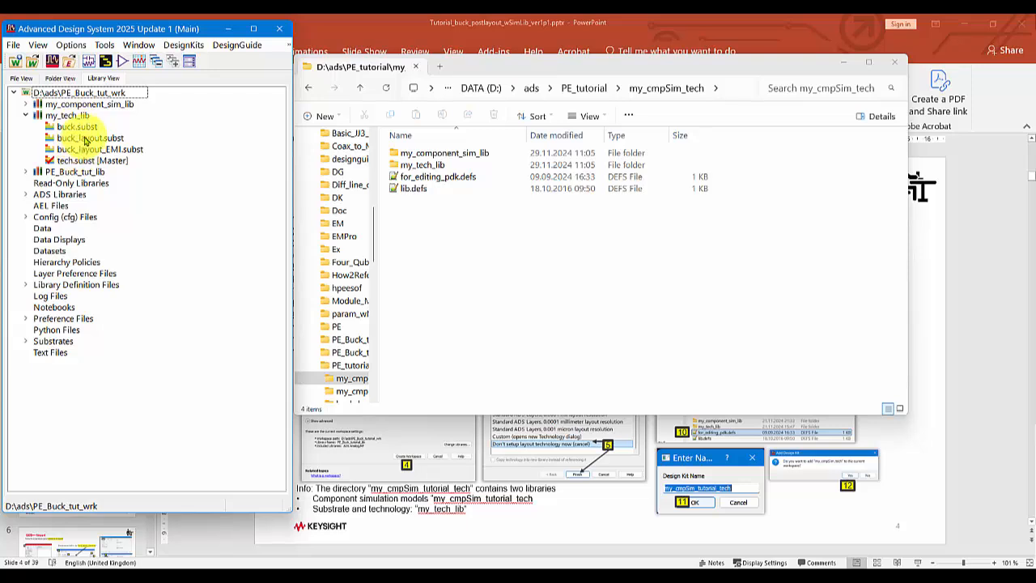
{"action": "mouse_move", "coordinate": [85, 141]}
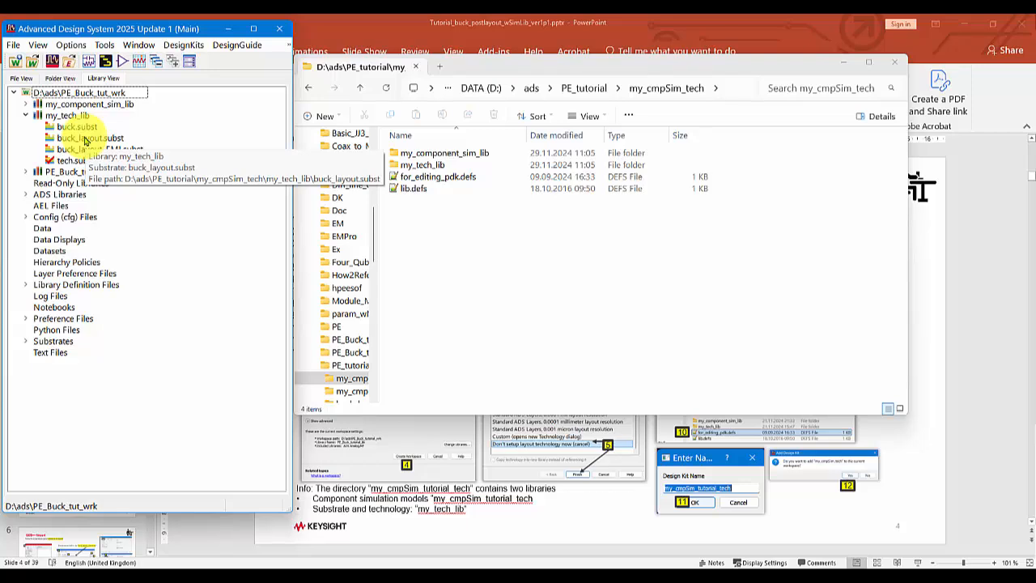
{"action": "left_click", "coordinate": [25, 115]}
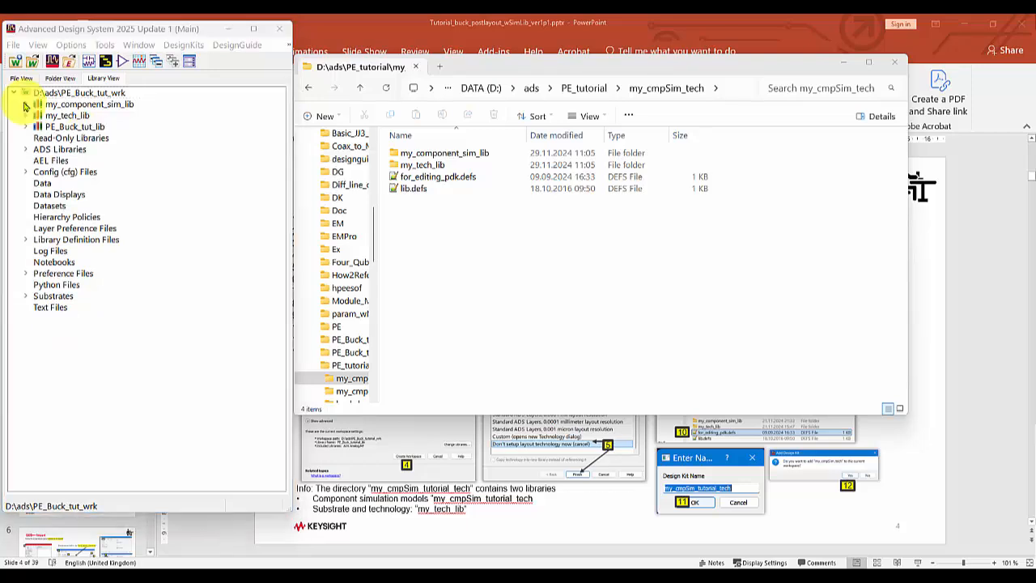
- Inspect the layout, schematic and symbol views of the c48_33u_output cell in my_component_sim_lib
{"action": "left_click", "coordinate": [26, 104]}
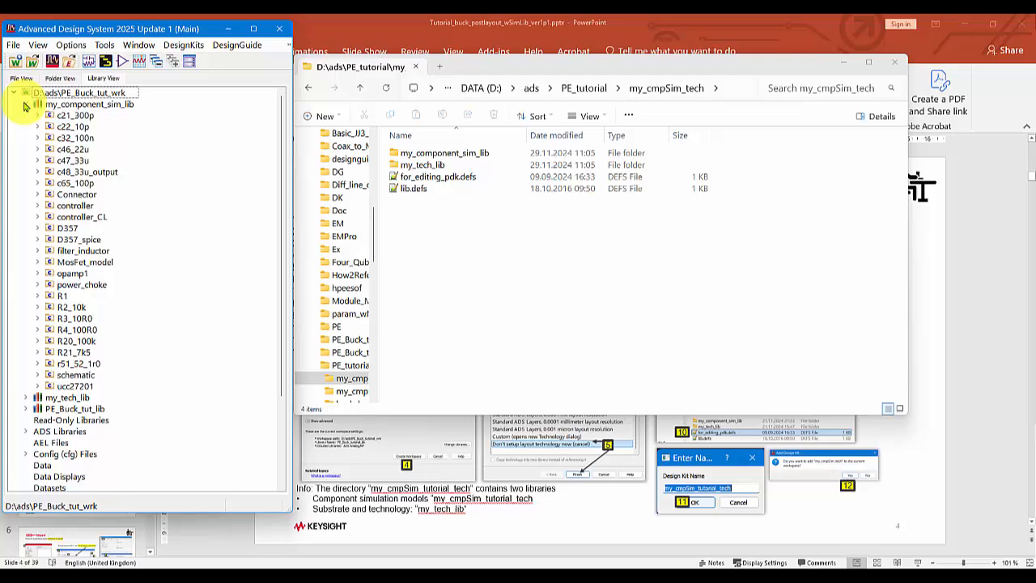
{"action": "left_click", "coordinate": [39, 172]}
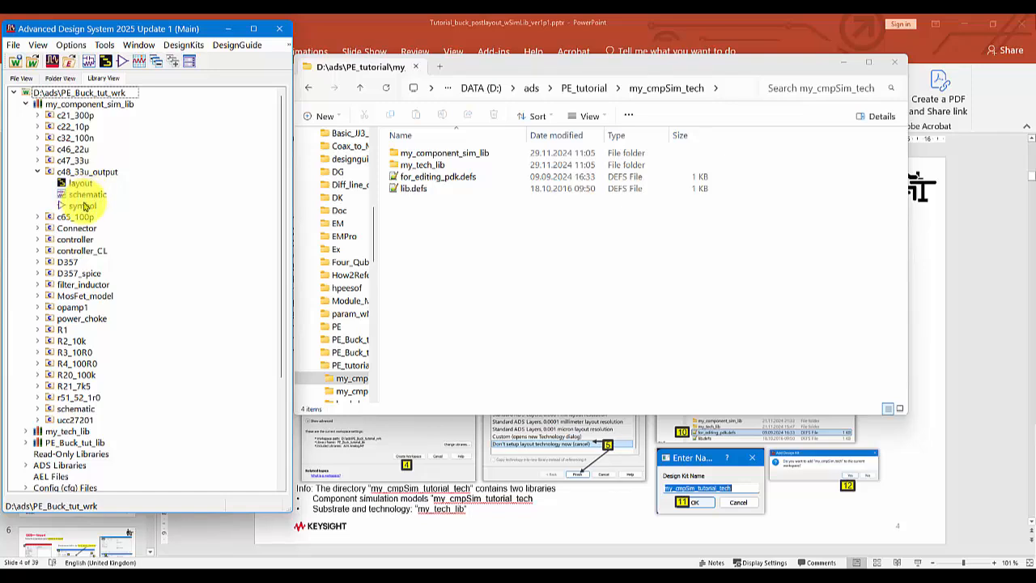
{"action": "left_click", "coordinate": [40, 128]}
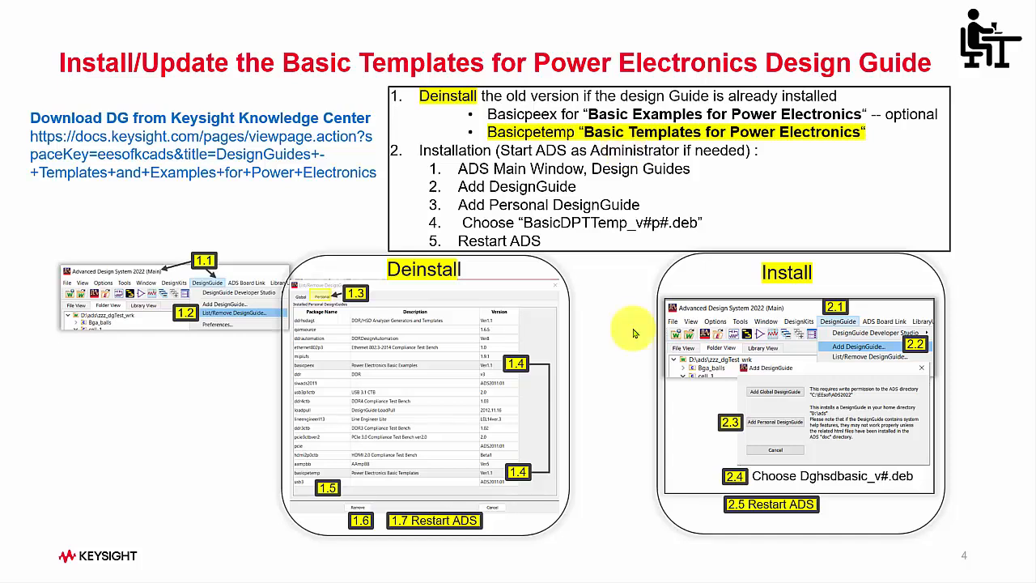
- Open the Keysight Knowledge Center page for the Power Electronics DesignGuides and review its installation files and guidelines
{"action": "left_click", "coordinate": [217, 179]}
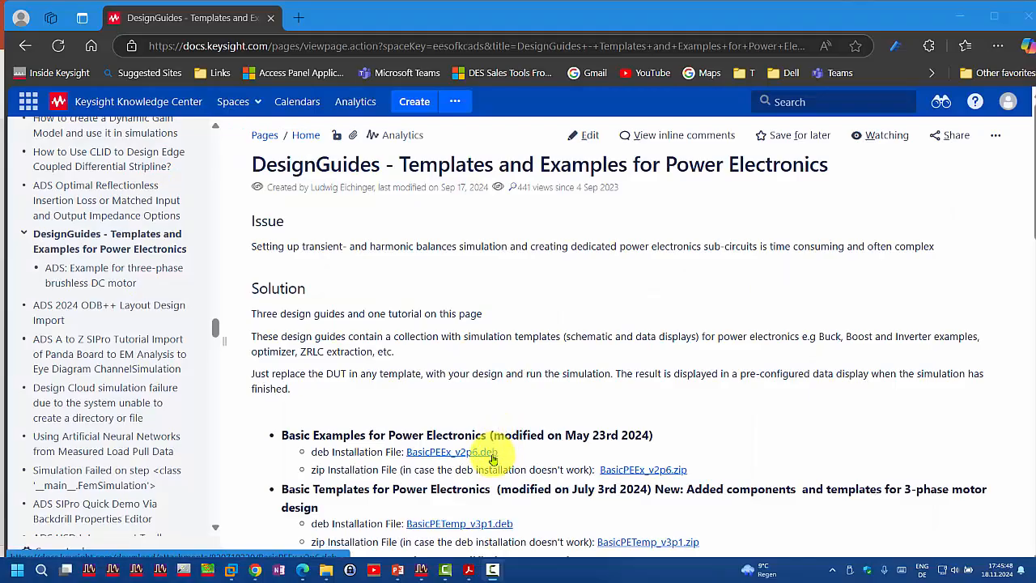
{"action": "scroll", "coordinate": [536, 459], "scroll_direction": "down", "scroll_amount": 2}
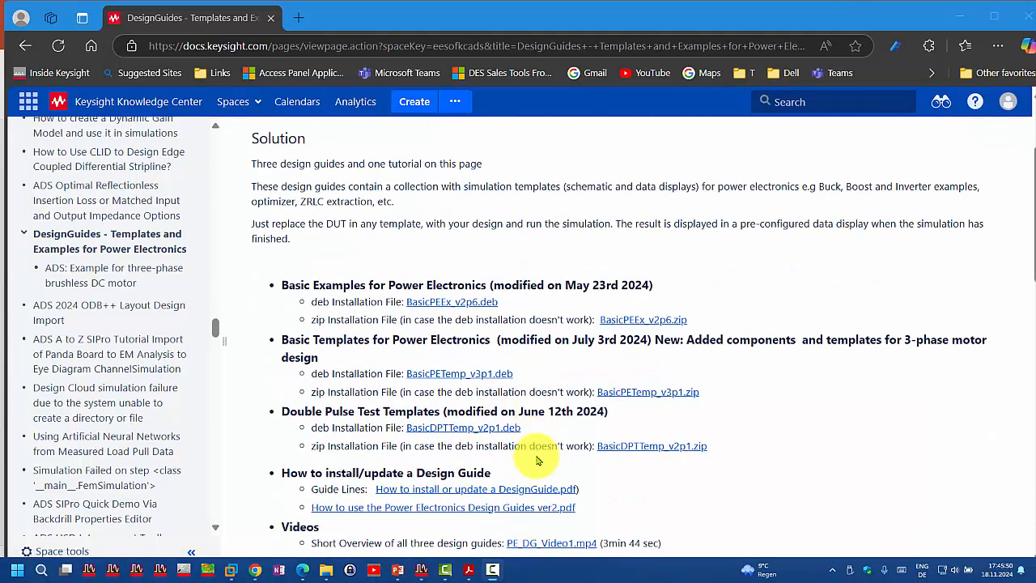
{"action": "scroll", "coordinate": [536, 460], "scroll_direction": "down", "scroll_amount": 4}
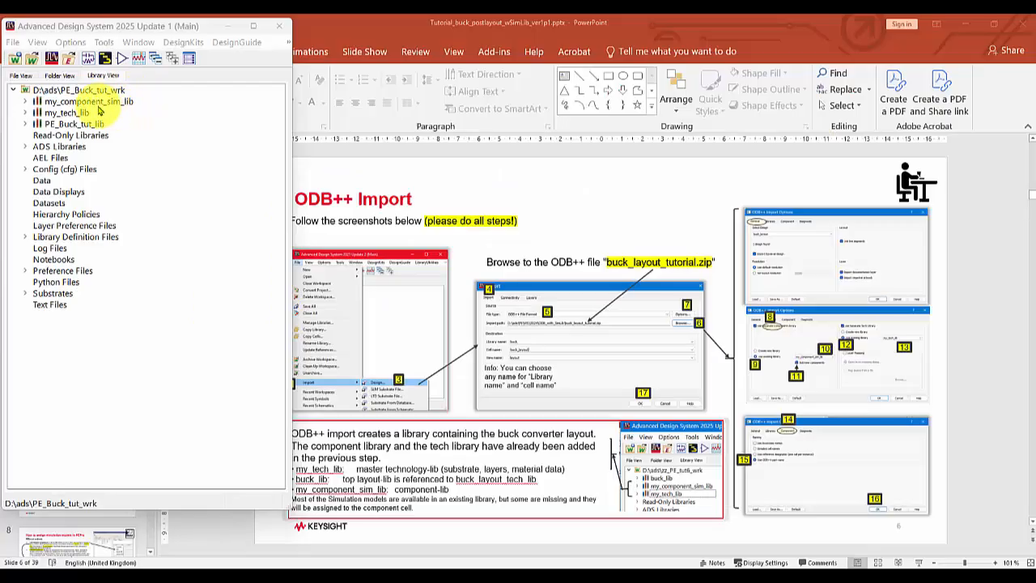
- Start a design import into the PE_Buck_tut_wrk workspace with ODB++ File Format as the file type
{"action": "left_click", "coordinate": [14, 46]}
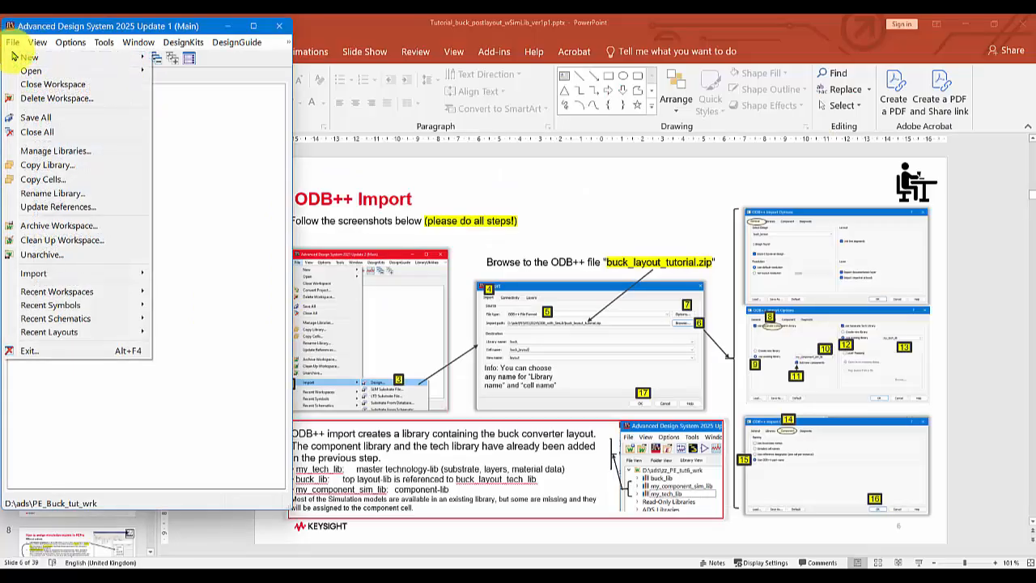
{"action": "mouse_move", "coordinate": [74, 277]}
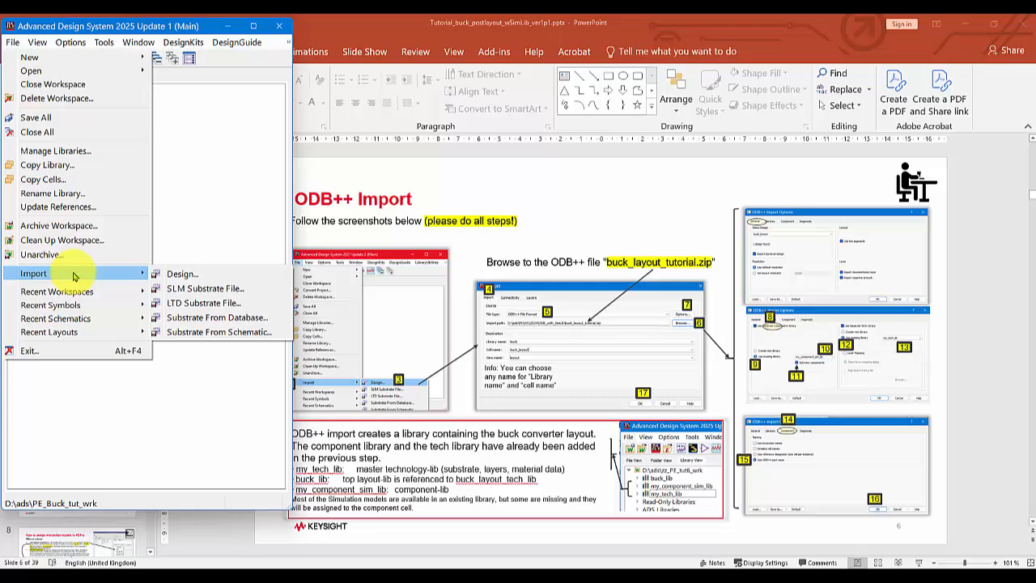
{"action": "left_click", "coordinate": [163, 276]}
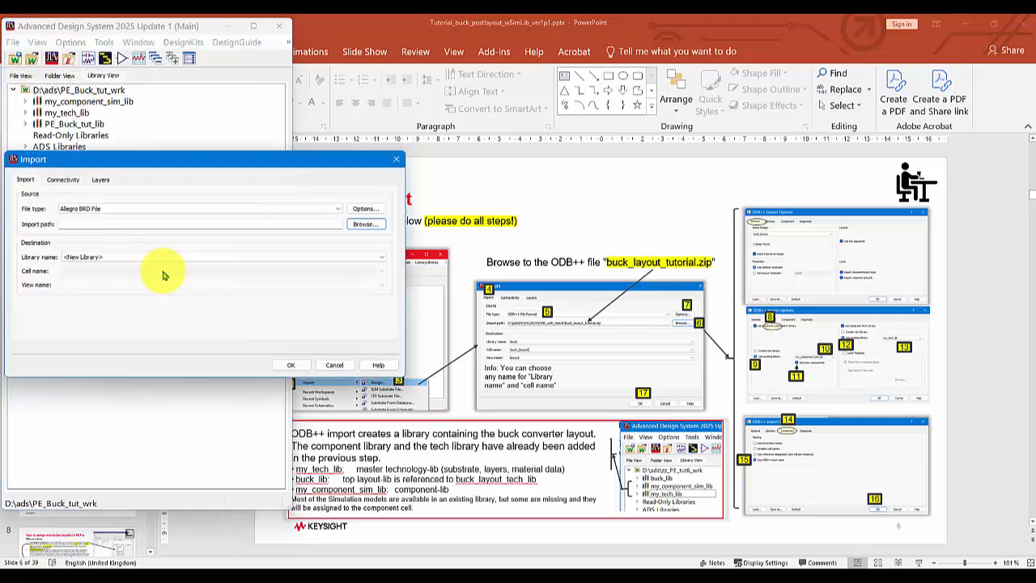
{"action": "left_click", "coordinate": [340, 211]}
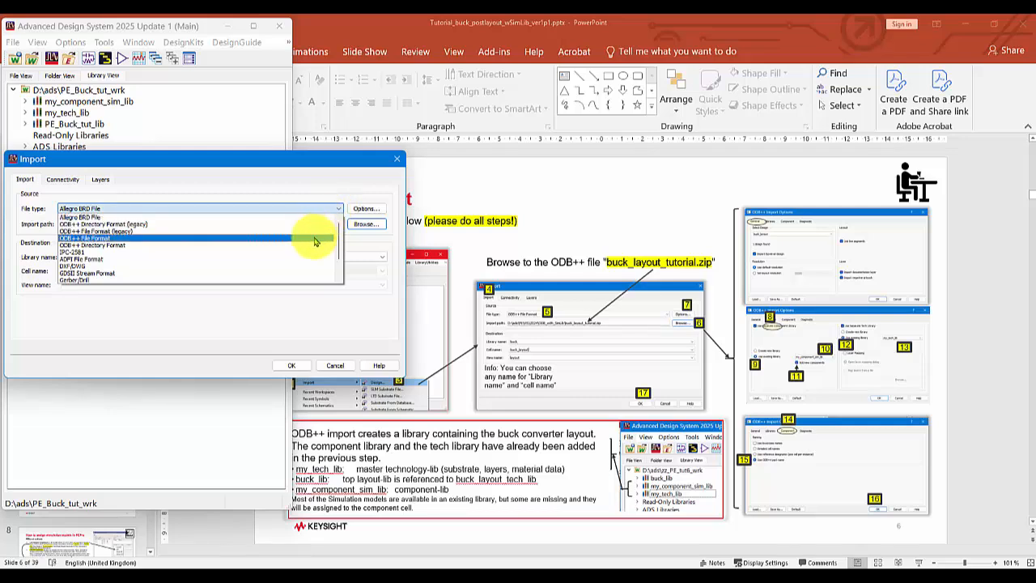
{"action": "left_click", "coordinate": [316, 241]}
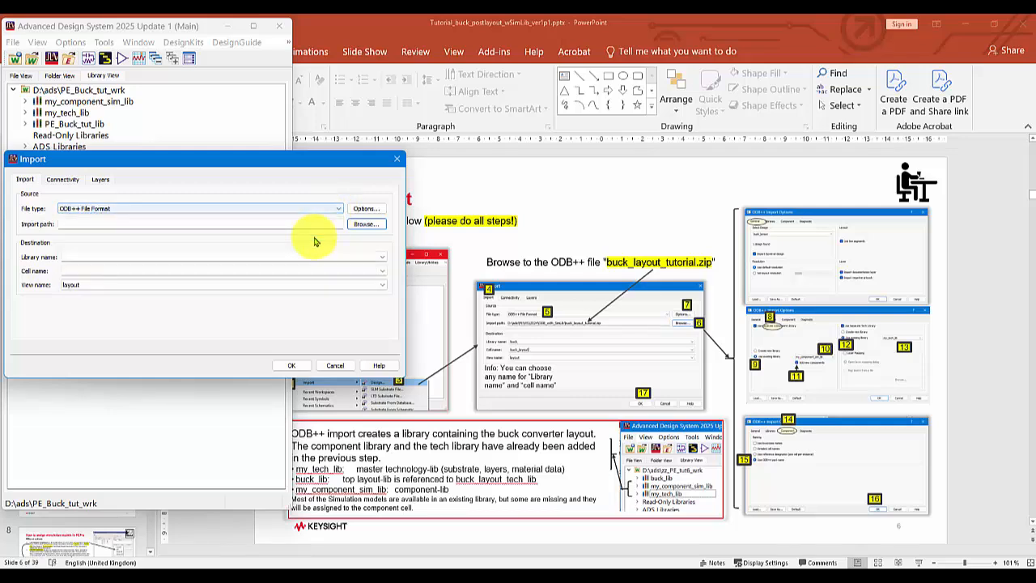
- Choose buck_layout_tutorial.zip from the D:\ads\PE_tutorial folder as the ODB++ import source
{"action": "left_click", "coordinate": [364, 225]}
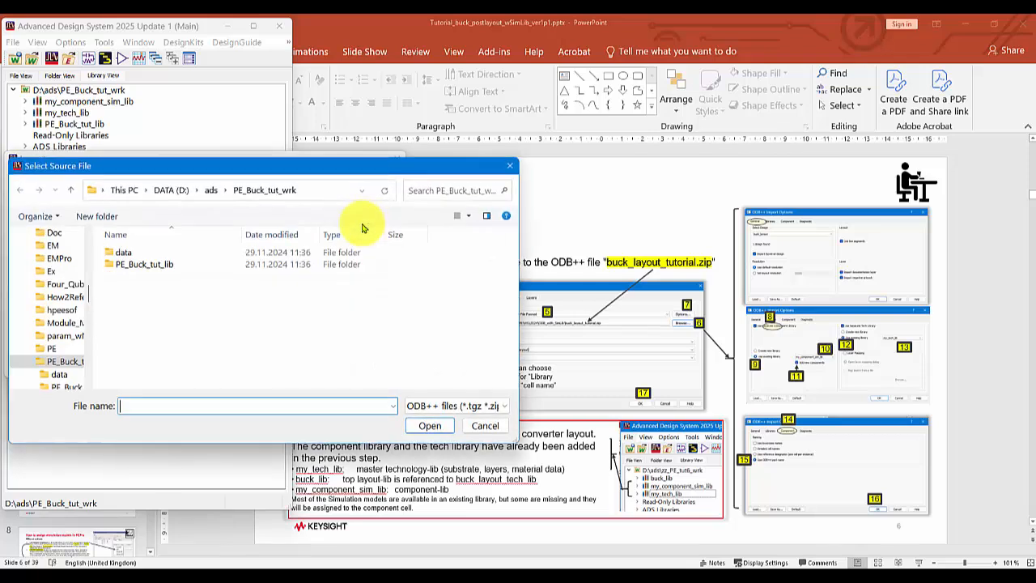
{"action": "left_click", "coordinate": [212, 191]}
{"action": "scroll", "coordinate": [172, 315], "scroll_direction": "down", "scroll_amount": 4}
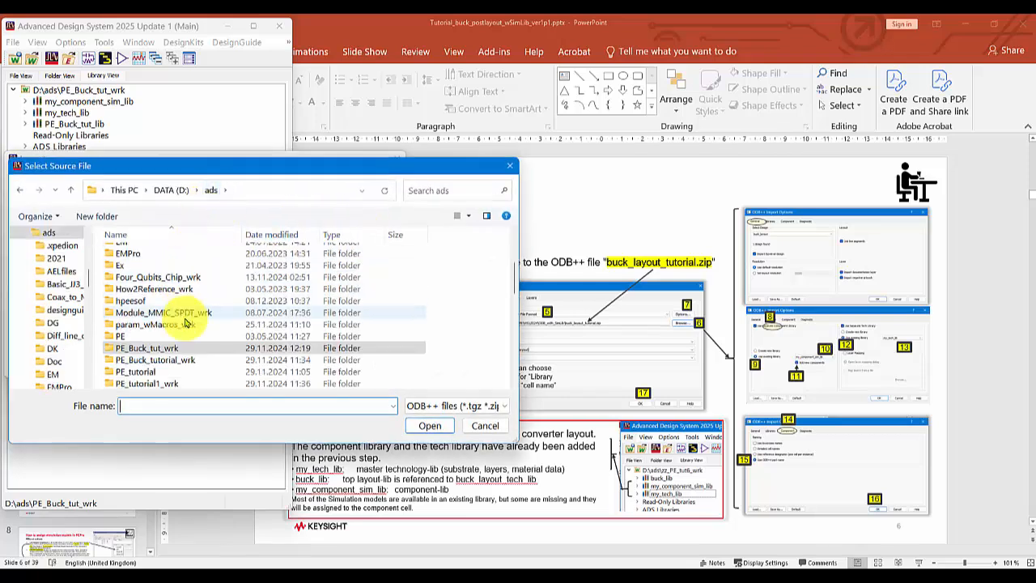
{"action": "double_click", "coordinate": [155, 372]}
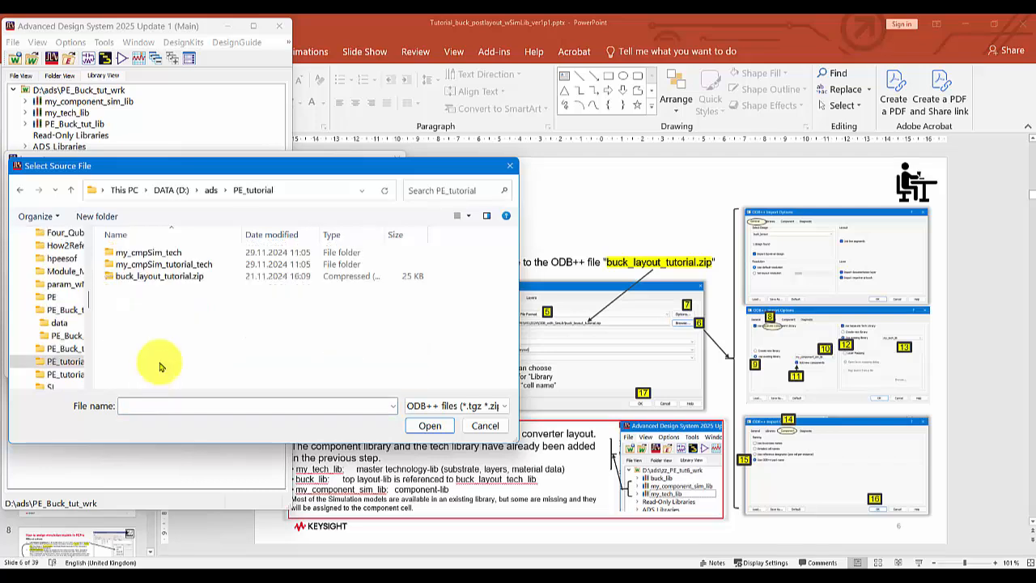
{"action": "left_click", "coordinate": [170, 278]}
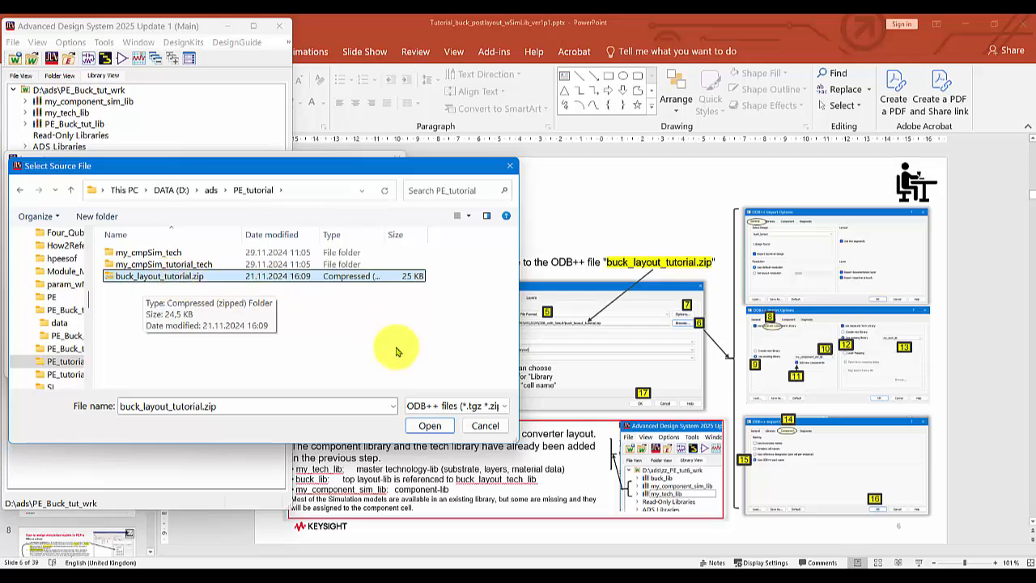
{"action": "left_click", "coordinate": [430, 427]}
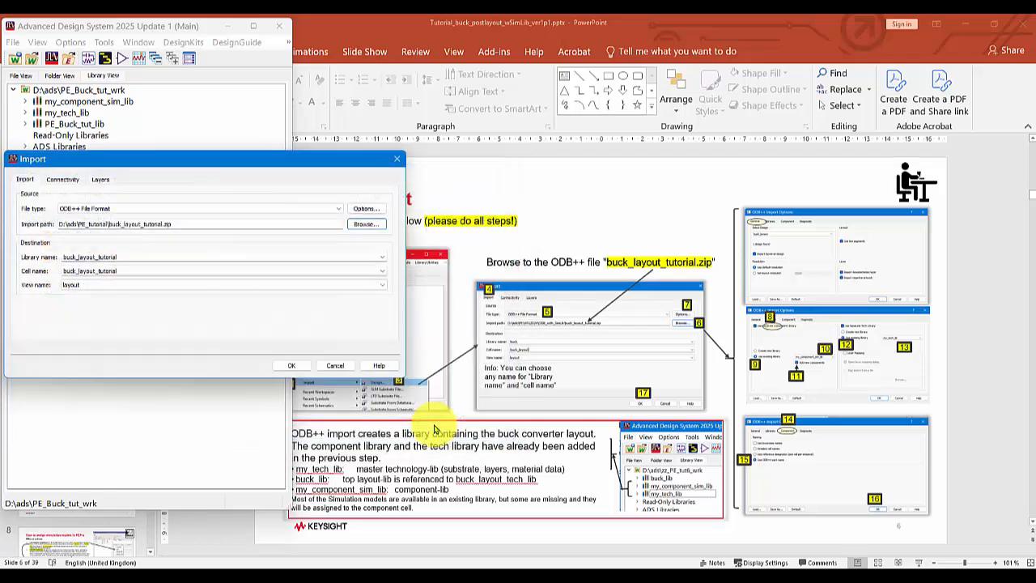
- In the ODB++ import options, set the separate component library to the existing my_component_sim_lib
{"action": "left_click", "coordinate": [369, 209]}
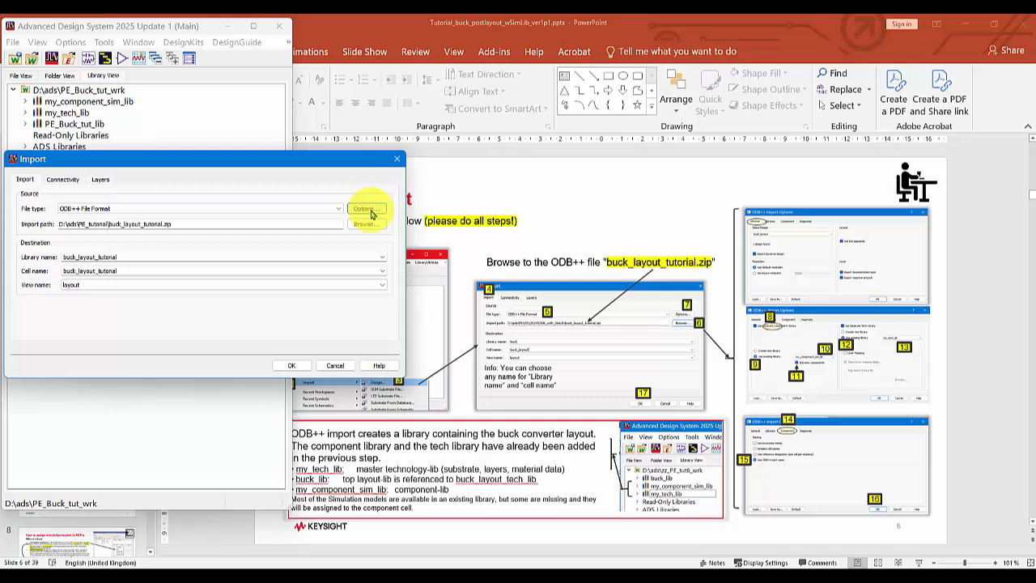
{"action": "left_click_drag", "start_coordinate": [402, 188], "coordinate": [260, 172]}
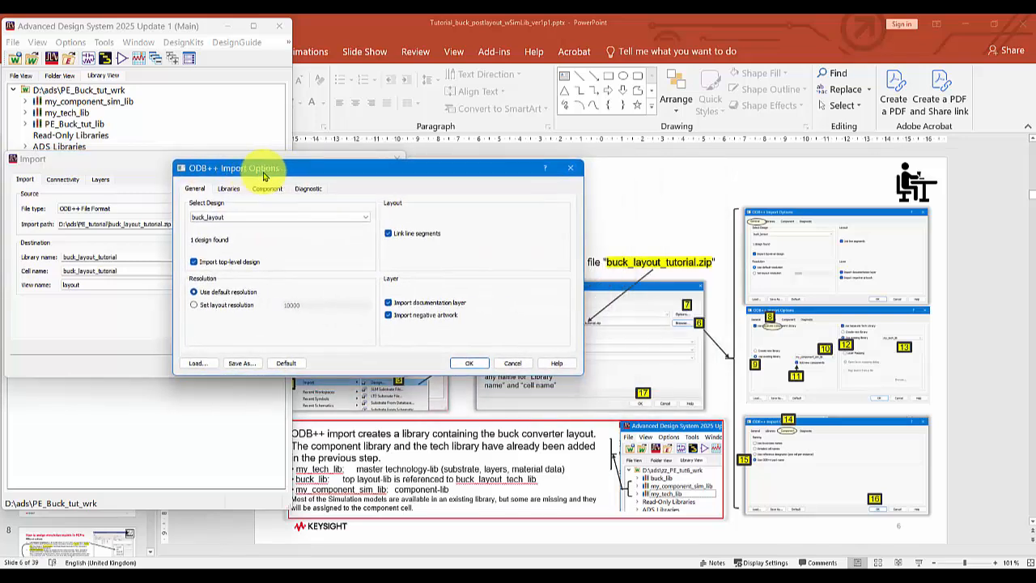
{"action": "left_click", "coordinate": [229, 188]}
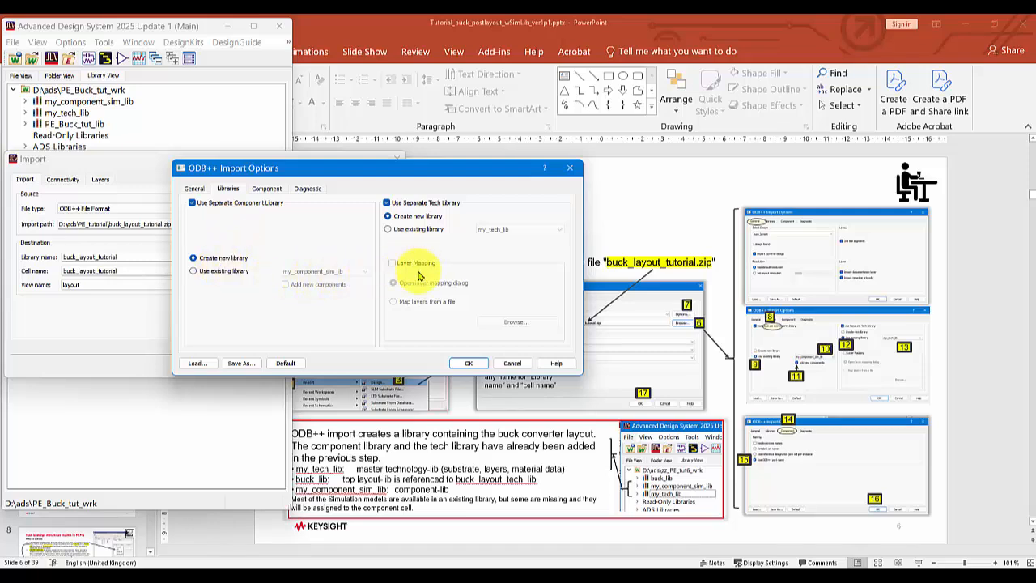
{"action": "left_click", "coordinate": [193, 272]}
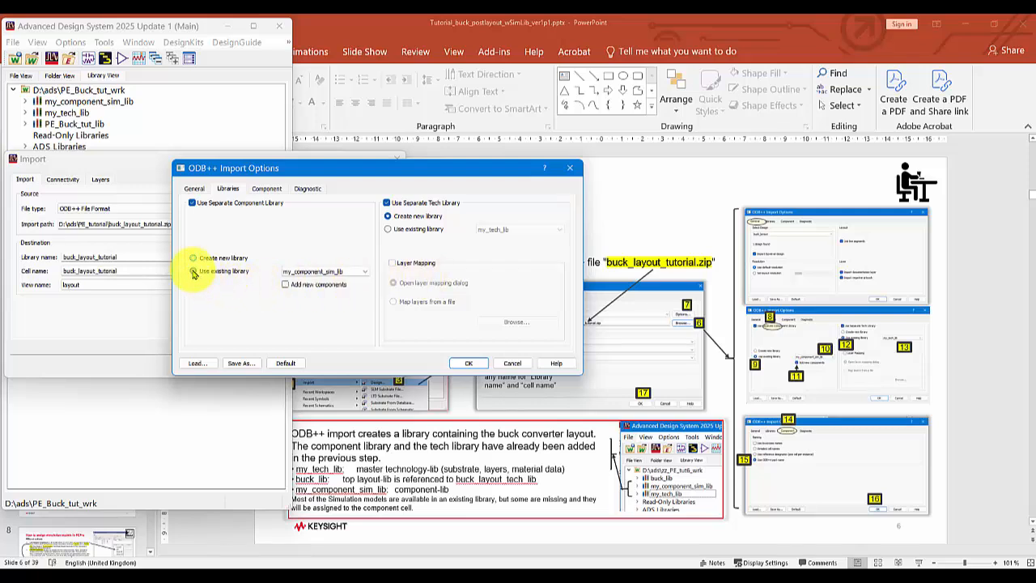
{"action": "left_click", "coordinate": [365, 276]}
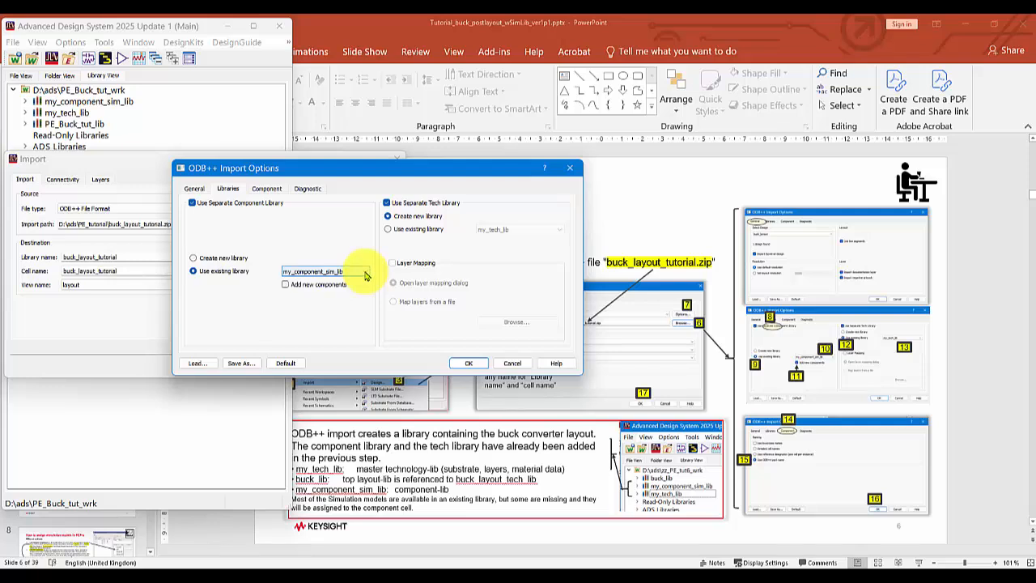
{"action": "left_click", "coordinate": [365, 276]}
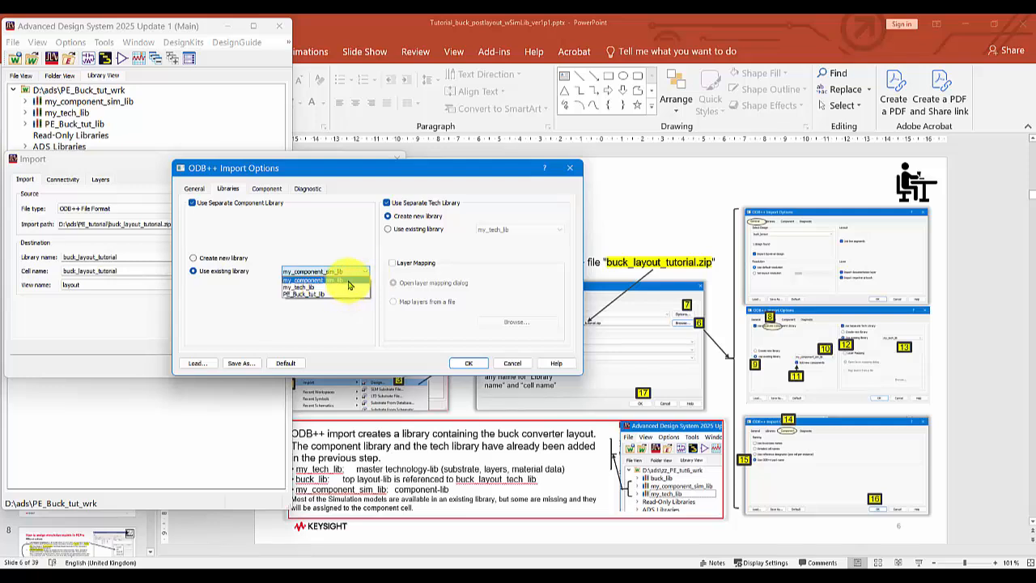
{"action": "left_click", "coordinate": [349, 280]}
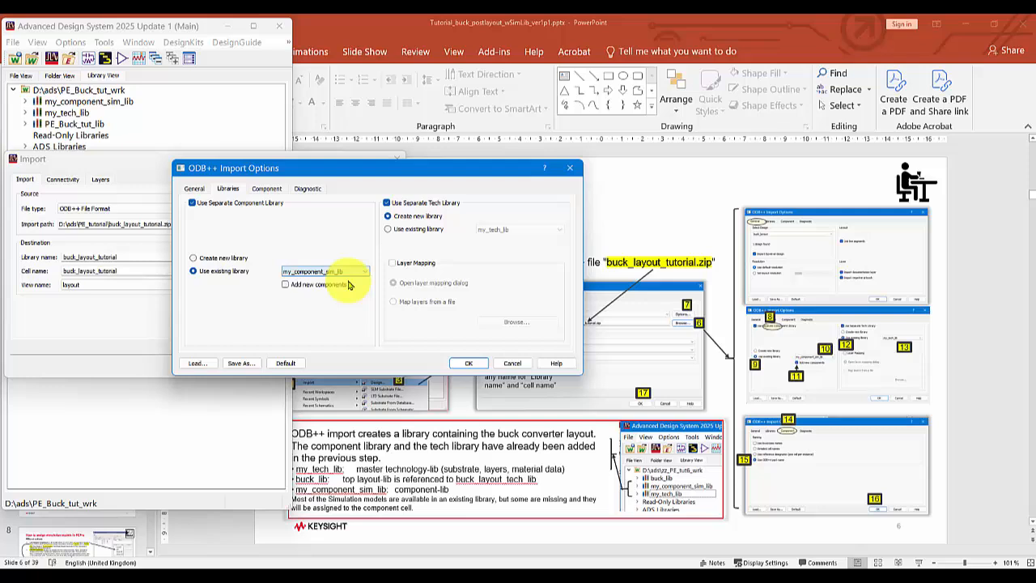
- Use the existing my_tech_lib as the separate tech library and allow new components to be added to the component library
{"action": "left_click", "coordinate": [389, 230]}
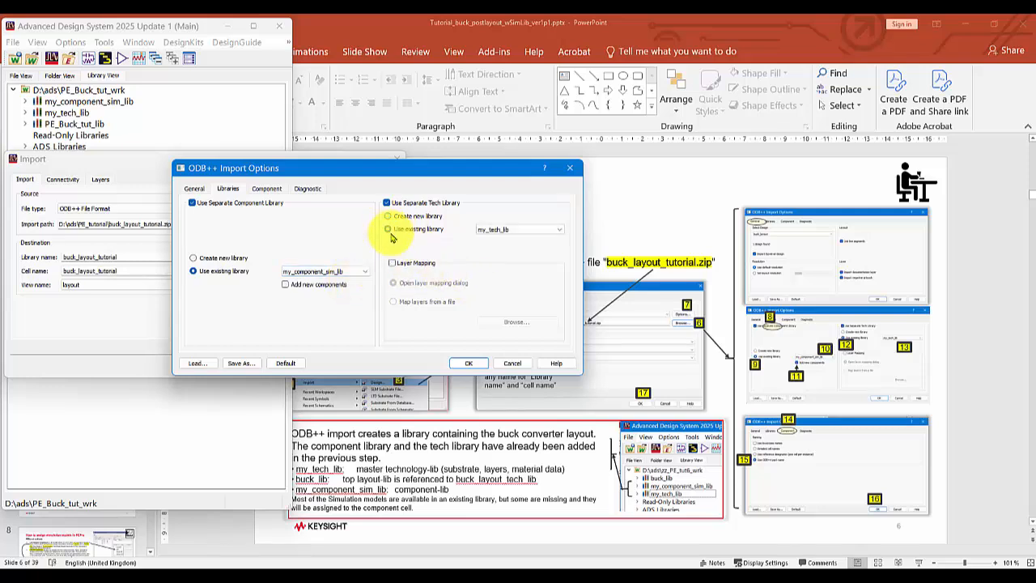
{"action": "left_click", "coordinate": [557, 230]}
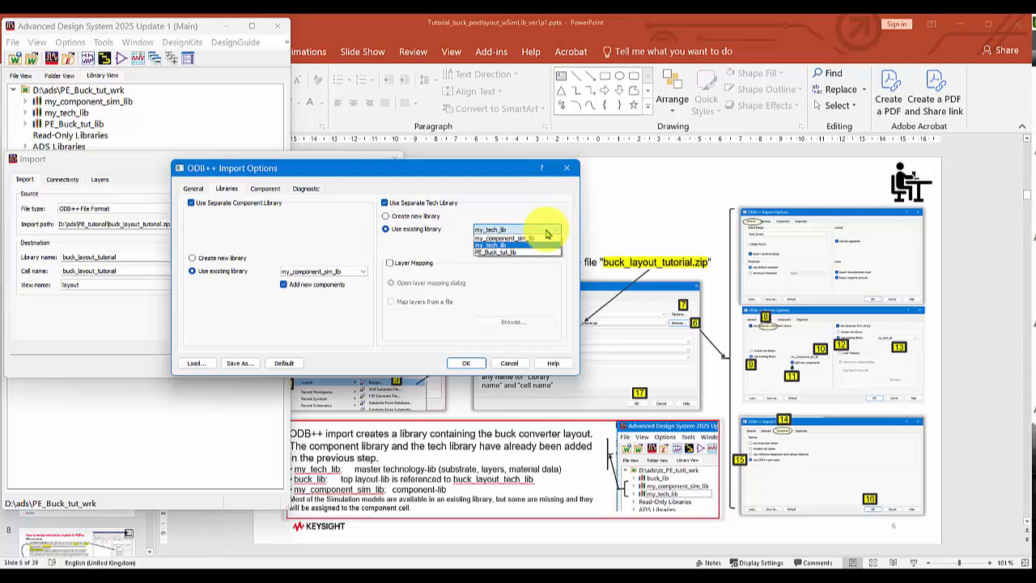
{"action": "left_click", "coordinate": [547, 234]}
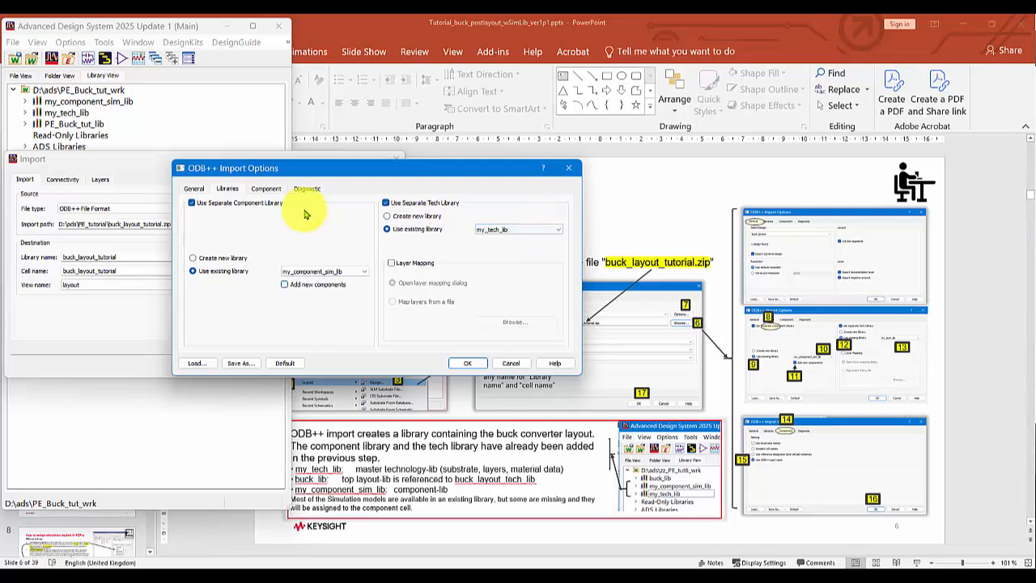
- Set component naming to use the ODB++ part name, recheck the library settings and accept the import options
{"action": "left_click", "coordinate": [267, 189]}
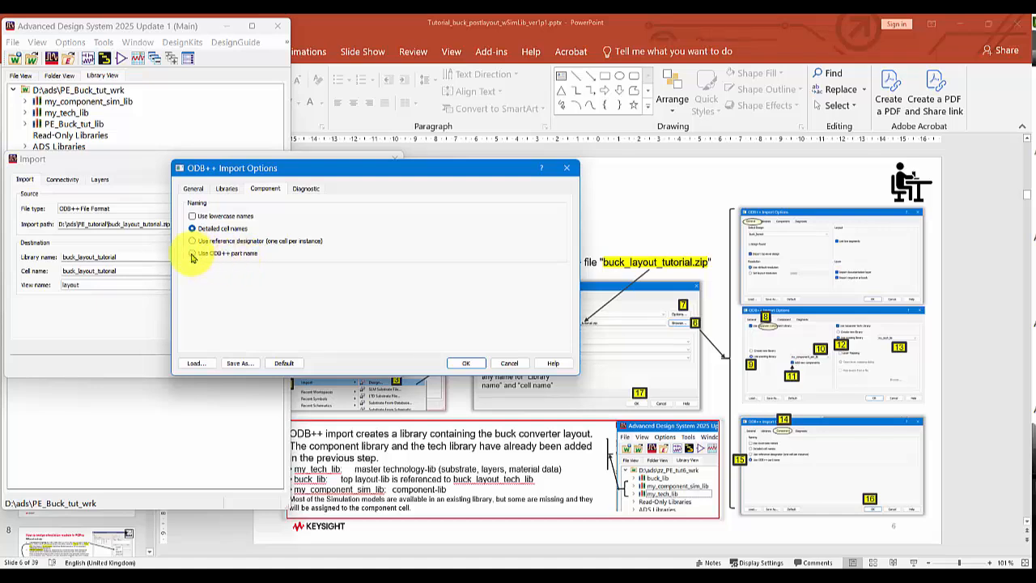
{"action": "left_click", "coordinate": [192, 255]}
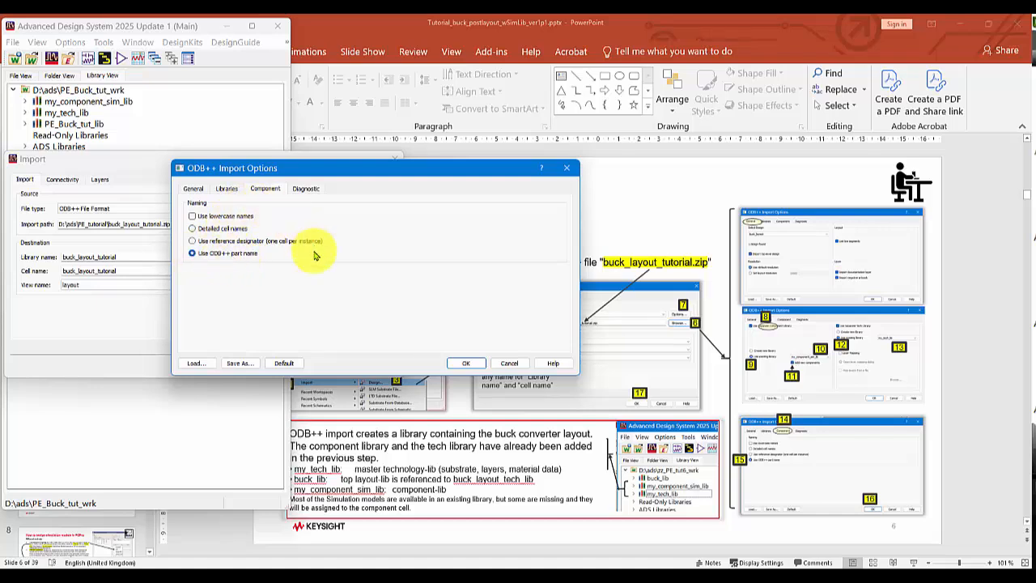
{"action": "left_click", "coordinate": [231, 190]}
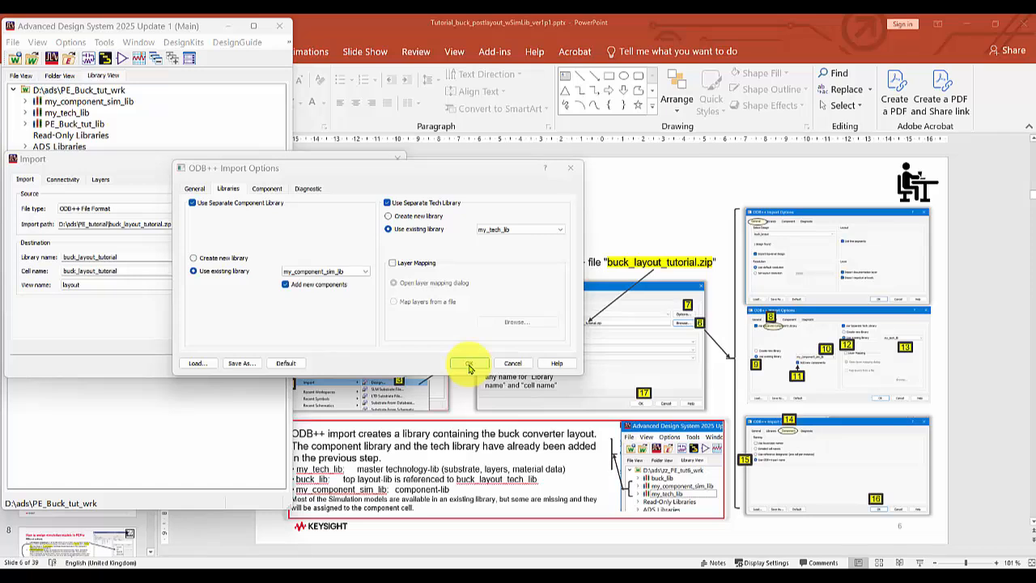
{"action": "left_click", "coordinate": [469, 364]}
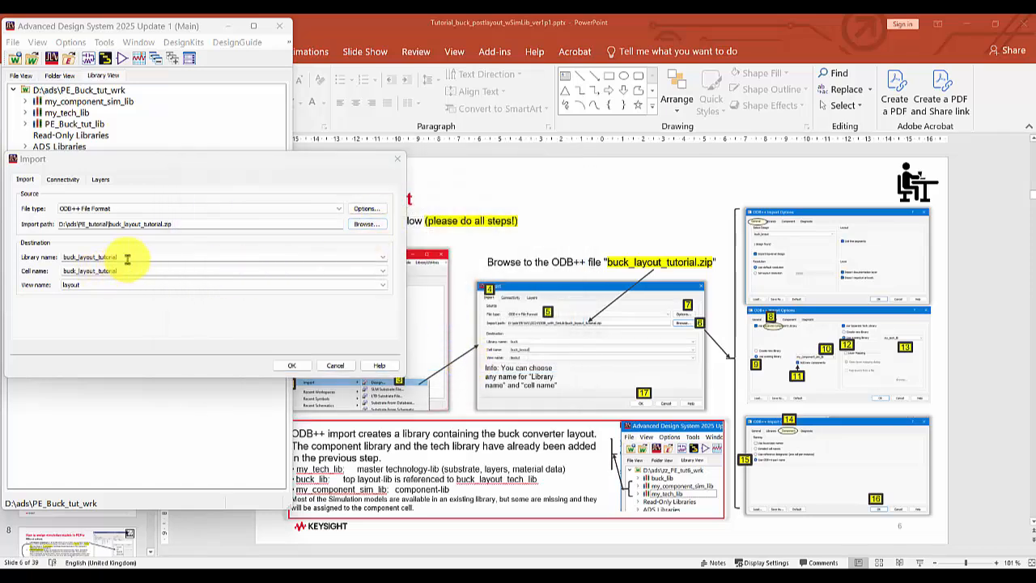
- Set the destination library name to buck and the cell name to layout, run the ODB++ import and dismiss its status report
{"action": "left_click_drag", "start_coordinate": [127, 259], "coordinate": [78, 259]}
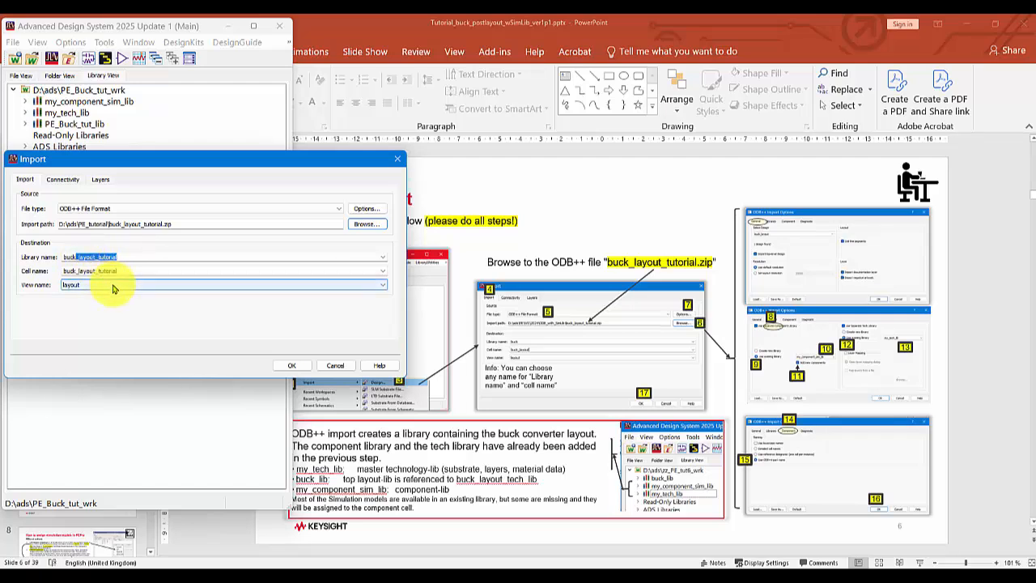
{"action": "key", "text": "BackSpace"}
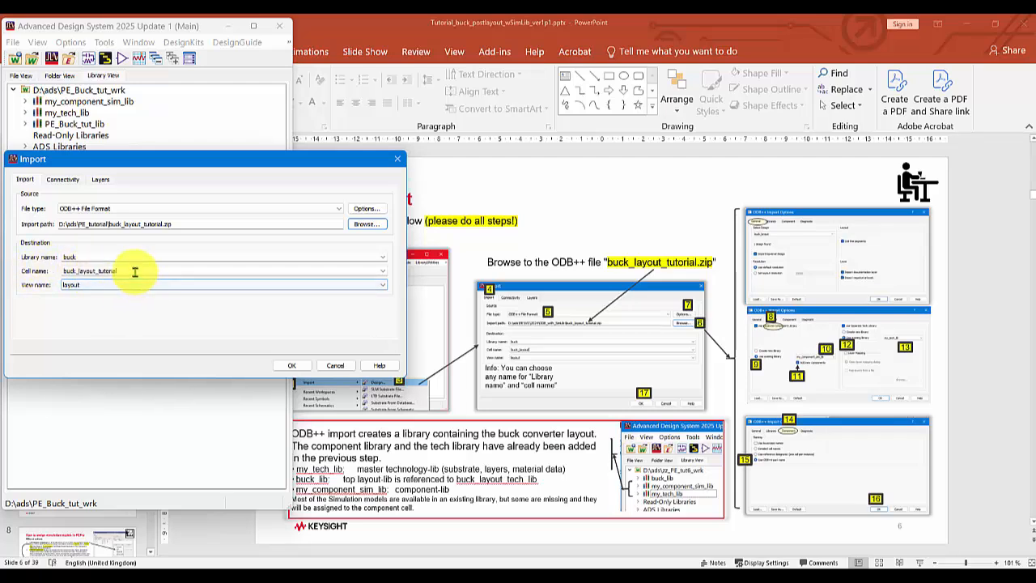
{"action": "left_click_drag", "start_coordinate": [134, 272], "coordinate": [54, 271]}
{"action": "key", "text": "BackSpace"}
{"action": "type", "text": "la"}
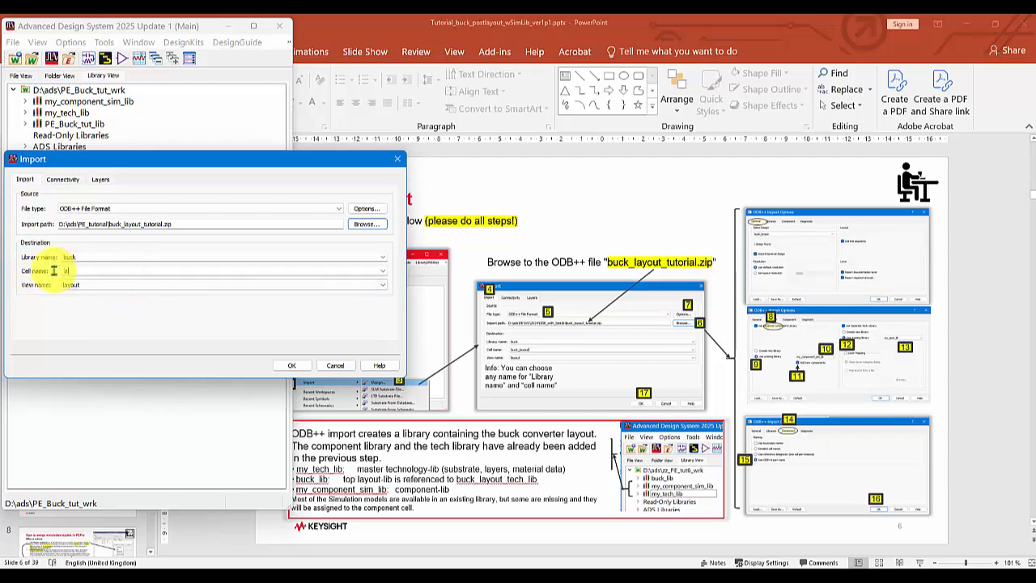
{"action": "type", "text": "yout"}
{"action": "left_click", "coordinate": [291, 365]}
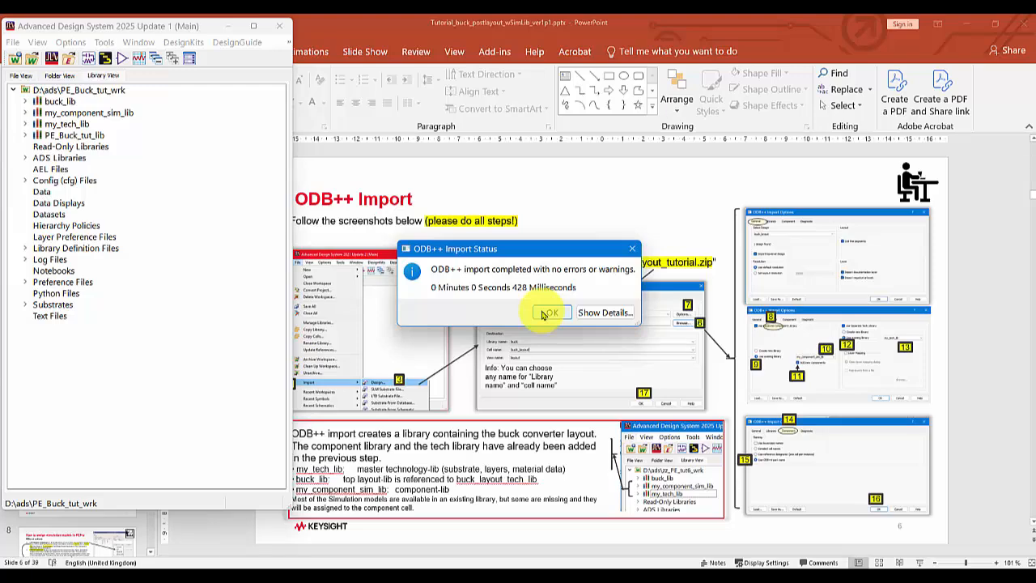
{"action": "left_click", "coordinate": [549, 312]}
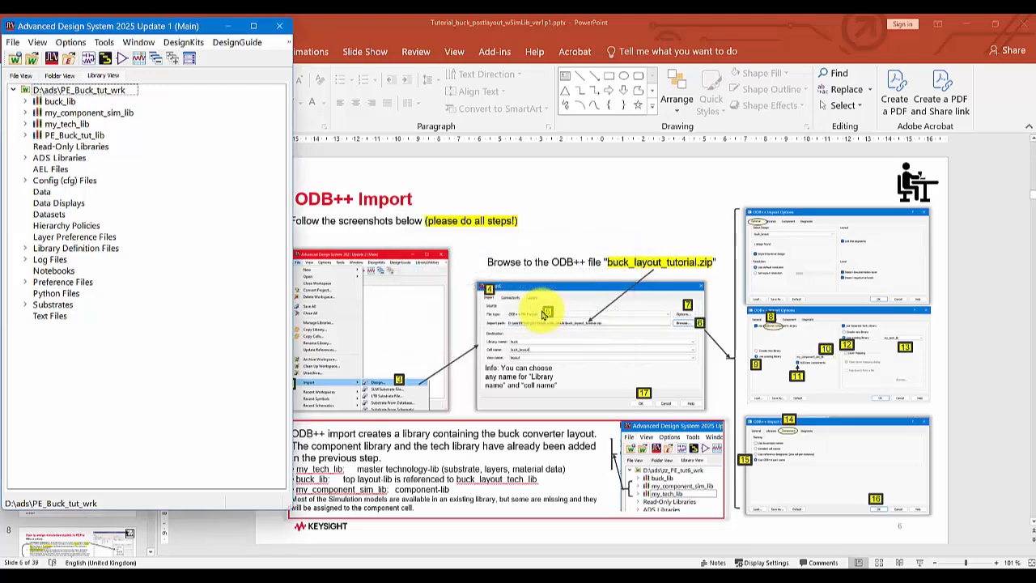
- Examine the cells in the imported buck_lib library
{"action": "key", "text": "alt+Tab"}
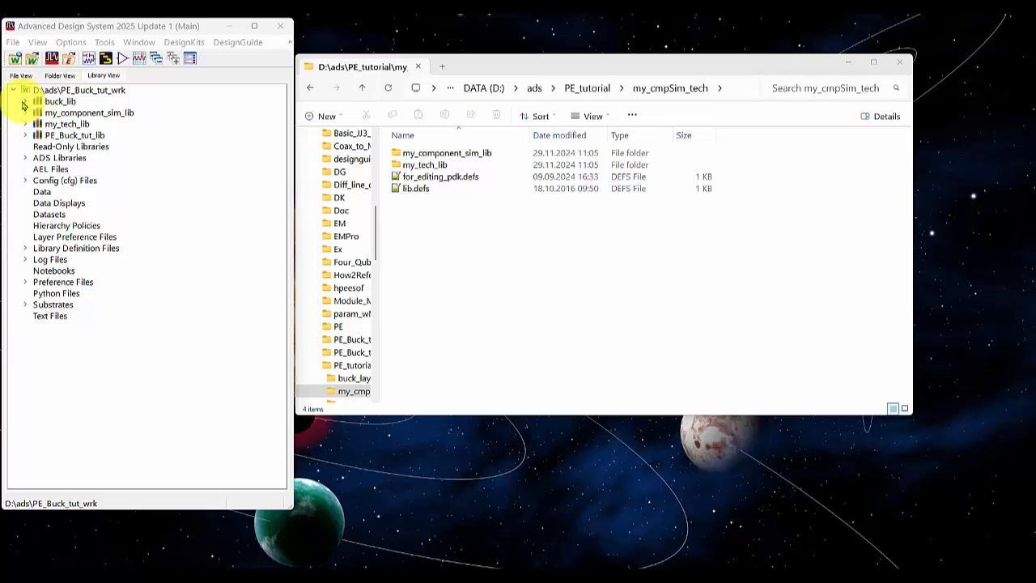
{"action": "left_click", "coordinate": [24, 101]}
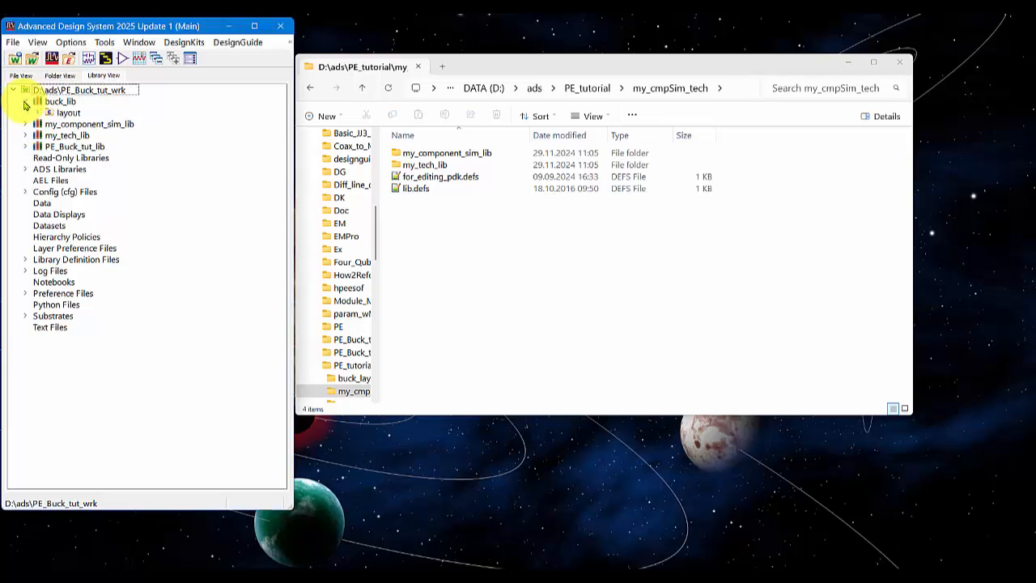
{"action": "left_click", "coordinate": [24, 103]}
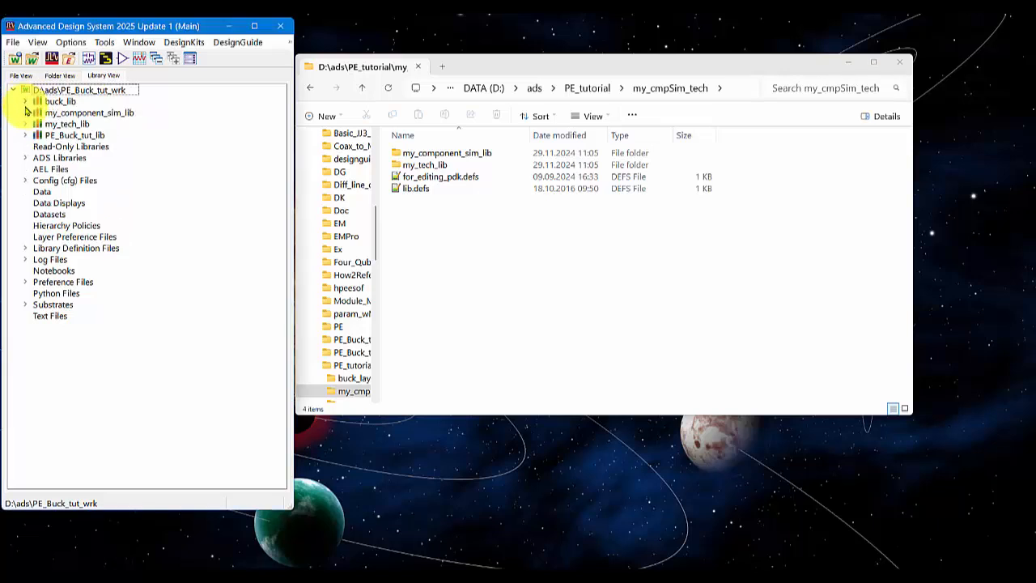
- Compare the views of cells c21_300p and c32_100n in my_component_sim_lib and open the c32_100n schematic
{"action": "left_click", "coordinate": [26, 114]}
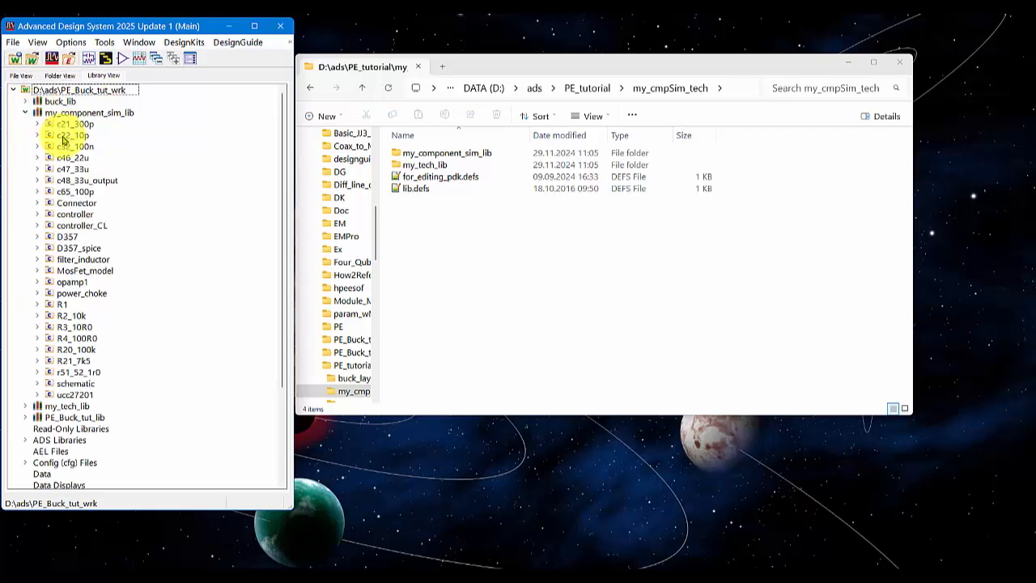
{"action": "left_click", "coordinate": [37, 124]}
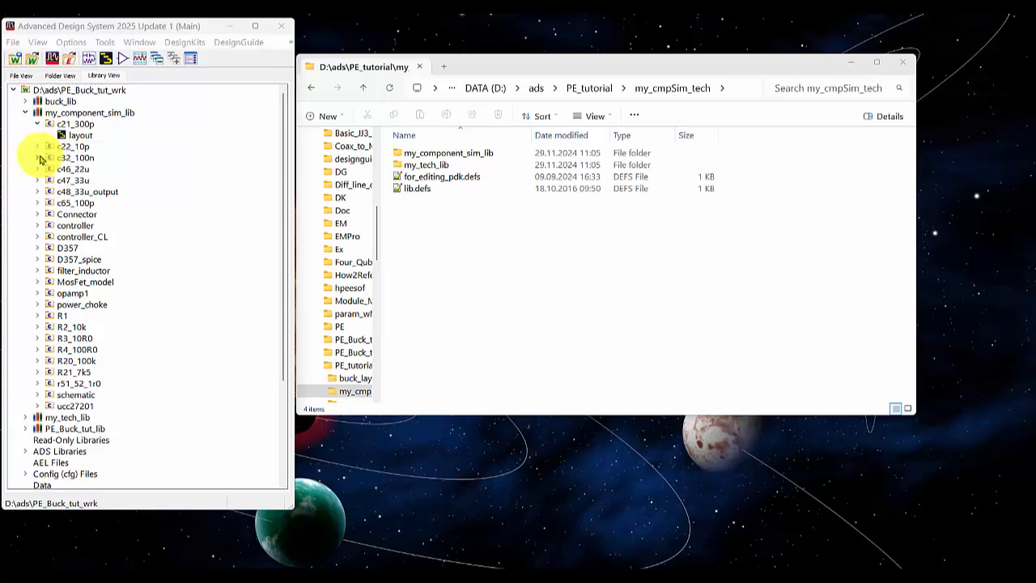
{"action": "left_click", "coordinate": [38, 158]}
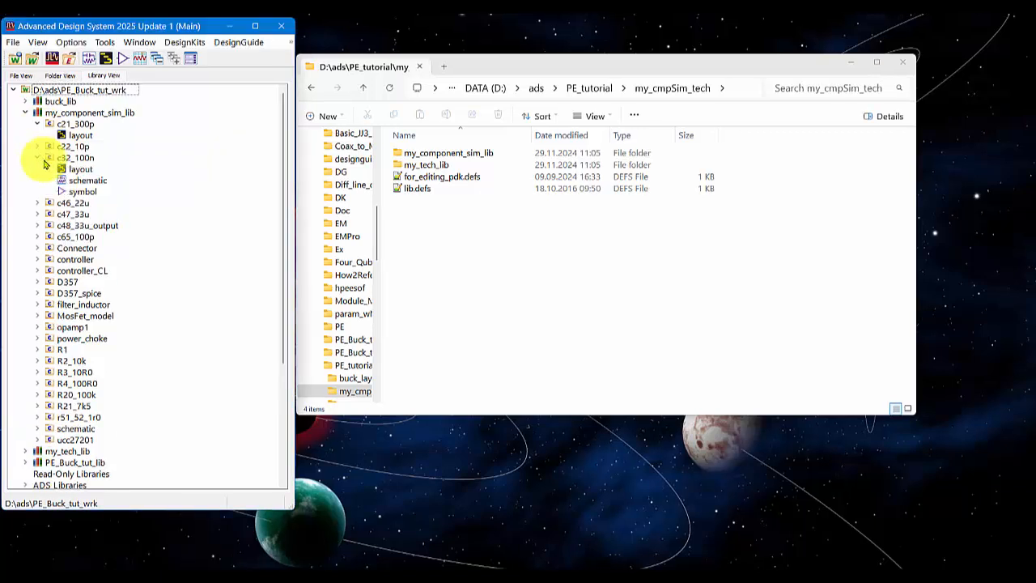
{"action": "left_click", "coordinate": [84, 181]}
{"action": "double_click", "coordinate": [84, 181]}
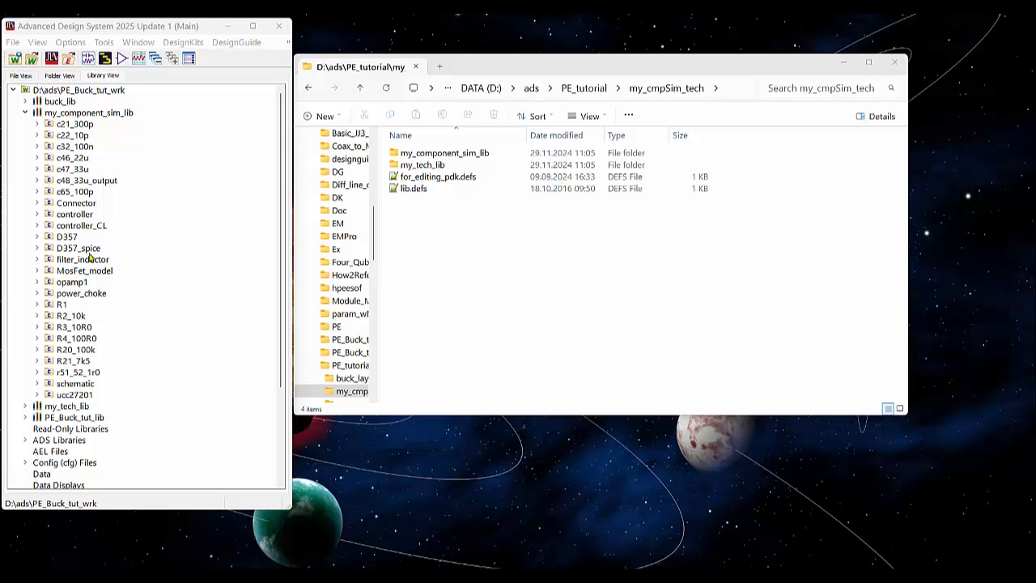
{"action": "double_click", "coordinate": [93, 113]}
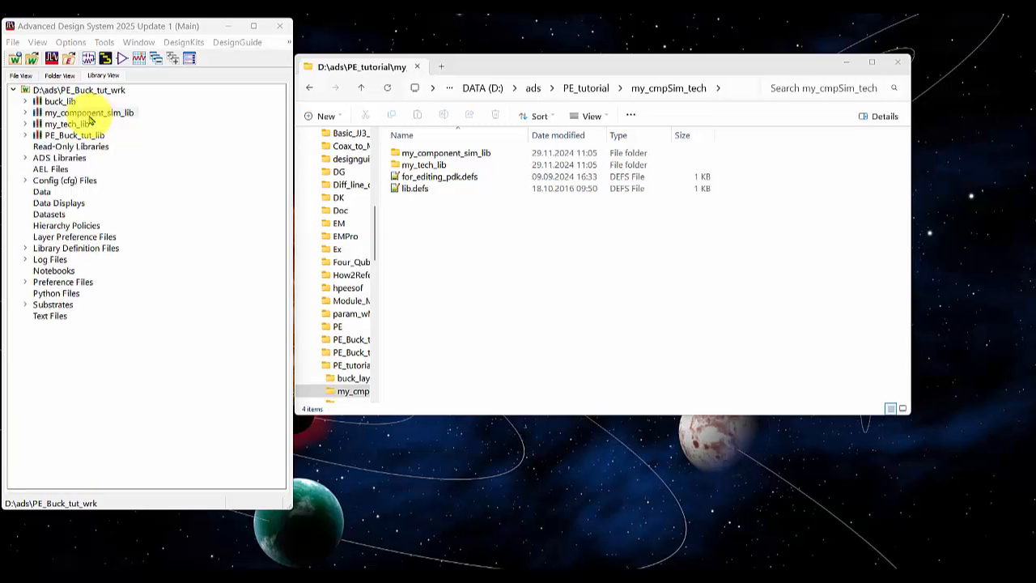
- Locate my_component_sim_lib in the file system and open for_editing_pdk.defs from its parent folder my_cmpSim_tech
{"action": "right_click", "coordinate": [89, 116]}
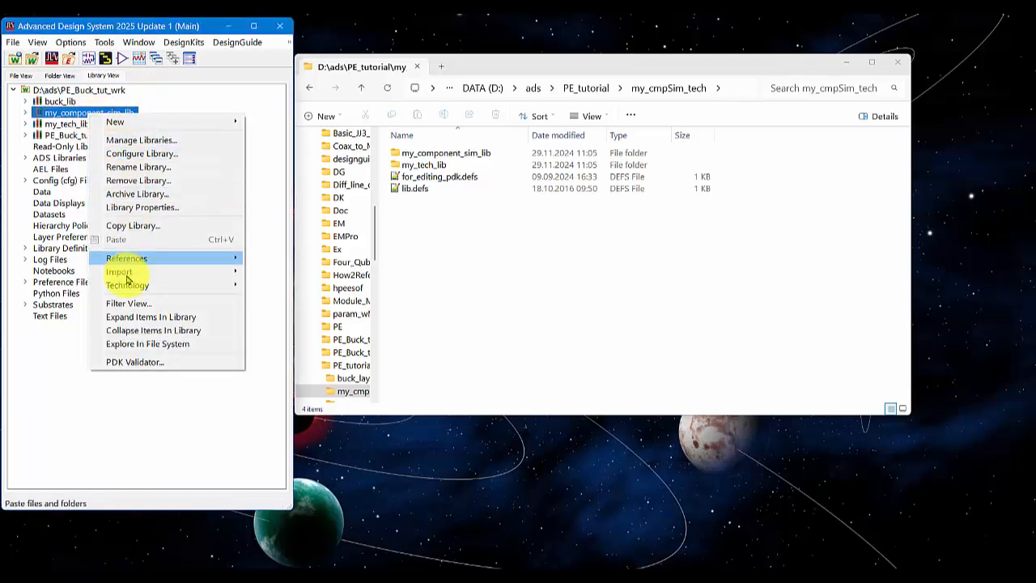
{"action": "left_click", "coordinate": [139, 344]}
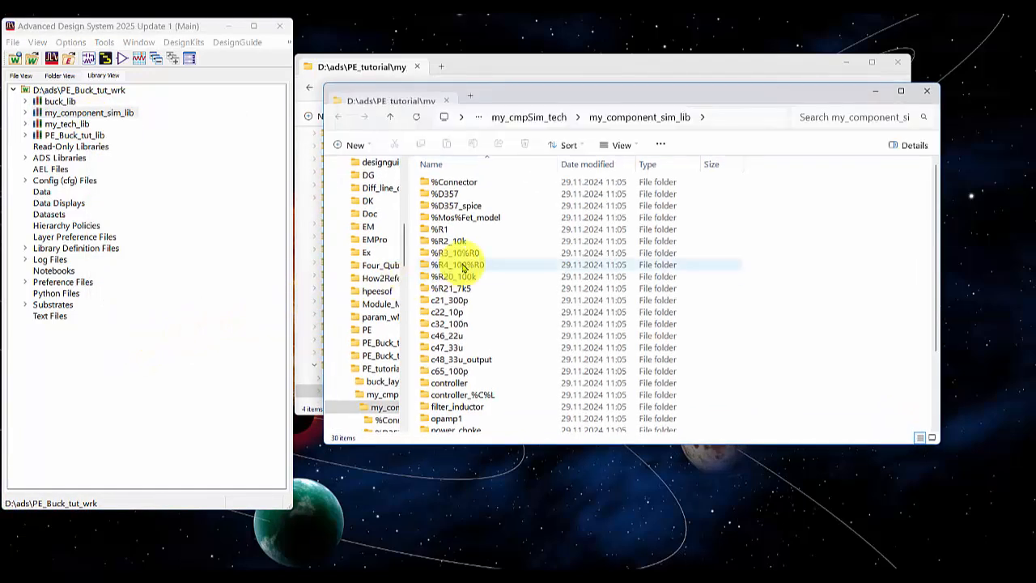
{"action": "left_click", "coordinate": [566, 118]}
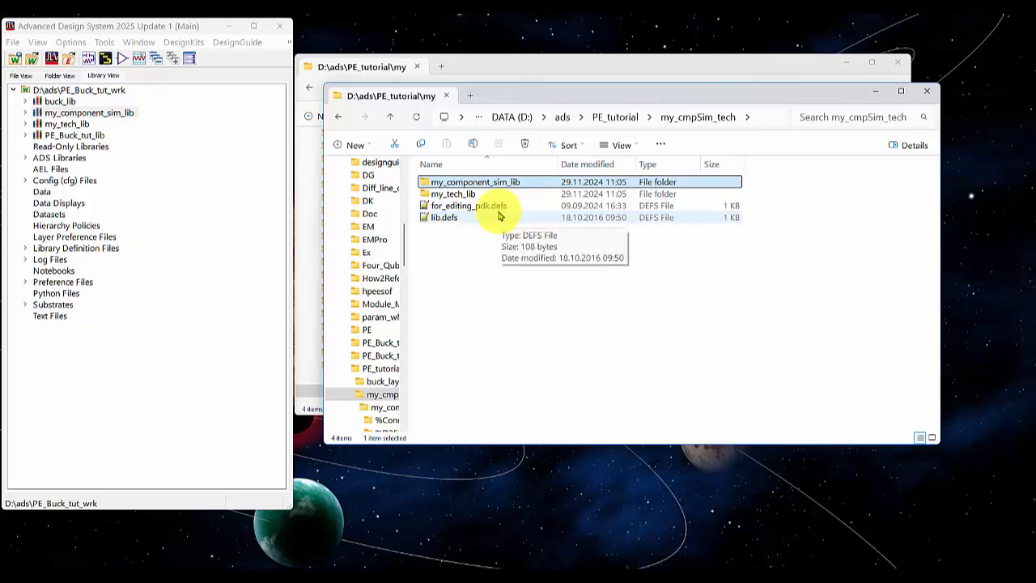
{"action": "left_click", "coordinate": [468, 207]}
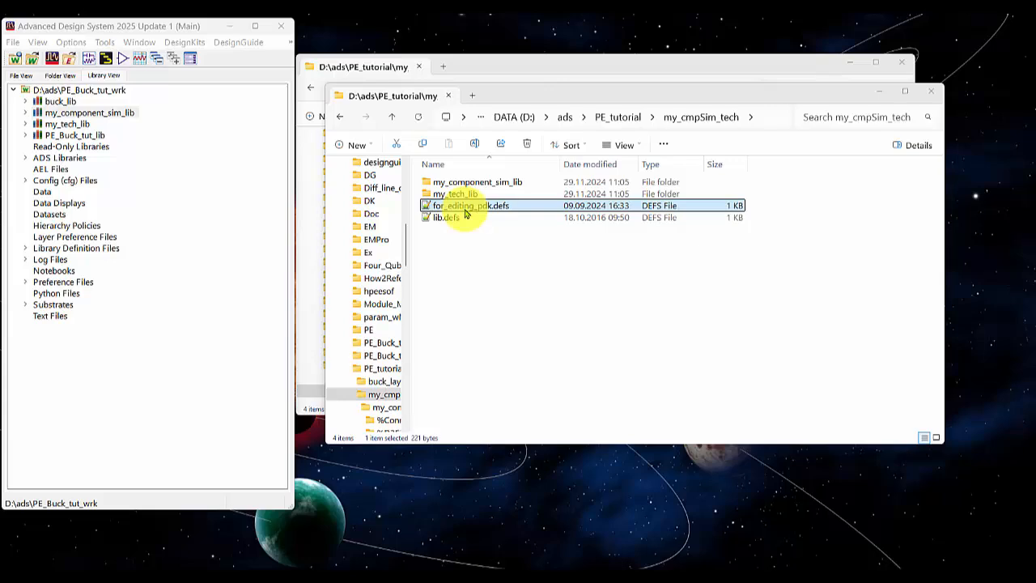
{"action": "double_click", "coordinate": [465, 207]}
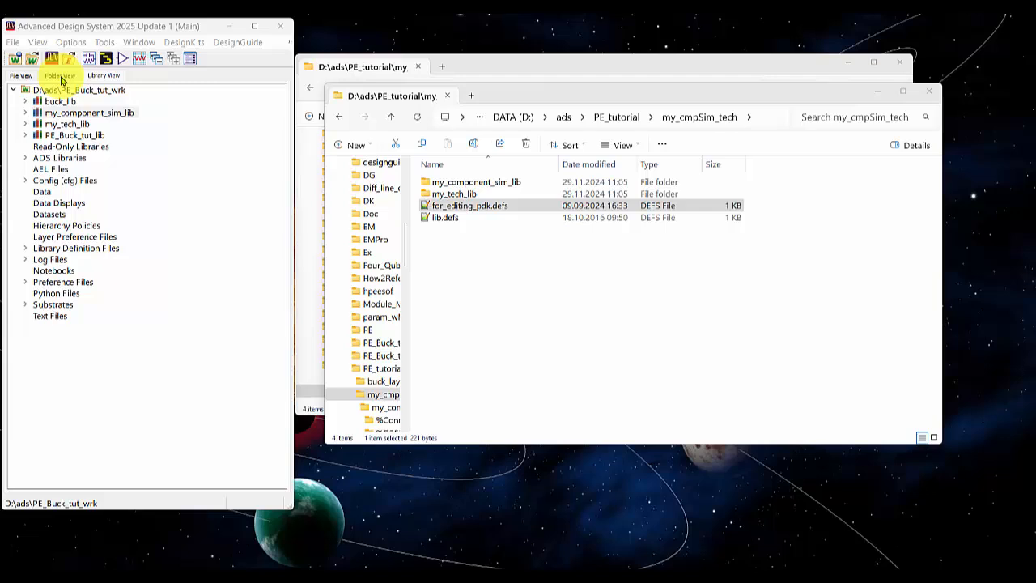
- Show the workspace by folders and examine the contents of my_component_sim_lib_Components
{"action": "left_click", "coordinate": [60, 78]}
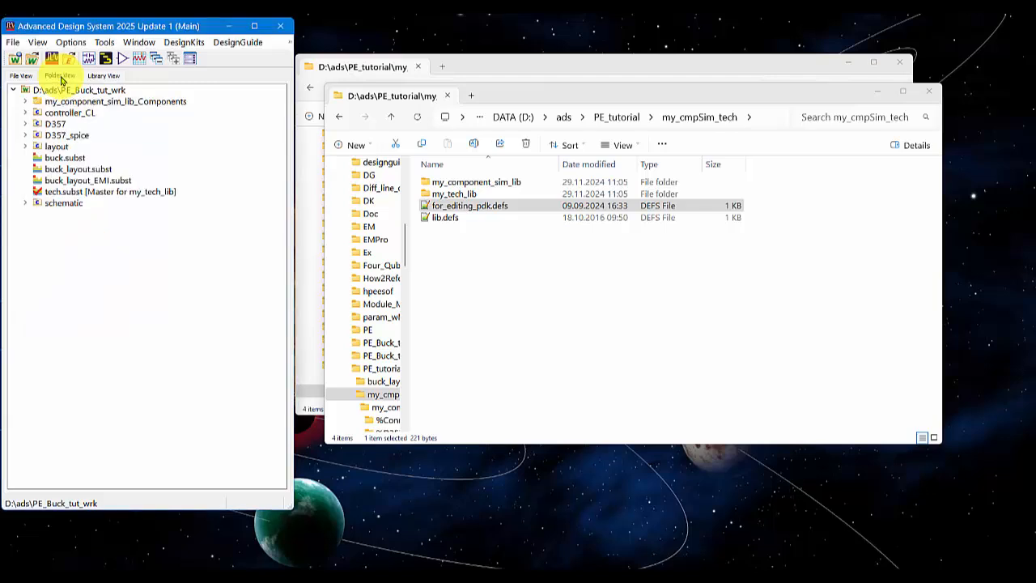
{"action": "left_click", "coordinate": [24, 103]}
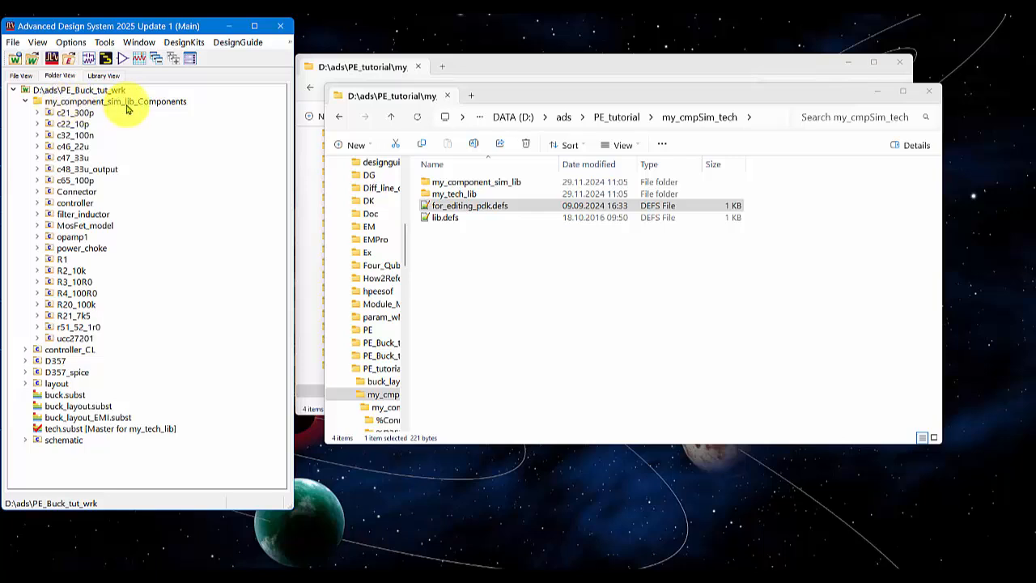
{"action": "left_click", "coordinate": [26, 102]}
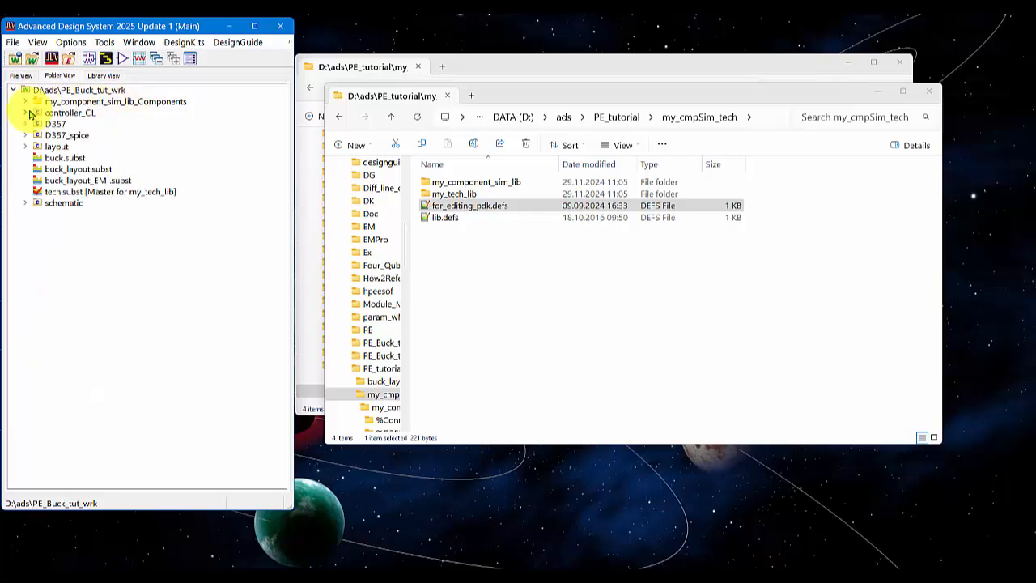
- Open the buck_lib layout, push into the filter_inductor component L54 and open its schematic
{"action": "left_click", "coordinate": [25, 146]}
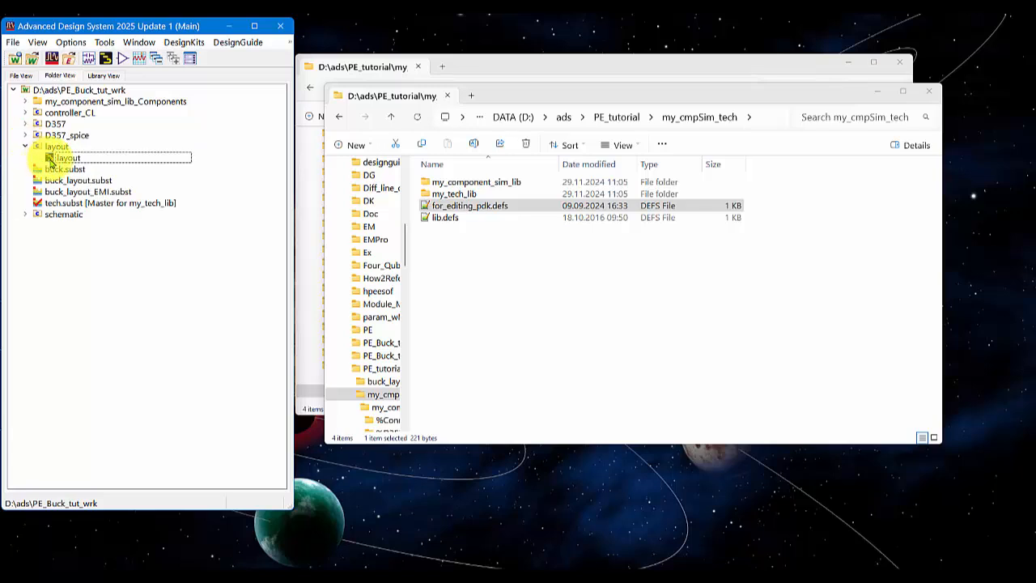
{"action": "double_click", "coordinate": [53, 158]}
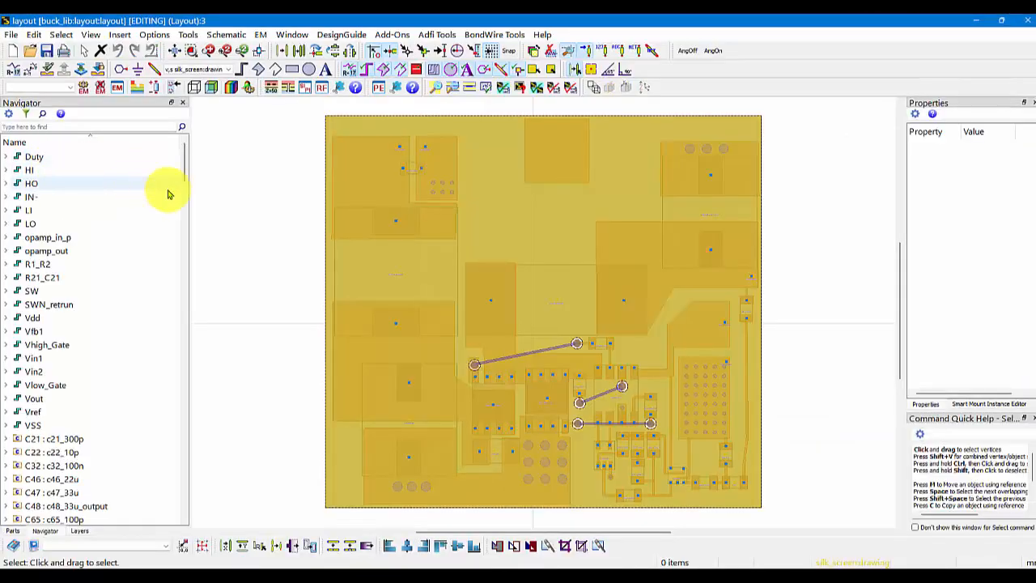
{"action": "left_click", "coordinate": [366, 260]}
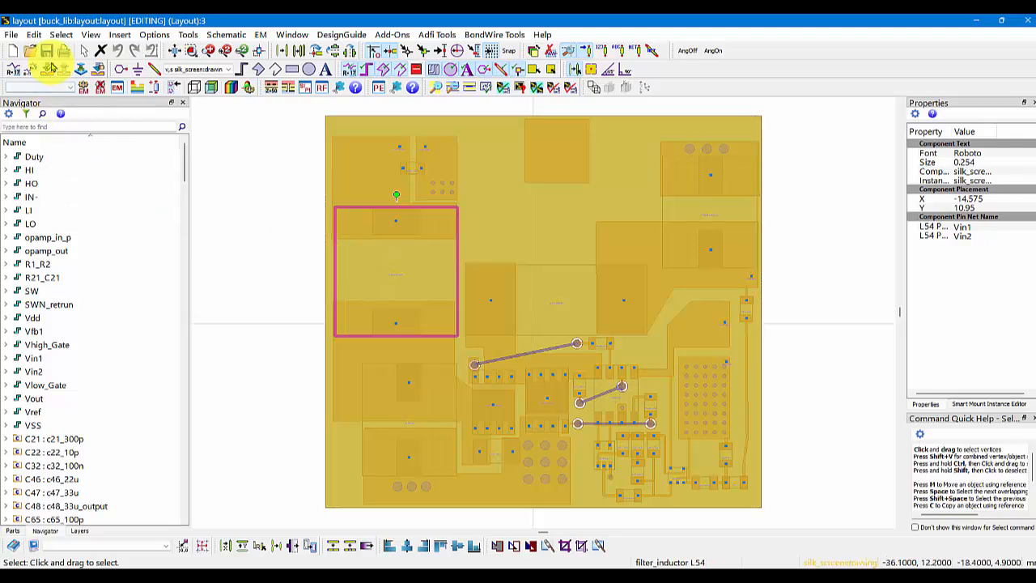
{"action": "left_click", "coordinate": [49, 68]}
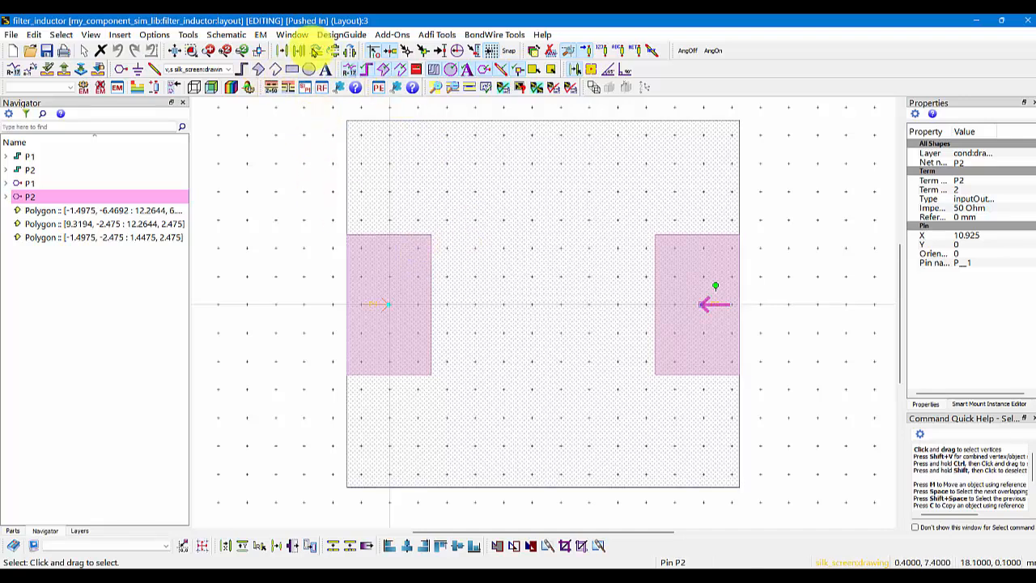
{"action": "left_click", "coordinate": [297, 36]}
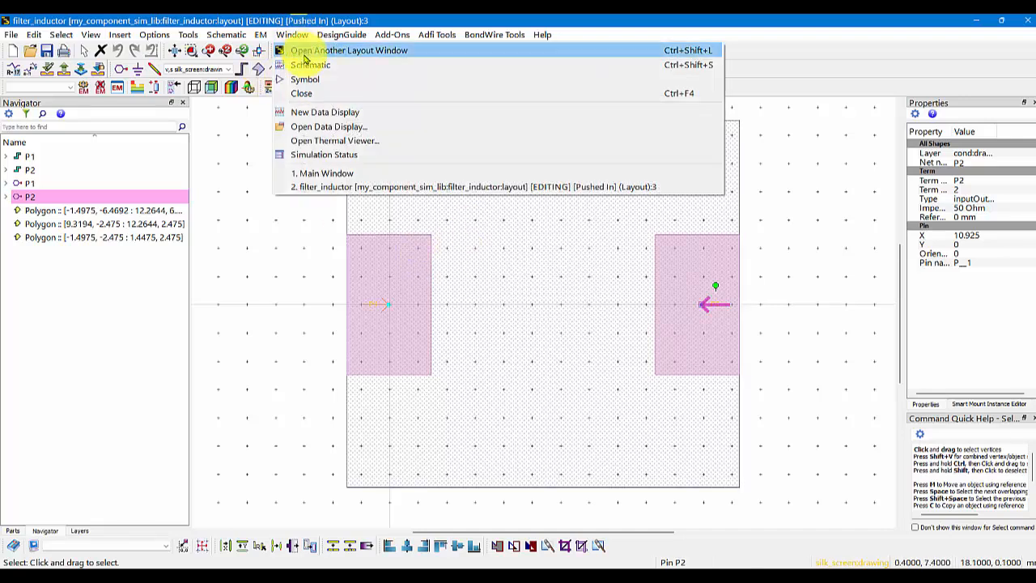
{"action": "left_click", "coordinate": [302, 62]}
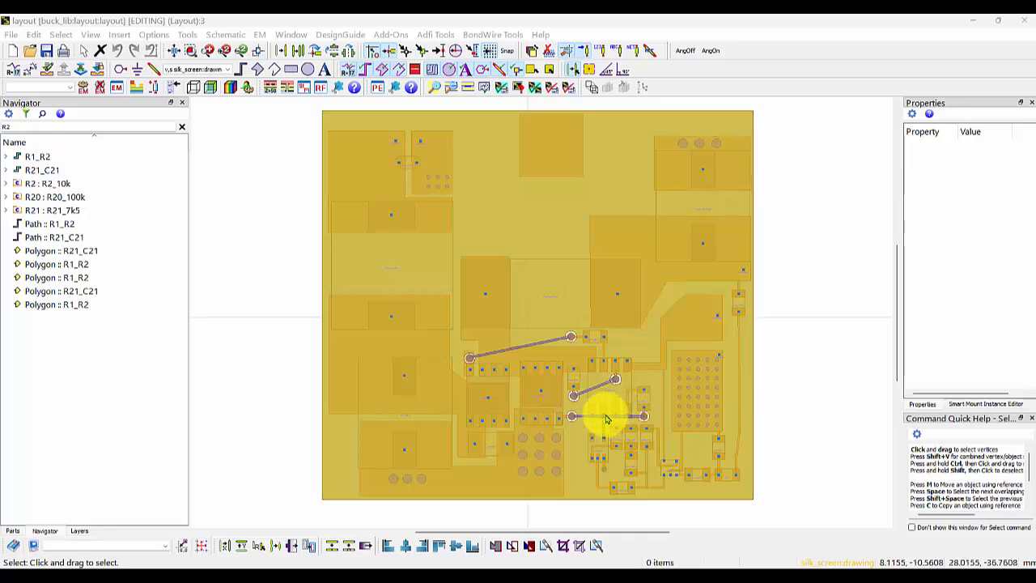
- Examine which panes can be docked in the layout window and look through the Parts, Navigator and Layers panes
{"action": "double_click", "coordinate": [8, 127]}
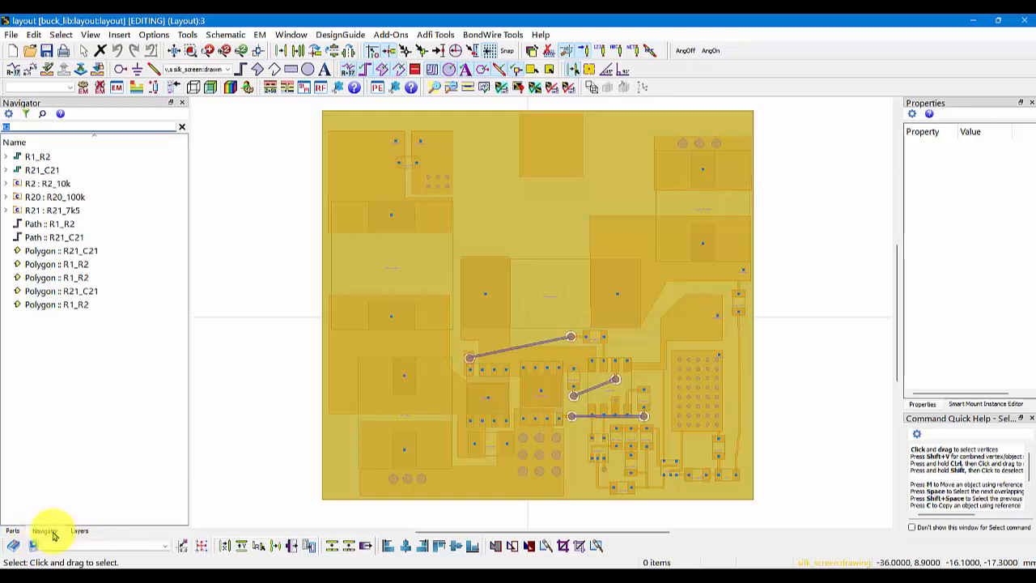
{"action": "right_click", "coordinate": [753, 89]}
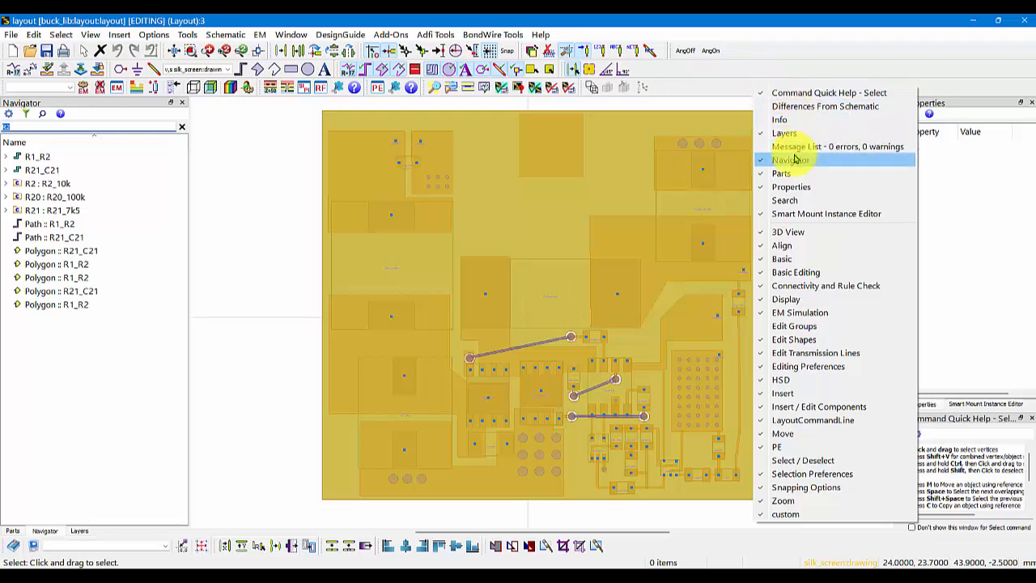
{"action": "left_click", "coordinate": [112, 505]}
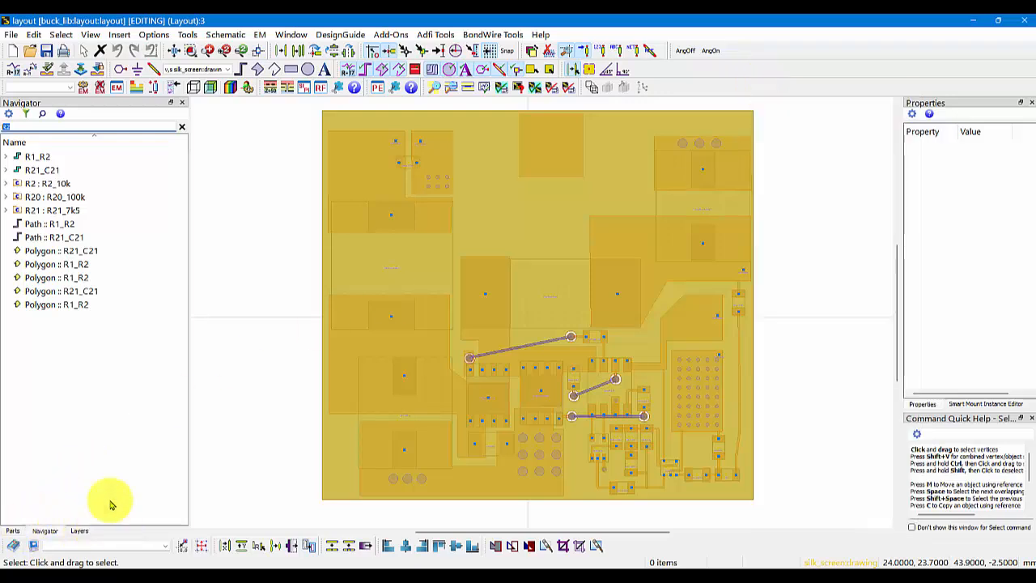
{"action": "left_click", "coordinate": [12, 531]}
{"action": "left_click", "coordinate": [42, 532]}
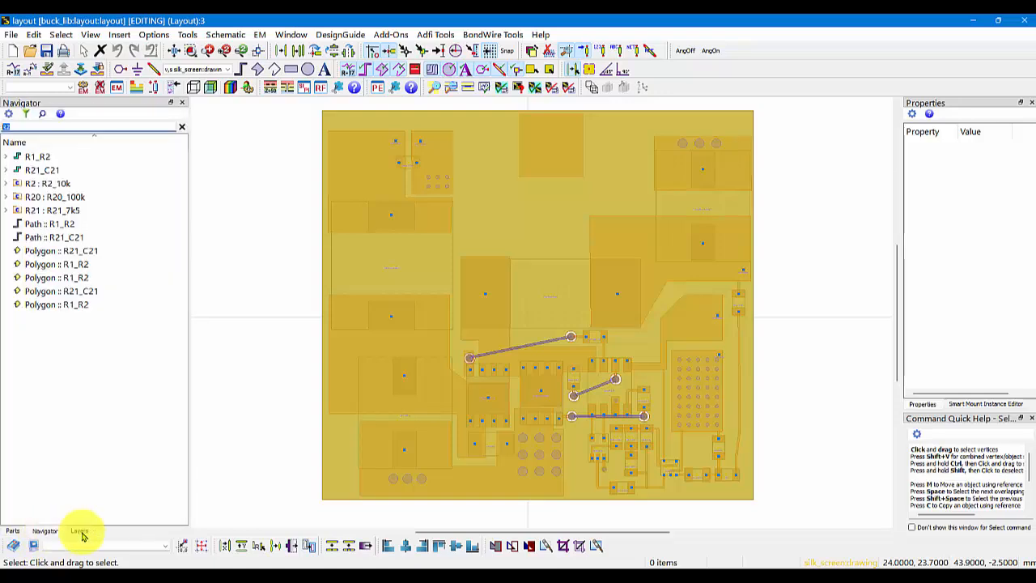
{"action": "left_click", "coordinate": [78, 531]}
{"action": "left_click", "coordinate": [46, 531]}
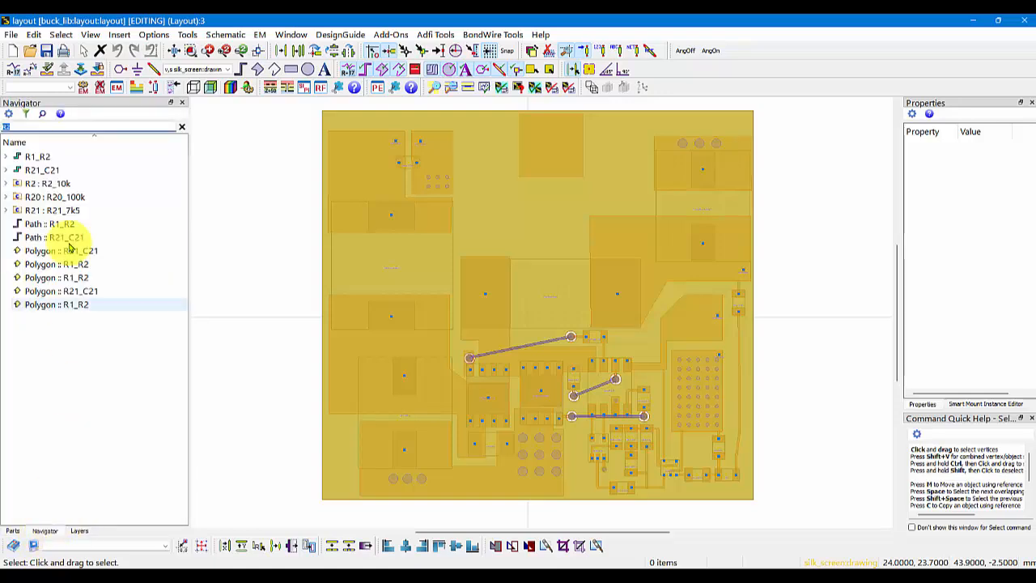
- Find component C22 by filtering the layout objects for C22, select it and push into its c22_10p layout
{"action": "left_click", "coordinate": [20, 127]}
{"action": "type", "text": "c"}
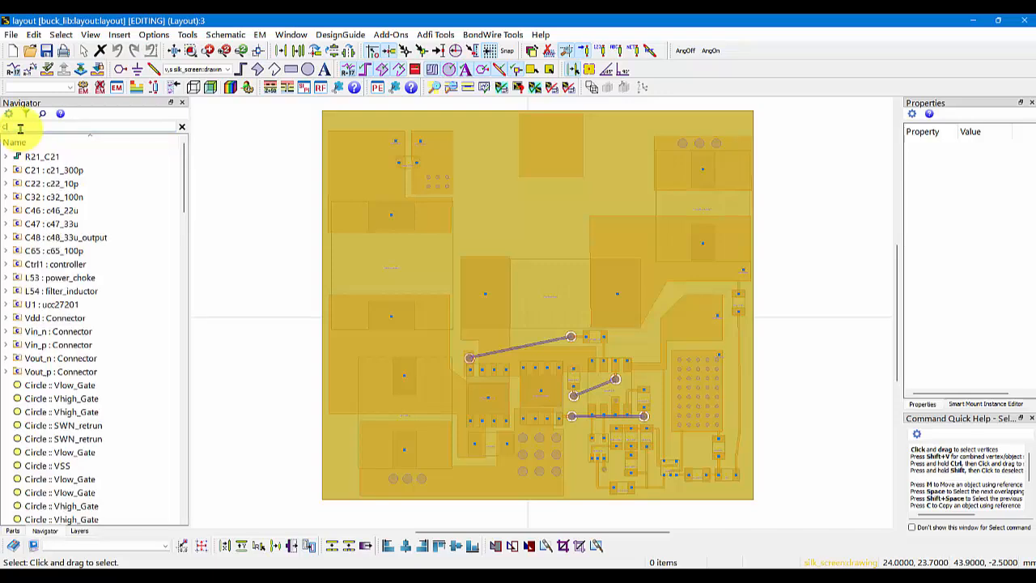
{"action": "type", "text": "22"}
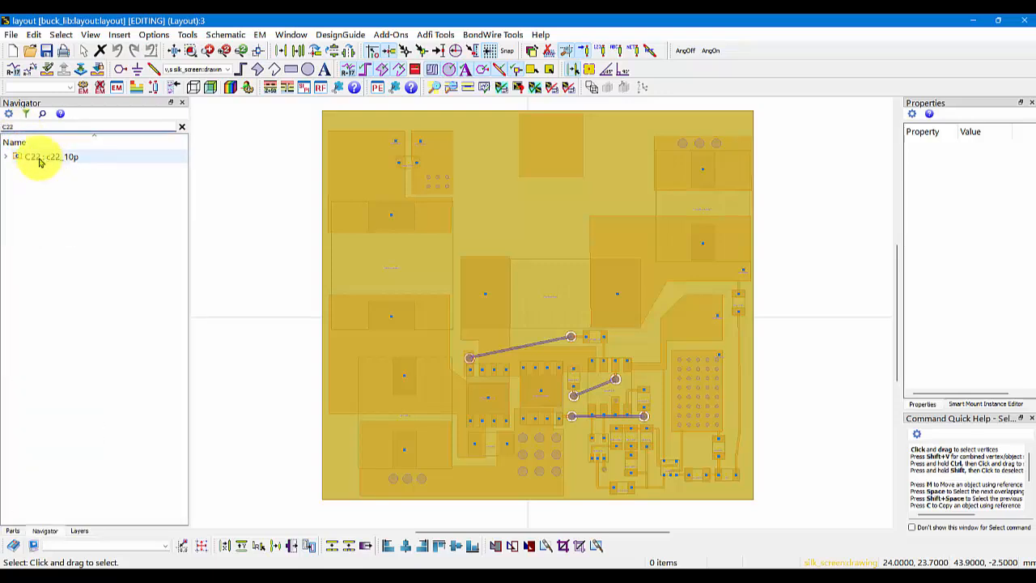
{"action": "left_click", "coordinate": [30, 158]}
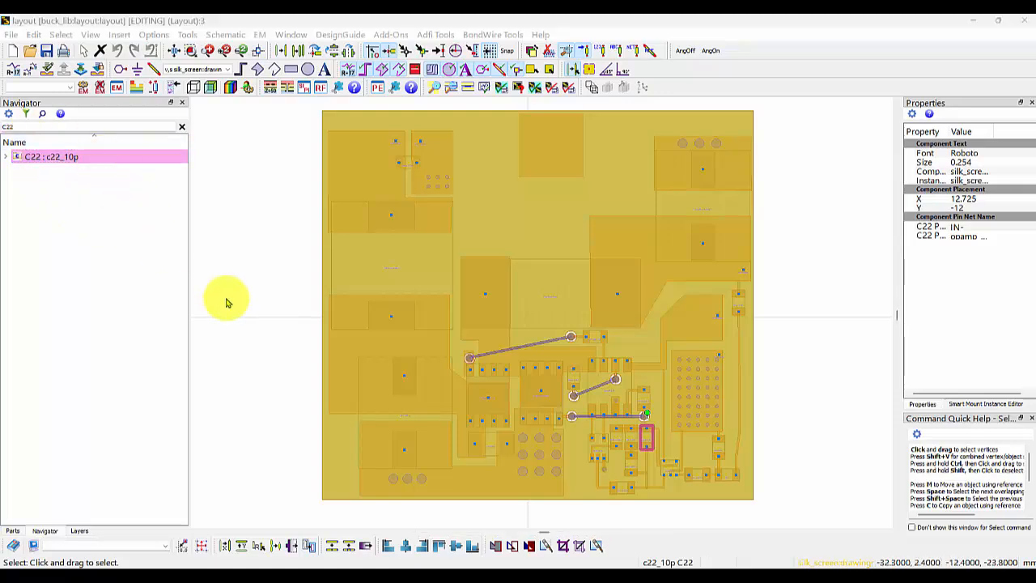
{"action": "left_click", "coordinate": [651, 444]}
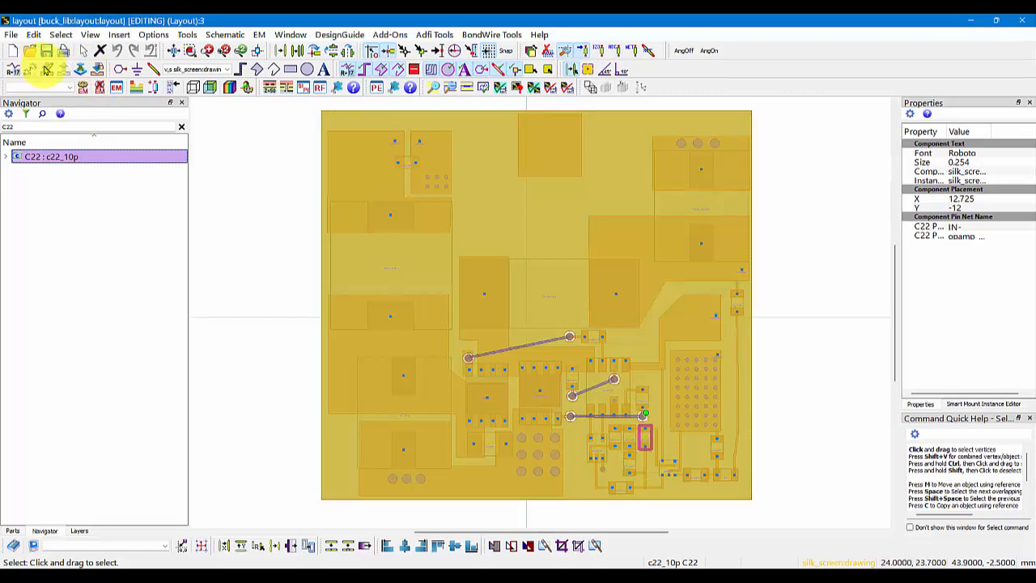
{"action": "left_click", "coordinate": [47, 70]}
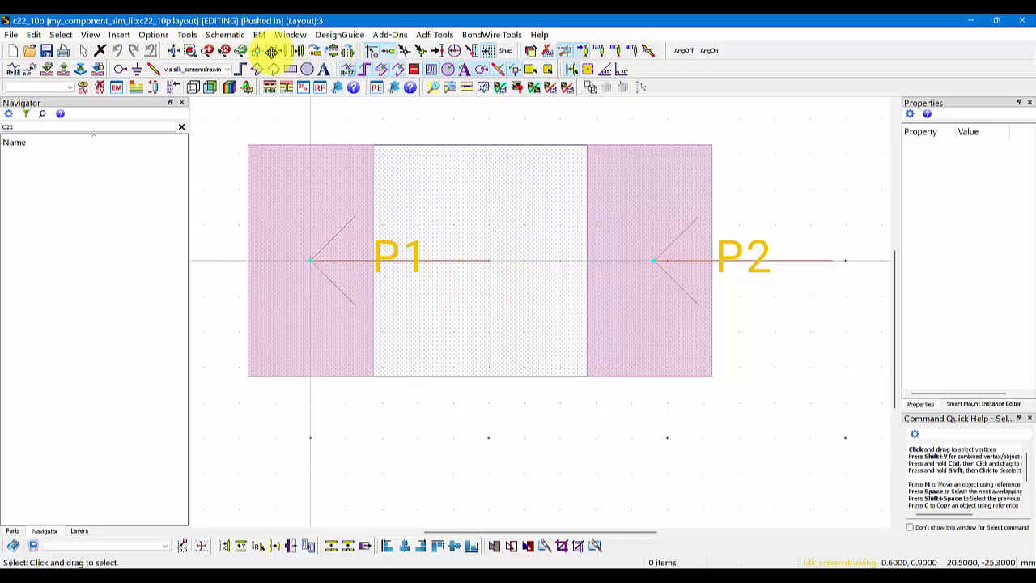
{"action": "left_click", "coordinate": [285, 34]}
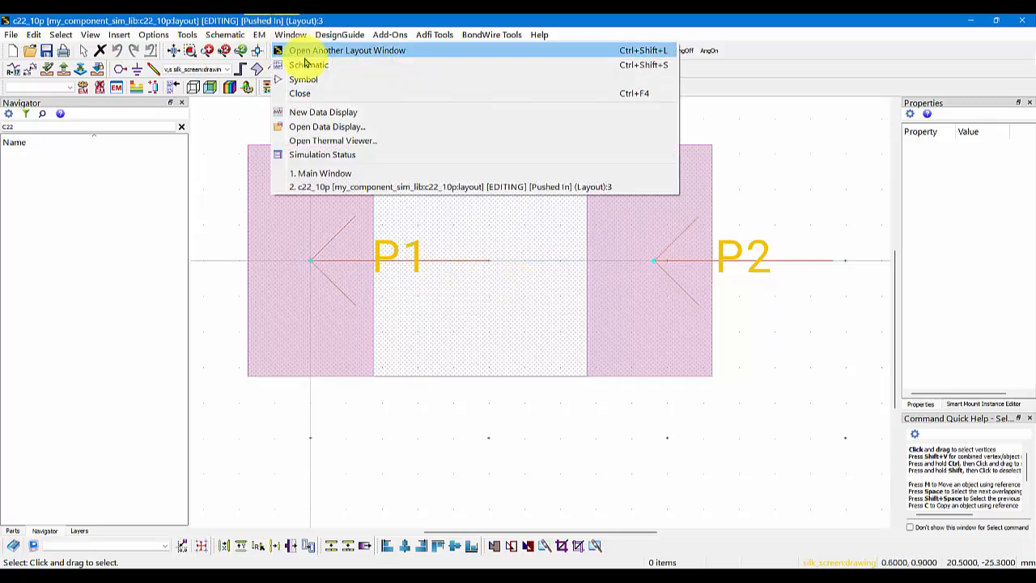
{"action": "left_click", "coordinate": [305, 64]}
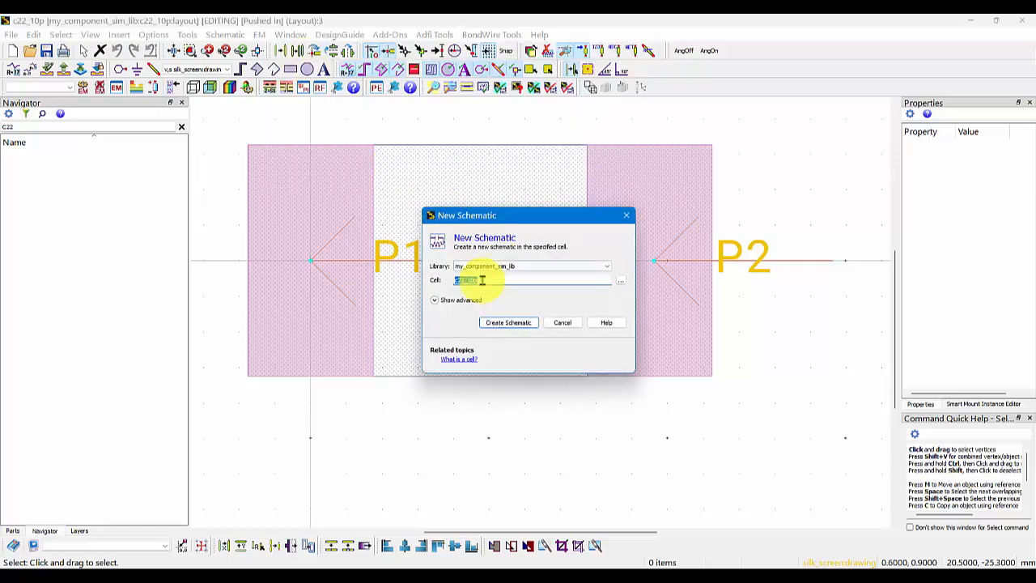
{"action": "left_click", "coordinate": [564, 323]}
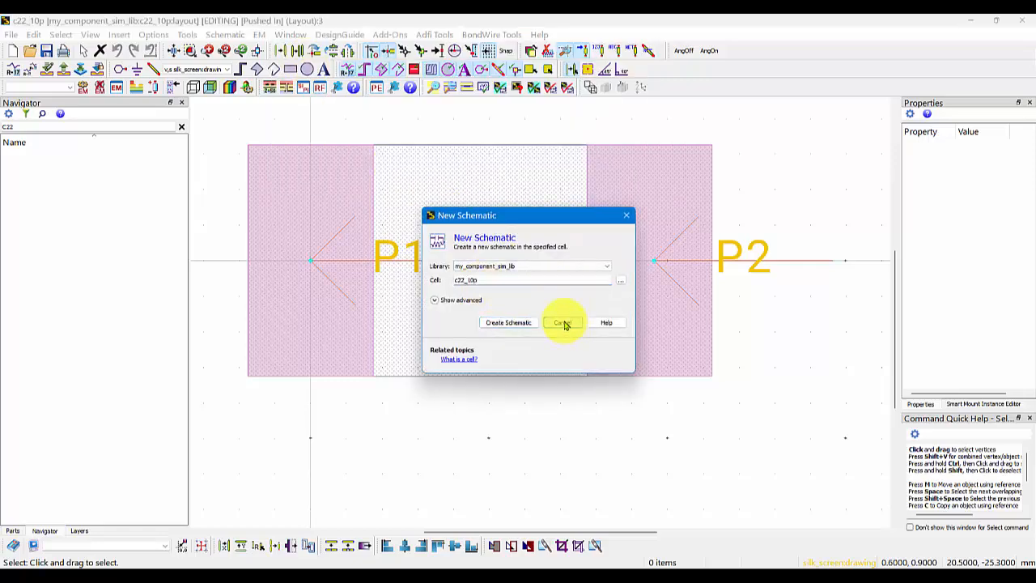
- Generate the c22_10p schematic from its layout
{"action": "left_click", "coordinate": [222, 36]}
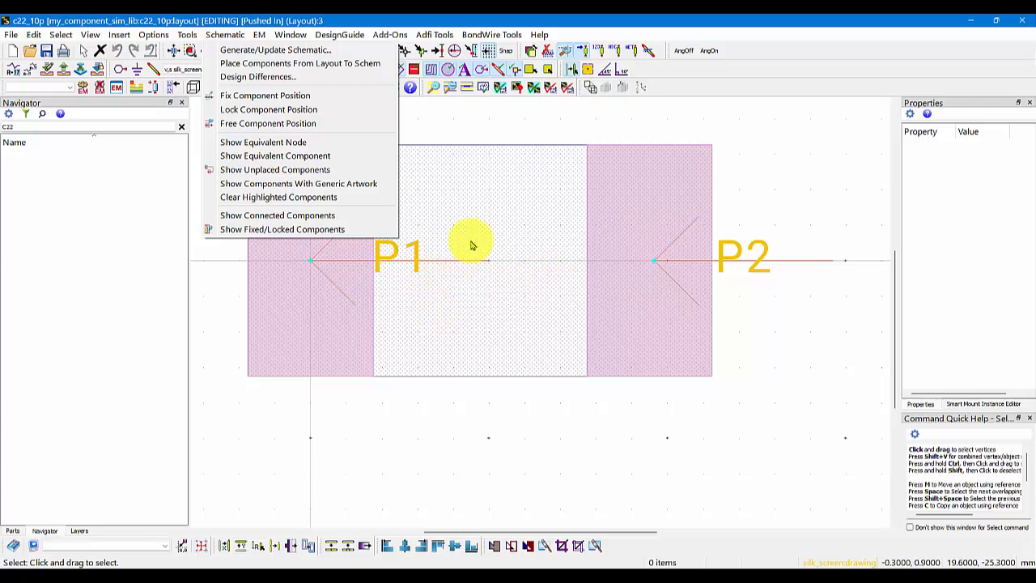
{"action": "left_click", "coordinate": [288, 52]}
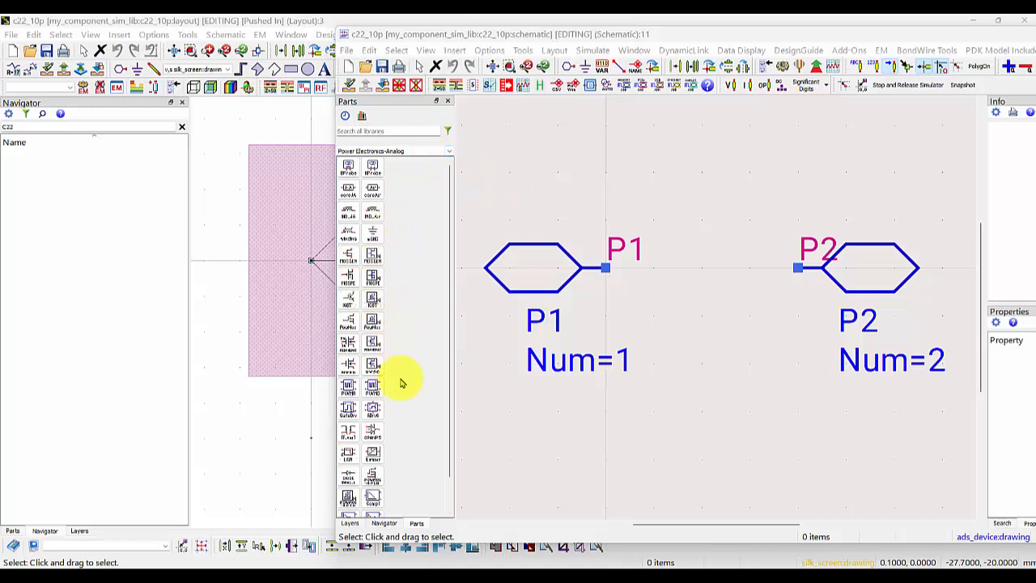
- Browse the component library and examine the table of downloadable ADS vendor component libraries on the Keysight website
{"action": "left_click", "coordinate": [363, 118]}
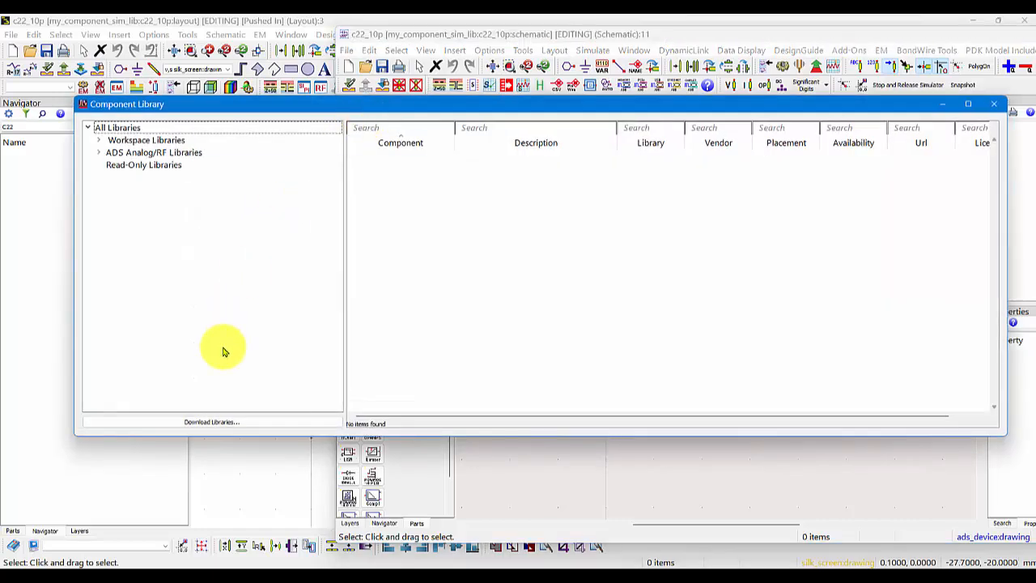
{"action": "left_click", "coordinate": [230, 421]}
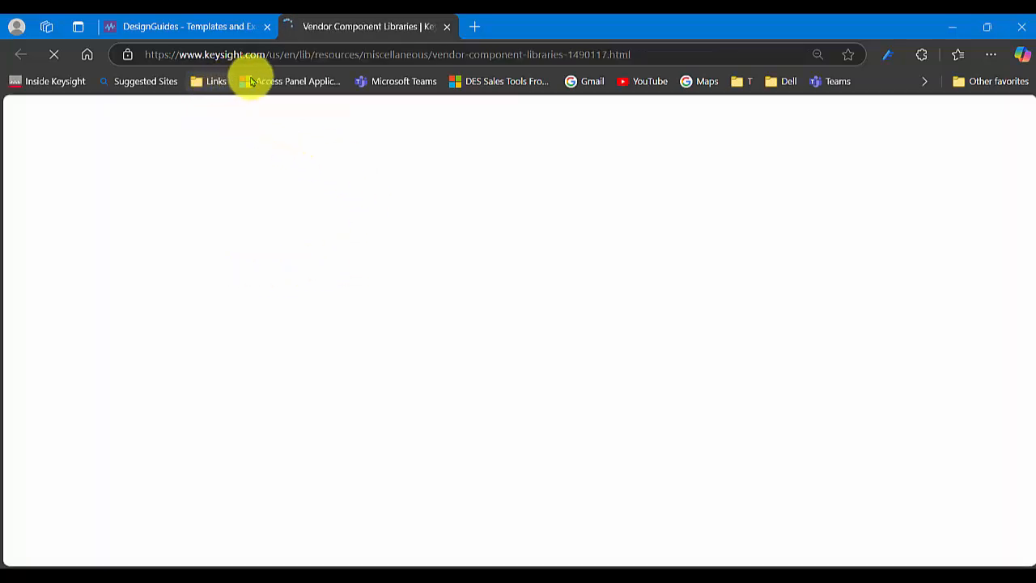
{"action": "scroll", "coordinate": [349, 352], "scroll_direction": "down", "scroll_amount": 3}
{"action": "scroll", "coordinate": [349, 352], "scroll_direction": "down", "scroll_amount": 2}
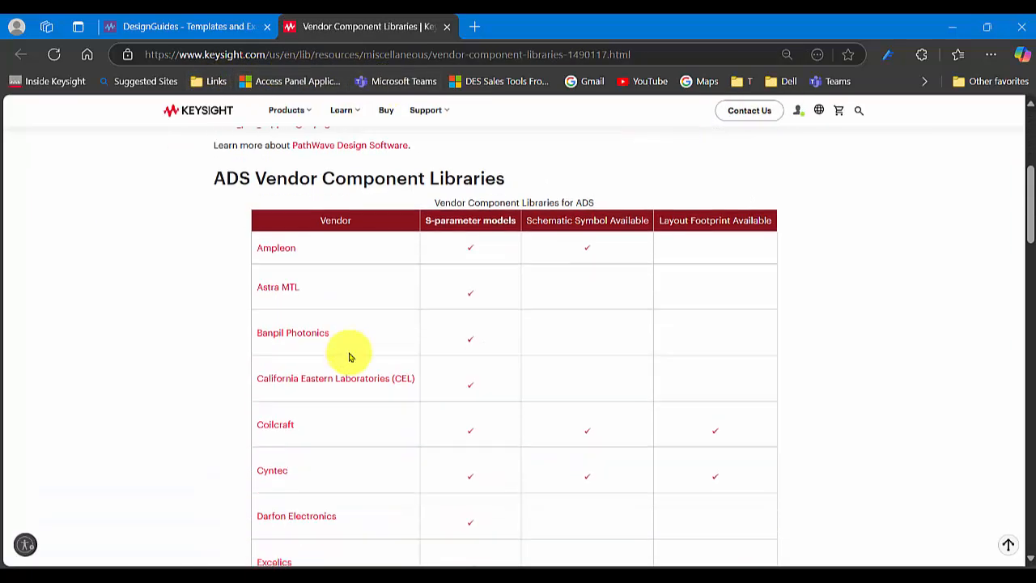
{"action": "scroll", "coordinate": [373, 222], "scroll_direction": "up", "scroll_amount": 2}
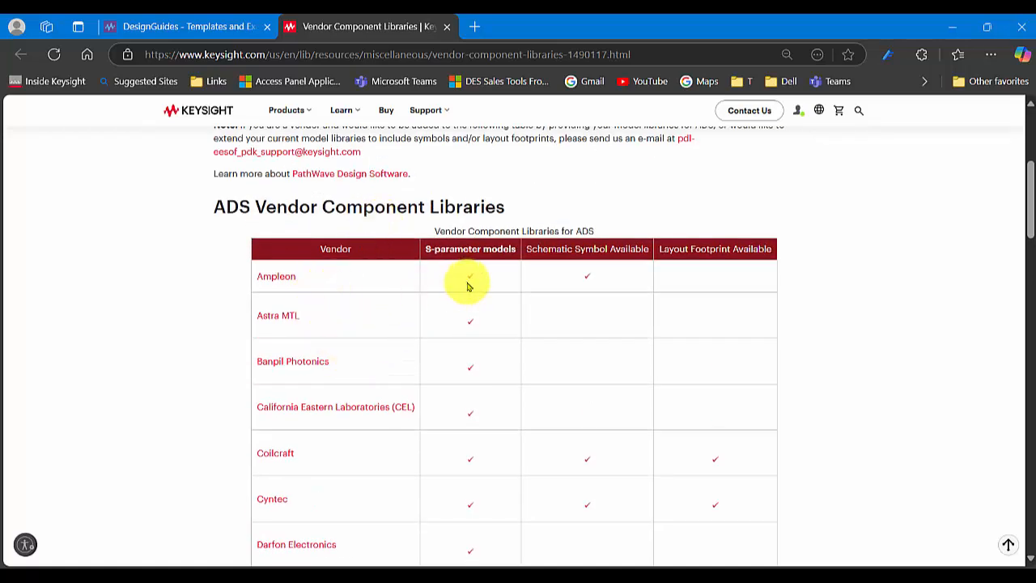
{"action": "scroll", "coordinate": [486, 433], "scroll_direction": "down", "scroll_amount": 1}
{"action": "scroll", "coordinate": [486, 433], "scroll_direction": "down", "scroll_amount": 5}
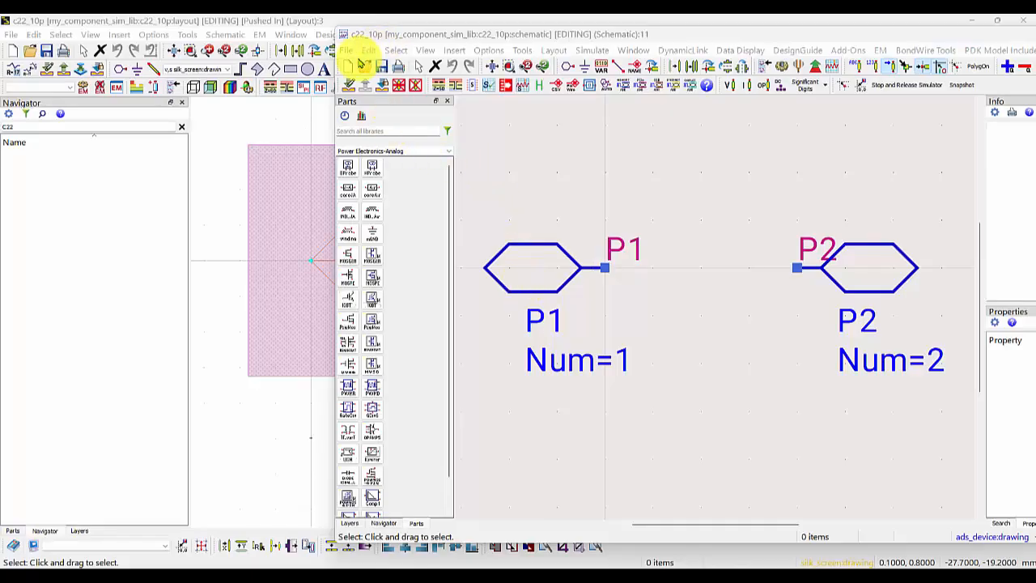
- Examine the netlist file import options and available input netlist dialects from the c22_10p schematic, leaving without importing anything
{"action": "left_click", "coordinate": [347, 51]}
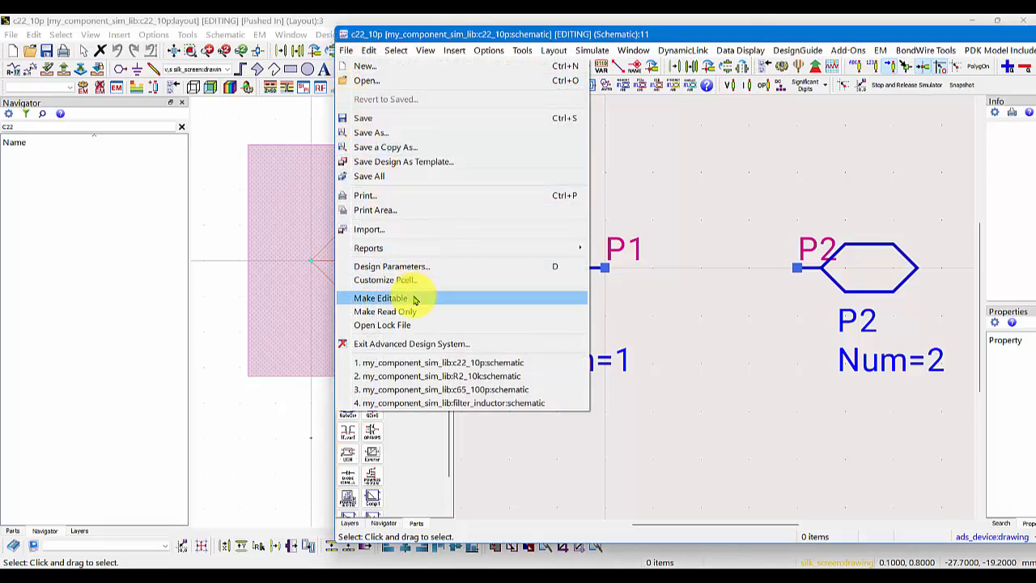
{"action": "left_click", "coordinate": [405, 230]}
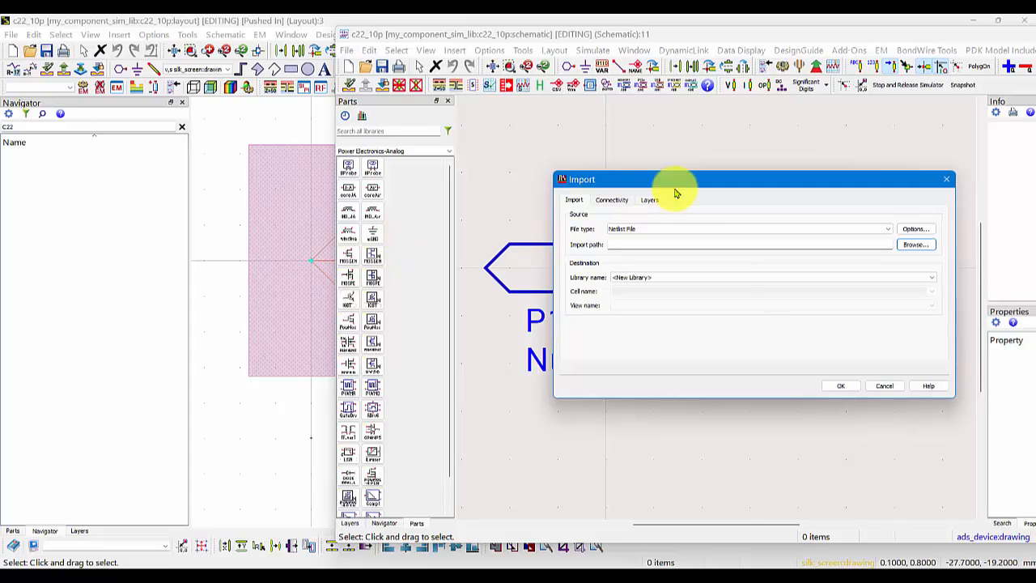
{"action": "left_click", "coordinate": [913, 230]}
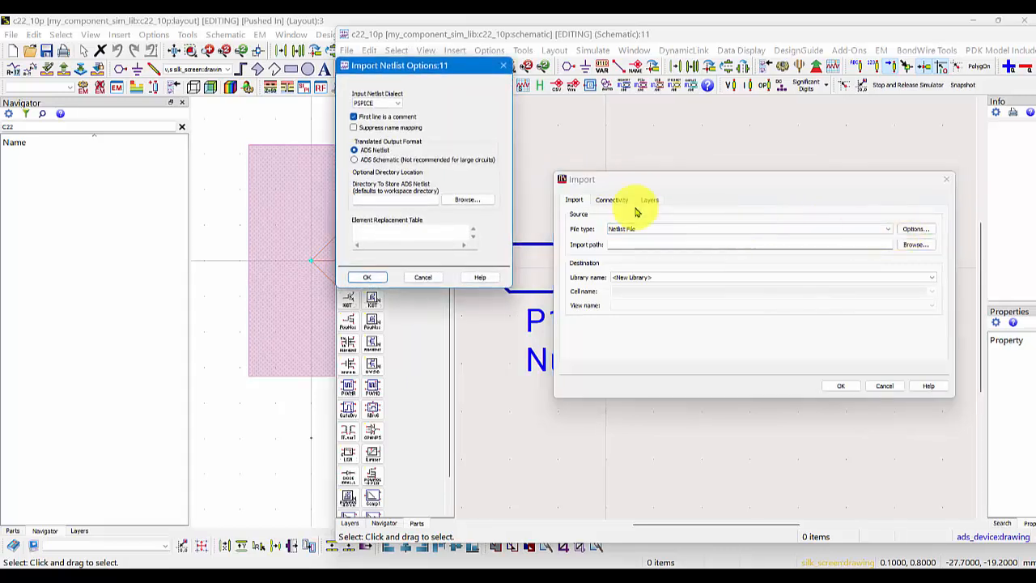
{"action": "left_click", "coordinate": [396, 104]}
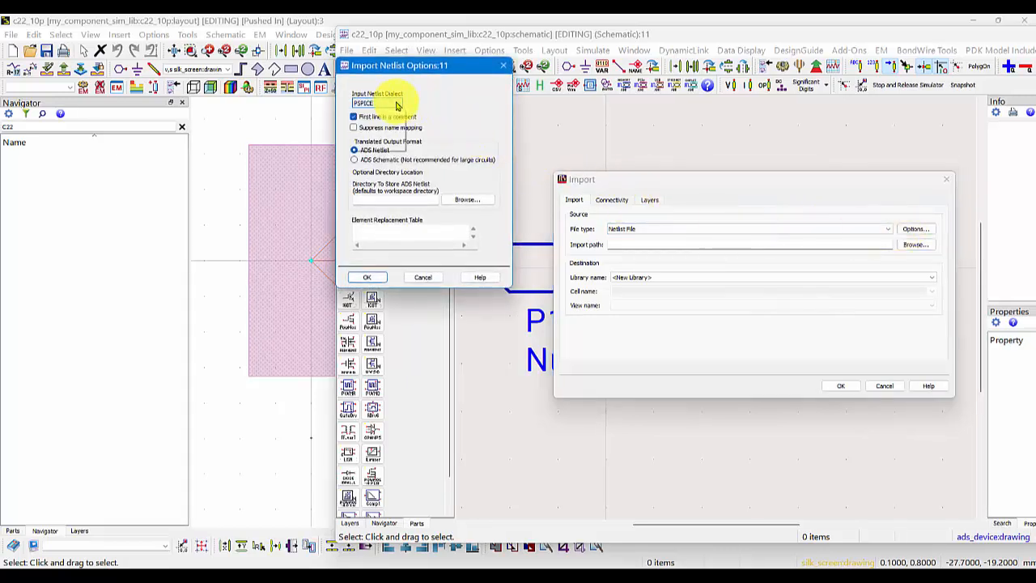
{"action": "left_click", "coordinate": [397, 104]}
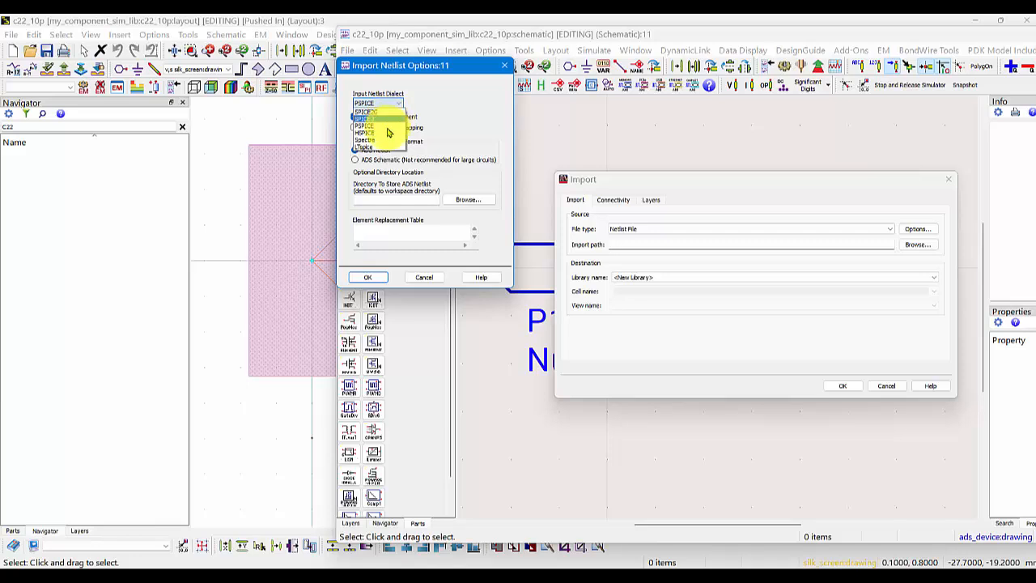
{"action": "left_click", "coordinate": [423, 277]}
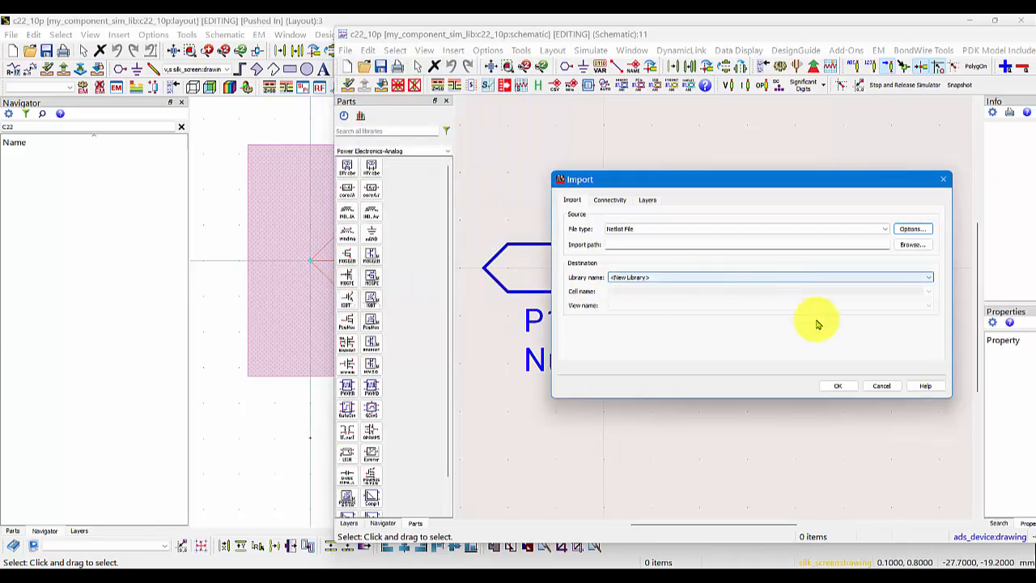
{"action": "left_click", "coordinate": [841, 390]}
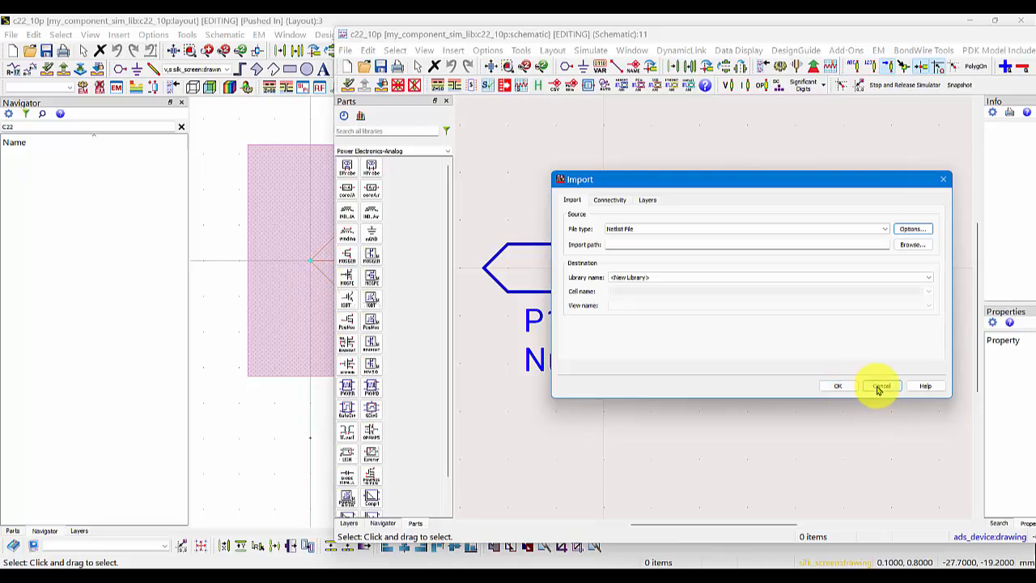
{"action": "left_click", "coordinate": [880, 387]}
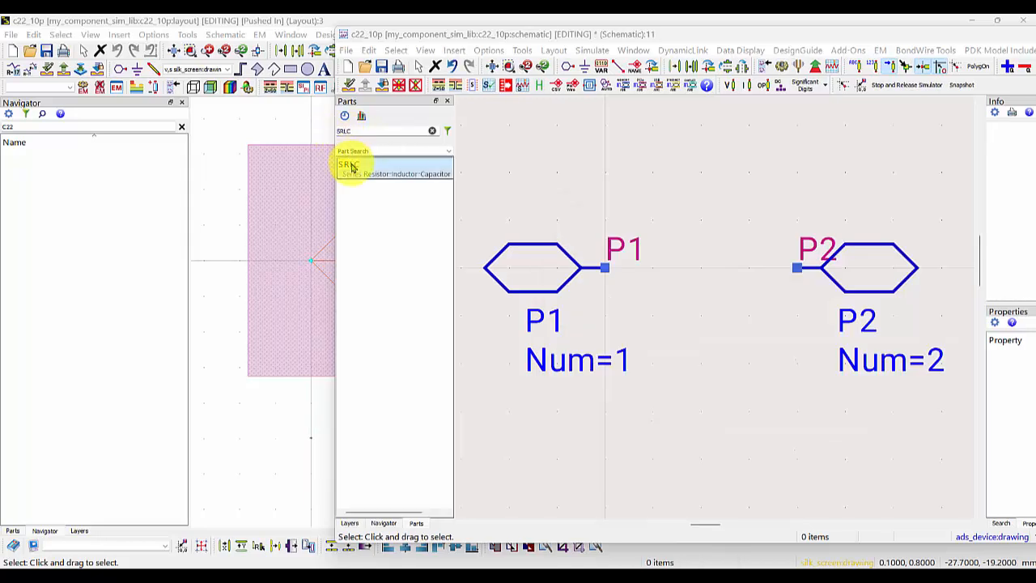
- Find the SRLC part and place it between pins P1 and P2 in the c22_10p schematic
{"action": "left_click", "coordinate": [348, 166]}
{"action": "left_click", "coordinate": [604, 262]}
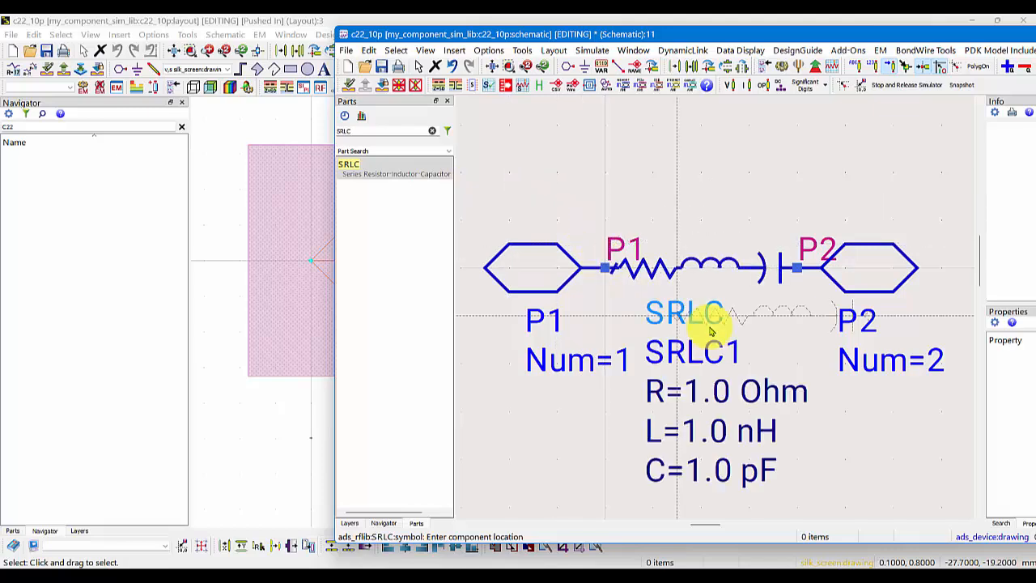
- End the SRLC placement, find Q1 in the top-level buck layout and push into its MosFet_model layout
{"action": "key", "text": "Escape"}
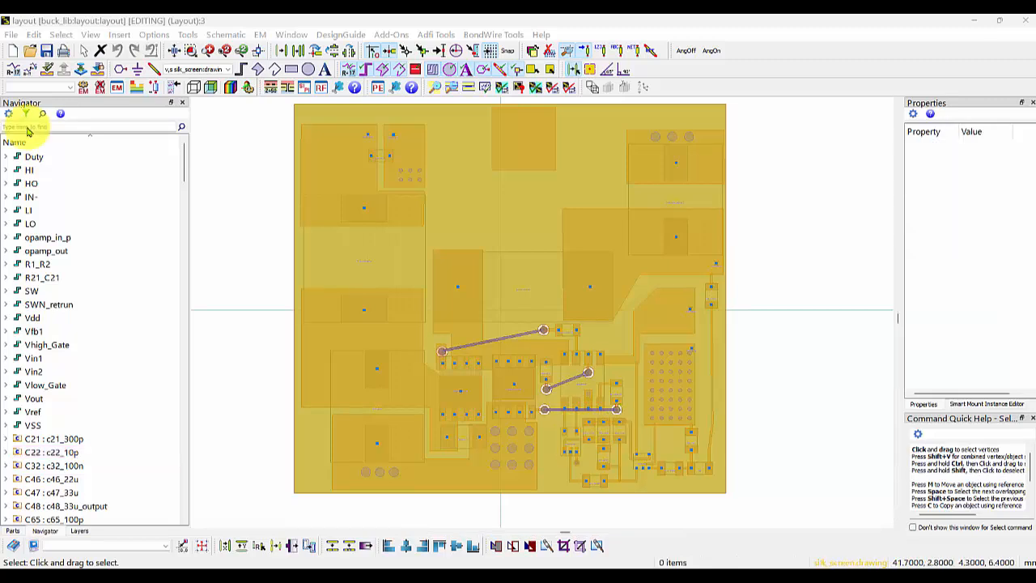
{"action": "left_click", "coordinate": [28, 127]}
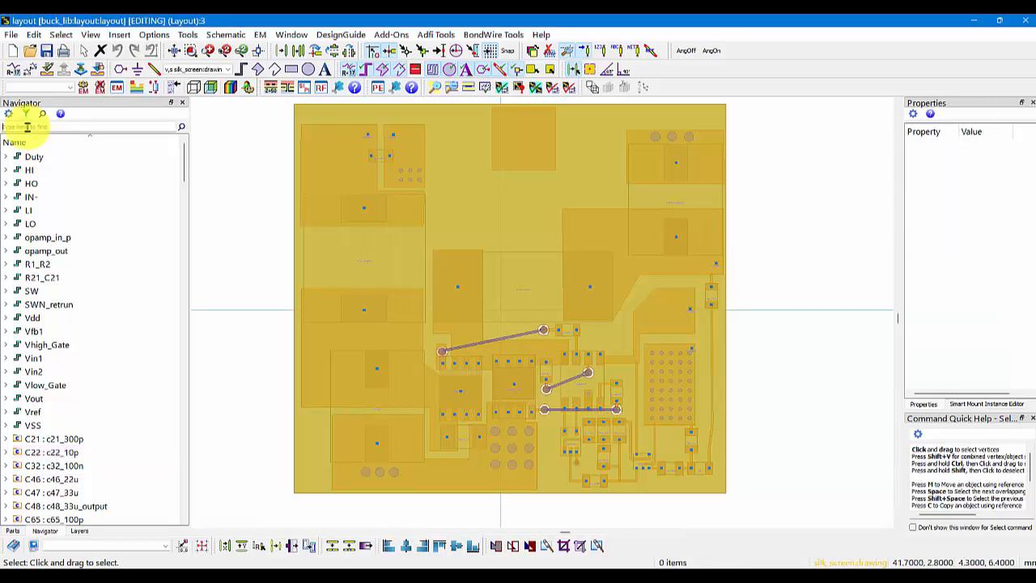
{"action": "type", "text": "q1"}
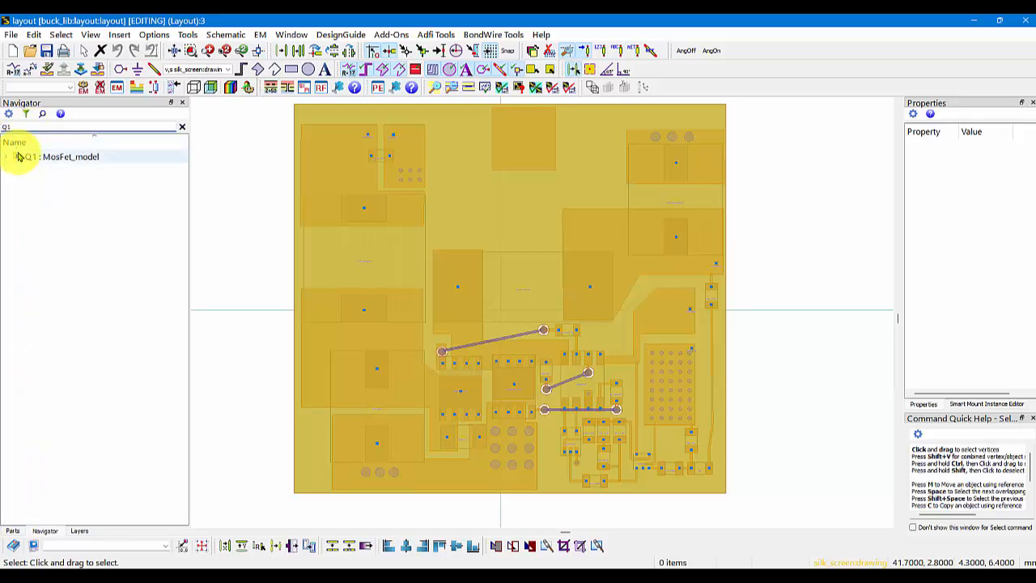
{"action": "left_click", "coordinate": [18, 156]}
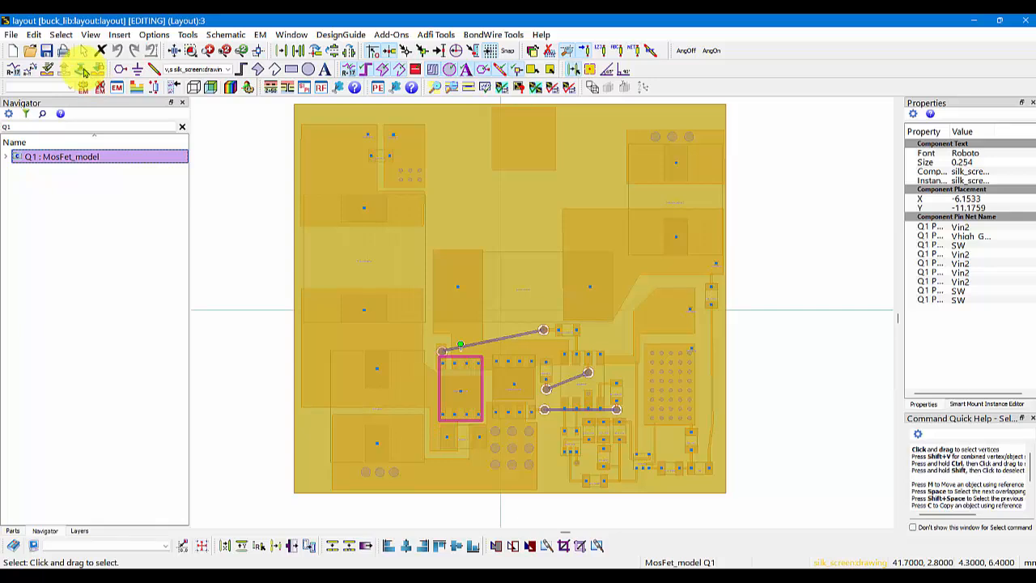
{"action": "left_click", "coordinate": [47, 71]}
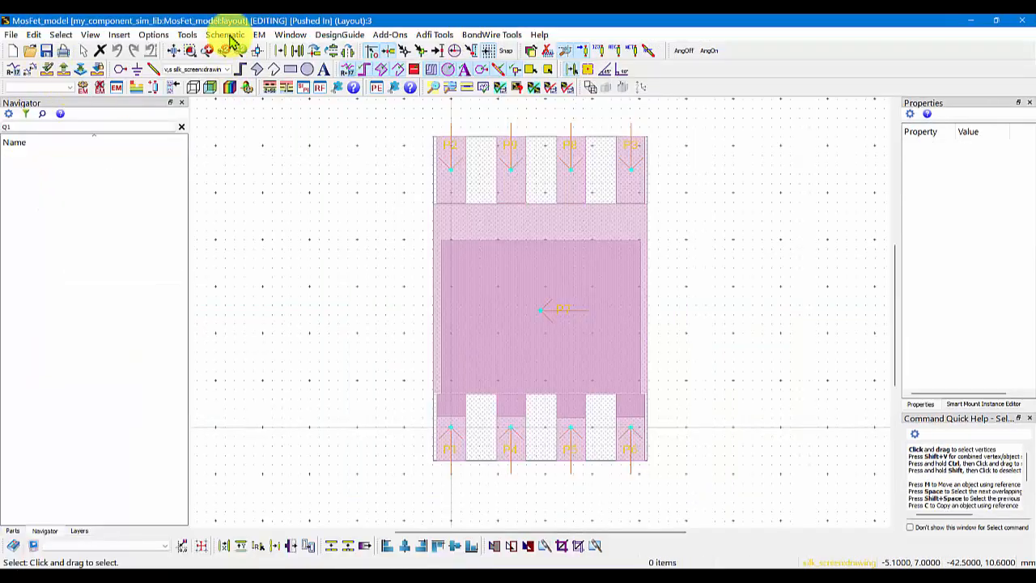
- Open the schematic view of the MosFet_model cell from its layout
{"action": "left_click", "coordinate": [228, 36]}
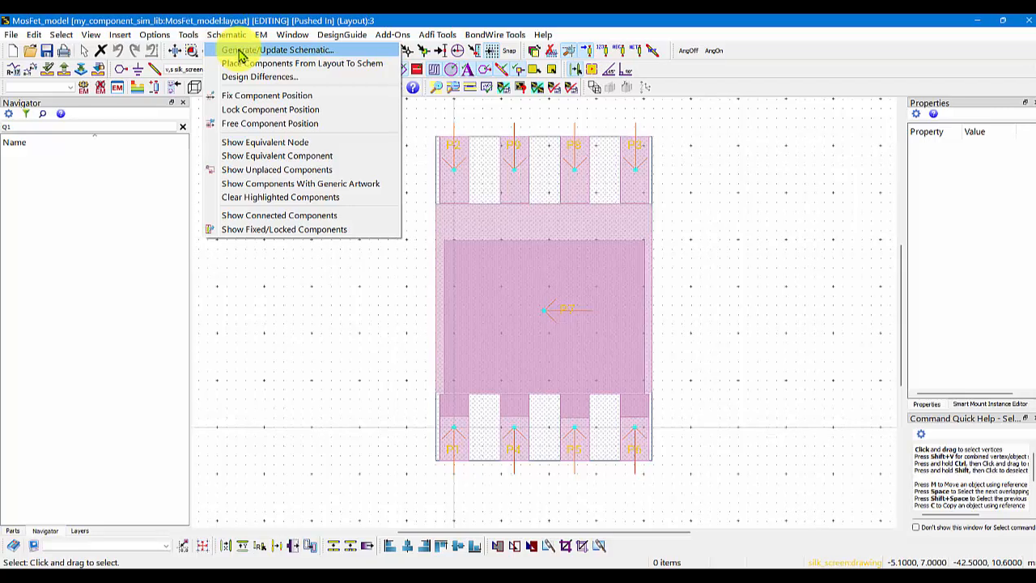
{"action": "mouse_move", "coordinate": [282, 38]}
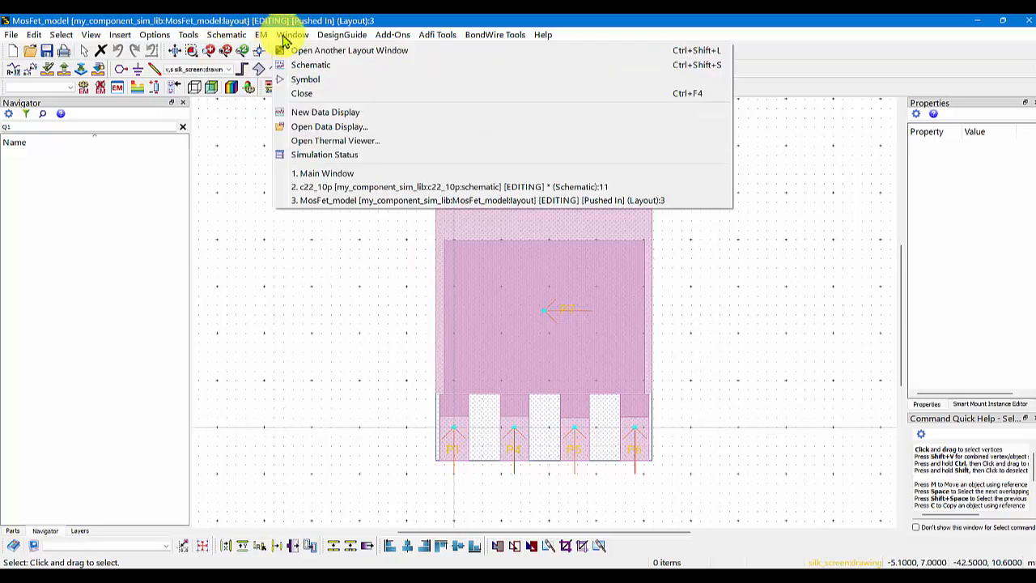
{"action": "left_click", "coordinate": [306, 65]}
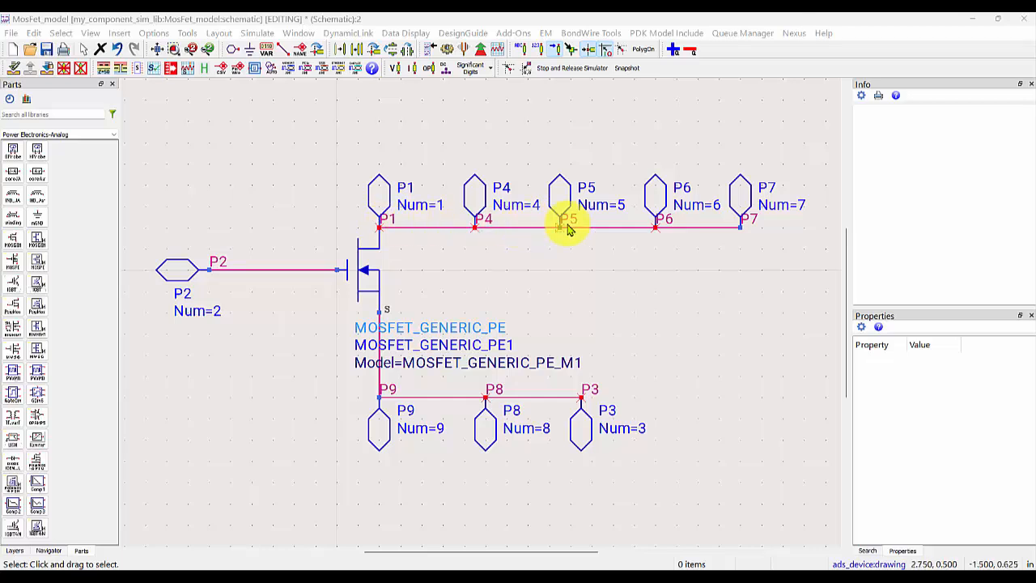
- Delete the P1, P4, P5 and P6 net labels from the MOSFET's upper wire, keeping the pins
{"action": "left_click", "coordinate": [396, 234]}
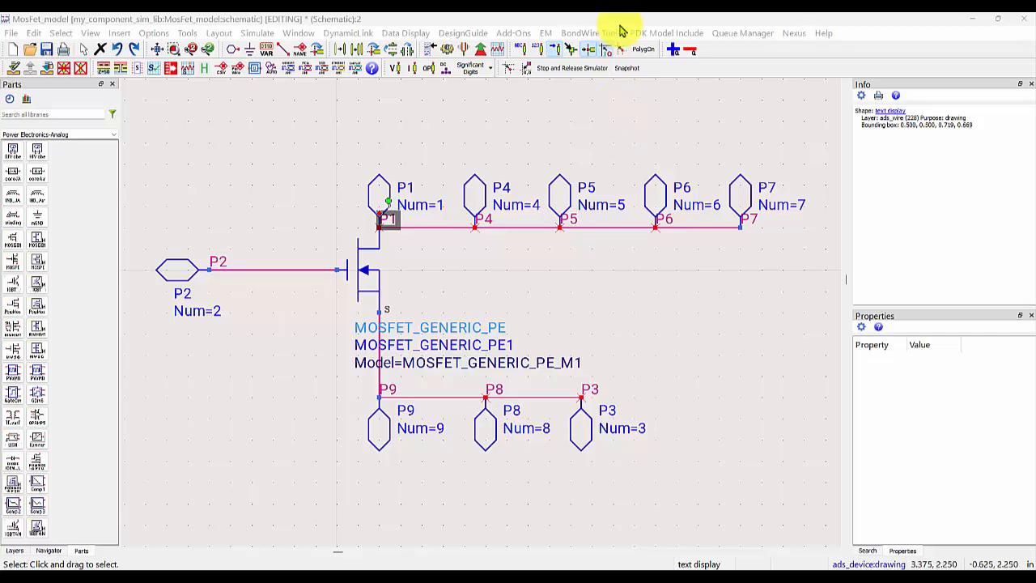
{"action": "left_click", "coordinate": [551, 146]}
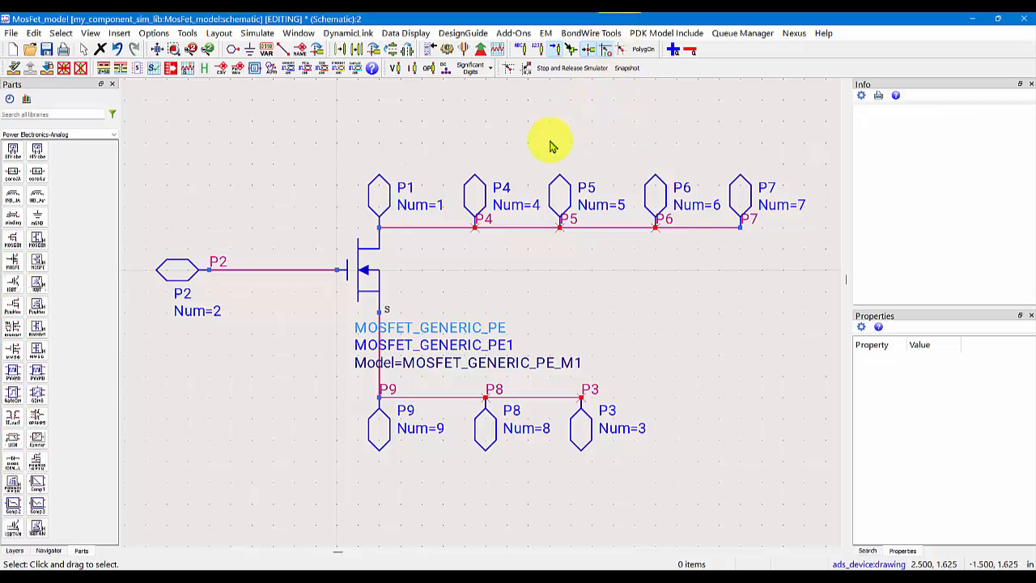
{"action": "left_click", "coordinate": [484, 226]}
{"action": "left_click", "coordinate": [488, 226]}
{"action": "key", "text": "Delete"}
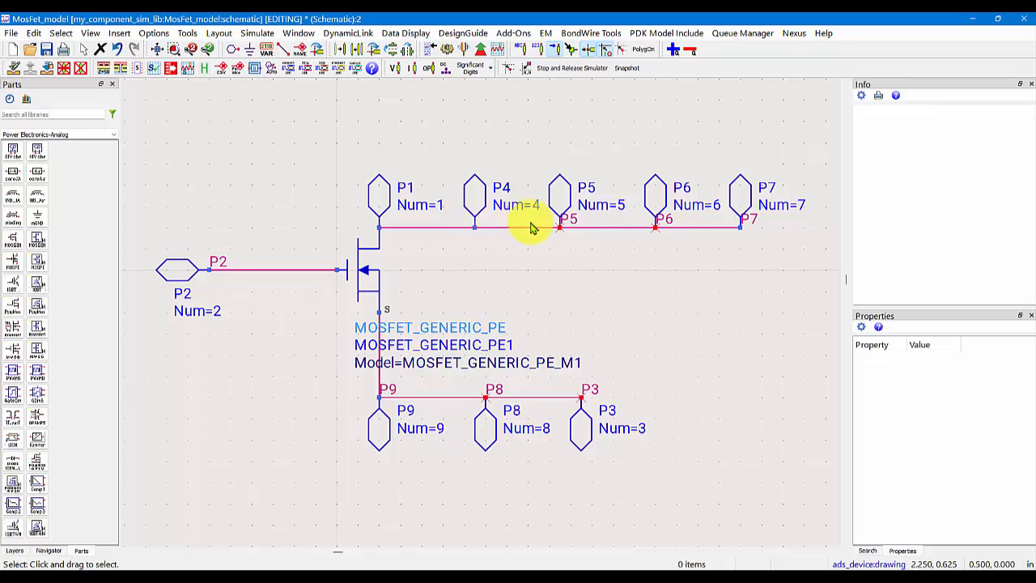
{"action": "left_click", "coordinate": [567, 225]}
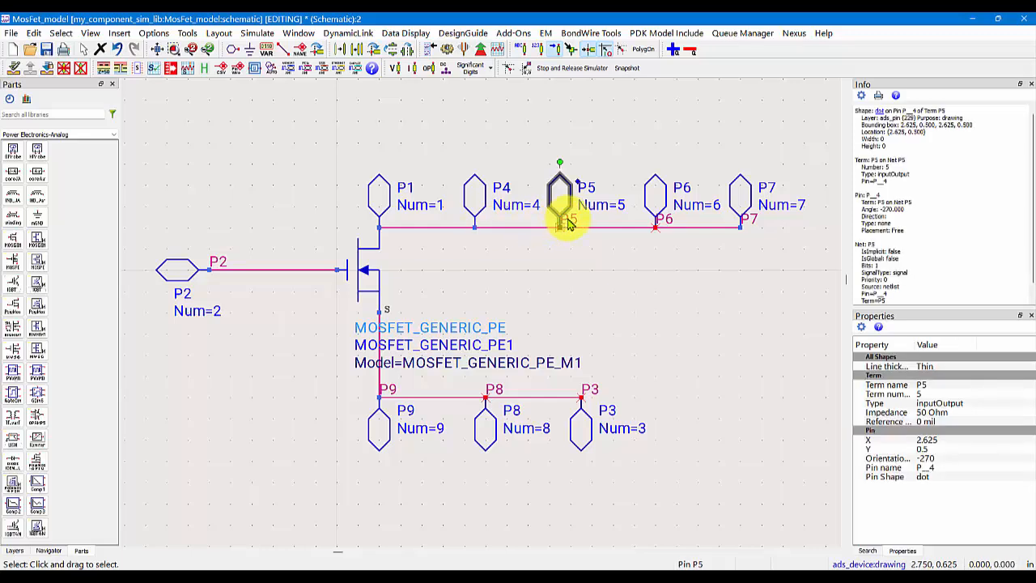
{"action": "left_click", "coordinate": [569, 223]}
{"action": "key", "text": "Delete"}
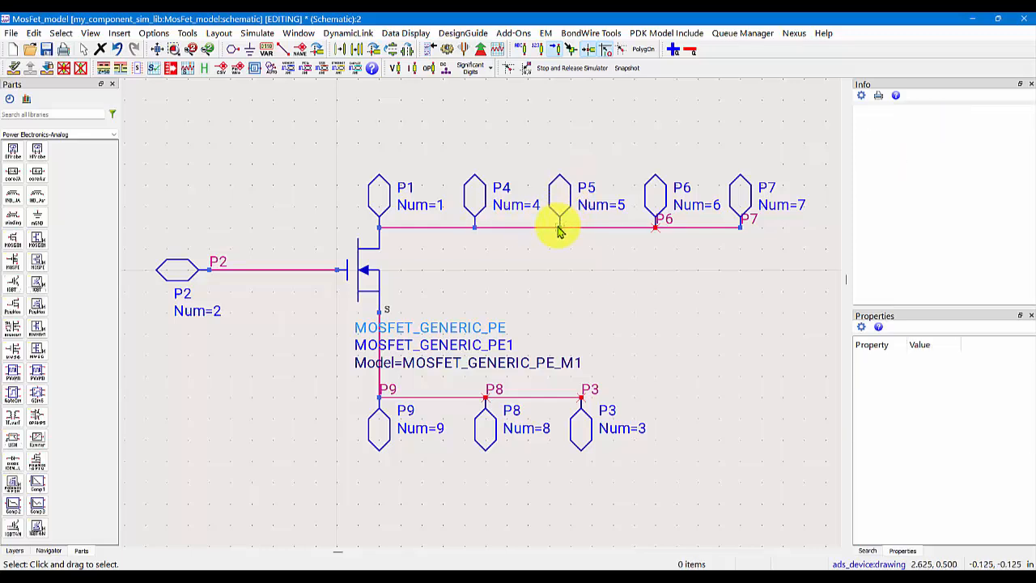
{"action": "left_click", "coordinate": [668, 224]}
{"action": "key", "text": "Delete"}
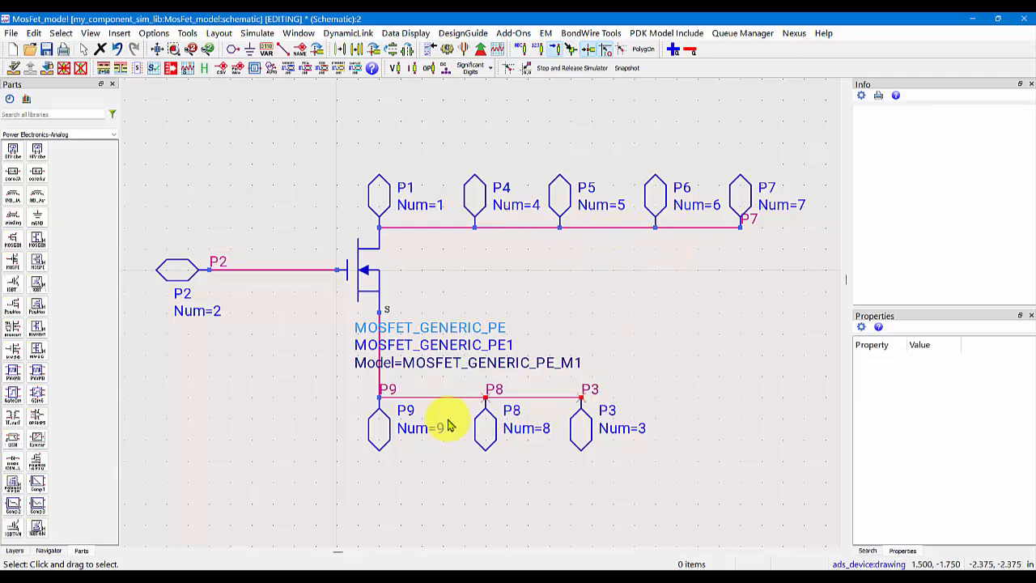
- Delete the P8 and P3 net labels from the wire at the MOSFET's source, keeping the pins
{"action": "left_click", "coordinate": [493, 395]}
{"action": "key", "text": "Delete"}
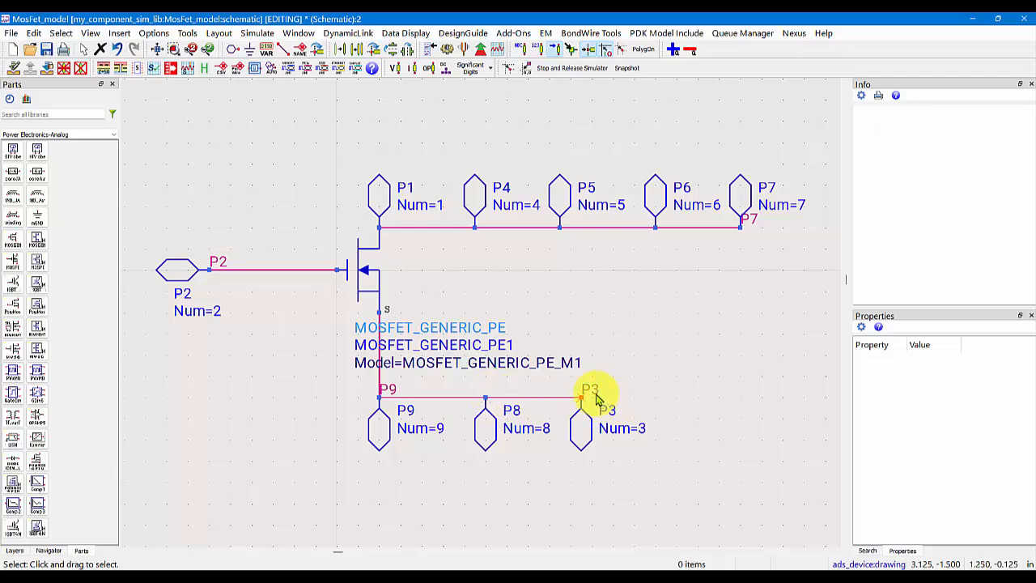
{"action": "left_click", "coordinate": [591, 393]}
{"action": "key", "text": "Delete"}
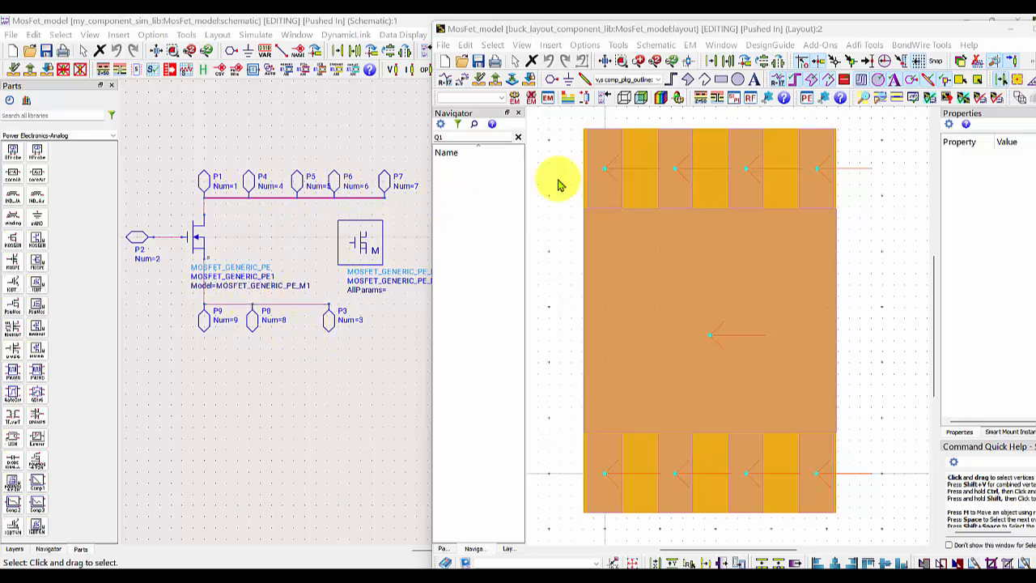
- Return to the top-level buck layout and toggle the pin name and pin number display around Q1
{"action": "left_click", "coordinate": [494, 82]}
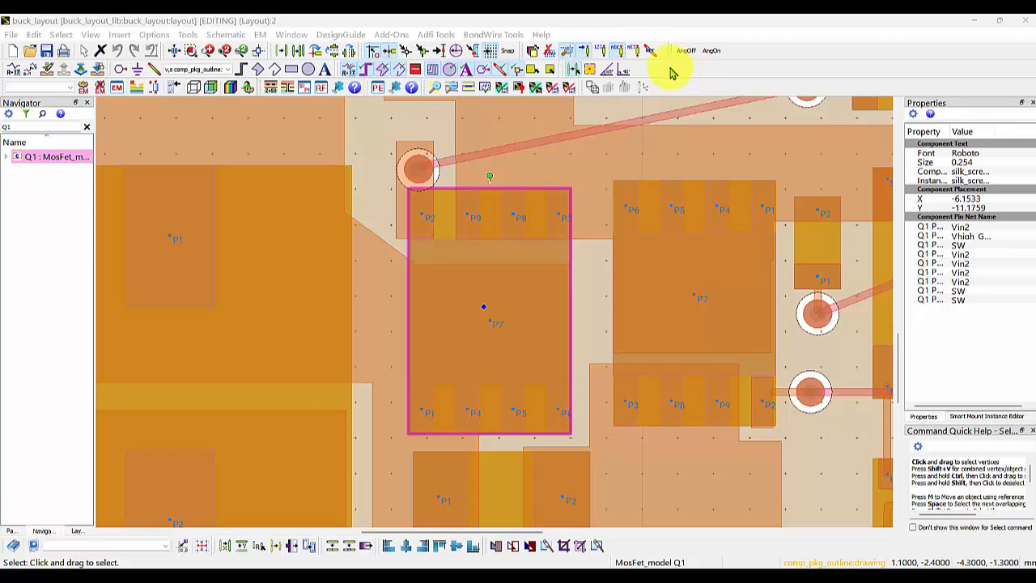
{"action": "right_click", "coordinate": [690, 75]}
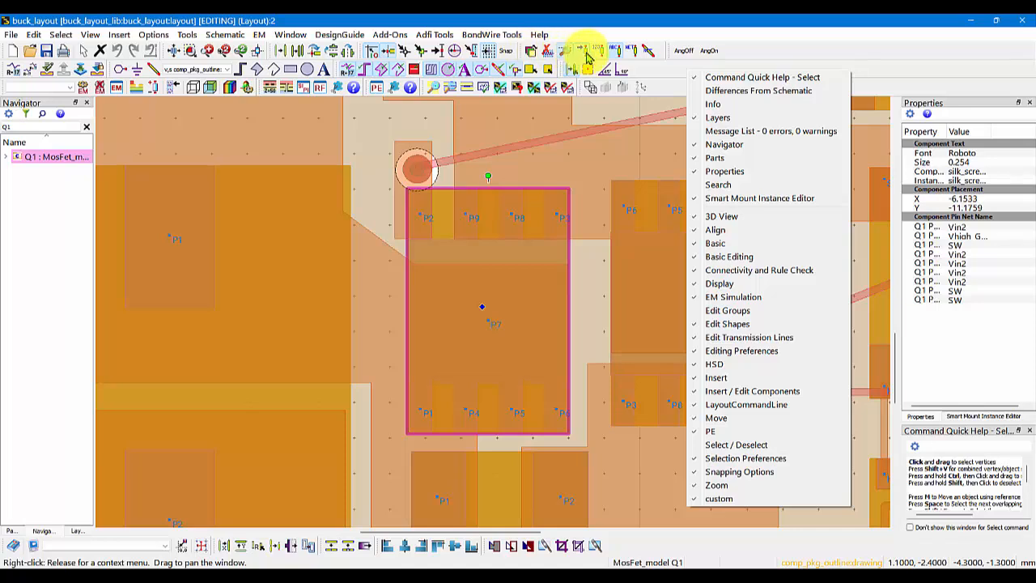
{"action": "left_click", "coordinate": [799, 53]}
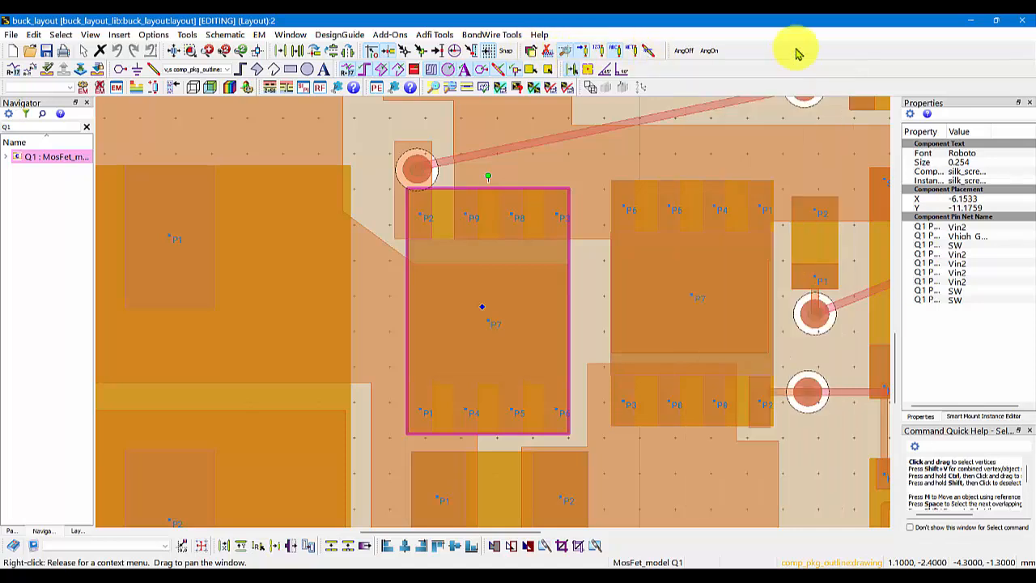
{"action": "left_click", "coordinate": [617, 54]}
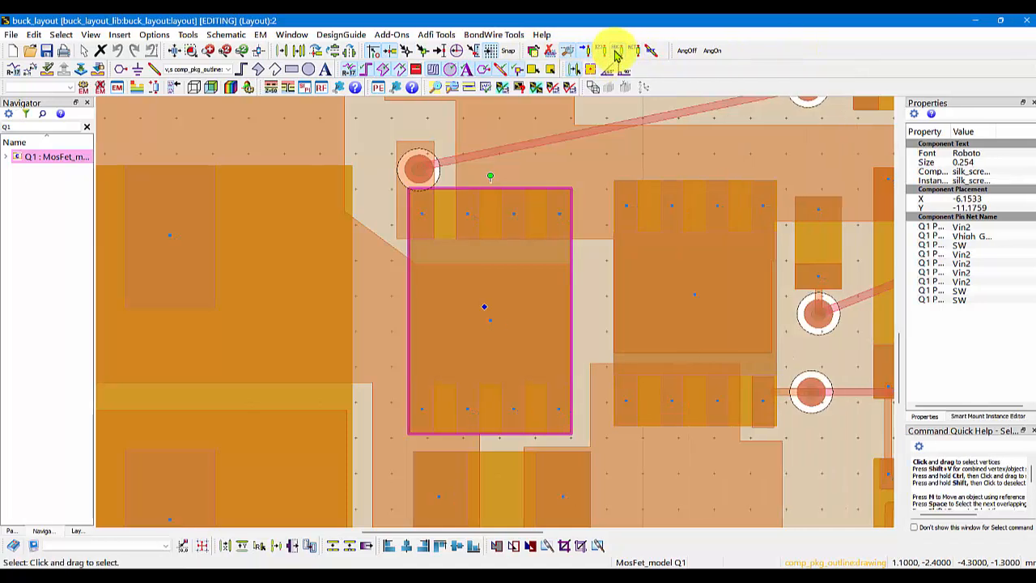
{"action": "left_click", "coordinate": [603, 51]}
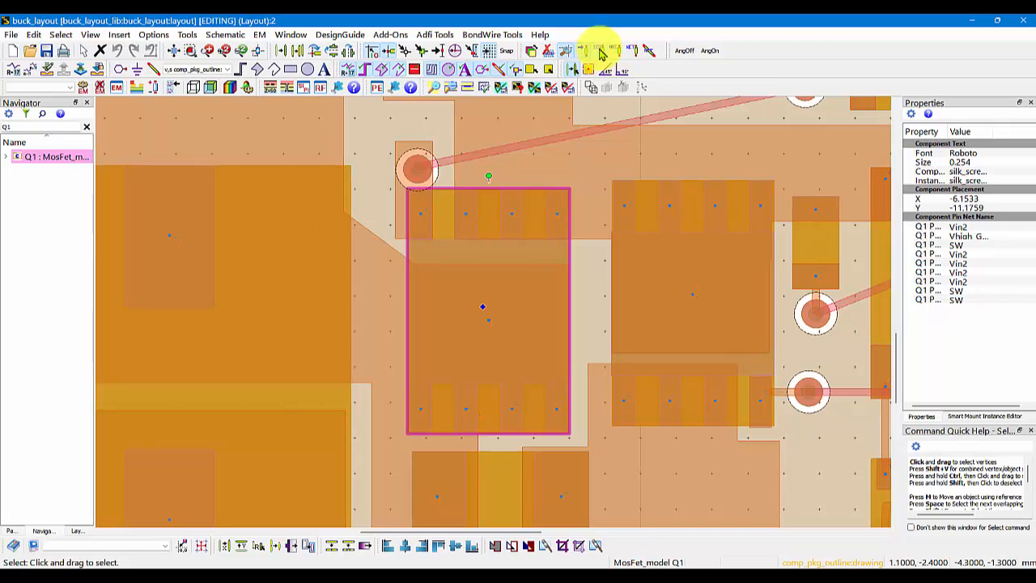
{"action": "left_click", "coordinate": [618, 52]}
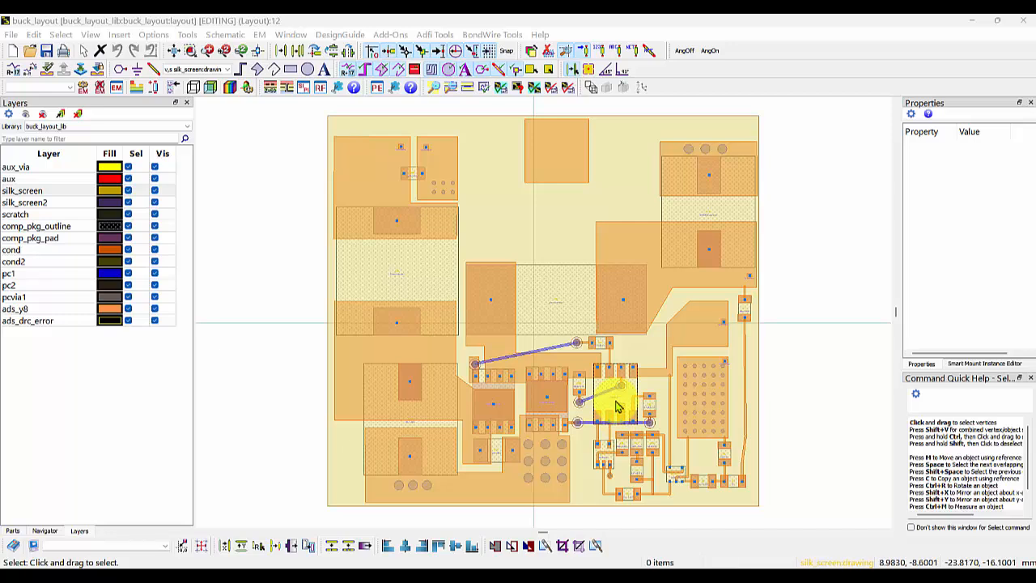
- Select gate driver U1 in the buck layout and push into its ucc27201 layout
{"action": "left_click", "coordinate": [617, 407]}
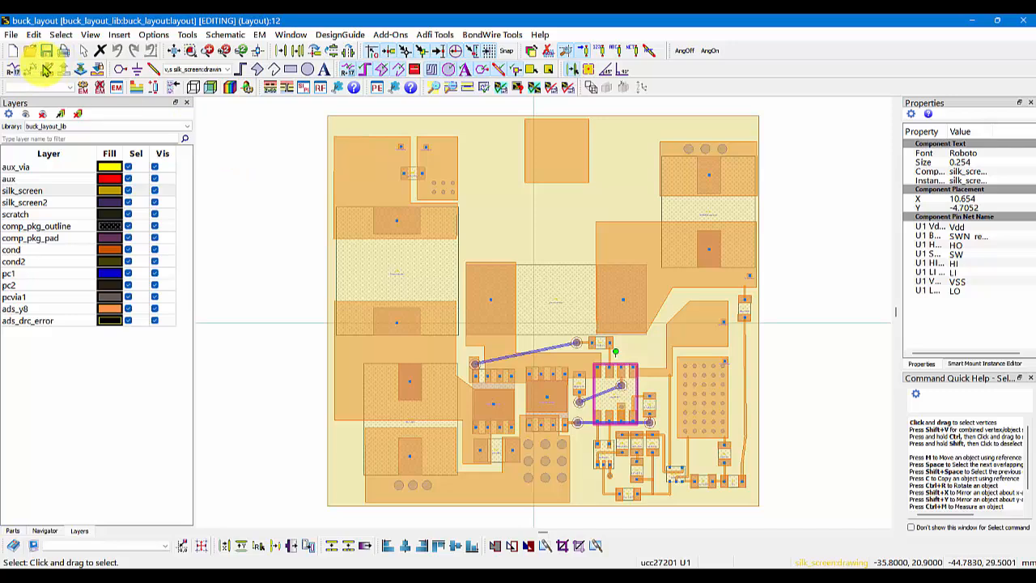
{"action": "left_click", "coordinate": [47, 69]}
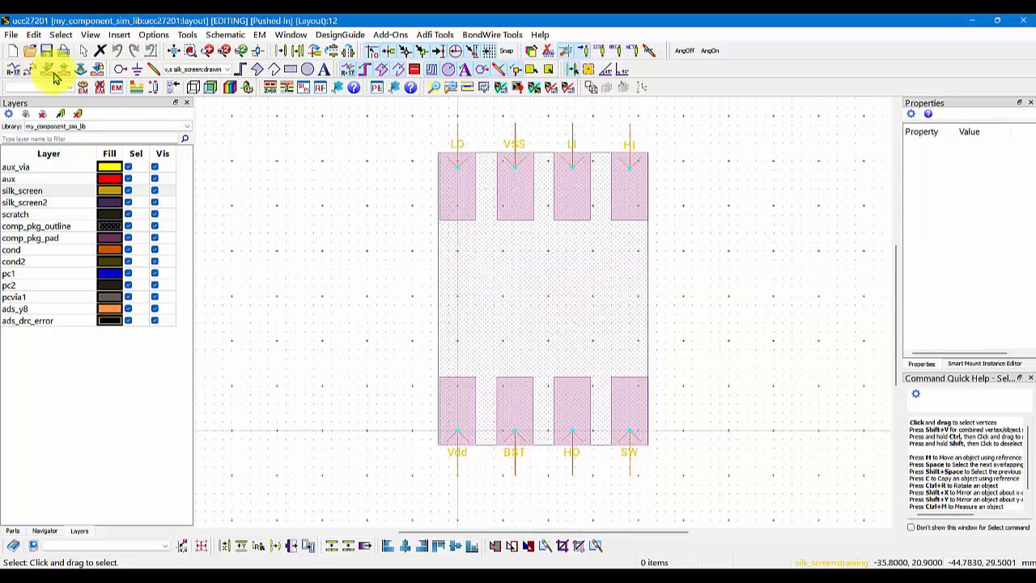
{"action": "left_click", "coordinate": [224, 35]}
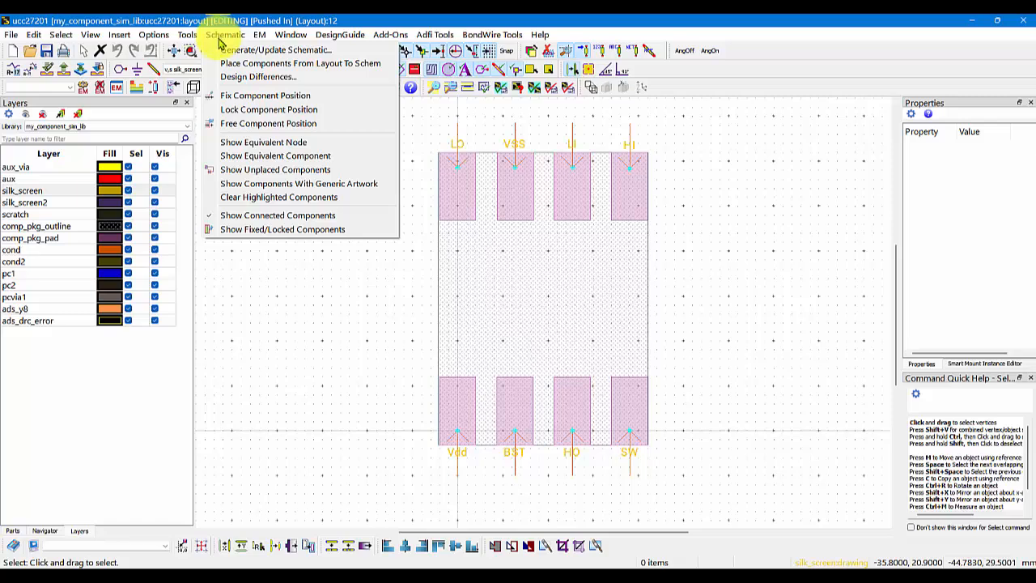
{"action": "left_click", "coordinate": [292, 316]}
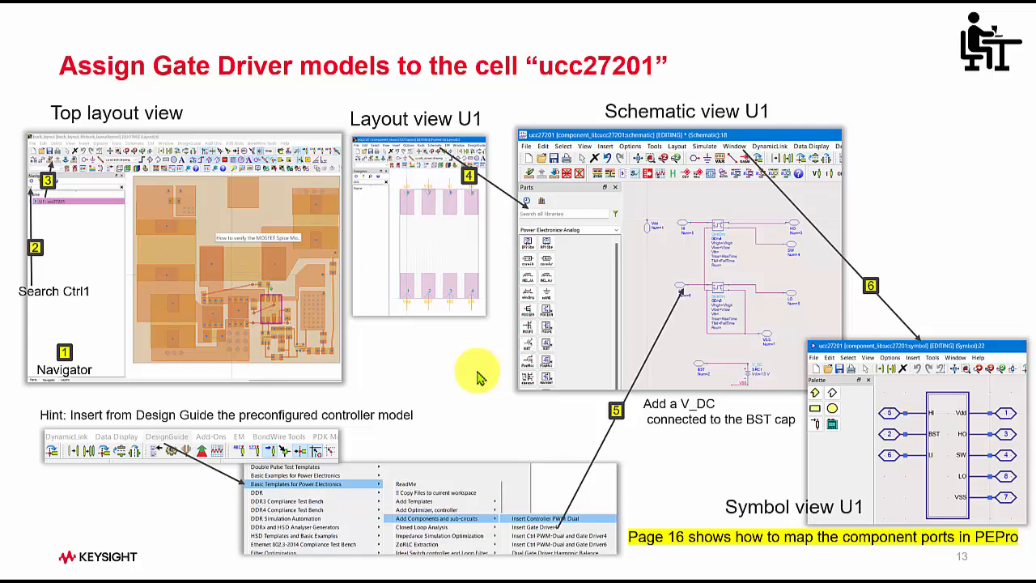
{"action": "key", "text": "Left"}
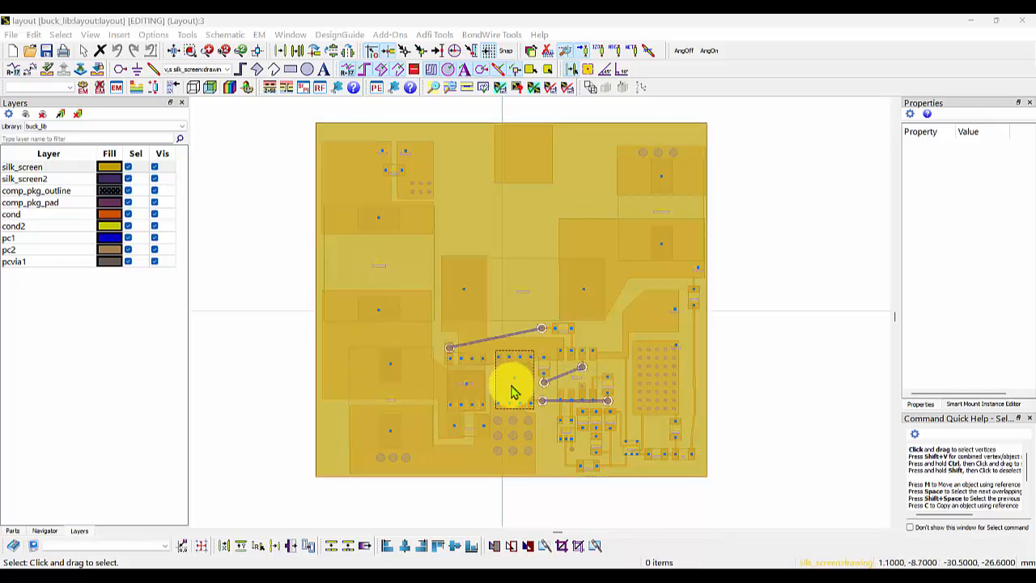
- Open the tech substrate stackup alongside the buck layout, check the Navigator and return to the layer list
{"action": "left_click", "coordinate": [139, 89]}
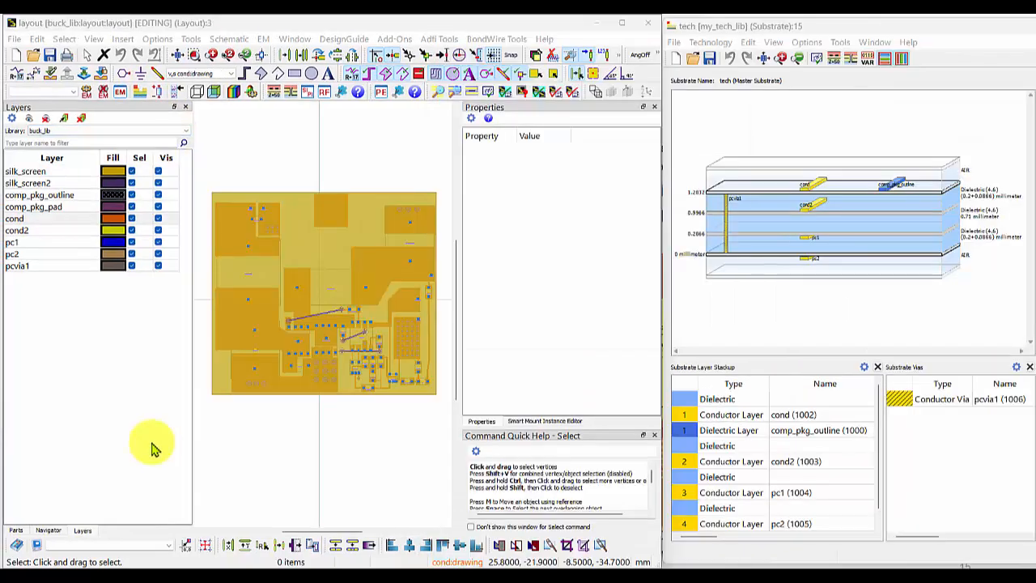
{"action": "left_click", "coordinate": [16, 532]}
{"action": "left_click", "coordinate": [48, 532]}
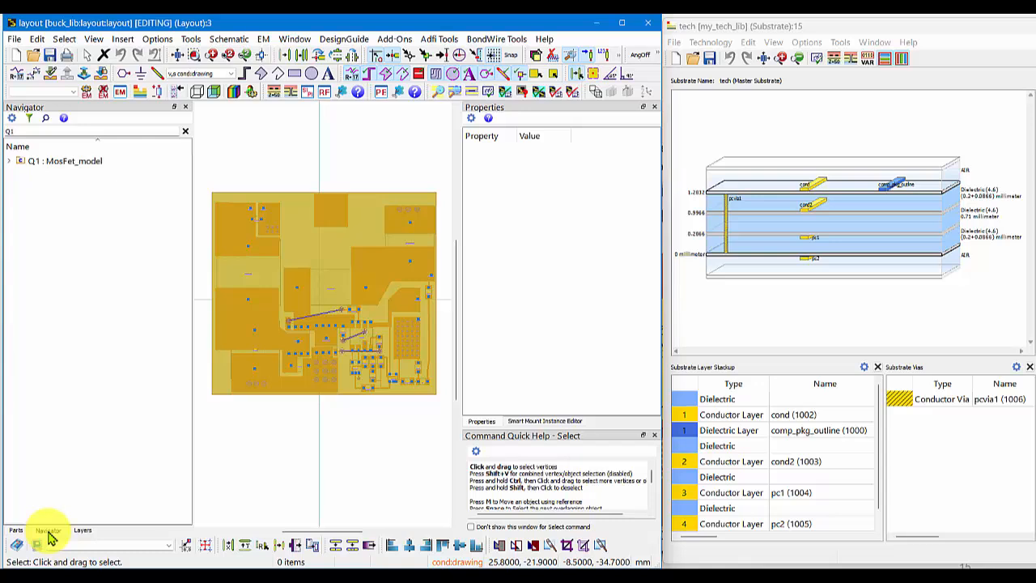
{"action": "left_click", "coordinate": [79, 532]}
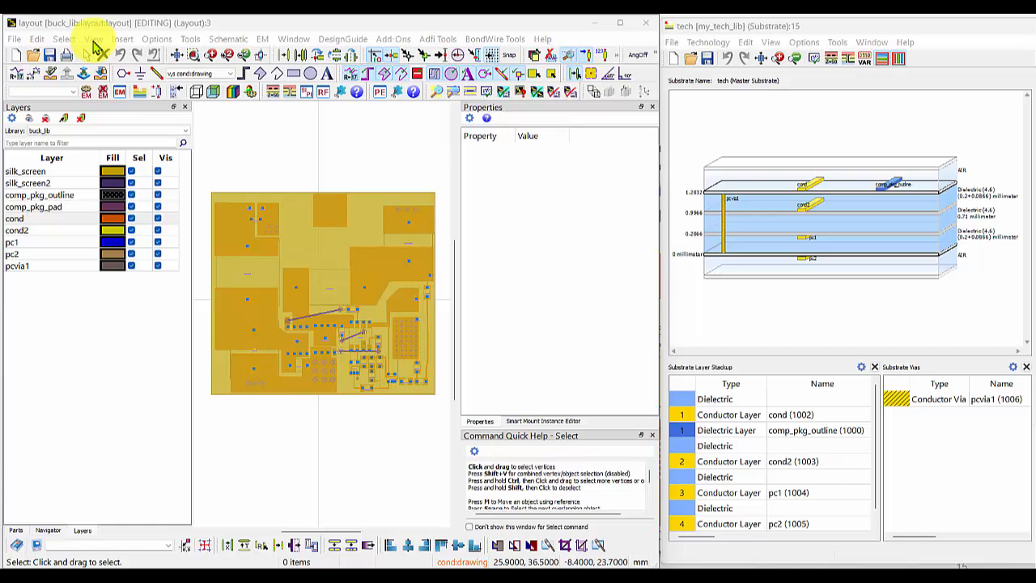
- View the layout layers individually by name, isolating cond, cond2 and pc1 to compare with the substrate stackup
{"action": "left_click", "coordinate": [93, 39]}
{"action": "mouse_move", "coordinate": [133, 235]}
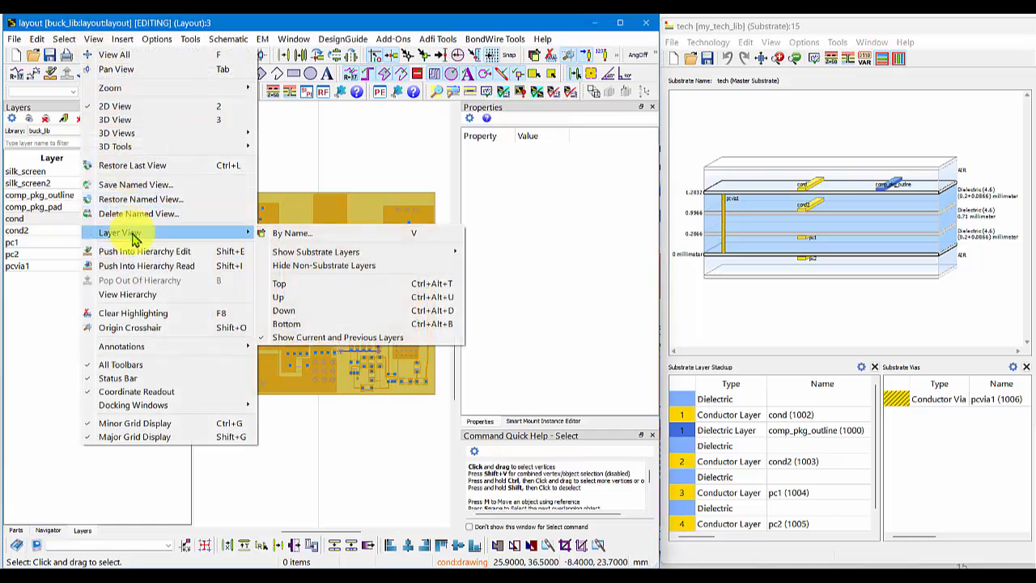
{"action": "left_click", "coordinate": [297, 235]}
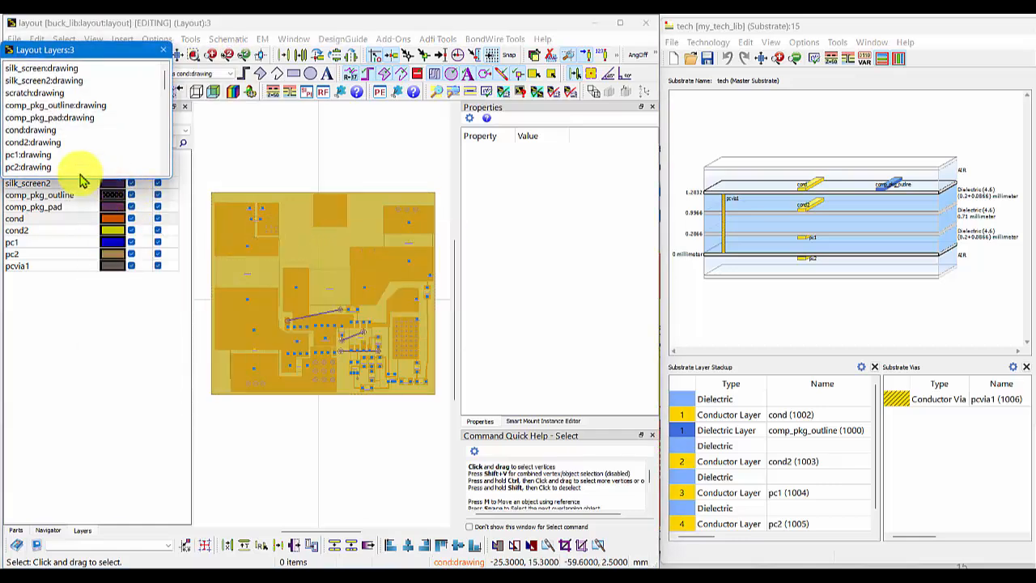
{"action": "left_click", "coordinate": [35, 131]}
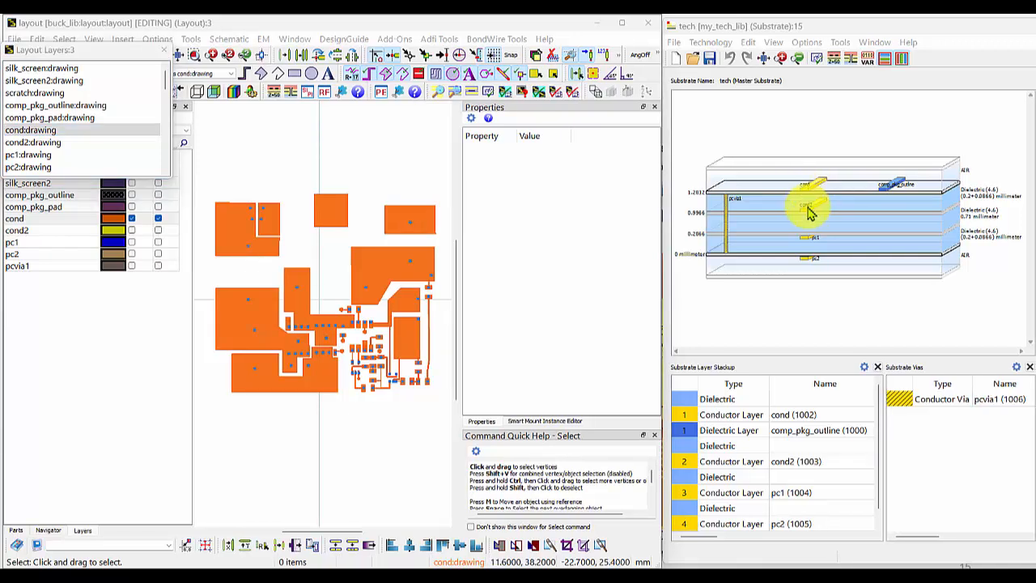
{"action": "left_click", "coordinate": [46, 142]}
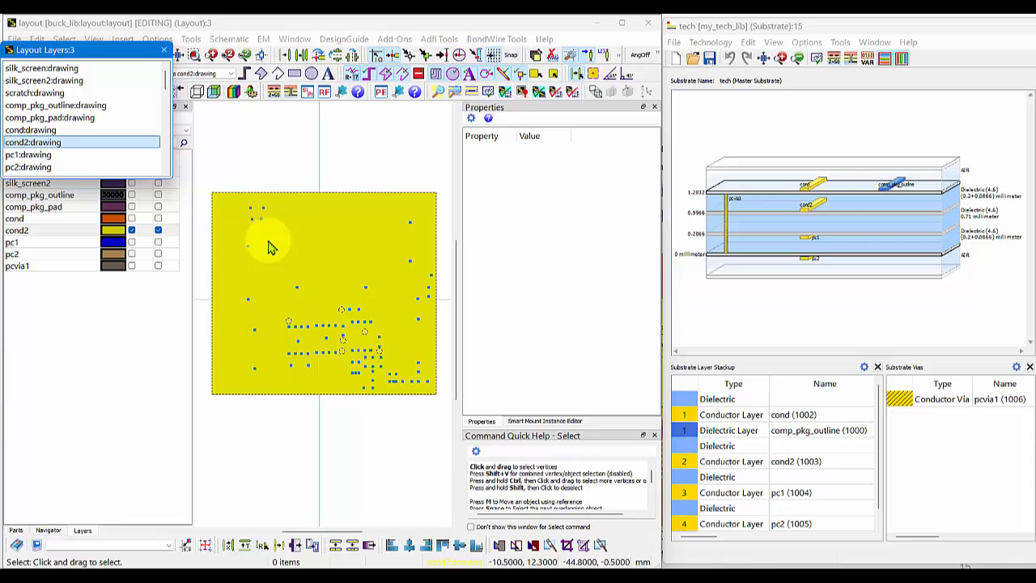
{"action": "left_click", "coordinate": [808, 247]}
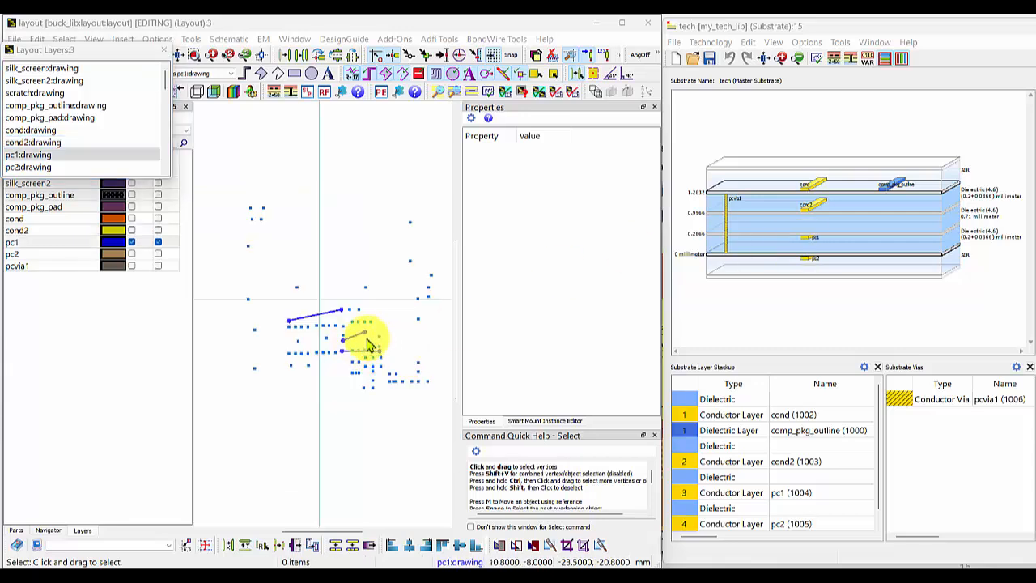
- View the pc2 layer on its own in the buck layout
{"action": "left_click", "coordinate": [28, 168]}
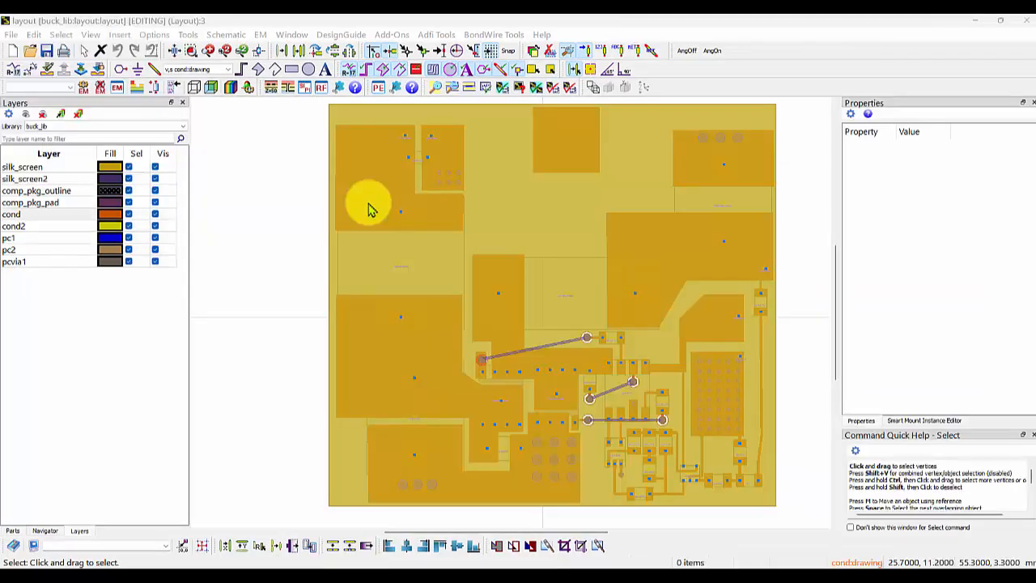
- Select the upper-left cond polygon and examine its net name and the list of available nets, keeping the assignment
{"action": "left_click", "coordinate": [368, 209]}
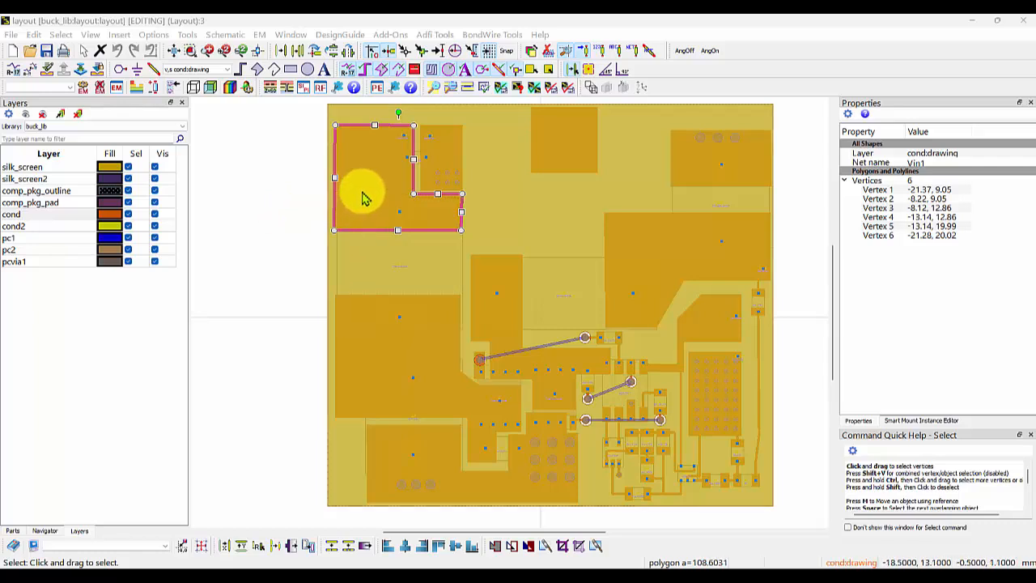
{"action": "left_click", "coordinate": [298, 202]}
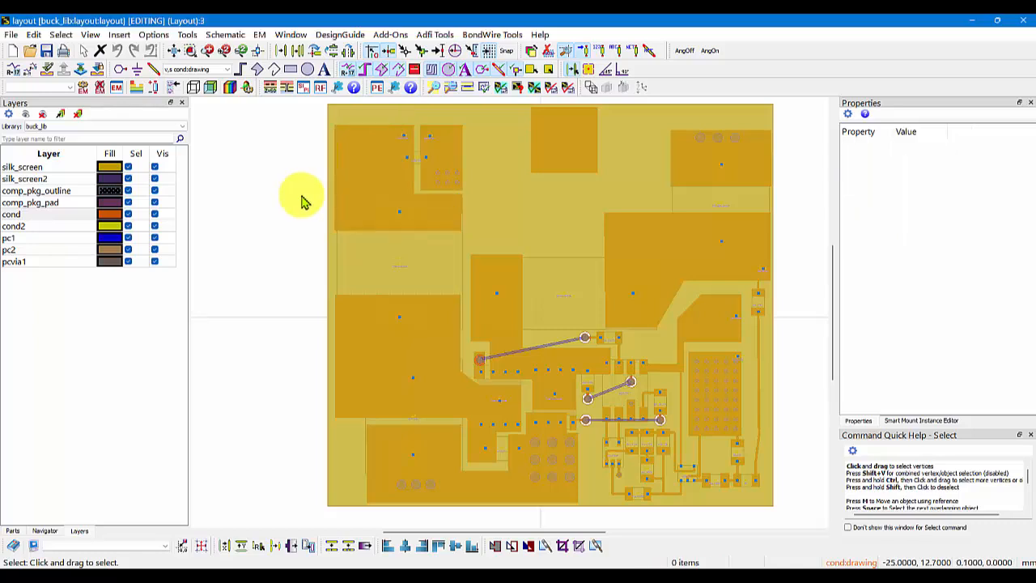
{"action": "left_click", "coordinate": [350, 191]}
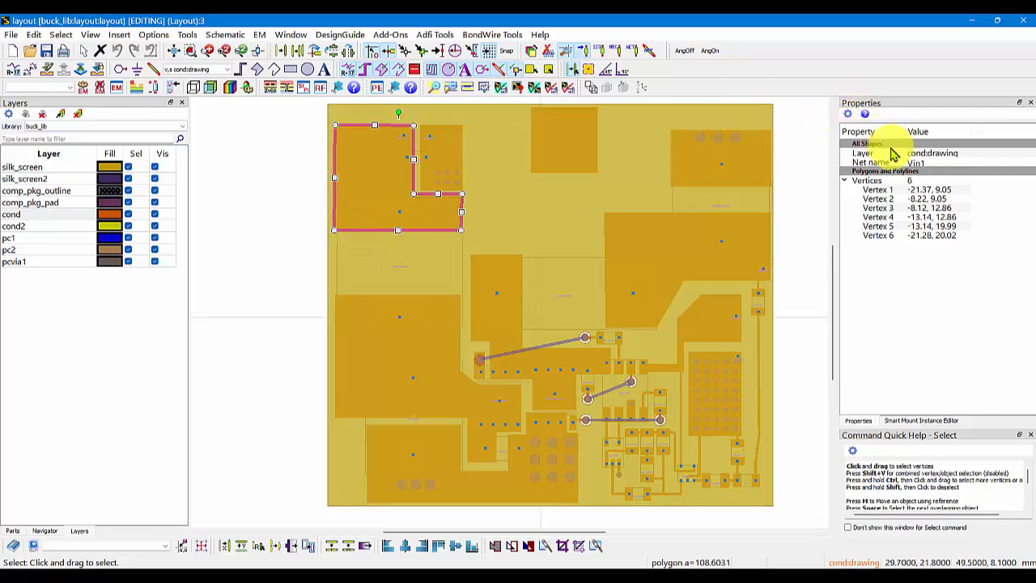
{"action": "left_click", "coordinate": [927, 163]}
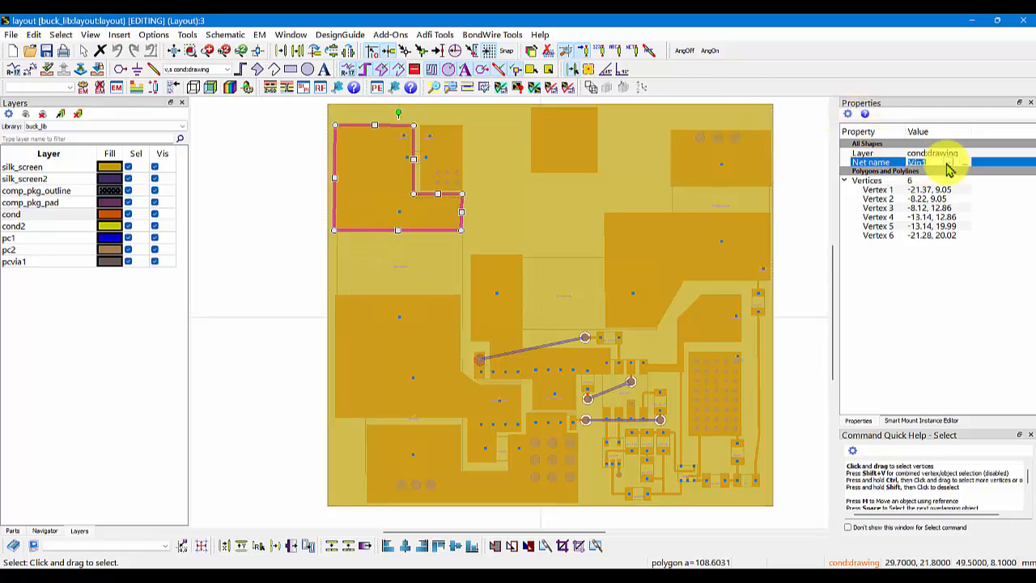
{"action": "left_click", "coordinate": [948, 163]}
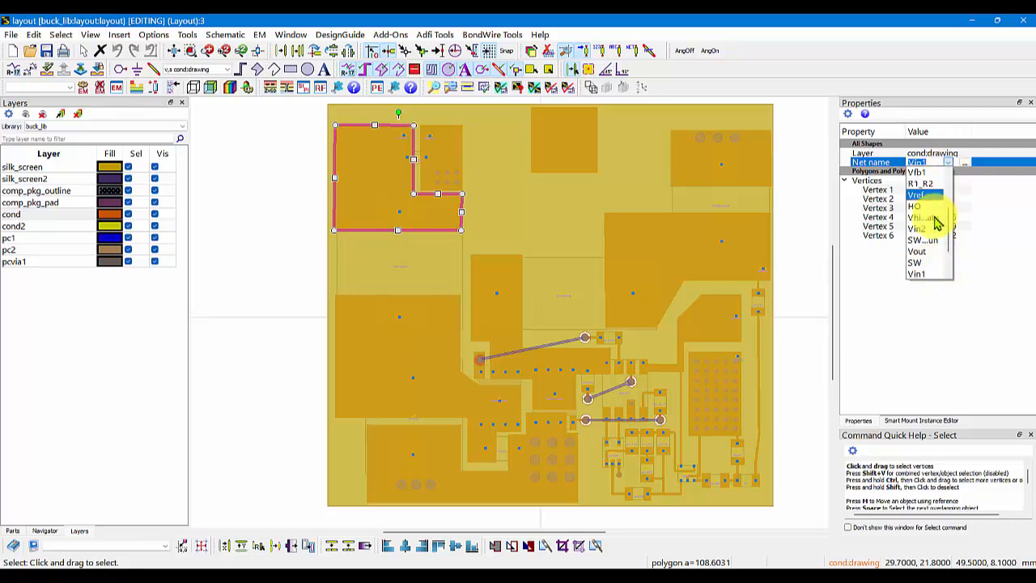
{"action": "left_click", "coordinate": [937, 75]}
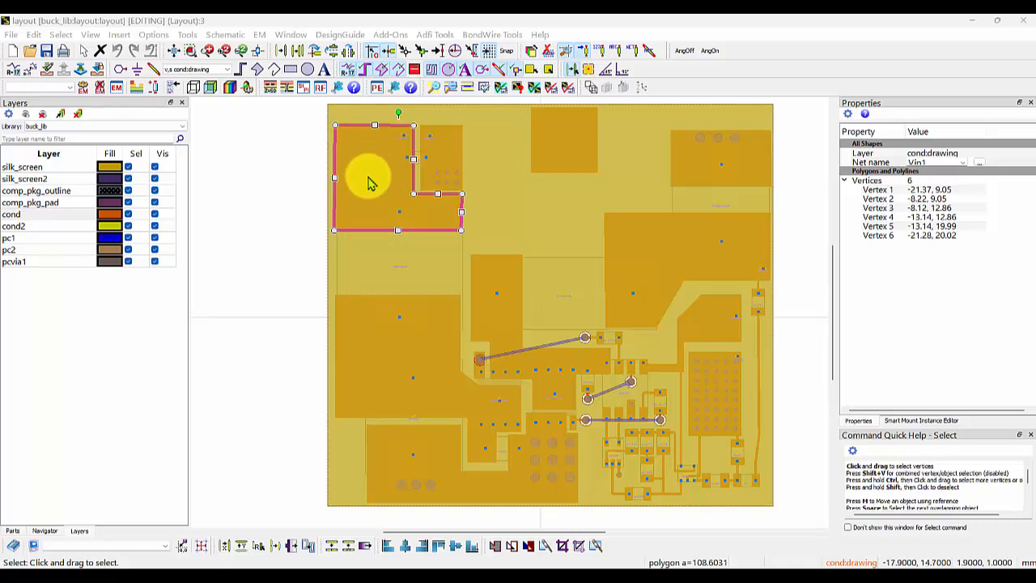
- Select the other large cond polygons one by one, from the lower-left copper to the central switching area, and check their net names
{"action": "left_click", "coordinate": [370, 351]}
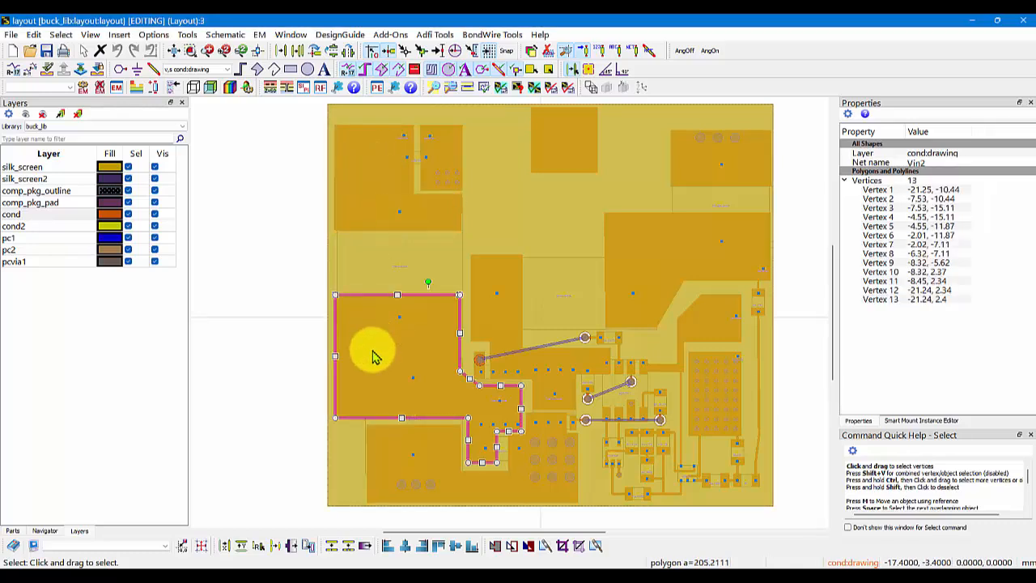
{"action": "left_click", "coordinate": [441, 461]}
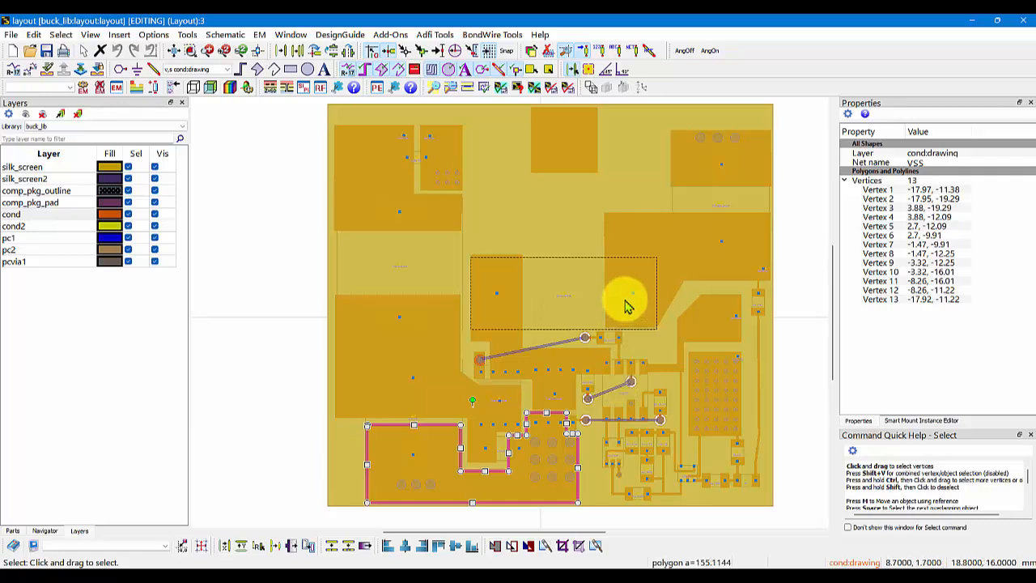
{"action": "left_click", "coordinate": [675, 274]}
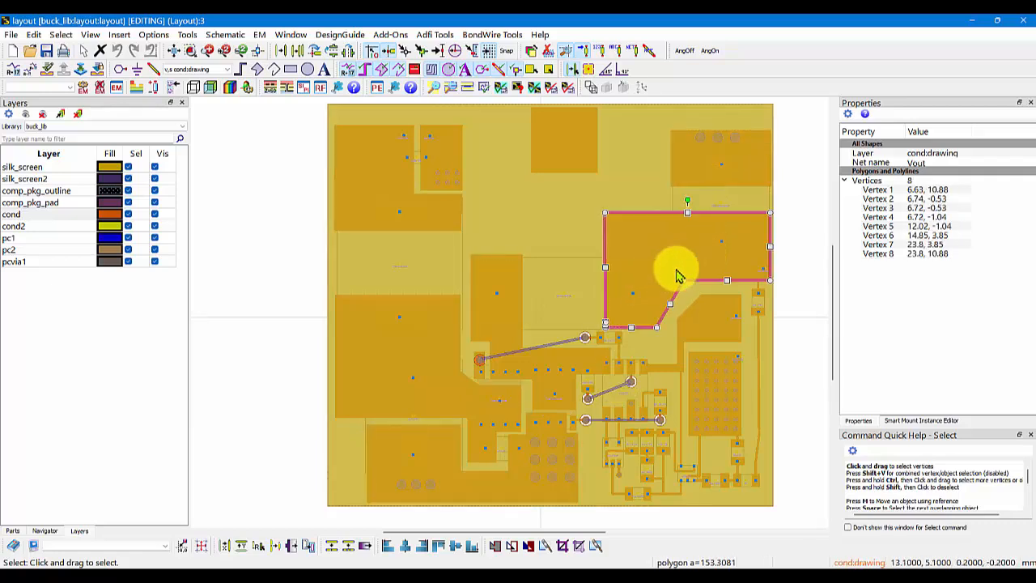
{"action": "left_click", "coordinate": [494, 324]}
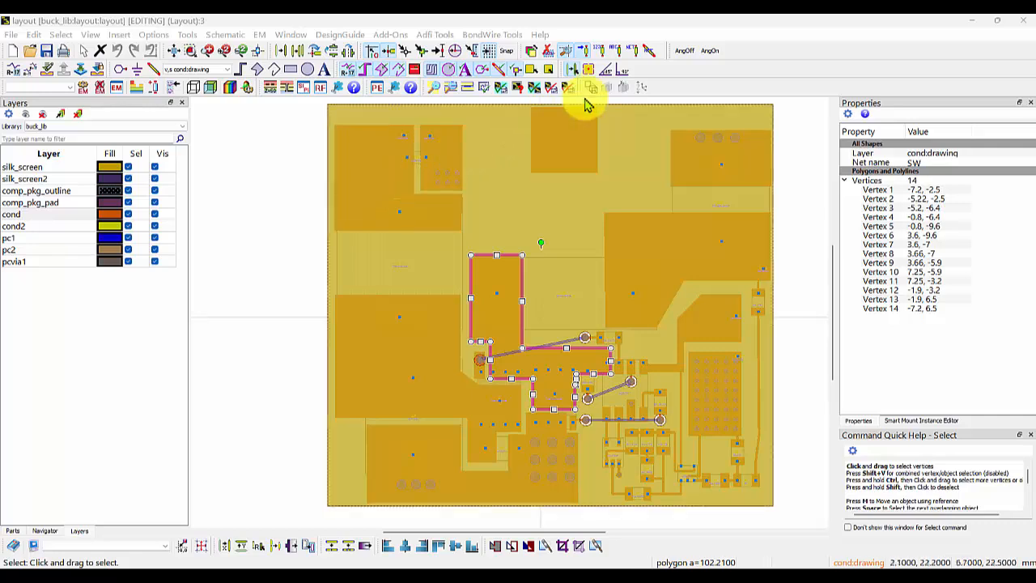
- Turn on the net name labels at the layout pins and inspect them around the lower-left input copper
{"action": "left_click", "coordinate": [636, 52]}
{"action": "scroll", "coordinate": [413, 328], "scroll_direction": "up", "scroll_amount": 3}
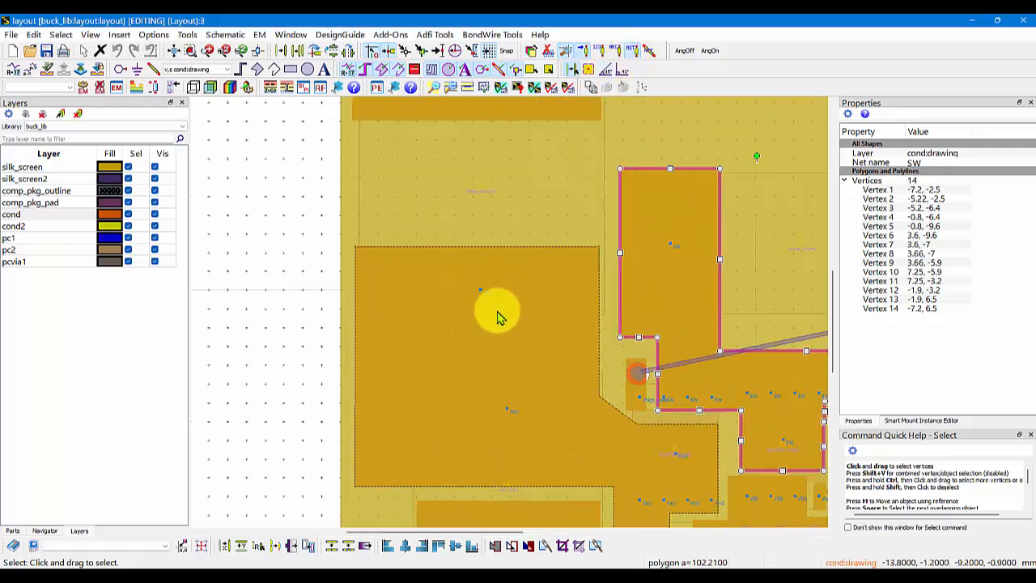
{"action": "scroll", "coordinate": [496, 304], "scroll_direction": "up", "scroll_amount": 3}
{"action": "scroll", "coordinate": [486, 332], "scroll_direction": "down", "scroll_amount": 2}
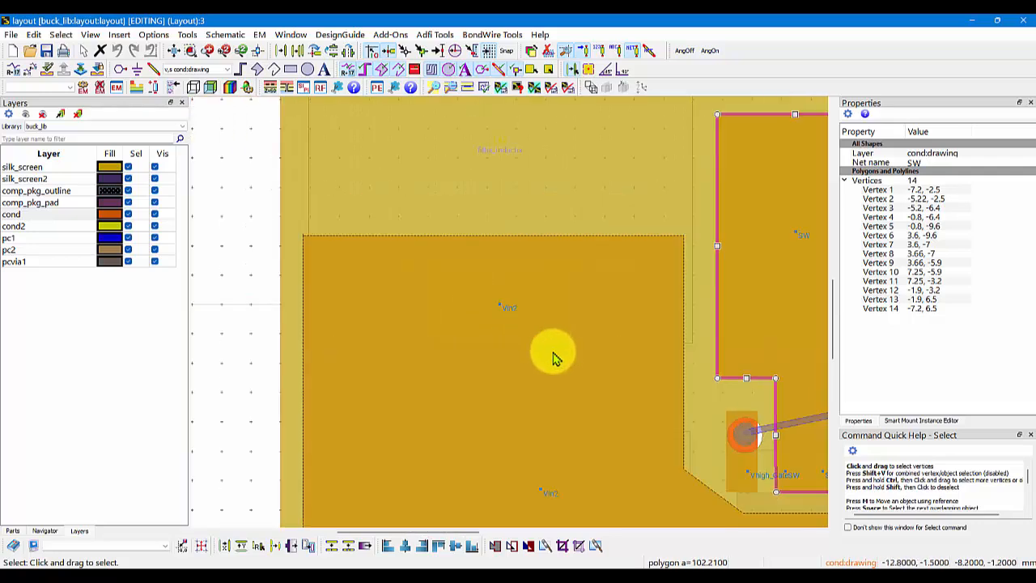
{"action": "scroll", "coordinate": [553, 359], "scroll_direction": "down", "scroll_amount": 3}
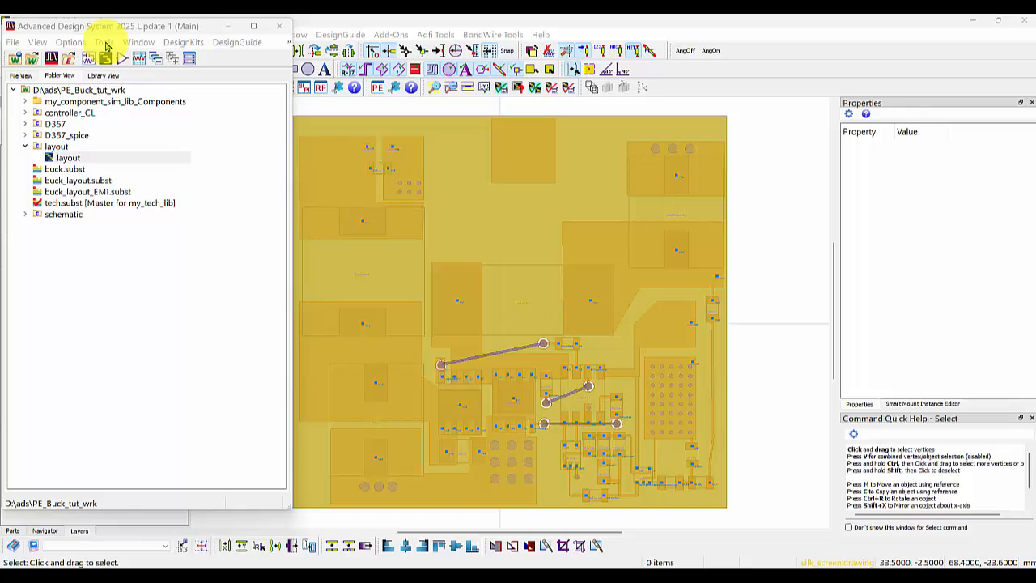
- Check in the App Manager whether the Layout Command Line Editor feature is enabled, and close the manager
{"action": "left_click", "coordinate": [103, 42]}
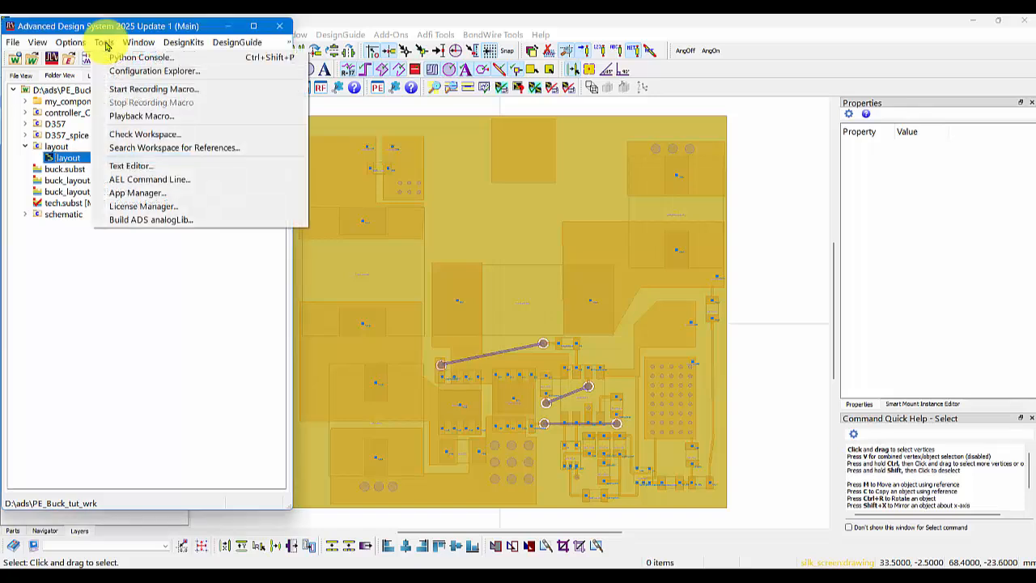
{"action": "left_click", "coordinate": [147, 193]}
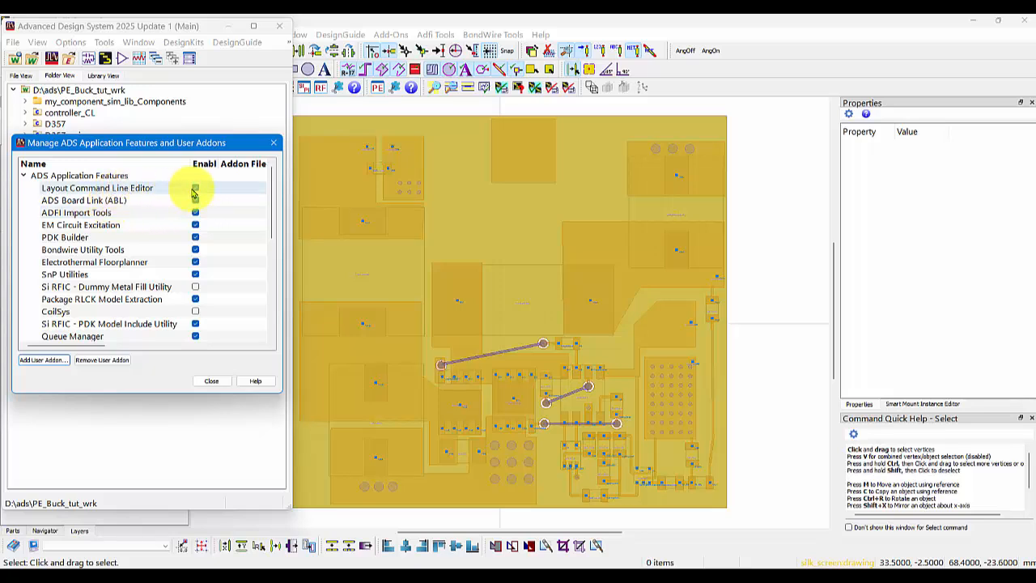
{"action": "left_click", "coordinate": [212, 380]}
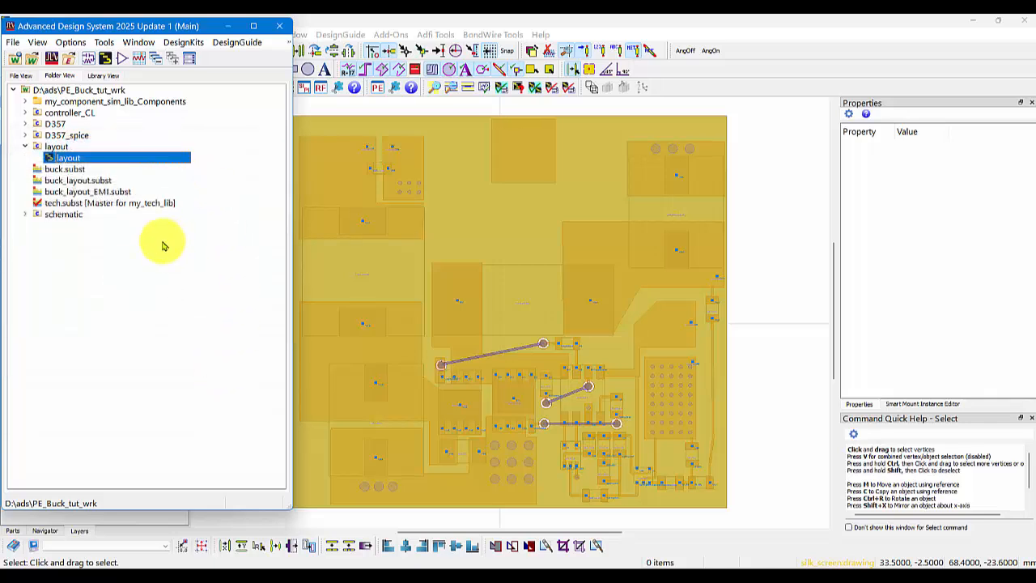
- Review the layout window's list of visible toolbars, including LayoutCommandLine and custom, and dismiss it
{"action": "left_click", "coordinate": [724, 86]}
{"action": "right_click", "coordinate": [725, 86]}
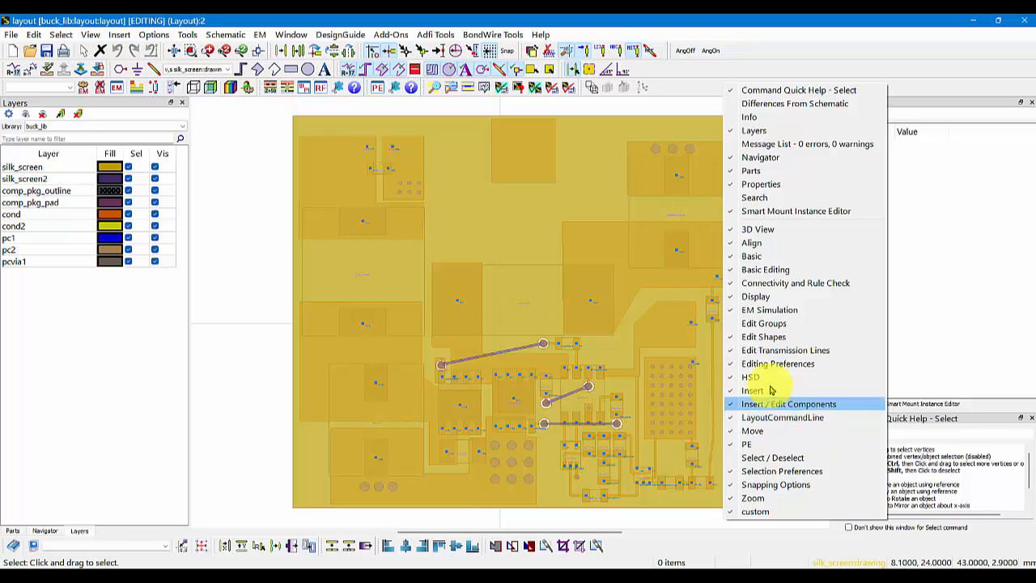
{"action": "left_click", "coordinate": [786, 60]}
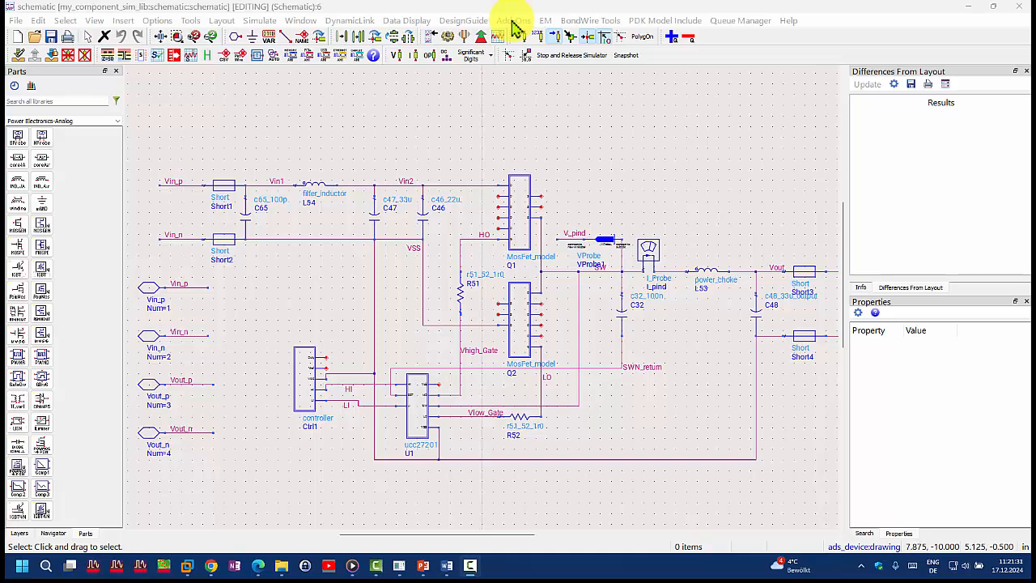
- Display the component pin names in the schematic and switch on the pin numbers with the Command Line Editor add-on
{"action": "left_click", "coordinate": [514, 20]}
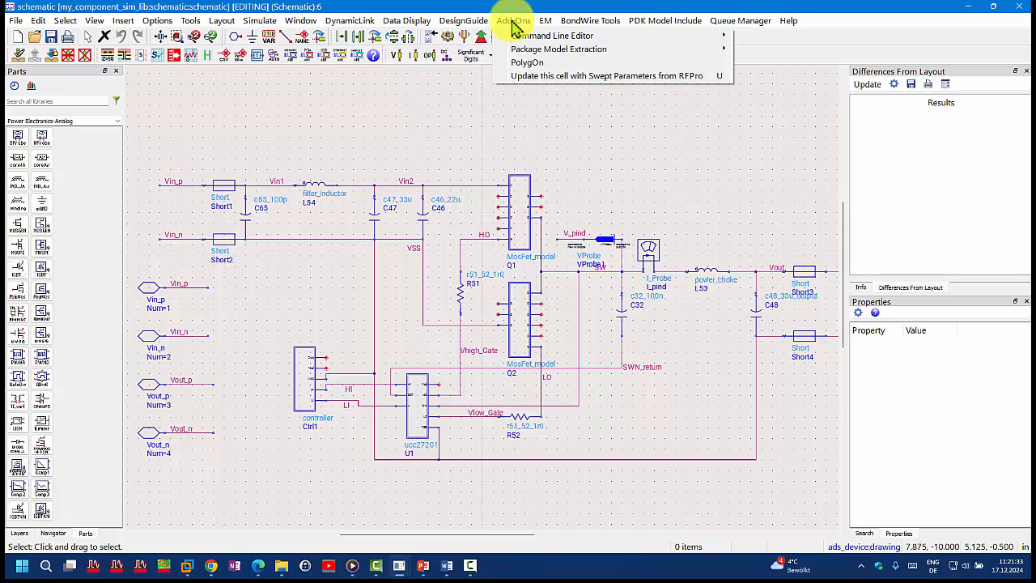
{"action": "mouse_move", "coordinate": [520, 41]}
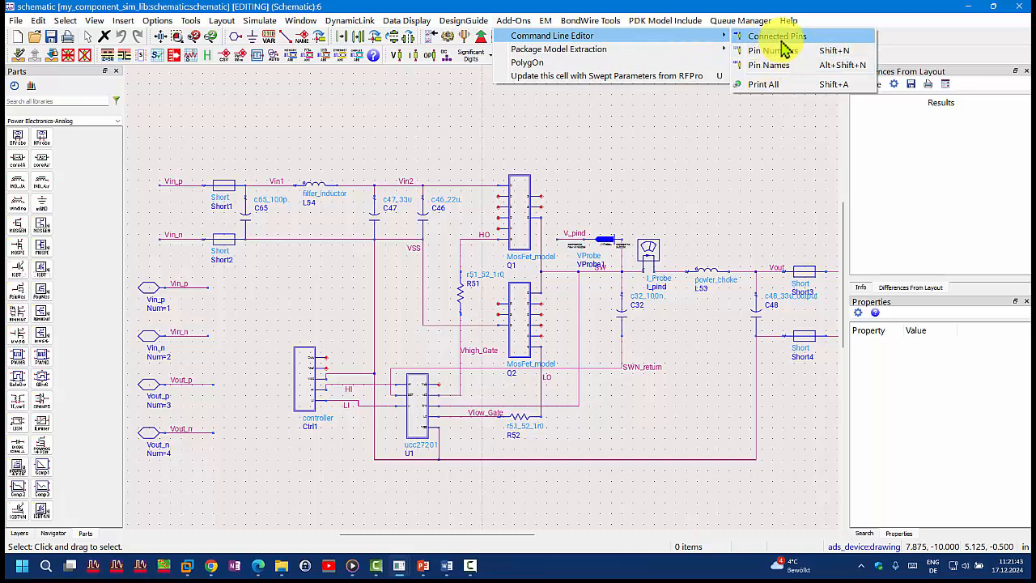
{"action": "left_click", "coordinate": [779, 65]}
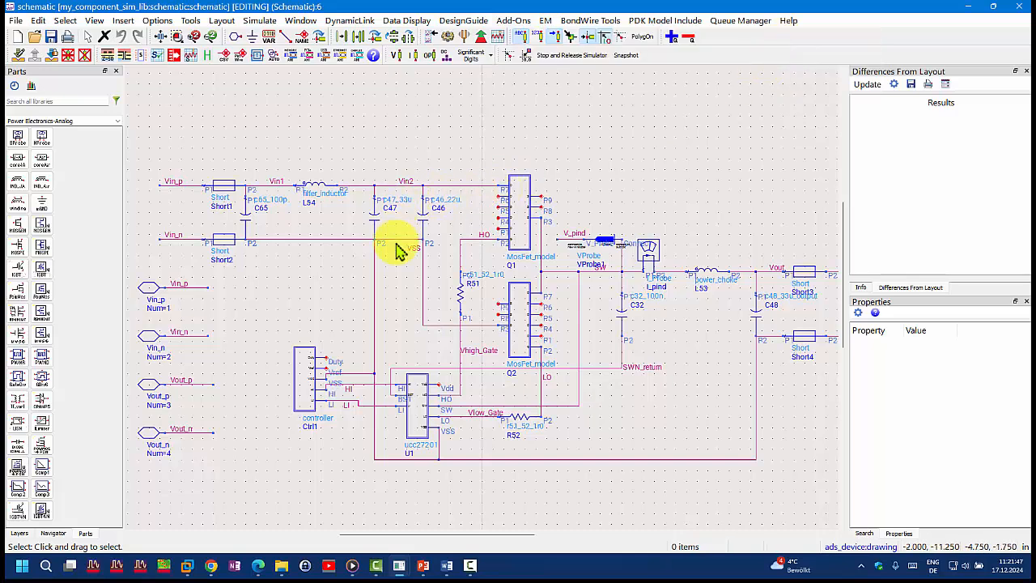
{"action": "left_click", "coordinate": [506, 20]}
{"action": "mouse_move", "coordinate": [729, 35]}
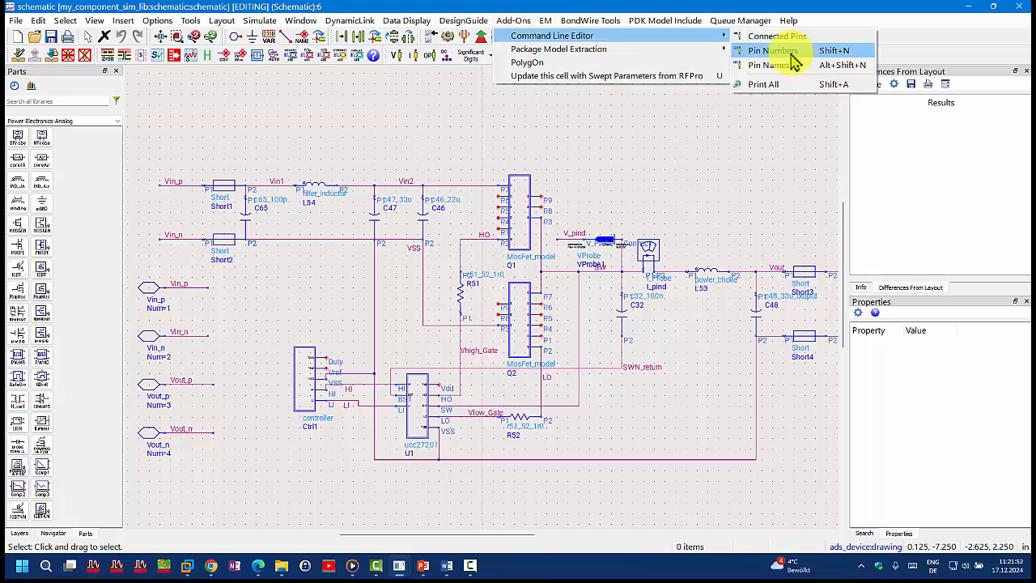
{"action": "left_click", "coordinate": [778, 50]}
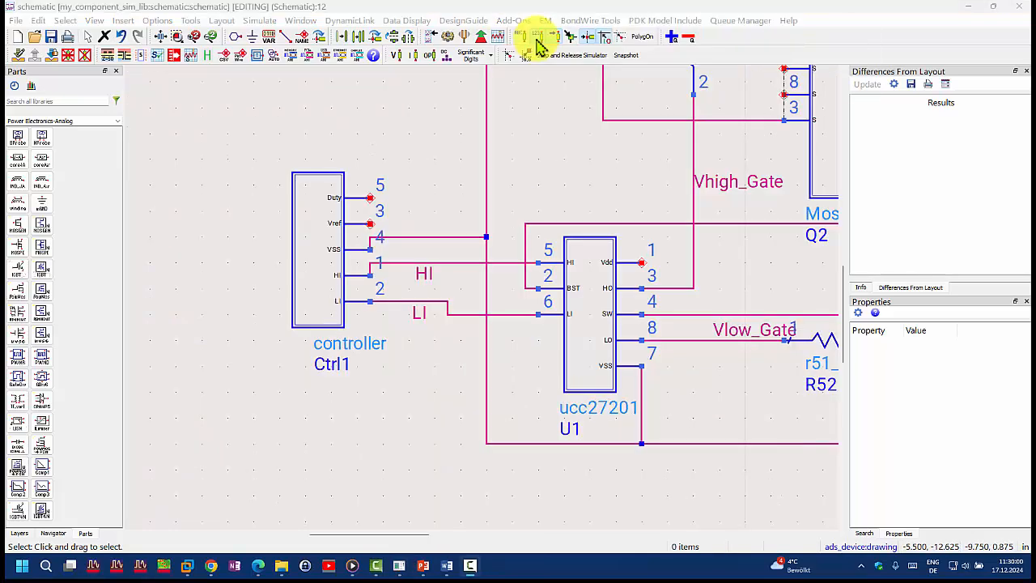
{"action": "left_click", "coordinate": [537, 41]}
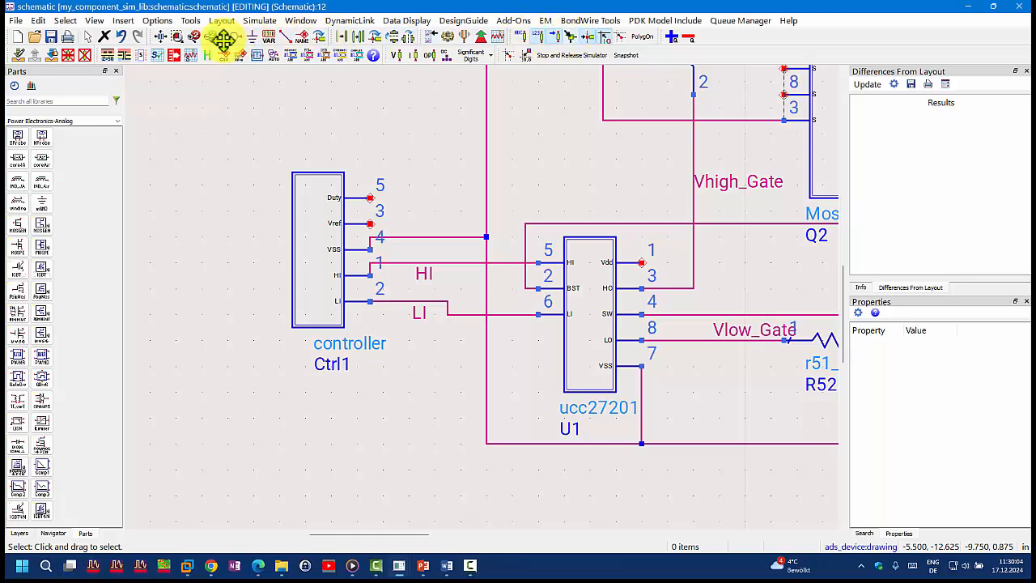
- Open the schematic's hot key and toolbar configuration and review the tool items in the Custom toolbar group
{"action": "left_click", "coordinate": [156, 22]}
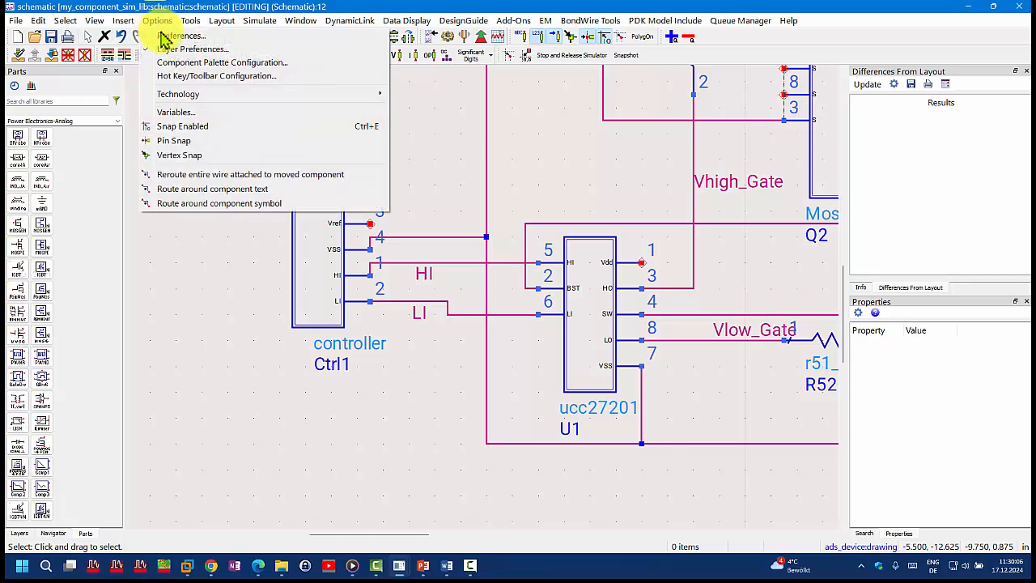
{"action": "left_click", "coordinate": [183, 78]}
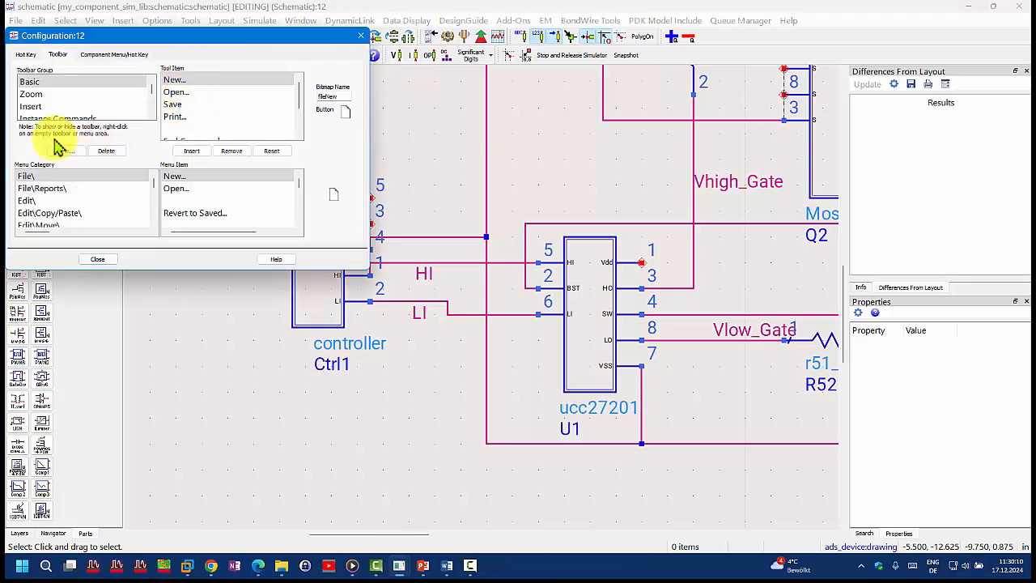
{"action": "scroll", "coordinate": [69, 109], "scroll_direction": "down", "scroll_amount": 5}
{"action": "left_click", "coordinate": [47, 96]}
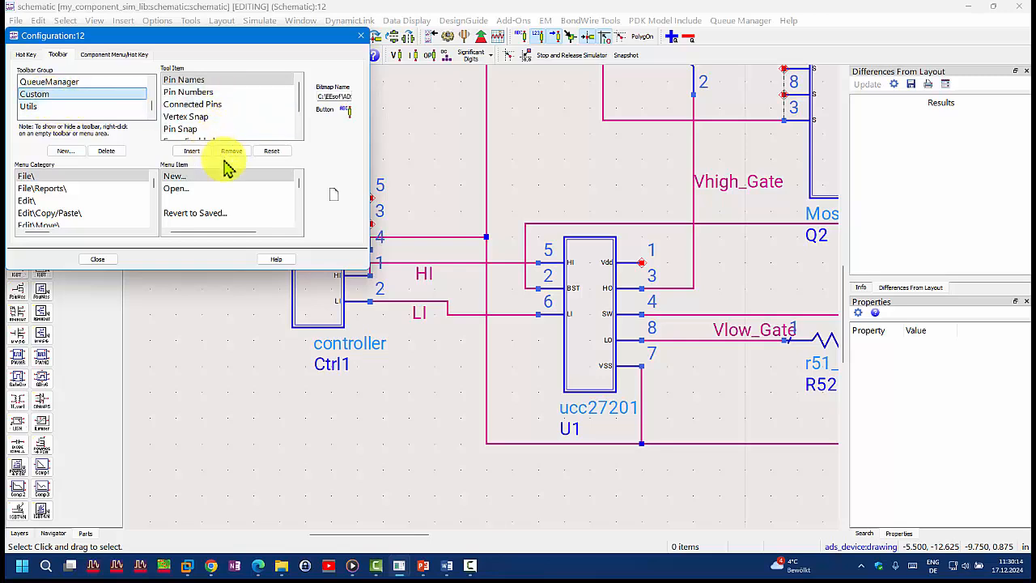
{"action": "scroll", "coordinate": [209, 122], "scroll_direction": "down", "scroll_amount": 3}
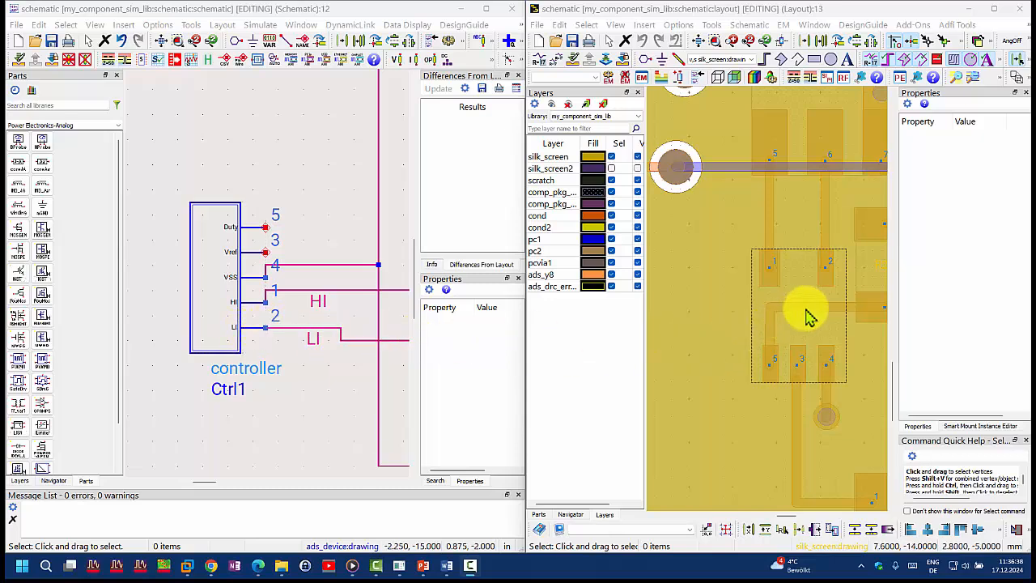
- Select the traces at controller pins 2 and 1 and the pad at pin 5 to compare their nets with the schematic
{"action": "left_click", "coordinate": [830, 249]}
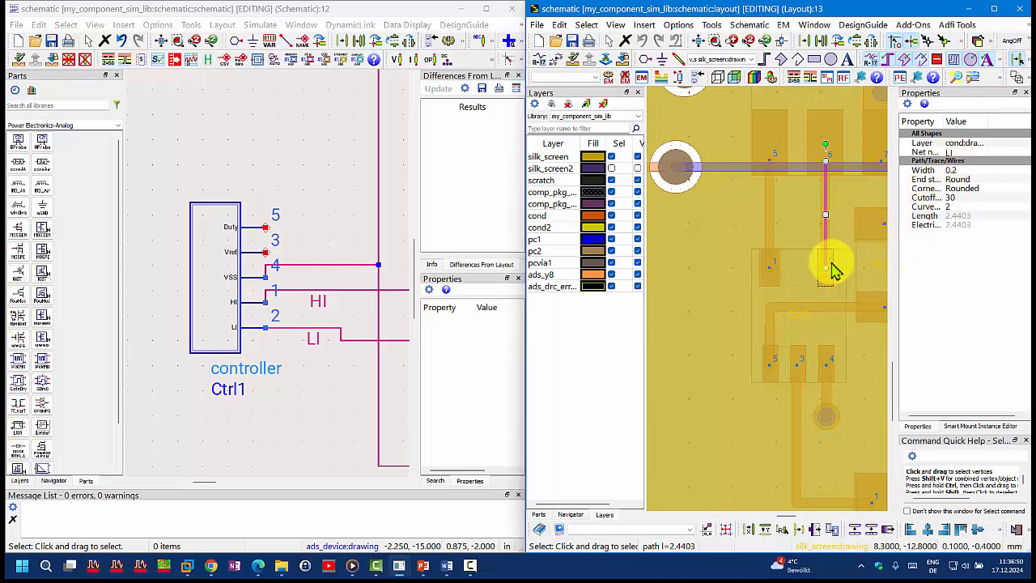
{"action": "left_click", "coordinate": [771, 234]}
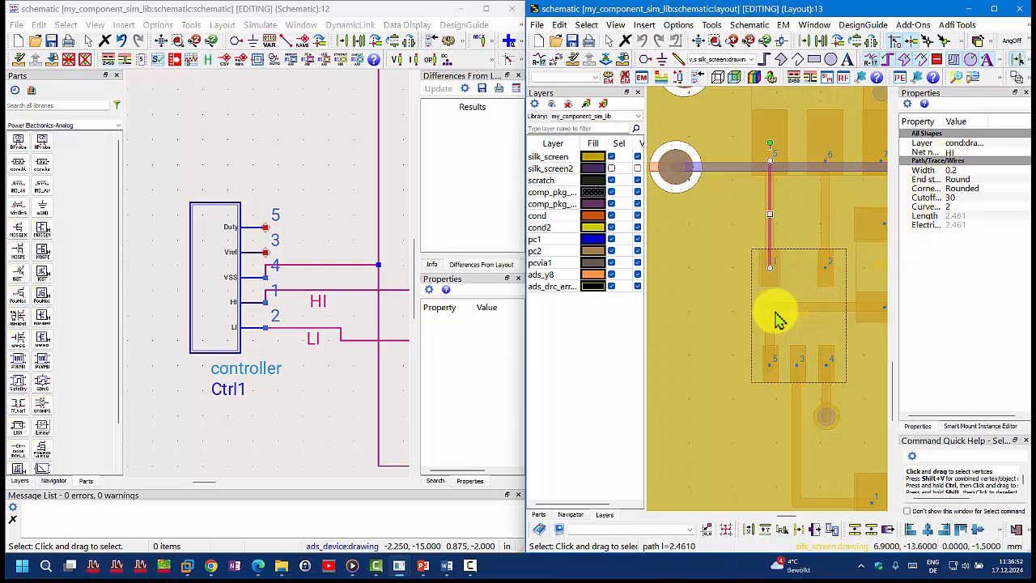
{"action": "left_click", "coordinate": [771, 364]}
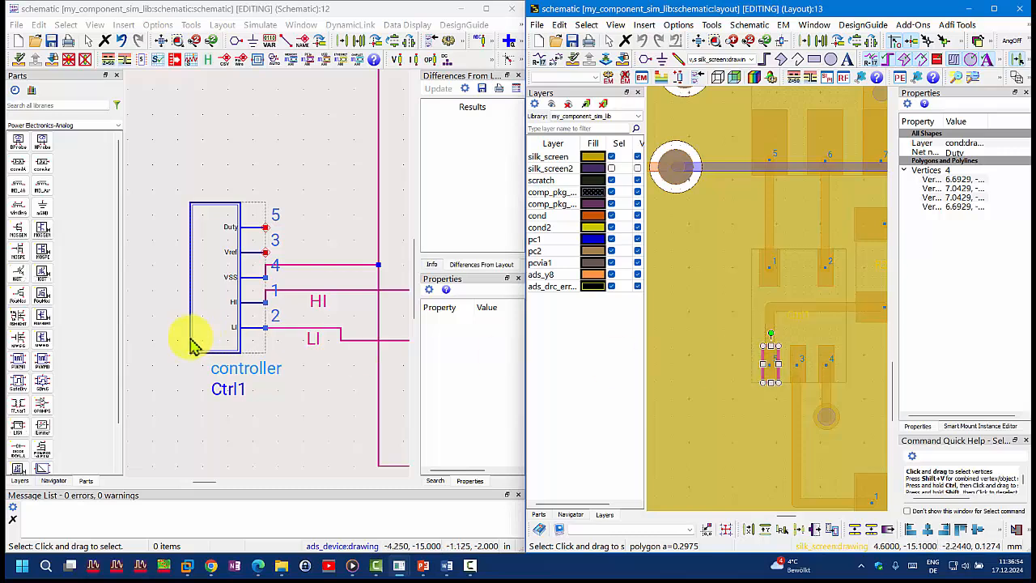
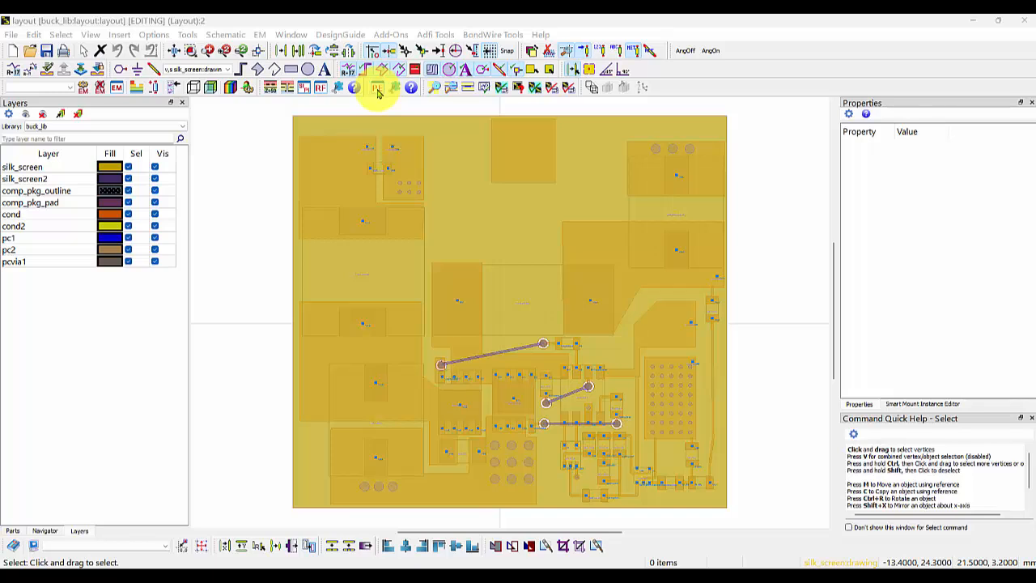
- Create a new PEPro setup cell view pepro2 for the layout, using the my_tech_lib:buck_layout substrate
{"action": "left_click", "coordinate": [186, 35]}
{"action": "mouse_move", "coordinate": [247, 212]}
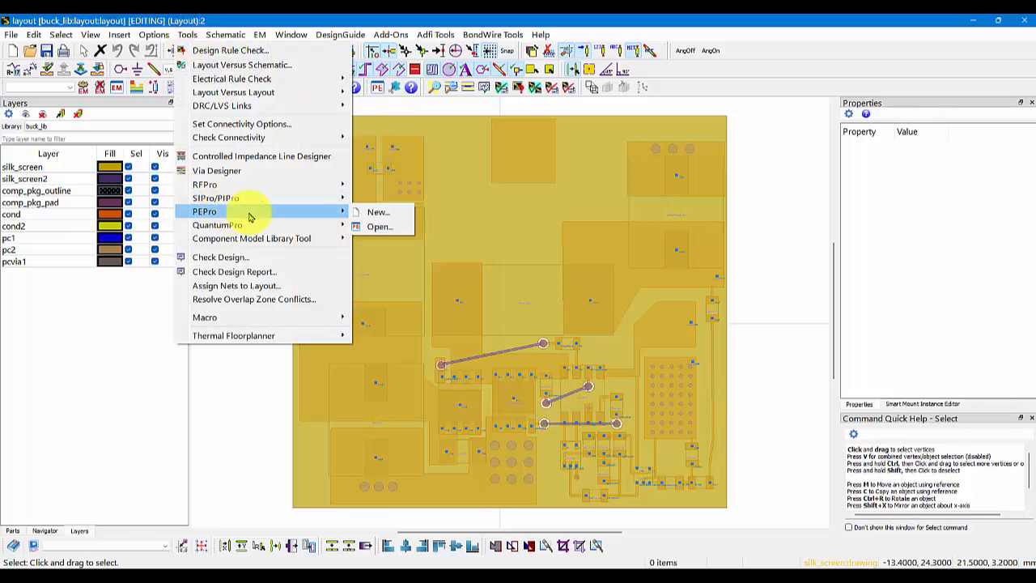
{"action": "left_click", "coordinate": [377, 213]}
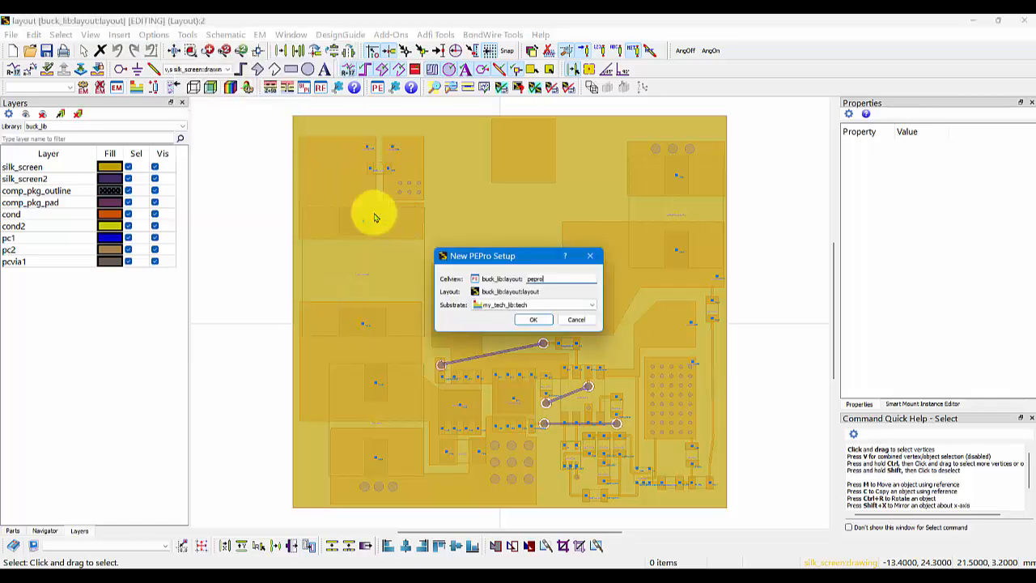
{"action": "left_click", "coordinate": [593, 307]}
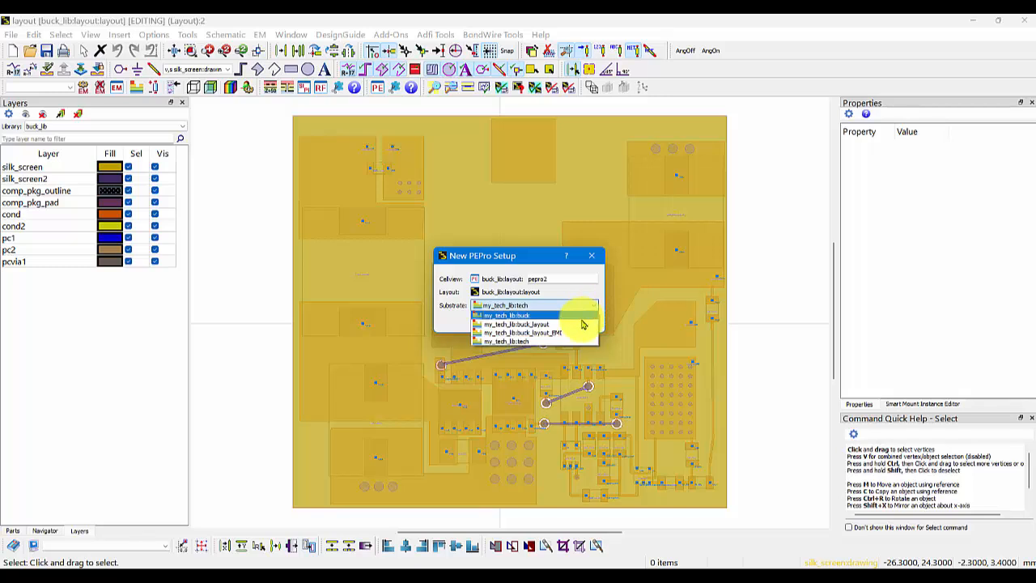
{"action": "left_click", "coordinate": [581, 325]}
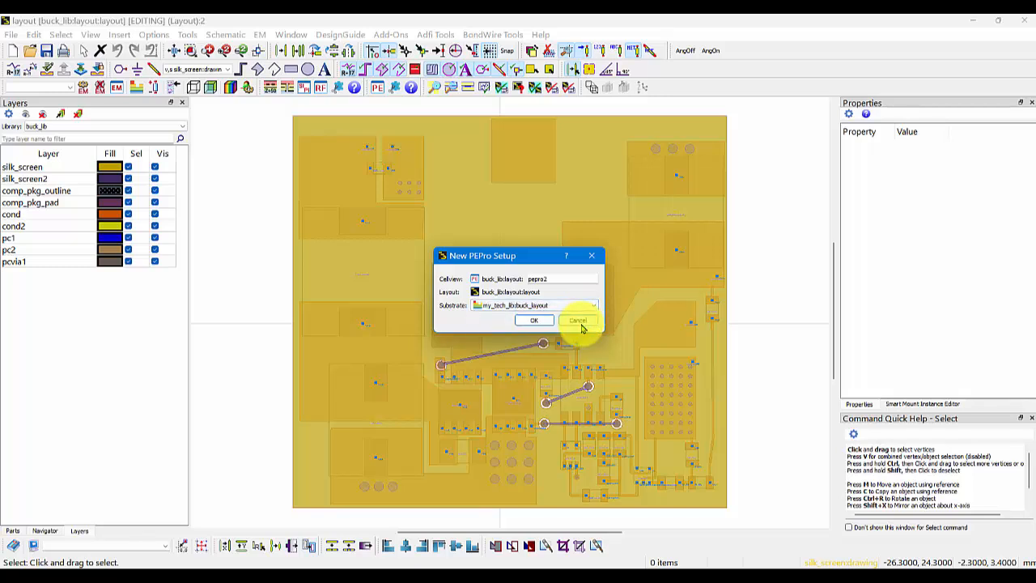
{"action": "left_click", "coordinate": [534, 320]}
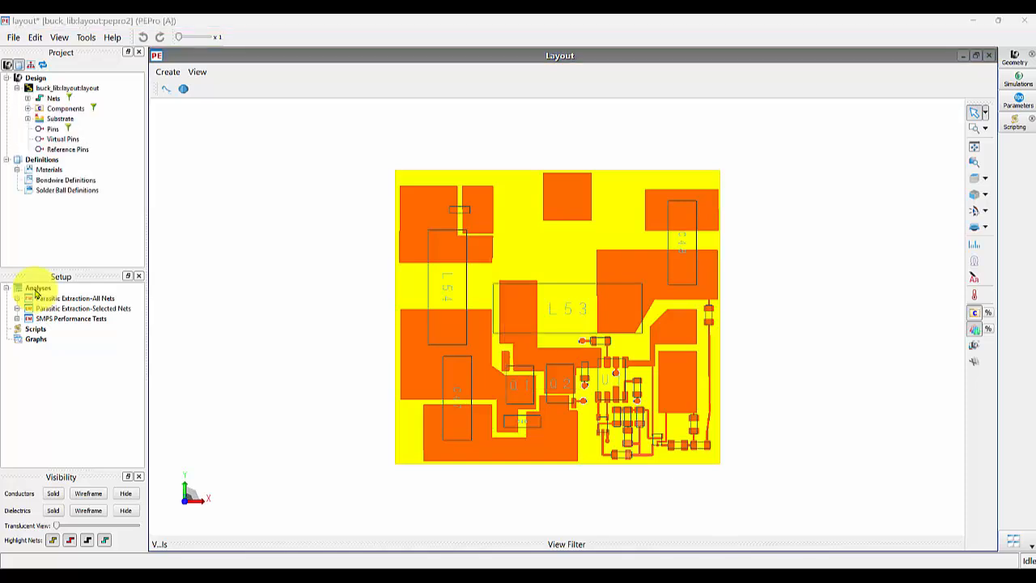
- Review the analysis types that can be added to the setup, including parasitic extraction, SMPS performance testbench and thermal analysis
{"action": "right_click", "coordinate": [36, 290]}
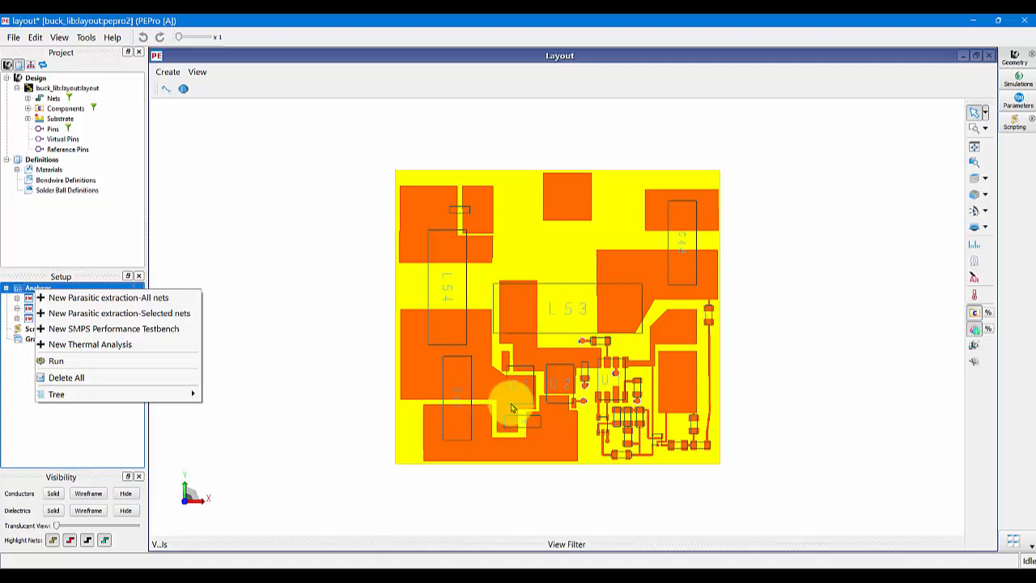
{"action": "left_click", "coordinate": [32, 288]}
{"action": "right_click", "coordinate": [32, 289]}
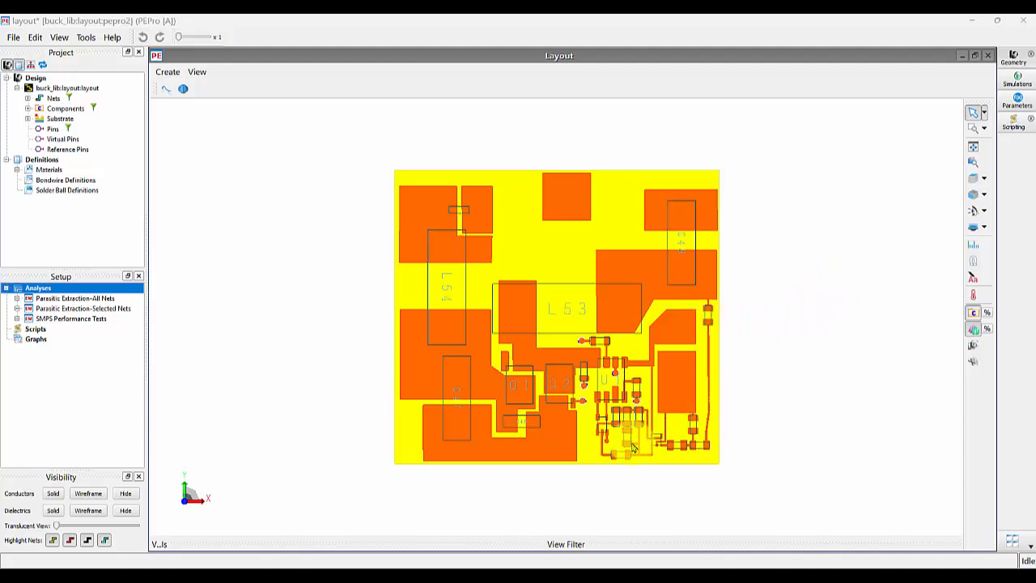
{"action": "mouse_move", "coordinate": [632, 436]}
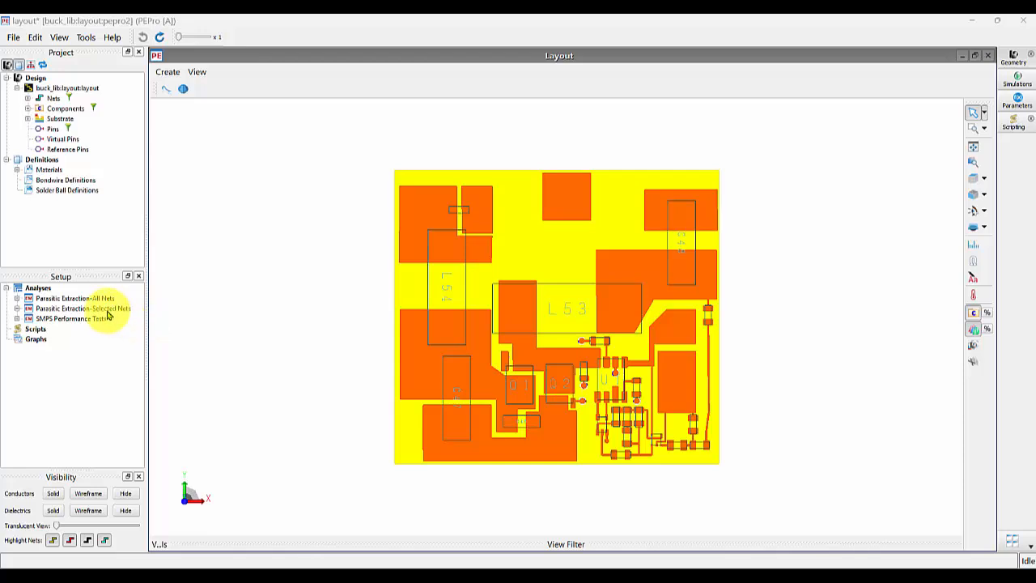
- Rename the selected-nets parasitic extraction as A1 and delete the all-nets extraction and SMPS performance test analyses
{"action": "double_click", "coordinate": [107, 311]}
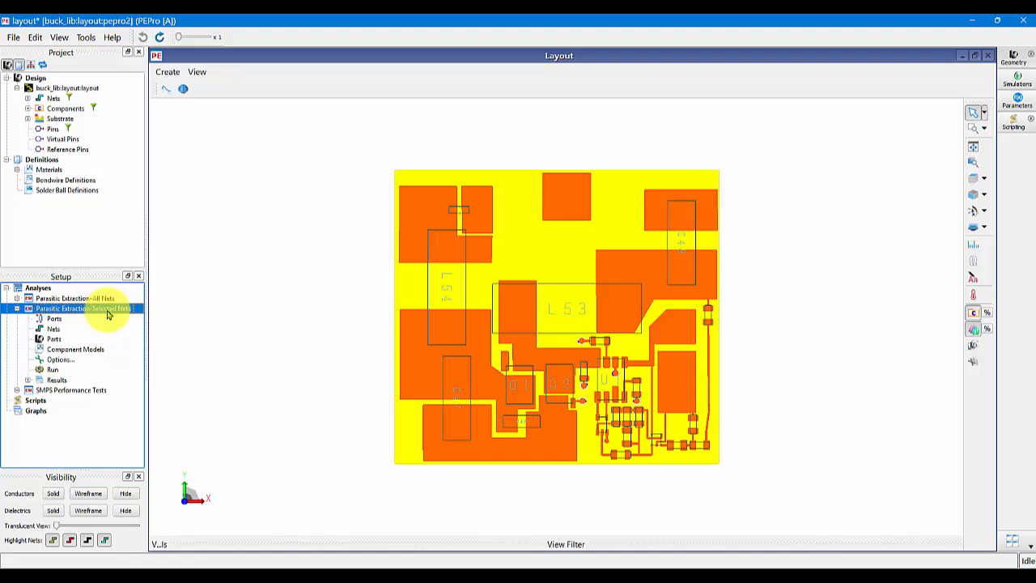
{"action": "left_click", "coordinate": [107, 311]}
{"action": "type", "text": "A1"}
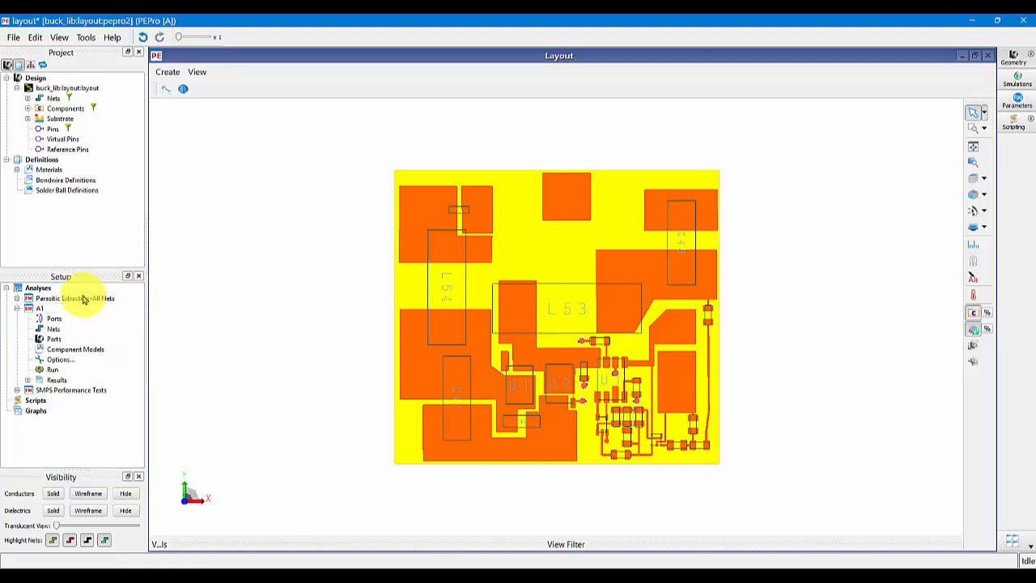
{"action": "left_click", "coordinate": [84, 300]}
{"action": "key", "text": "Delete"}
{"action": "left_click", "coordinate": [69, 380]}
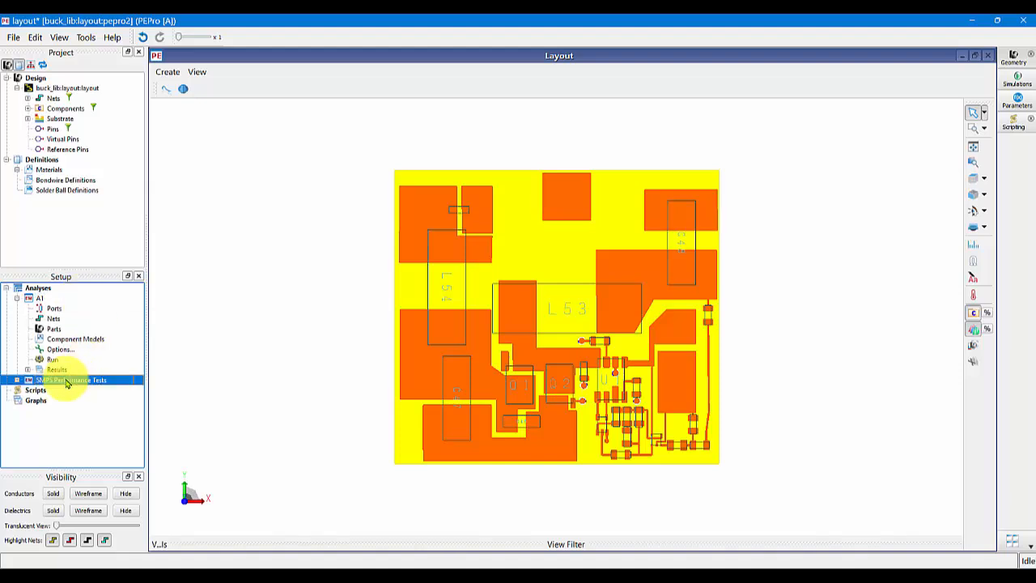
{"action": "key", "text": "Delete"}
{"action": "left_click", "coordinate": [225, 349]}
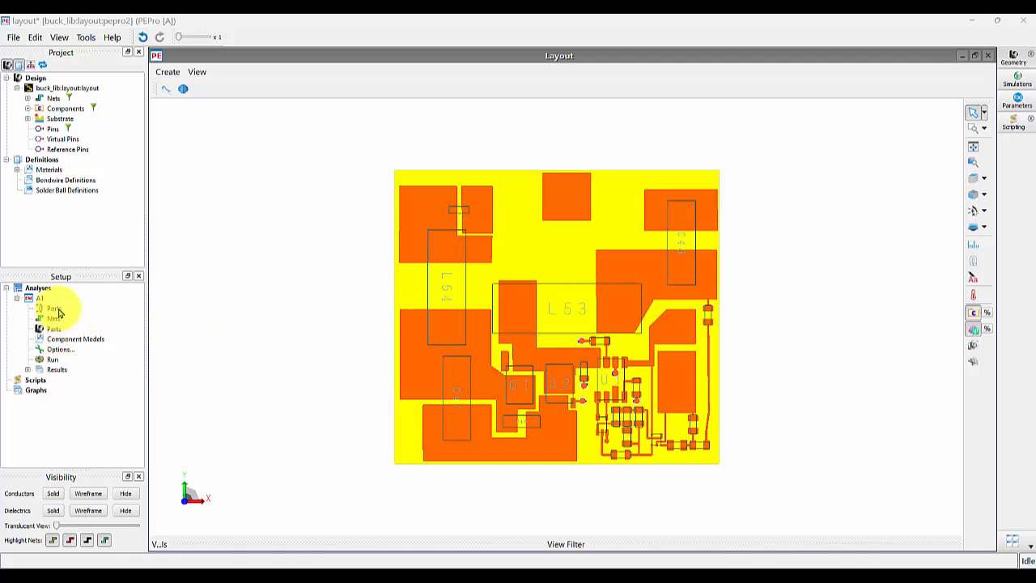
- Expand the design's net list, select all nets from SW through opamp_out and set them as power
{"action": "left_click", "coordinate": [28, 98]}
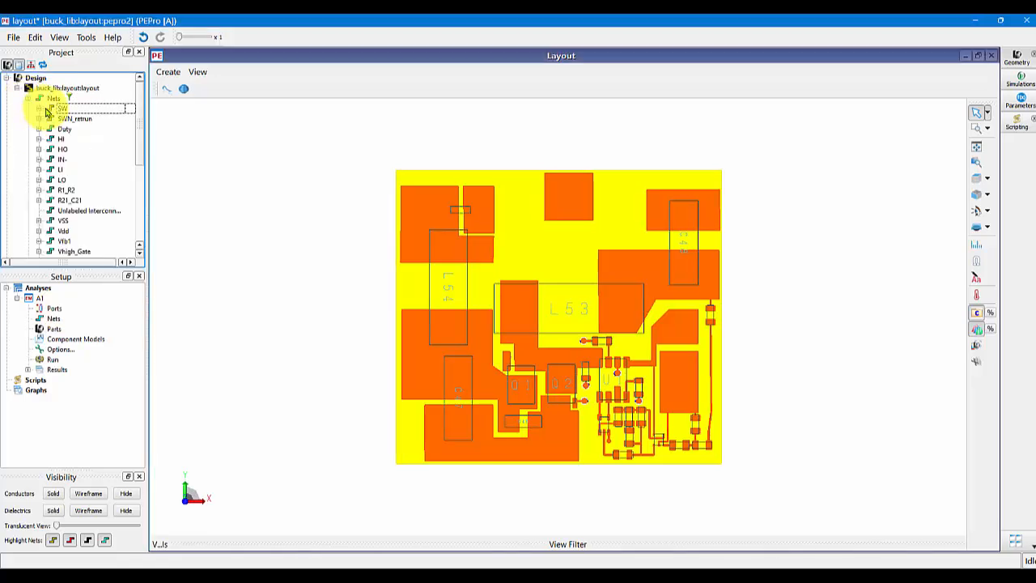
{"action": "right_click", "coordinate": [47, 109]}
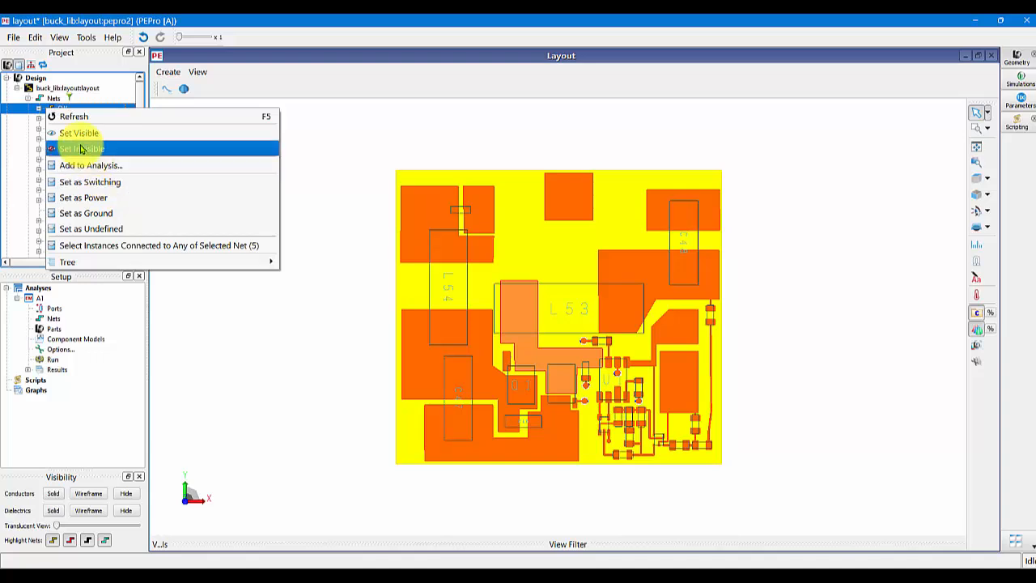
{"action": "left_click", "coordinate": [93, 22]}
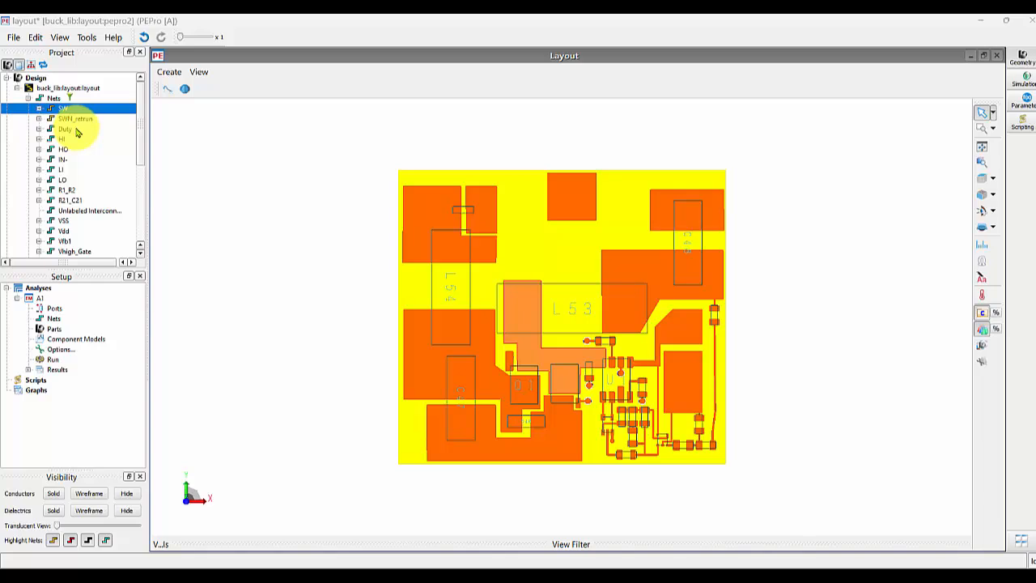
{"action": "scroll", "coordinate": [78, 131], "scroll_direction": "down", "scroll_amount": 3}
{"action": "scroll", "coordinate": [72, 198], "scroll_direction": "down", "scroll_amount": 1}
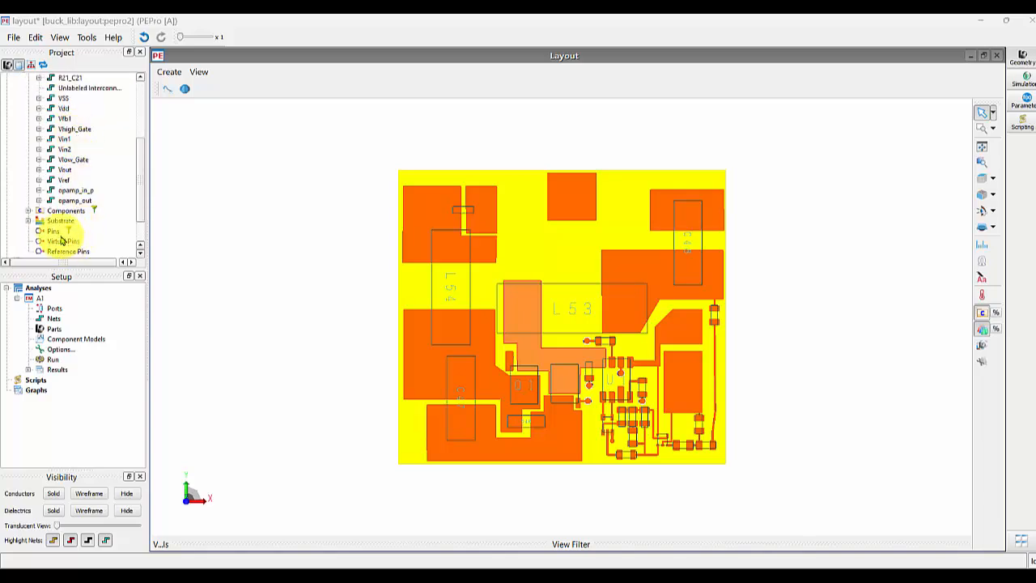
{"action": "left_click", "coordinate": [65, 201], "text": "shift"}
{"action": "right_click", "coordinate": [66, 201]}
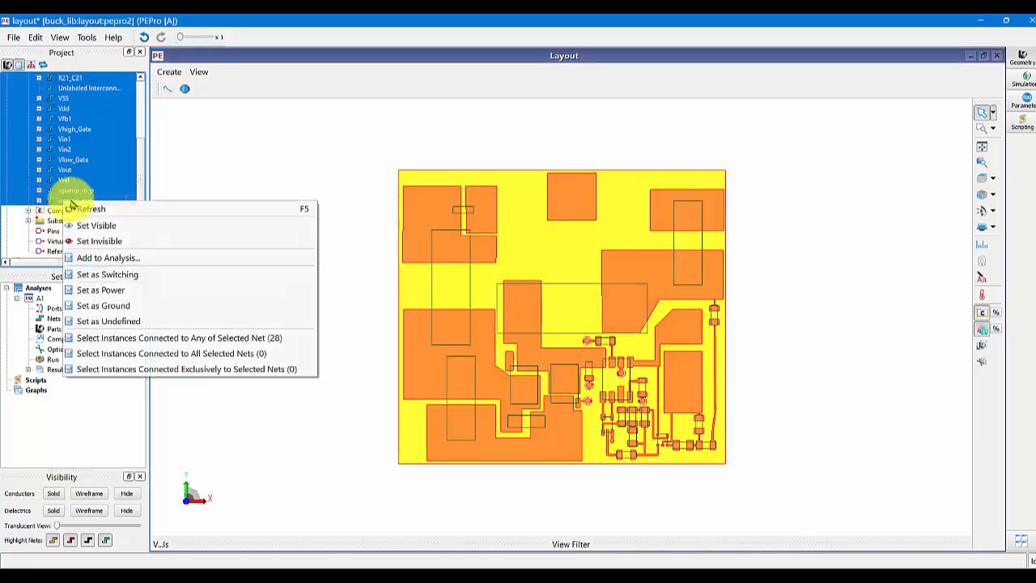
{"action": "left_click", "coordinate": [118, 291]}
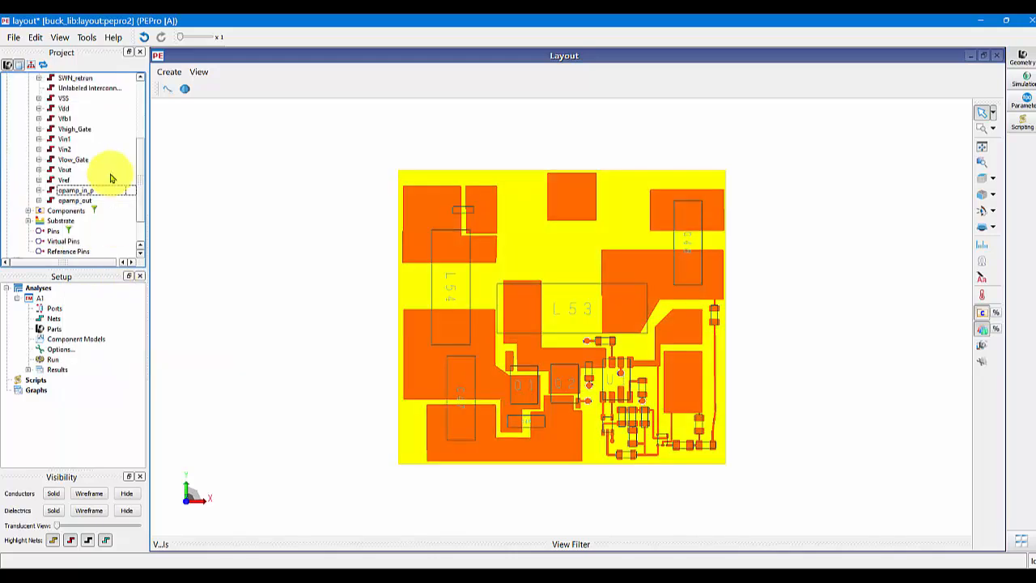
- Assign the remaining net types: VSS as ground, the unlabeled interconnects as undefined and IN- as power
{"action": "left_click", "coordinate": [69, 191]}
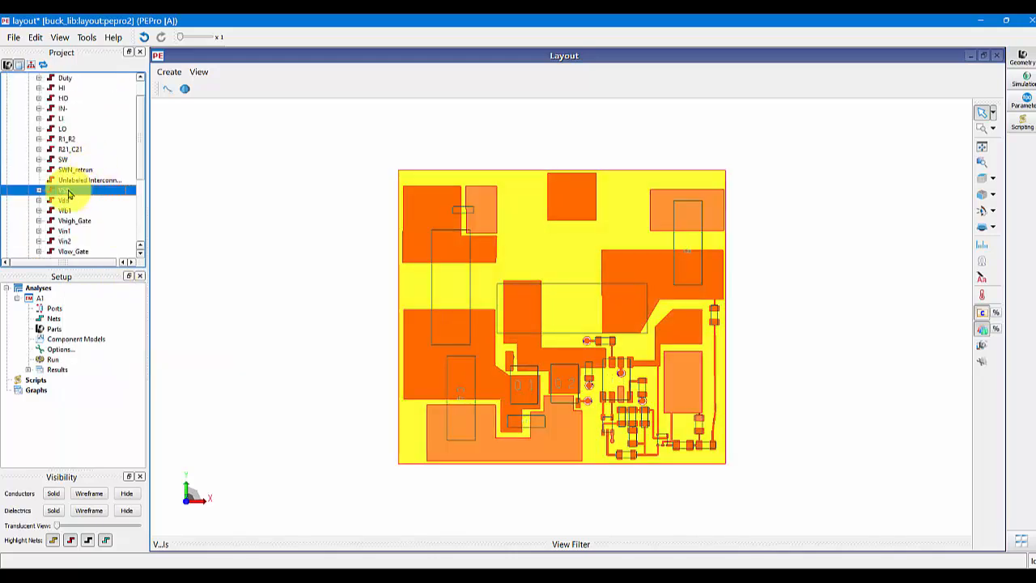
{"action": "right_click", "coordinate": [70, 193]}
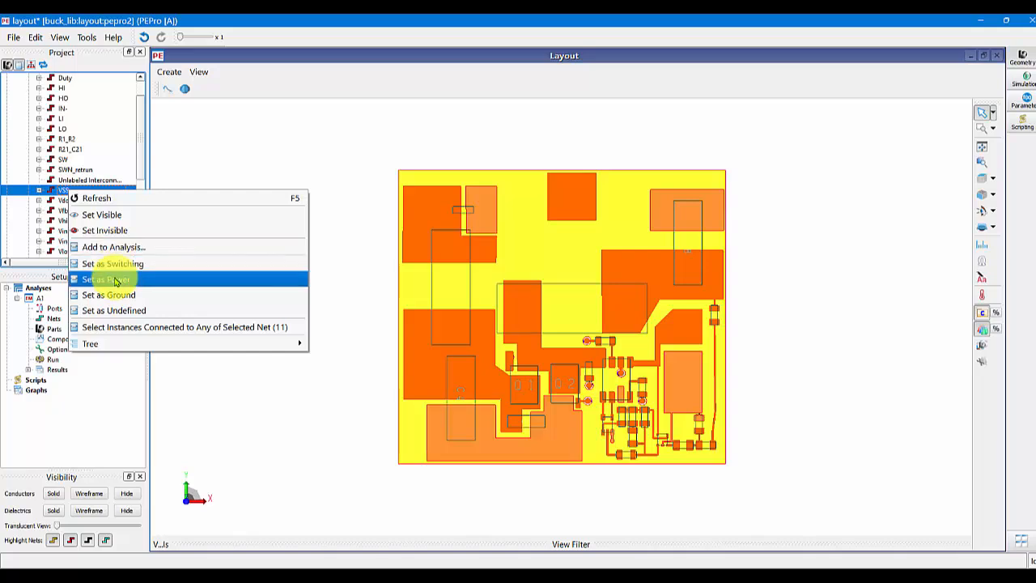
{"action": "left_click", "coordinate": [104, 295]}
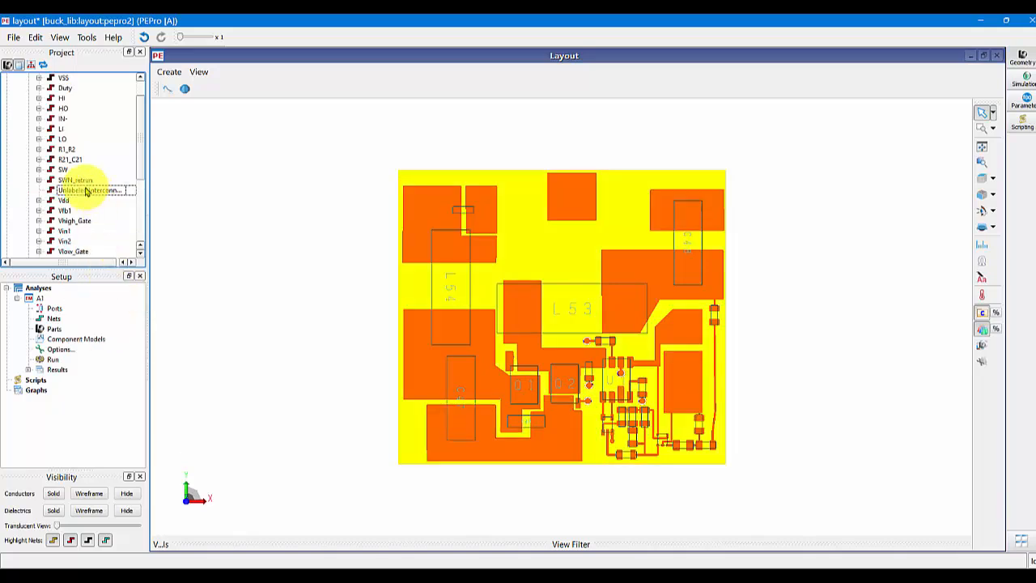
{"action": "left_click", "coordinate": [86, 191]}
{"action": "right_click", "coordinate": [86, 191]}
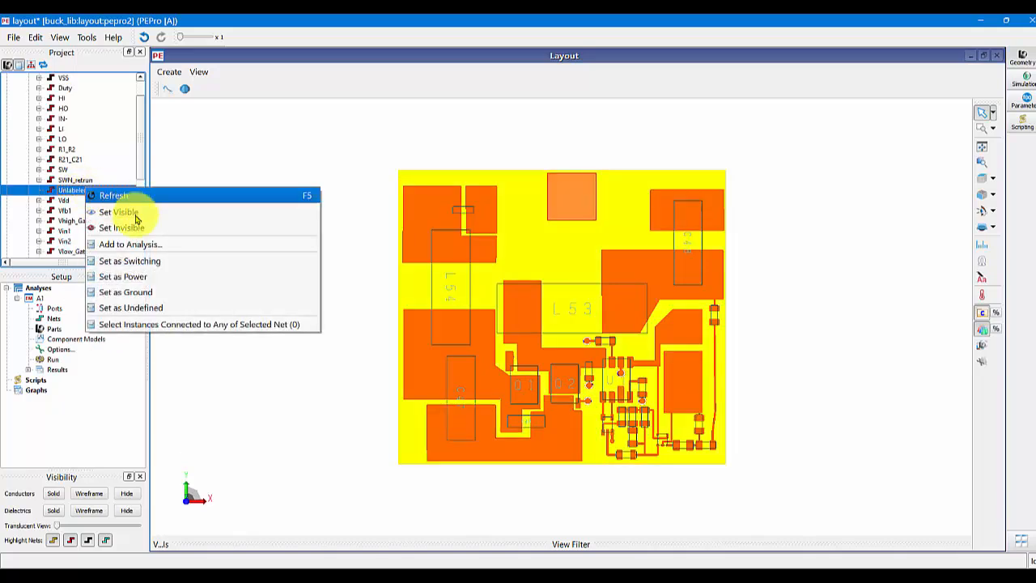
{"action": "left_click", "coordinate": [149, 308]}
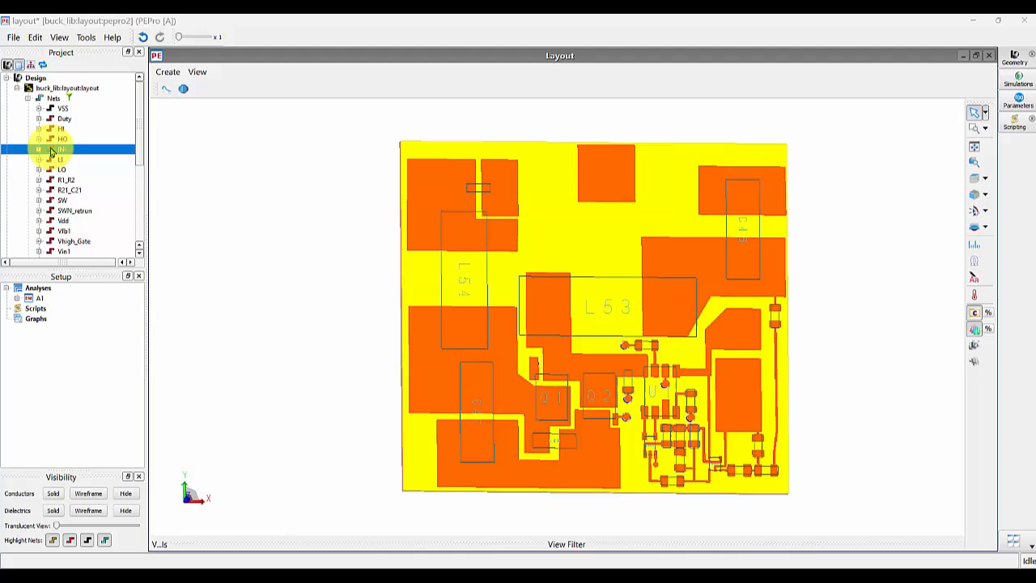
{"action": "right_click", "coordinate": [52, 151]}
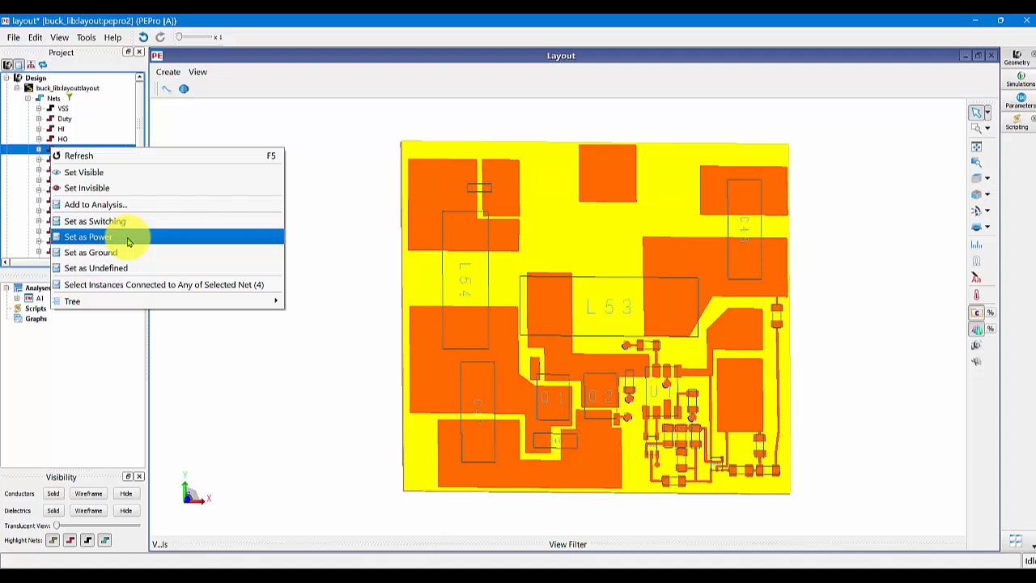
{"action": "left_click", "coordinate": [127, 238]}
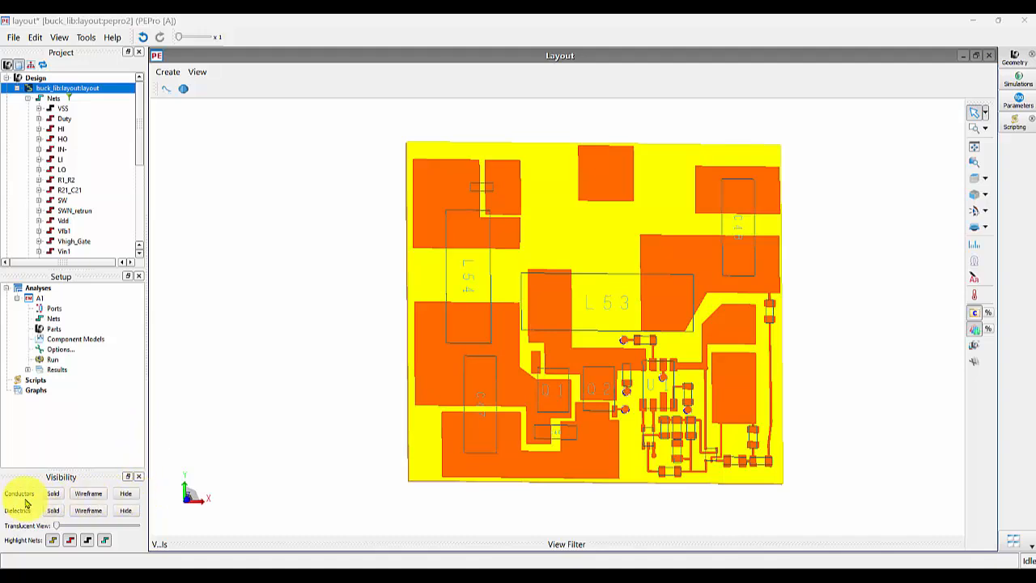
- Hide the conductors and highlight the Duty, HI, HO and IN- nets one at a time in the layout
{"action": "left_click", "coordinate": [126, 494]}
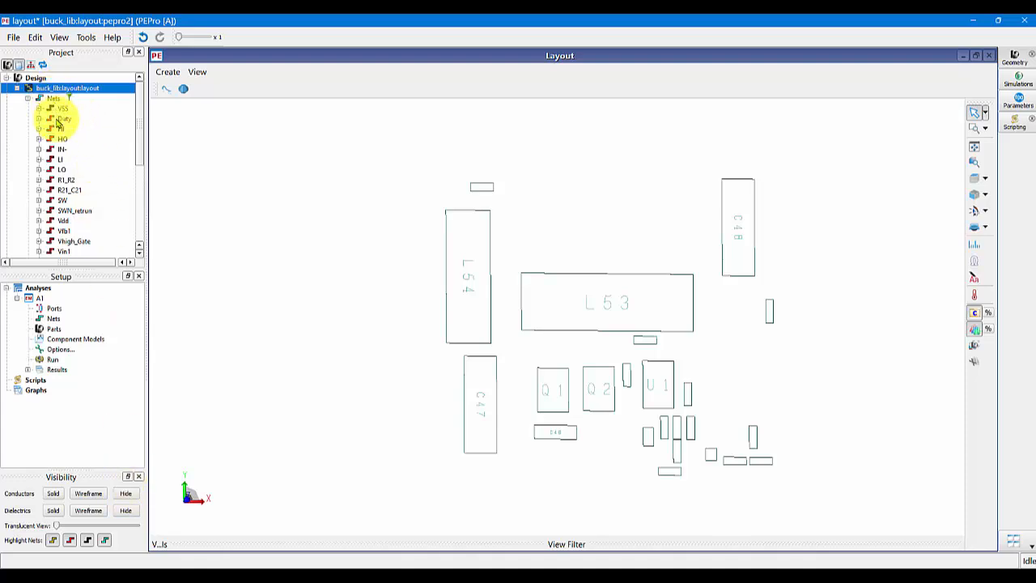
{"action": "left_click", "coordinate": [60, 119]}
{"action": "left_click", "coordinate": [60, 129]}
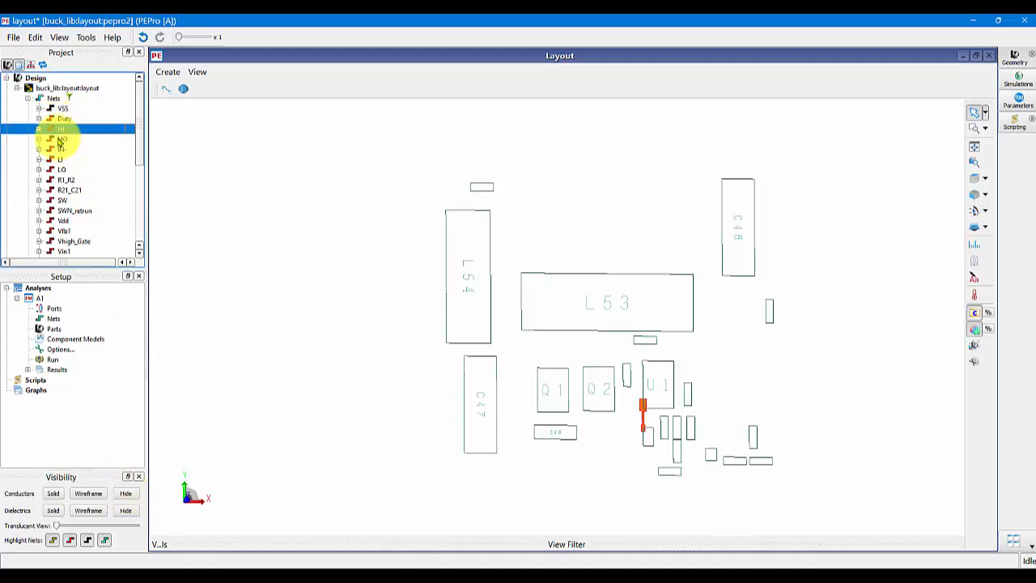
{"action": "left_click", "coordinate": [60, 141]}
{"action": "left_click", "coordinate": [60, 150]}
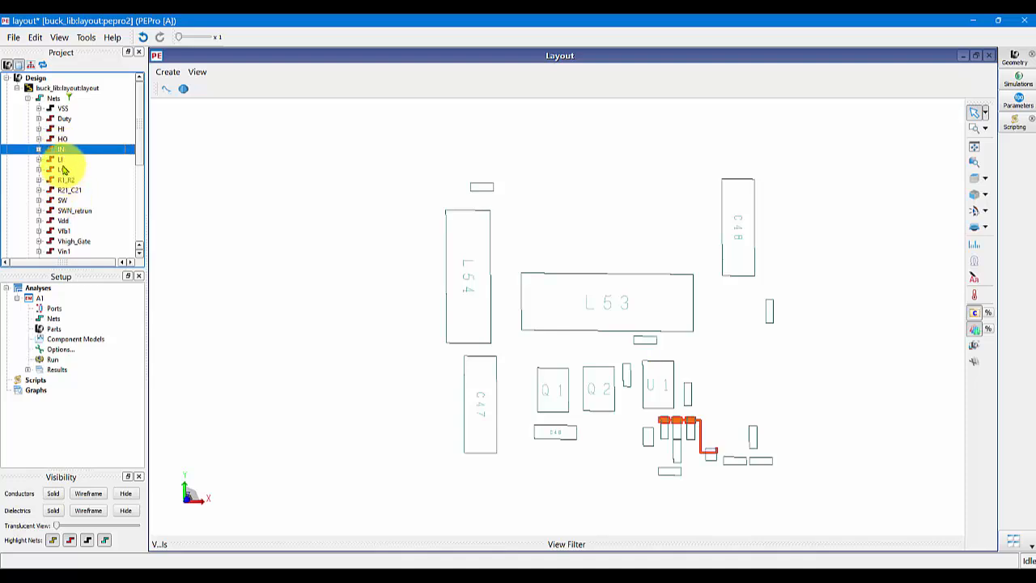
- Show the conductors again and toggle the component outlines off and back on in the layout view
{"action": "left_click", "coordinate": [974, 319]}
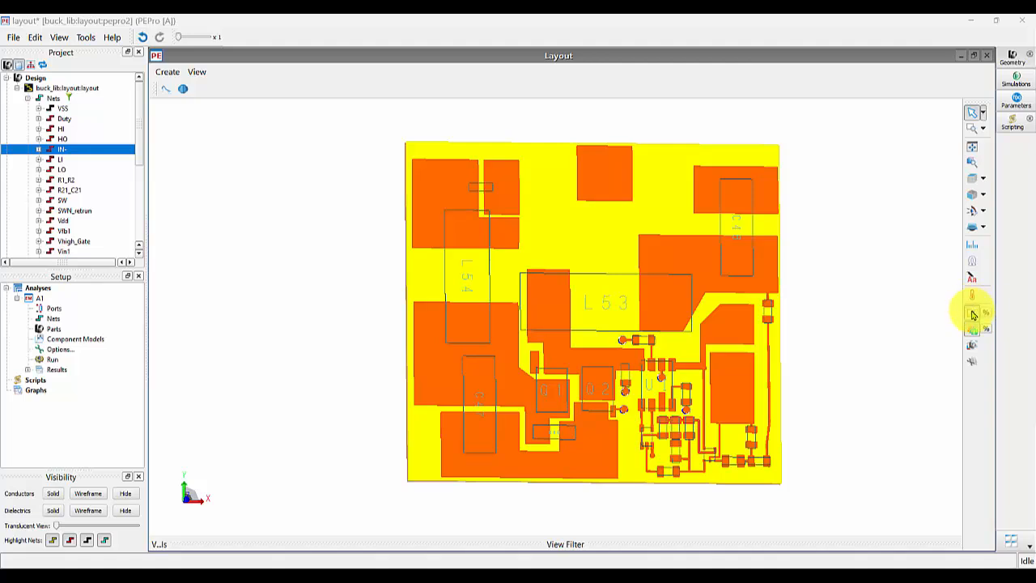
{"action": "left_click", "coordinate": [973, 315]}
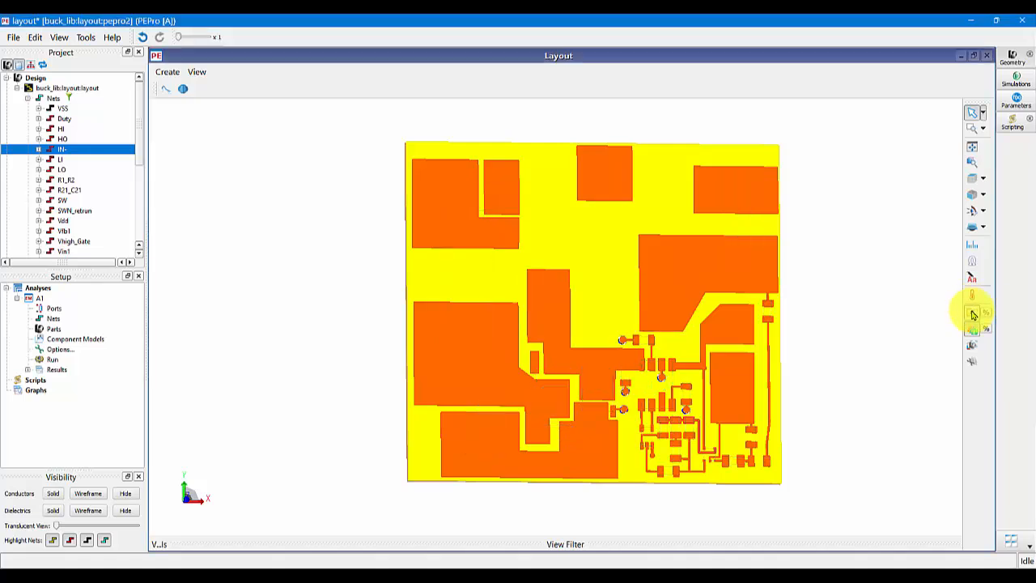
{"action": "left_click", "coordinate": [973, 315]}
{"action": "left_click", "coordinate": [973, 315]}
{"action": "left_click", "coordinate": [973, 315]}
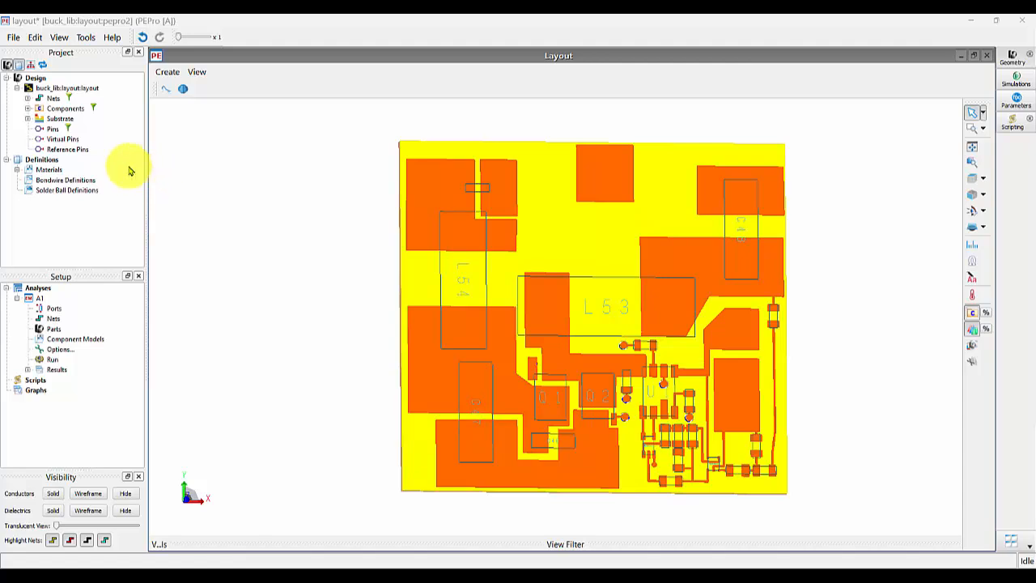
- Look through the design's nets and components and inspect the conductive layers and net beneath L54
{"action": "left_click", "coordinate": [27, 98]}
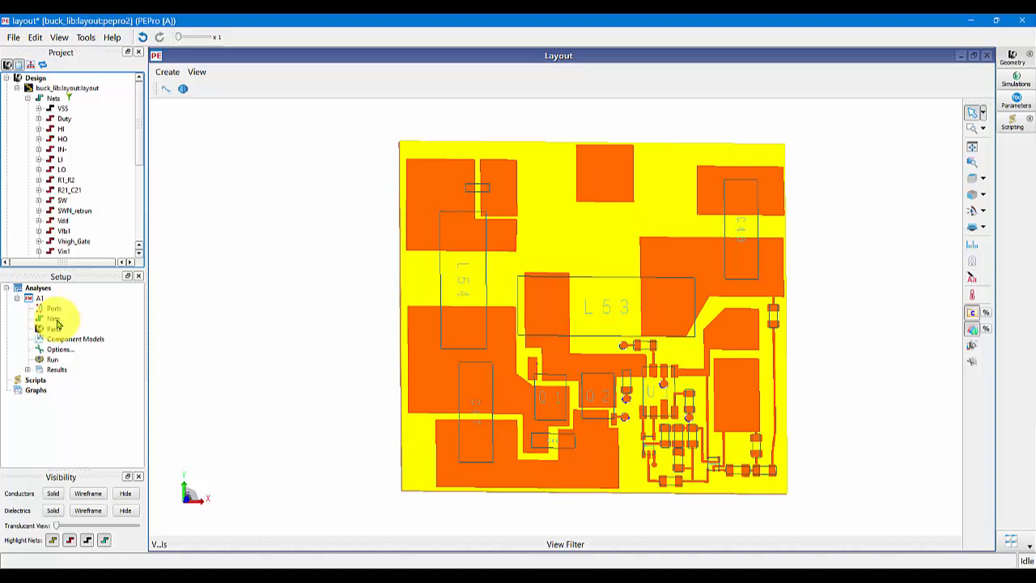
{"action": "left_click", "coordinate": [28, 98]}
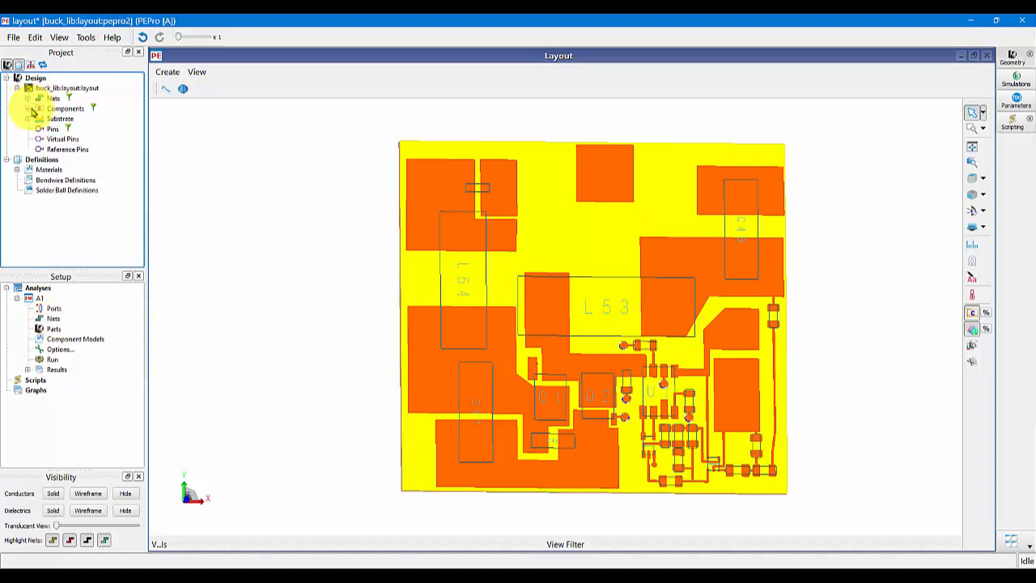
{"action": "left_click", "coordinate": [28, 109]}
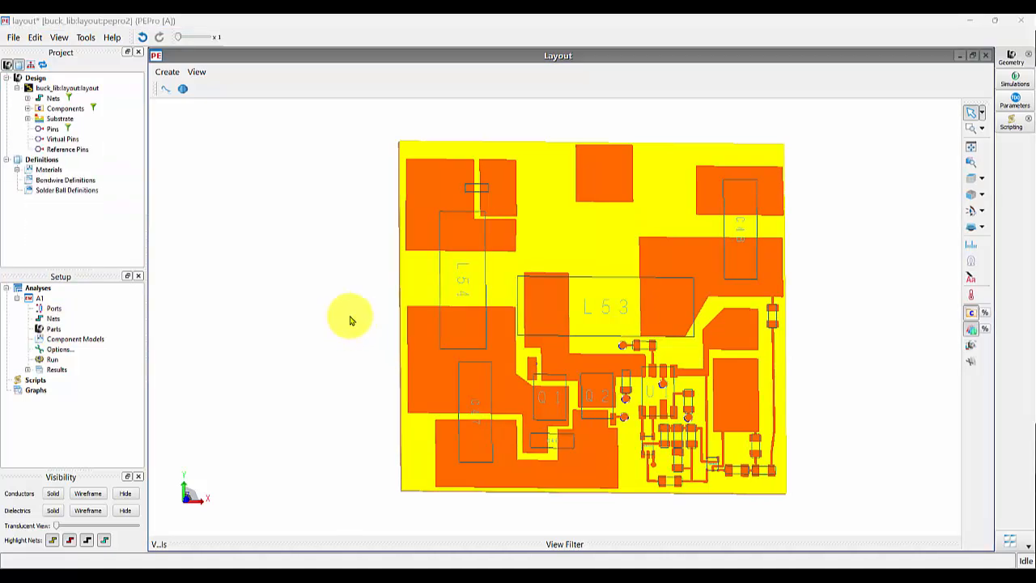
{"action": "mouse_move", "coordinate": [464, 289]}
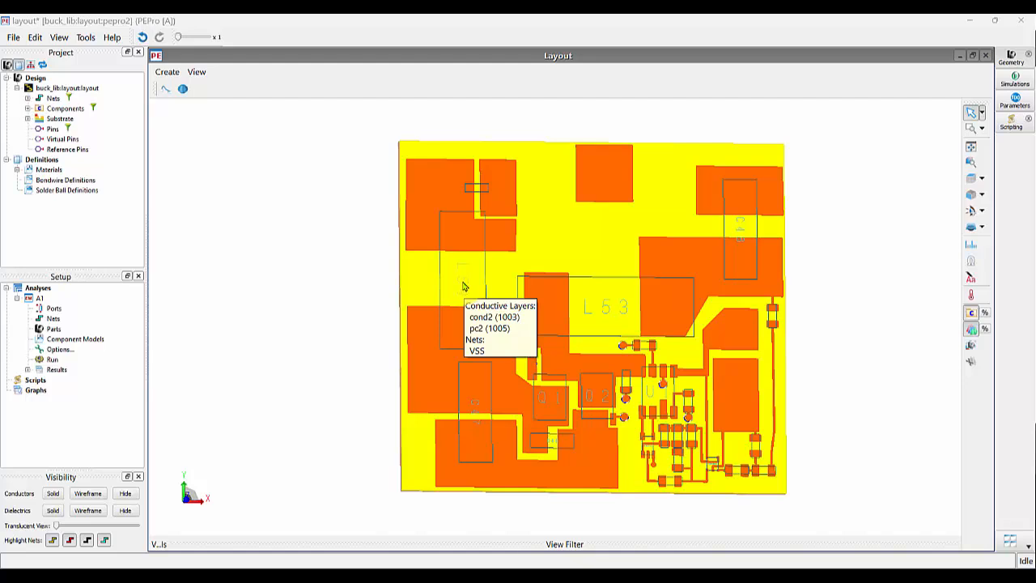
- Select Q1, Q2, C32, C46, C47, C48, C65, Ctrl1, L53, L54, R51, R52 and U1 and add them to A1's component models
{"action": "left_click", "coordinate": [476, 189]}
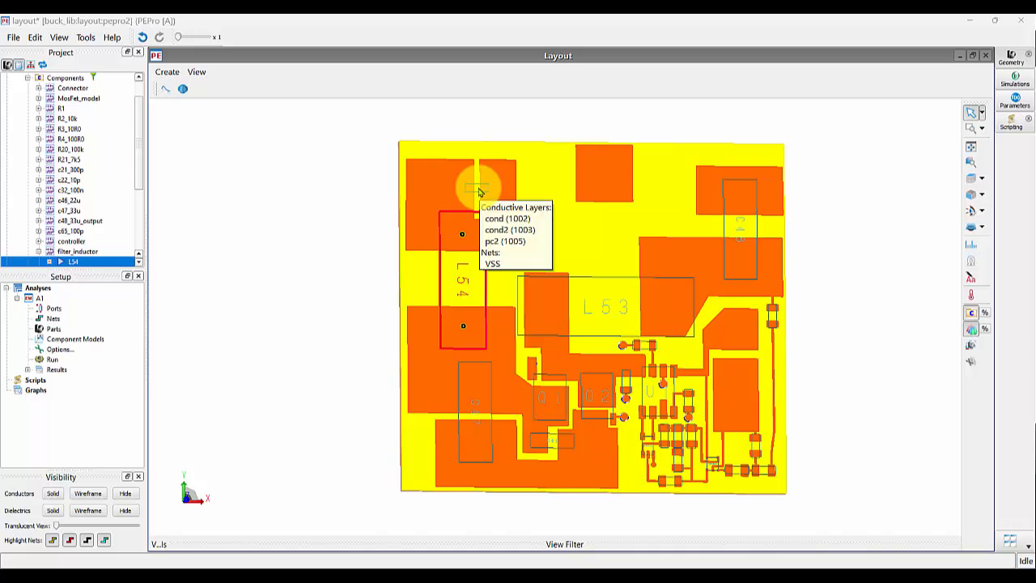
{"action": "left_click", "coordinate": [479, 192], "text": "ctrl"}
{"action": "left_click", "coordinate": [472, 384], "text": "ctrl"}
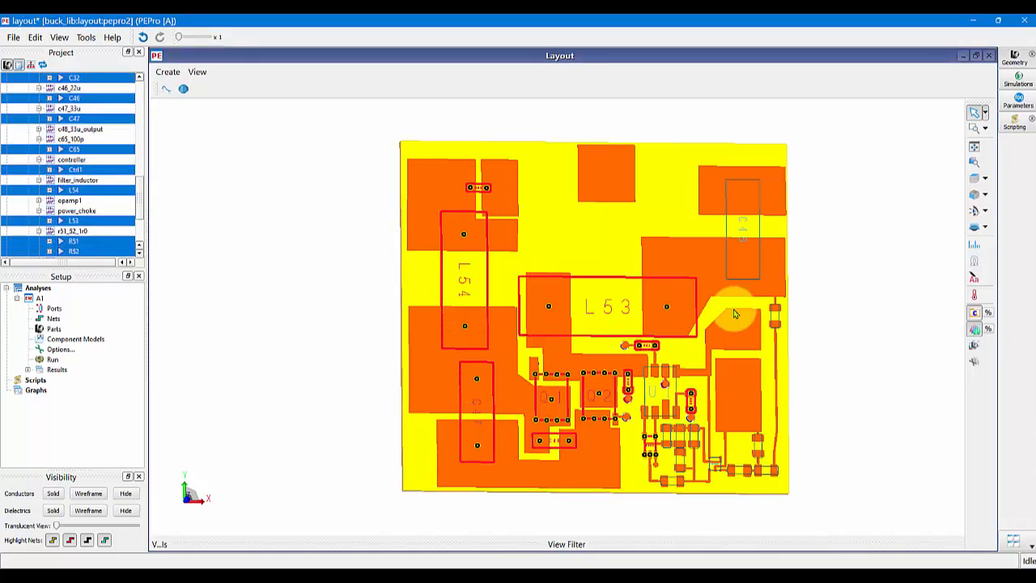
{"action": "left_click", "coordinate": [749, 235], "text": "ctrl"}
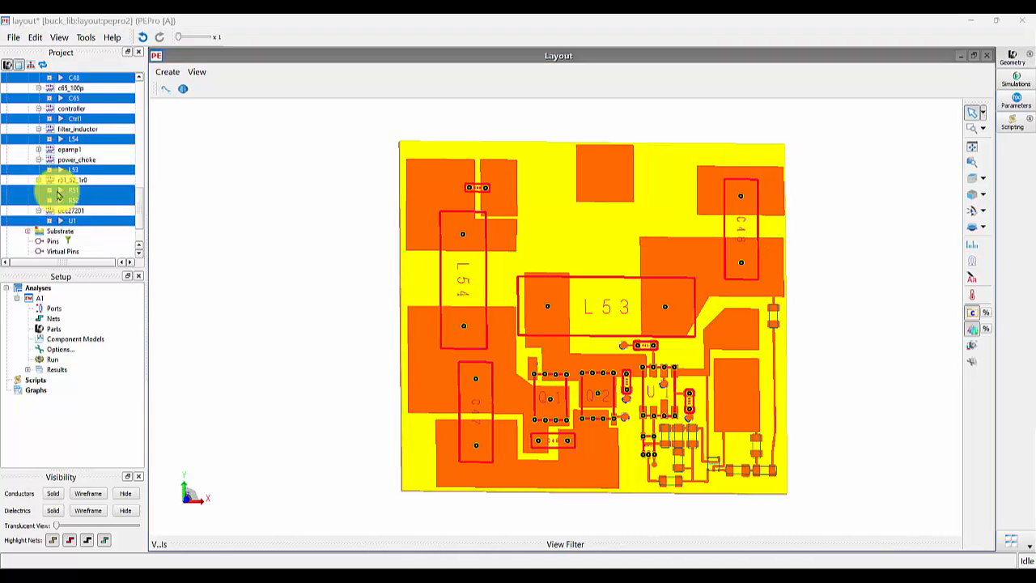
{"action": "left_click_drag", "start_coordinate": [58, 195], "coordinate": [67, 343]}
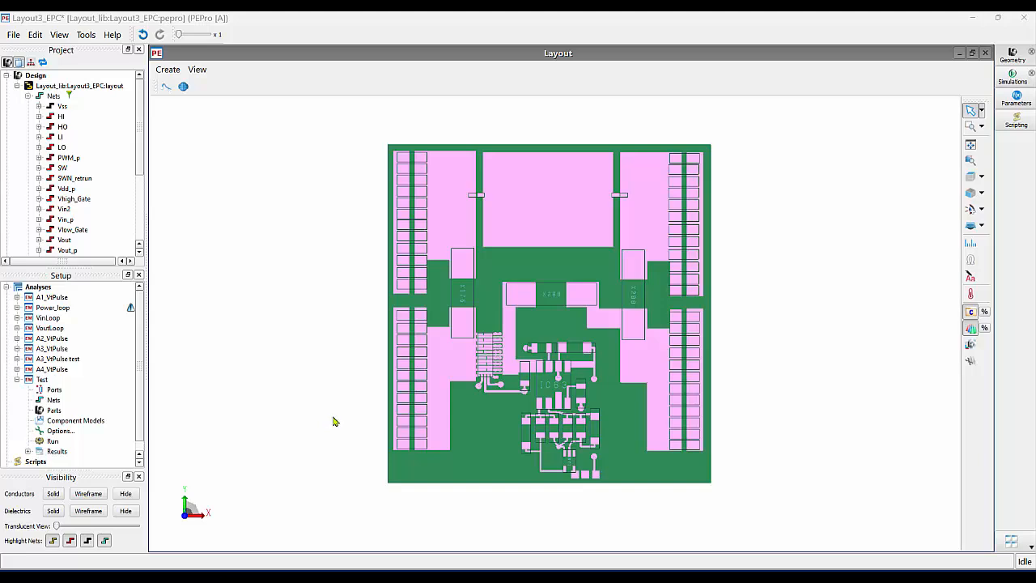
- In the Layout3_EPC setup, select the Vin2 and Vss nets and add them to the Test analysis
{"action": "mouse_move", "coordinate": [442, 421]}
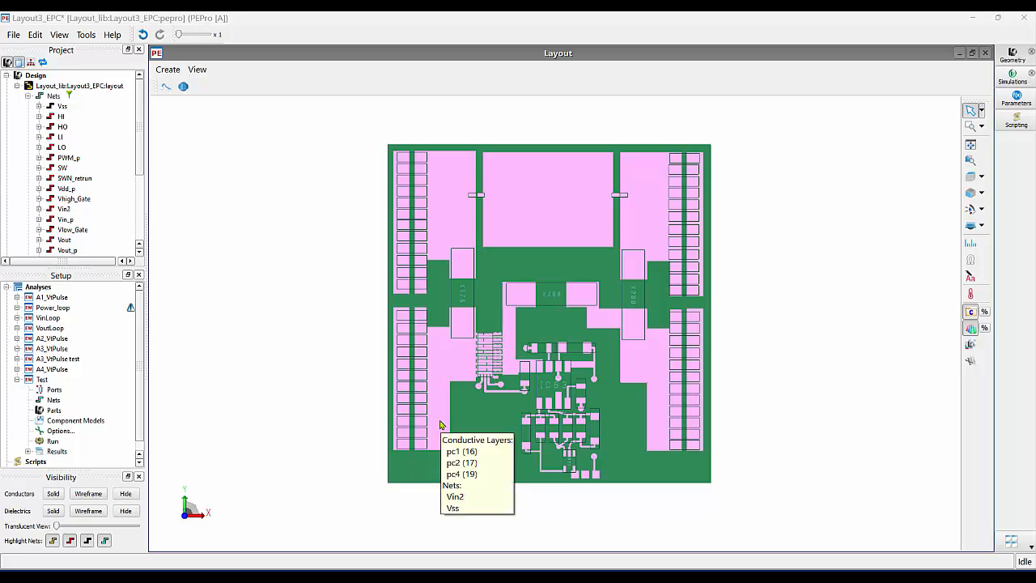
{"action": "left_click", "coordinate": [440, 424]}
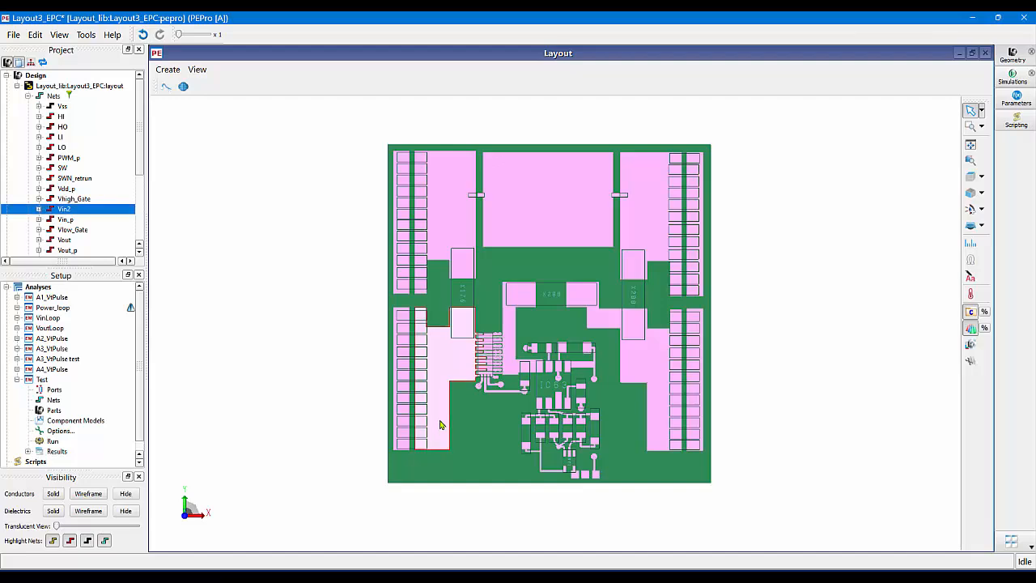
{"action": "left_click", "coordinate": [479, 461], "text": "ctrl"}
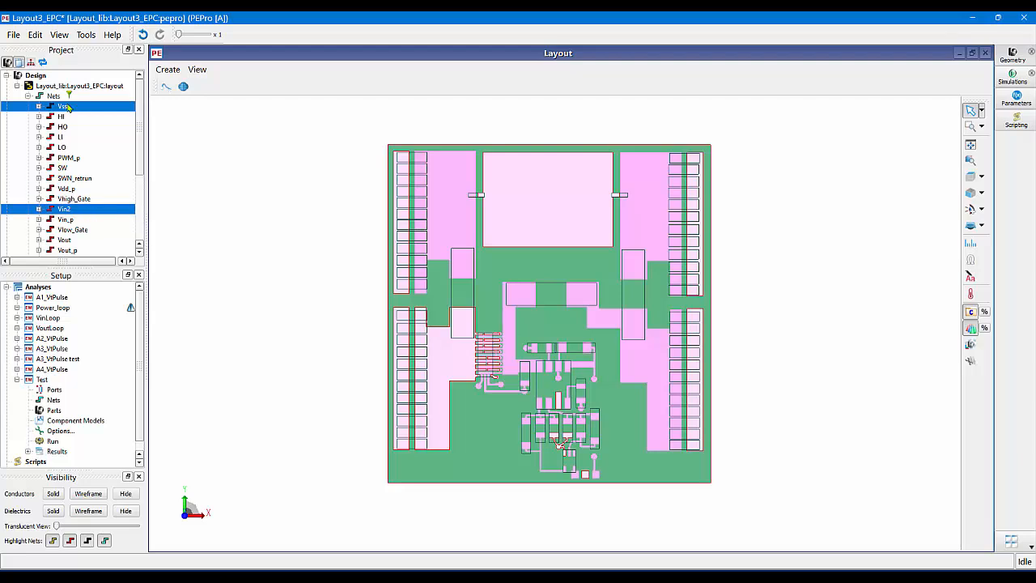
{"action": "left_click_drag", "start_coordinate": [68, 106], "coordinate": [71, 417]}
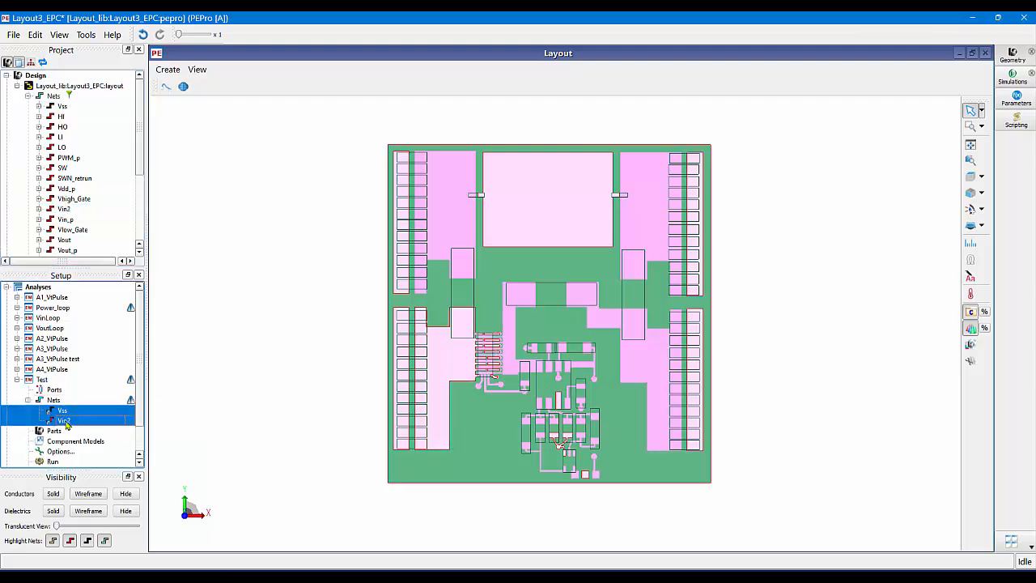
- Select the instances connected exclusively to Vss and Vin2 and add them to the Test analysis's component models
{"action": "right_click", "coordinate": [66, 418]}
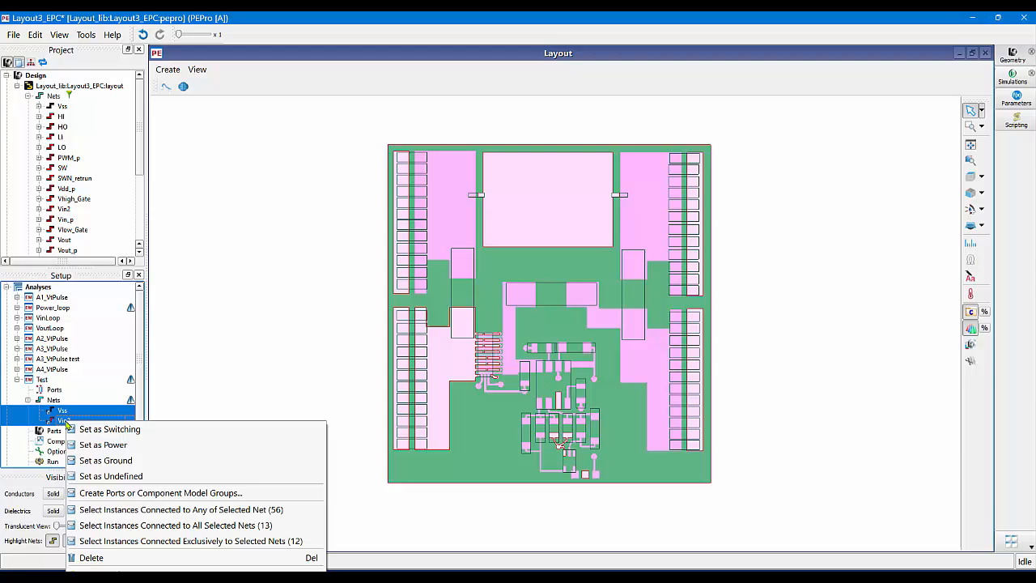
{"action": "left_click", "coordinate": [180, 540]}
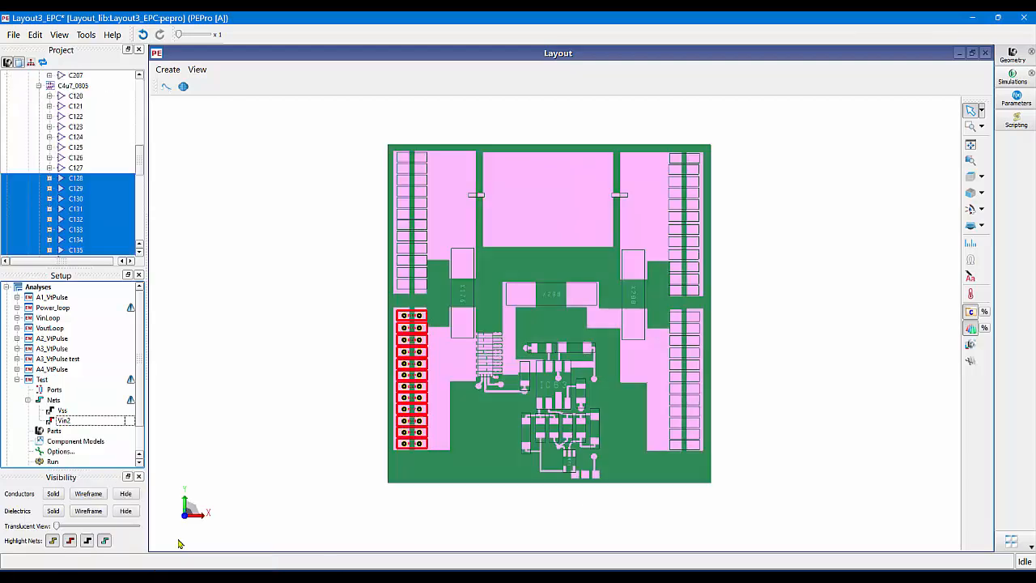
{"action": "left_click_drag", "start_coordinate": [75, 188], "coordinate": [87, 436]}
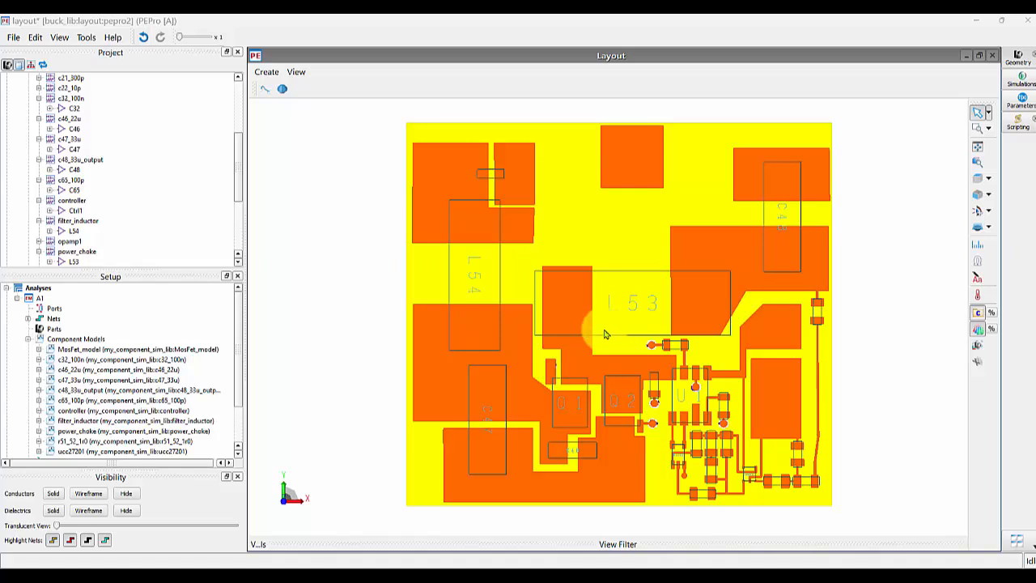
- In the buck_lib layout setup, review the power_choke model's port assignments and inspect the pads of L53 and neighbouring components
{"action": "mouse_move", "coordinate": [599, 333]}
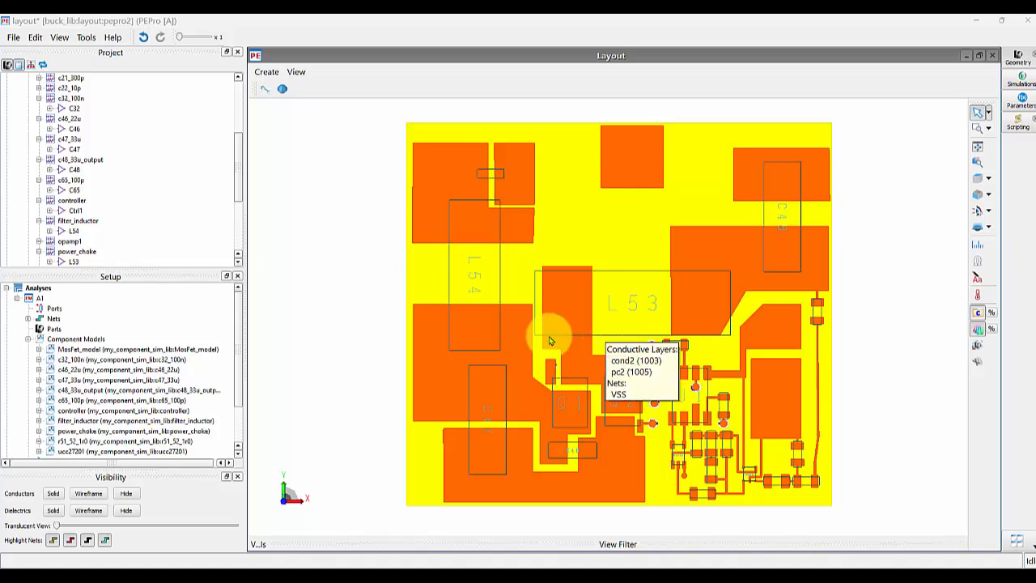
{"action": "double_click", "coordinate": [52, 352]}
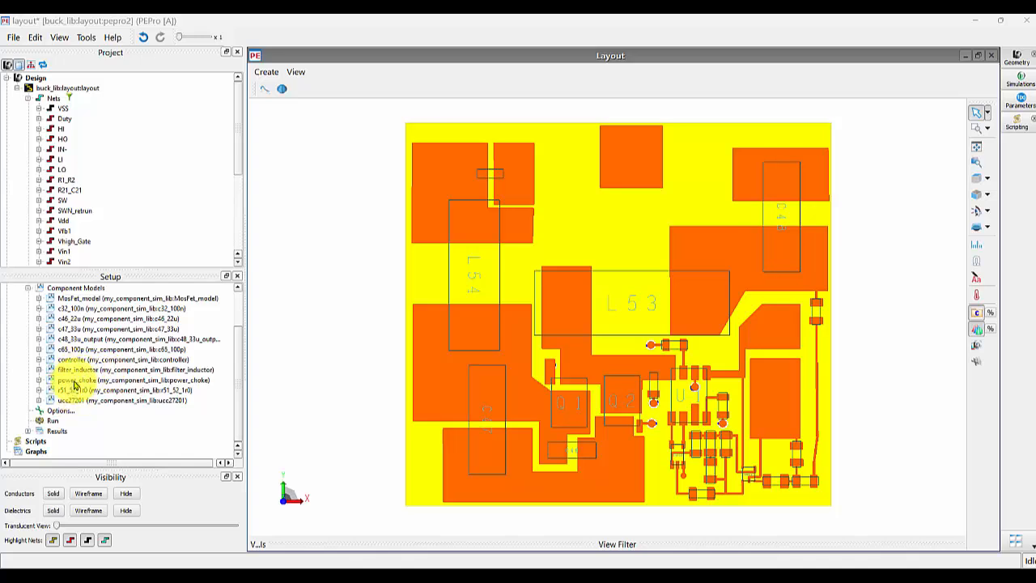
{"action": "double_click", "coordinate": [75, 380]}
{"action": "left_click_drag", "start_coordinate": [567, 240], "coordinate": [563, 385]}
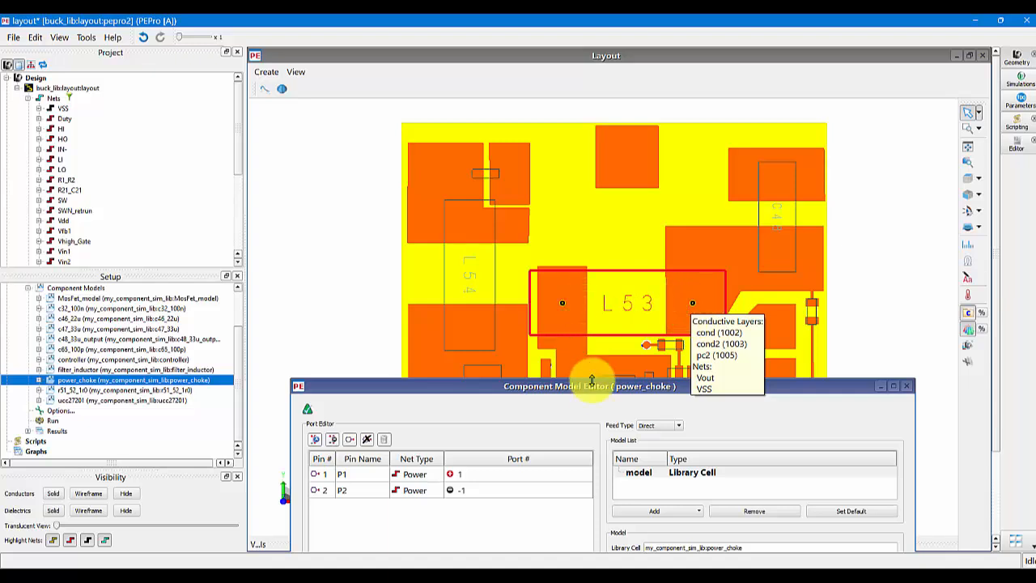
{"action": "left_click", "coordinate": [73, 382]}
{"action": "double_click", "coordinate": [73, 382]}
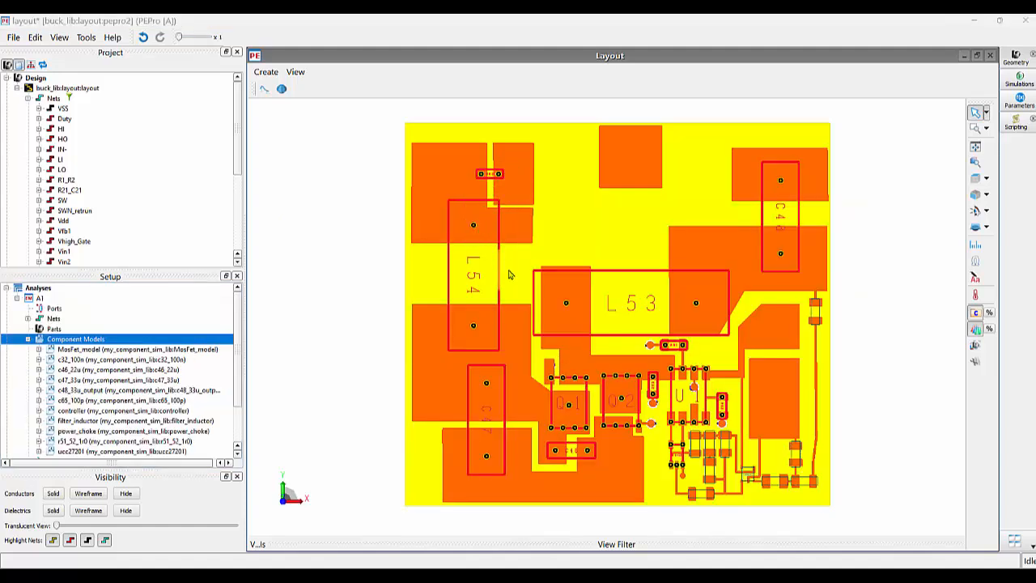
{"action": "mouse_move", "coordinate": [567, 309]}
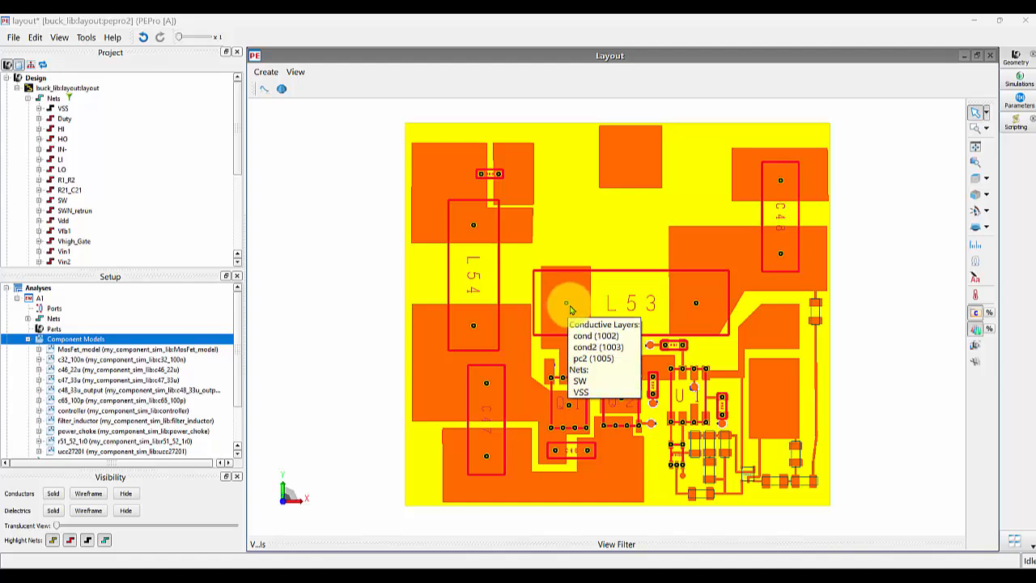
{"action": "mouse_move", "coordinate": [591, 243]}
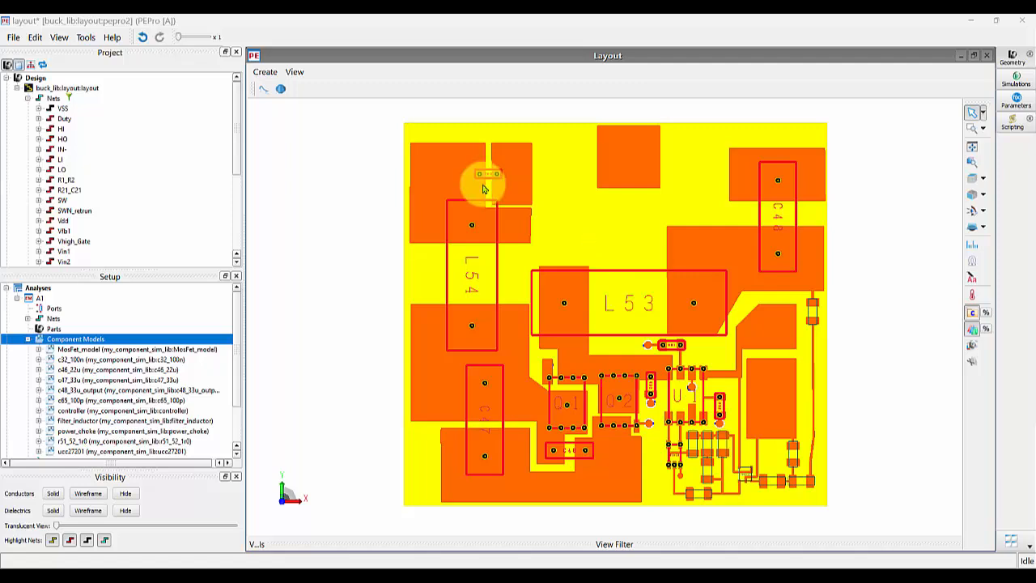
{"action": "mouse_move", "coordinate": [481, 180]}
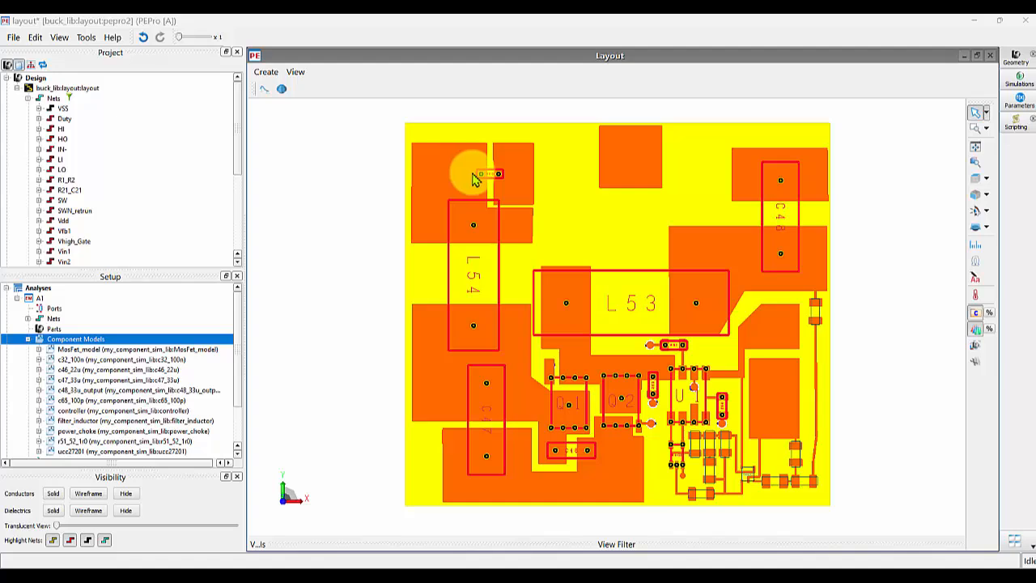
{"action": "mouse_move", "coordinate": [476, 180]}
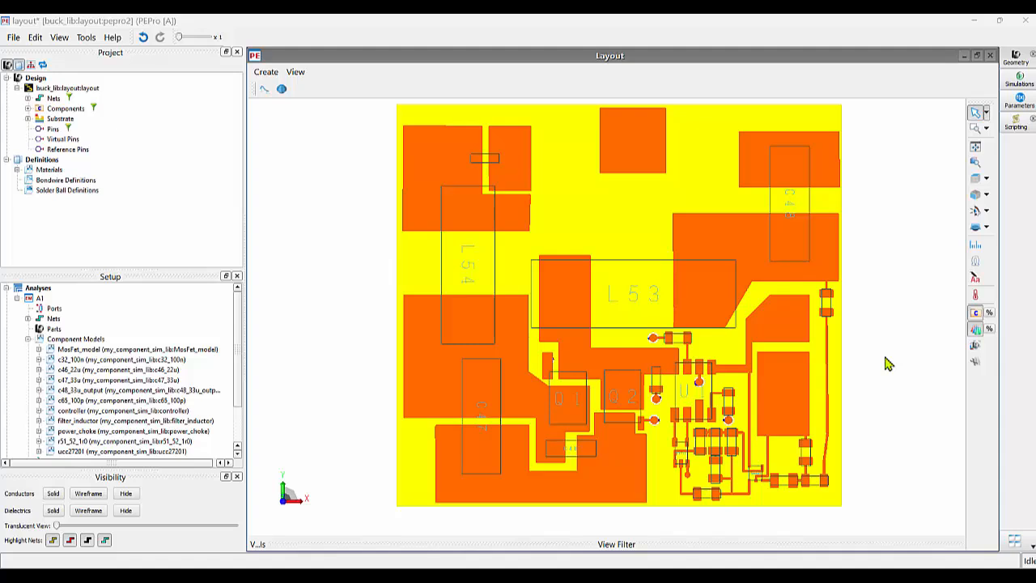
- Create a reference pin on layer cond2 (1003) for the buck_lib layout
{"action": "right_click", "coordinate": [83, 154]}
{"action": "mouse_move", "coordinate": [139, 157]}
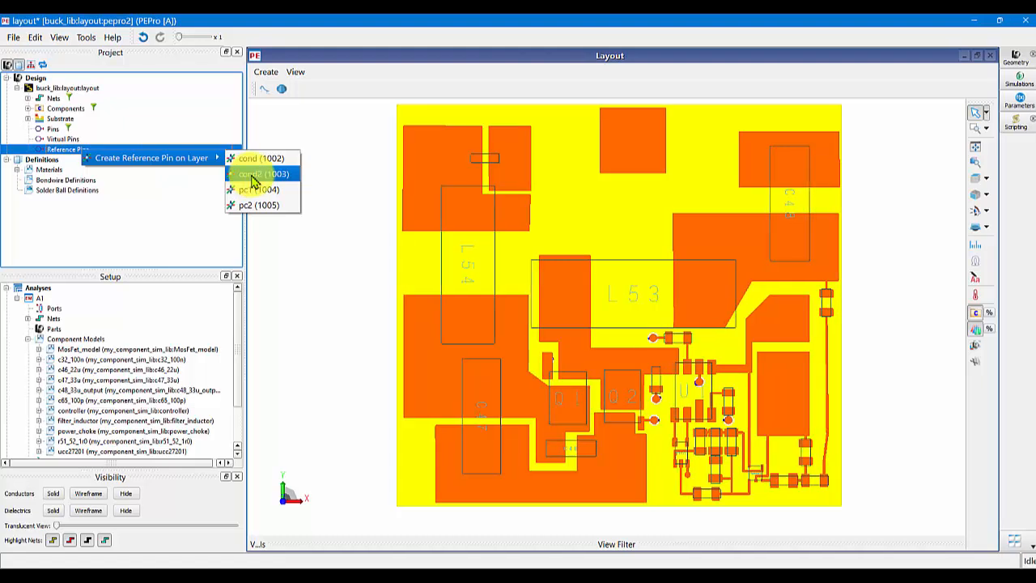
{"action": "left_click", "coordinate": [248, 180]}
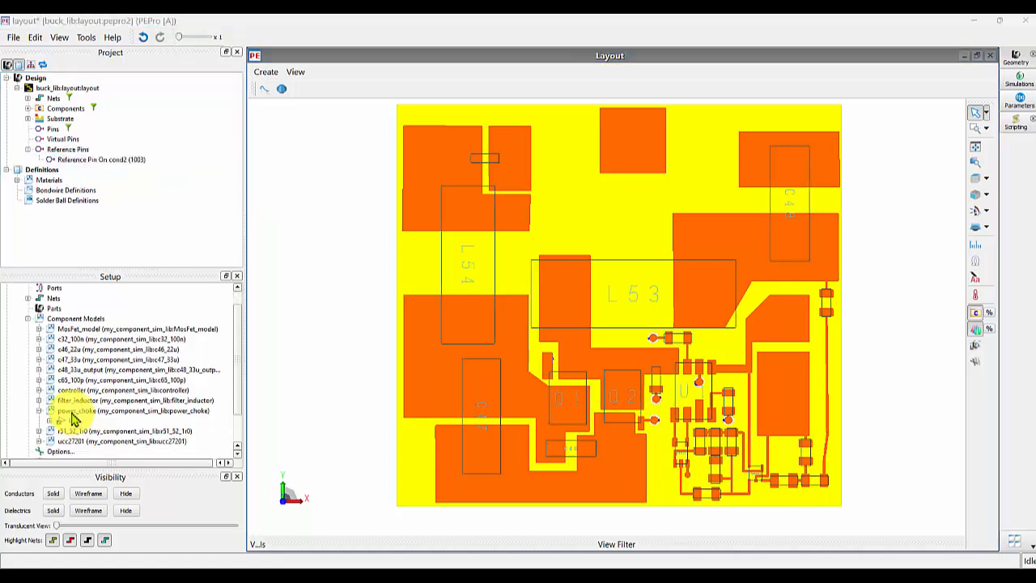
- Check the power_choke model's ports, add the cond2 reference pin to the model and reopen its port editor
{"action": "double_click", "coordinate": [72, 413]}
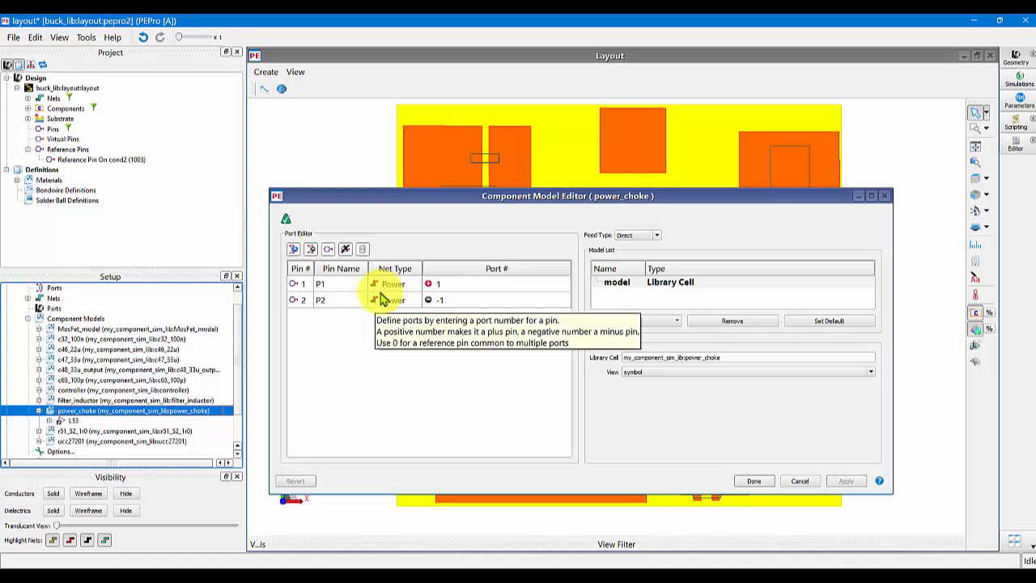
{"action": "left_click", "coordinate": [753, 481]}
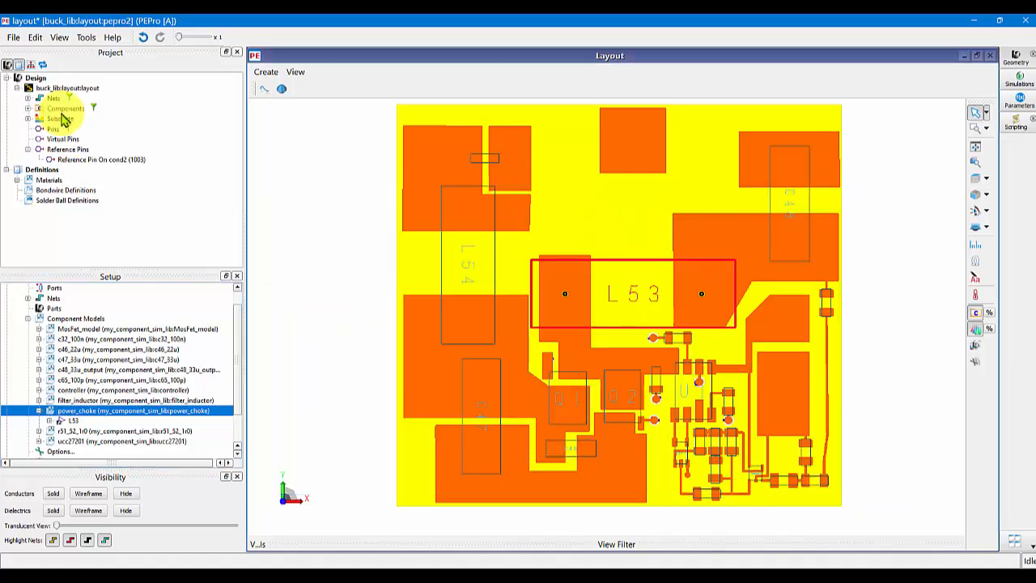
{"action": "left_click", "coordinate": [78, 160]}
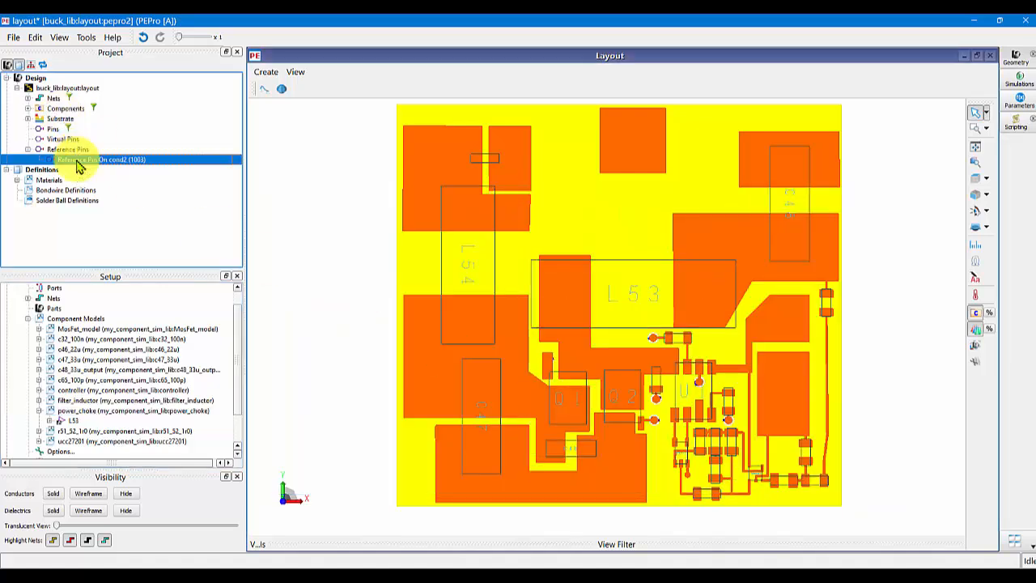
{"action": "left_click_drag", "start_coordinate": [78, 164], "coordinate": [83, 412]}
{"action": "double_click", "coordinate": [83, 412]}
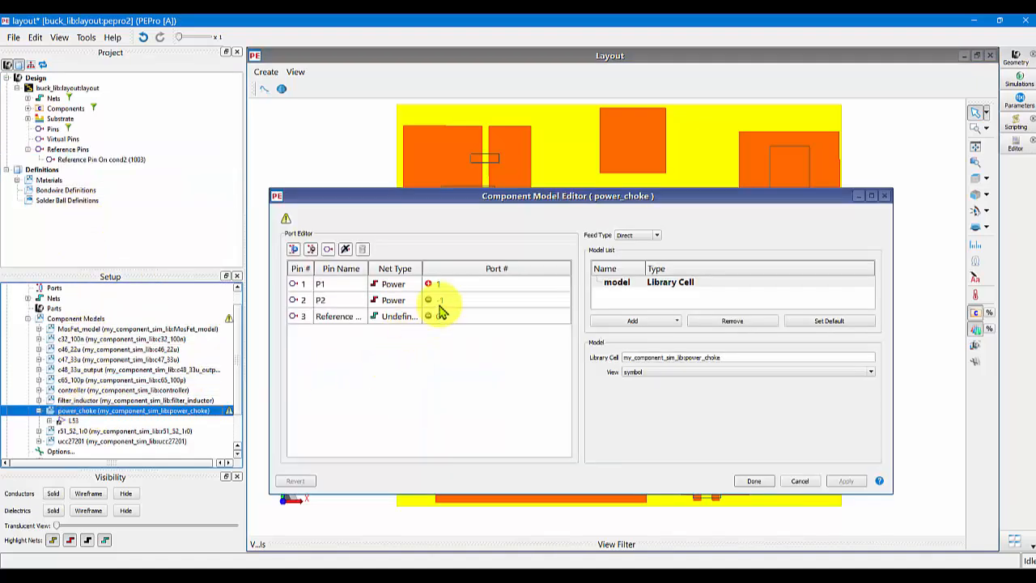
- Set the port number of pin P2 to 2 in the power_choke model and accept the change
{"action": "left_click", "coordinate": [444, 300]}
{"action": "left_click", "coordinate": [444, 300]}
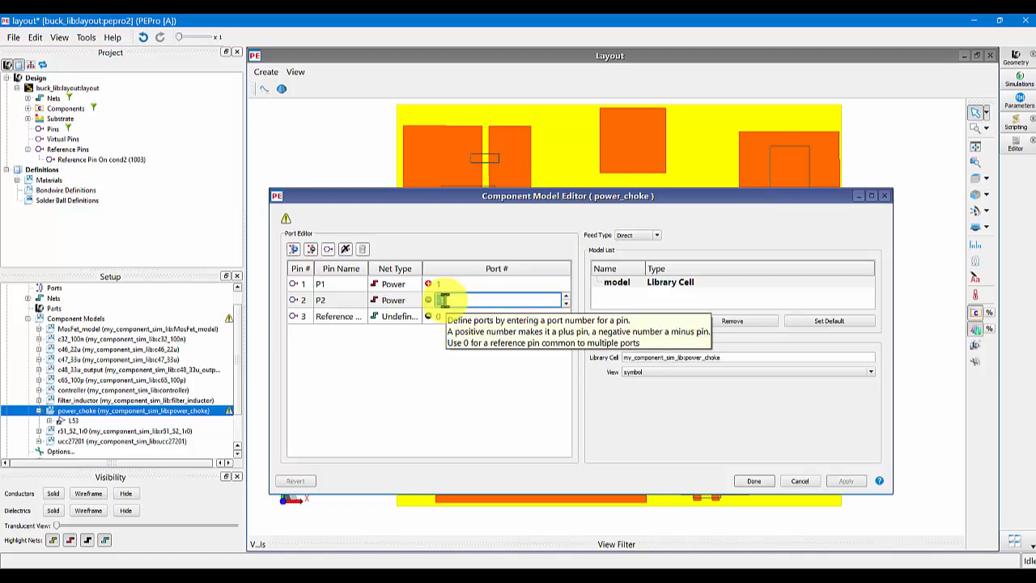
{"action": "type", "text": "2"}
{"action": "left_click", "coordinate": [431, 362]}
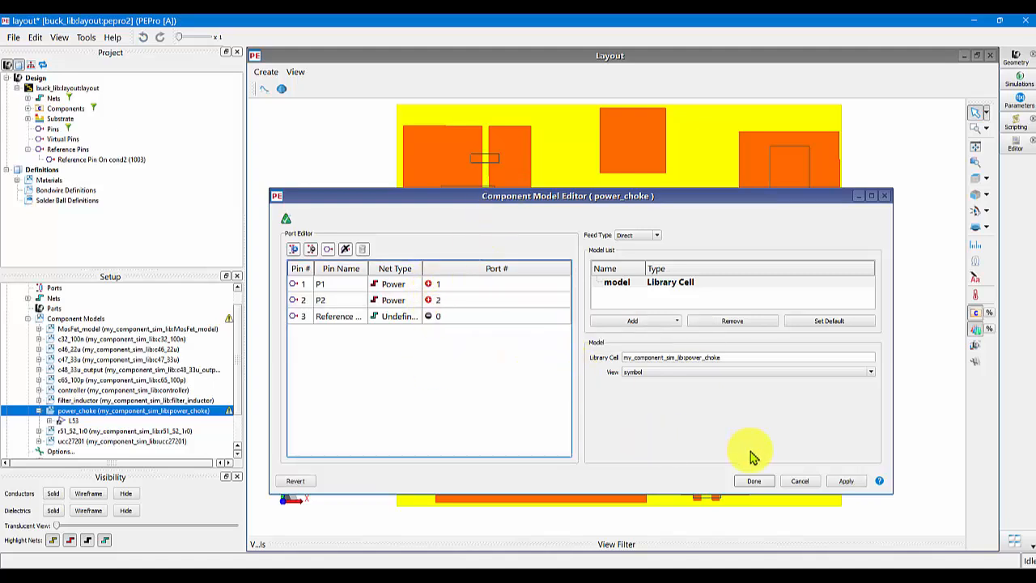
{"action": "left_click", "coordinate": [754, 481]}
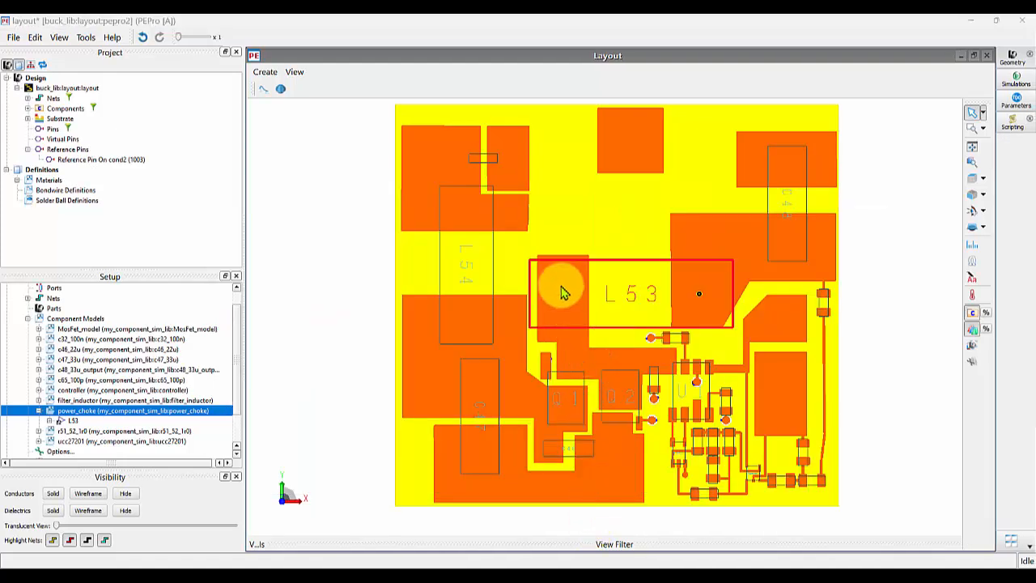
{"action": "mouse_move", "coordinate": [564, 298]}
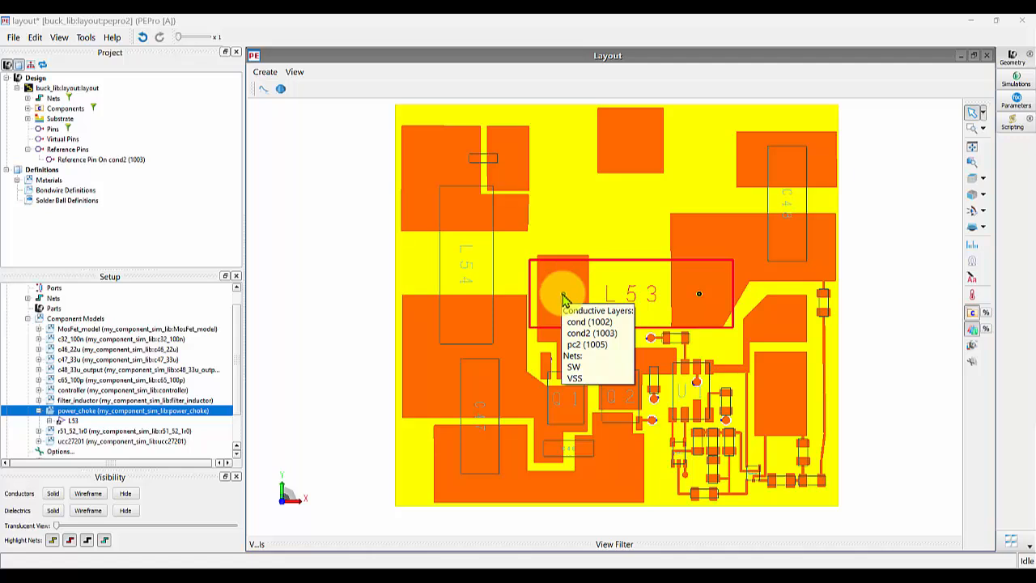
{"action": "mouse_move", "coordinate": [702, 296]}
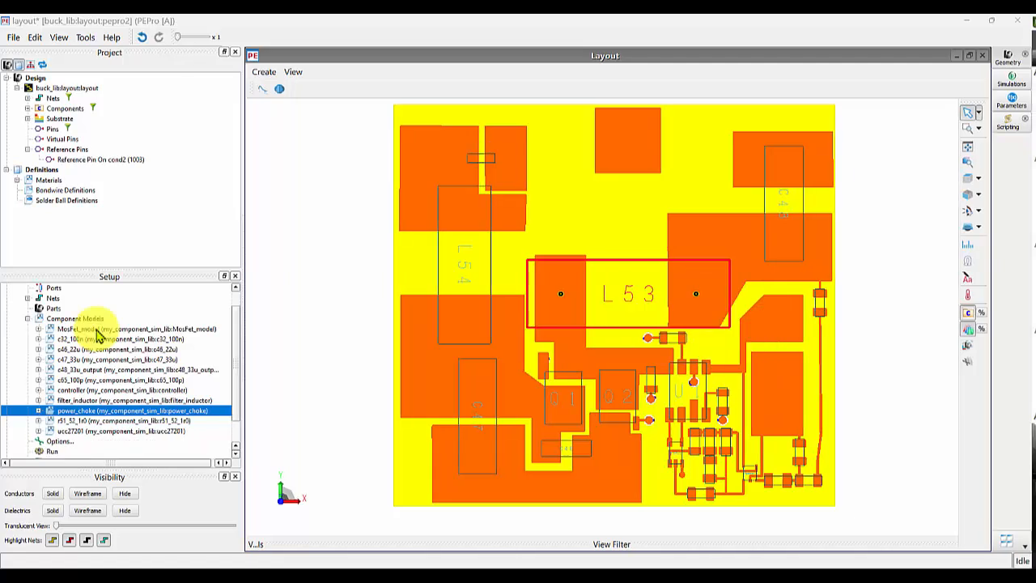
- Delete all component models of analysis A1, from MosFet_model through ucc27201
{"action": "left_click", "coordinate": [98, 332]}
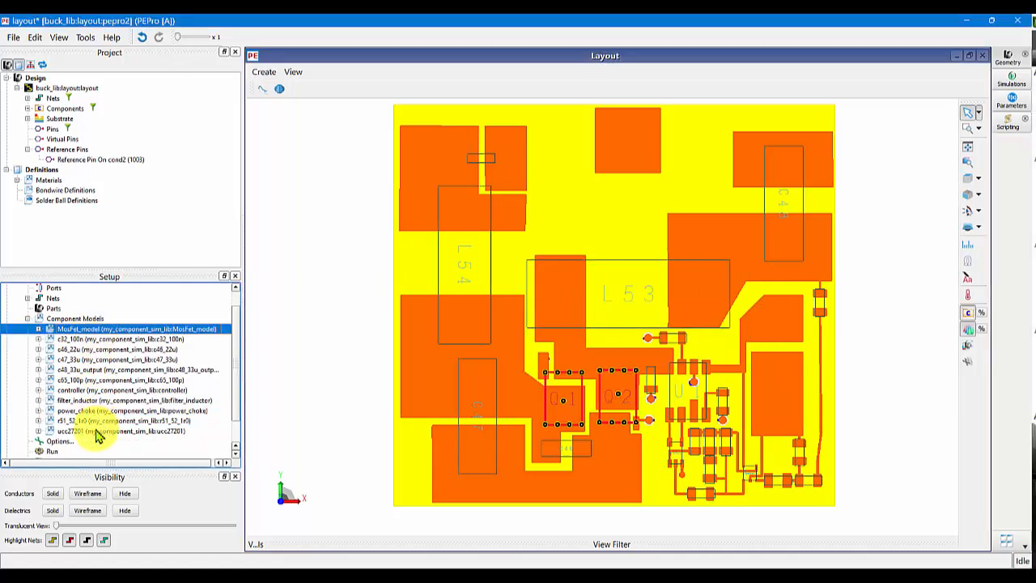
{"action": "left_click", "coordinate": [97, 432], "text": "shift"}
{"action": "key", "text": "Delete"}
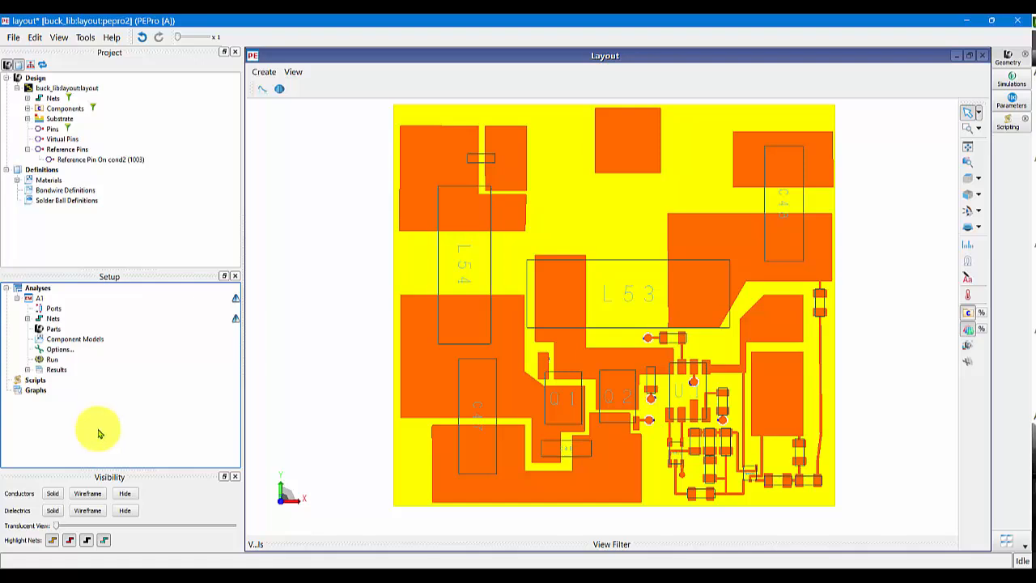
- Create A1's component models from Q1, Q2, C32, C46, C47, C48, C65, L53, L54, R51, R52 and U1, and open c32_100n
{"action": "left_click", "coordinate": [482, 157]}
{"action": "left_click", "coordinate": [479, 247], "text": "ctrl"}
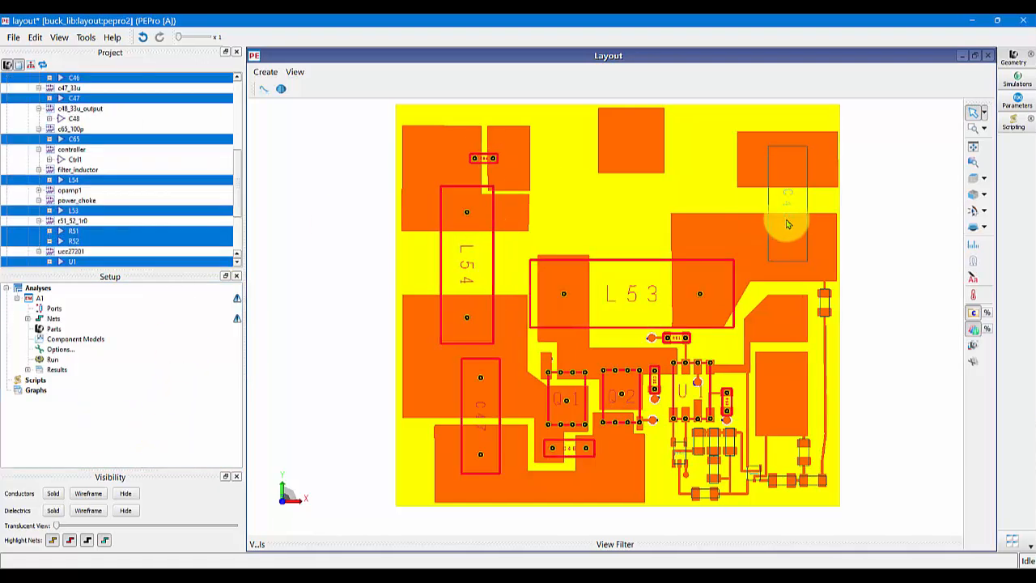
{"action": "left_click", "coordinate": [789, 221], "text": "ctrl"}
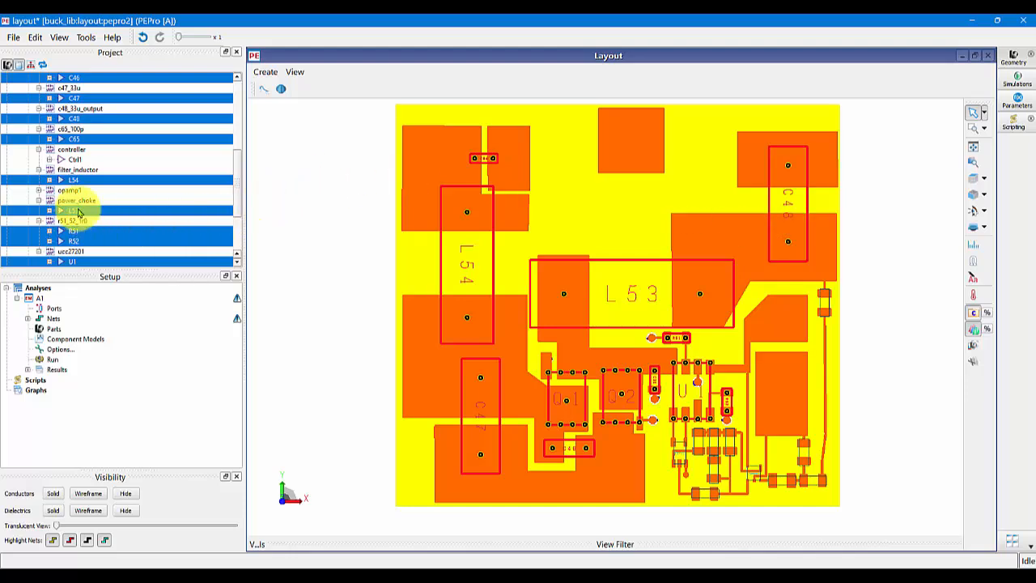
{"action": "left_click_drag", "start_coordinate": [73, 211], "coordinate": [73, 340]}
{"action": "double_click", "coordinate": [72, 359]}
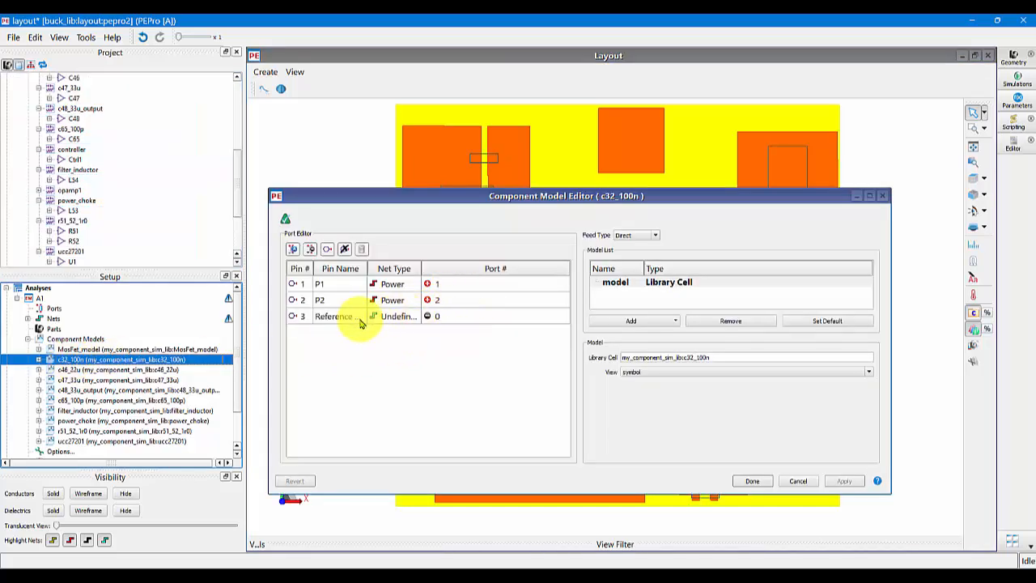
- Widen the Pin Name column of the c32_100n model to read the full reference pin name, and collapse the design's components
{"action": "left_click_drag", "start_coordinate": [368, 268], "coordinate": [438, 268]}
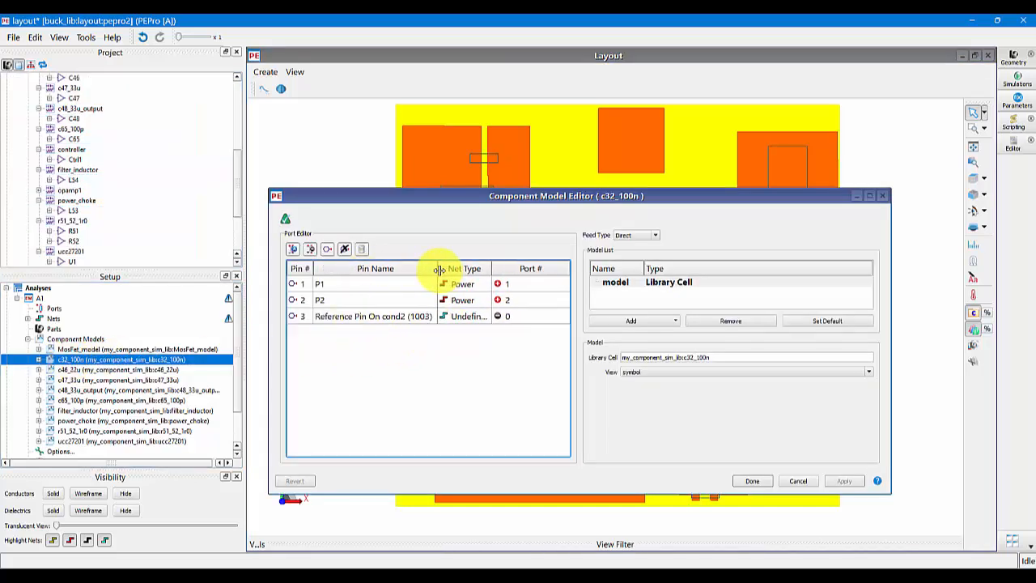
{"action": "scroll", "coordinate": [111, 209], "scroll_direction": "up", "scroll_amount": 6}
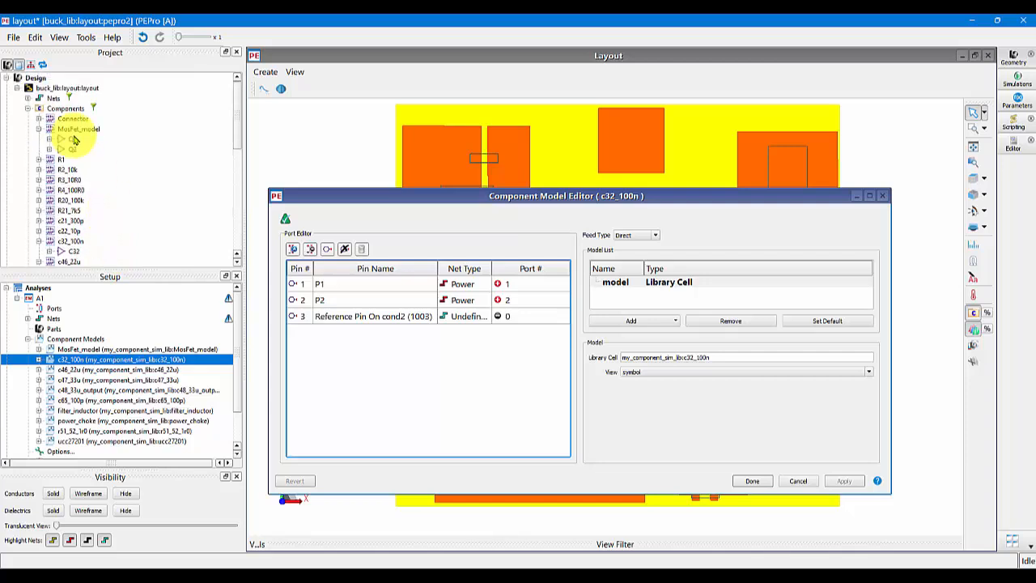
{"action": "left_click", "coordinate": [29, 109]}
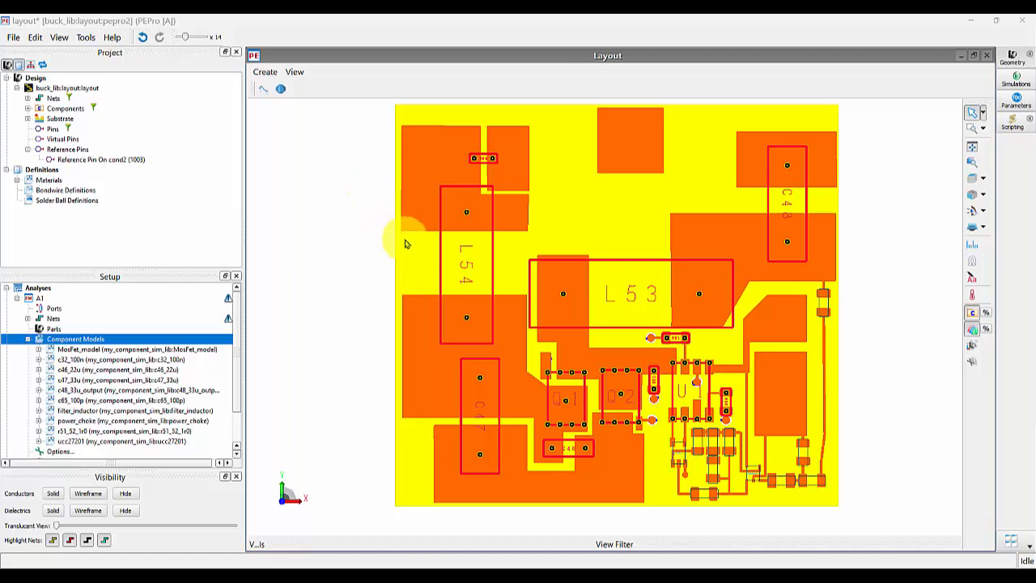
- Highlight all component models of A1, from MosFet_model through ucc27201, in the layout
{"action": "mouse_move", "coordinate": [405, 240]}
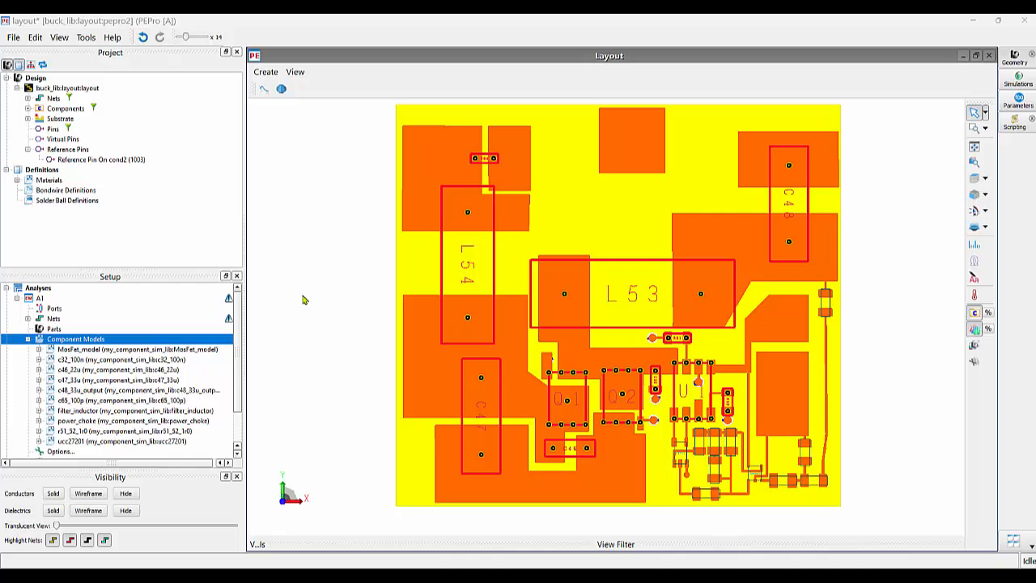
{"action": "left_click", "coordinate": [116, 350]}
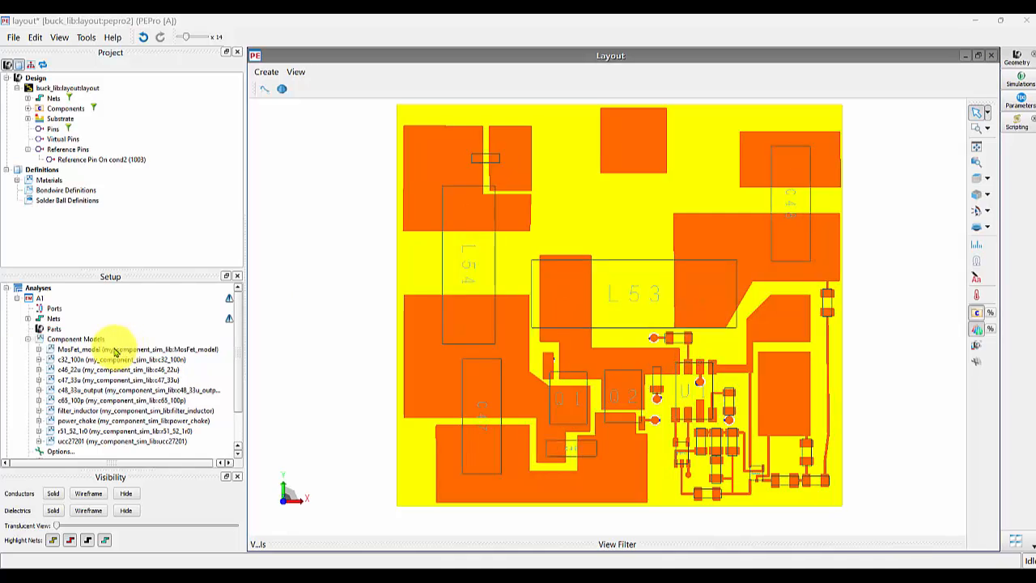
{"action": "left_click", "coordinate": [110, 441], "text": "shift"}
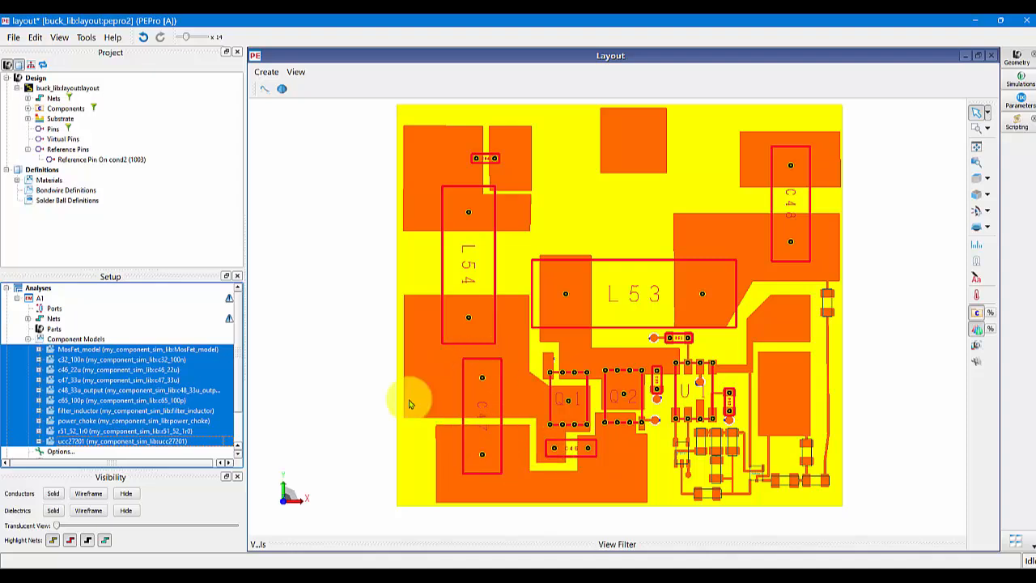
- Hide the substrate conductors pc2, pc1 and cond so that only the cond2 conductor is displayed
{"action": "left_click", "coordinate": [29, 119]}
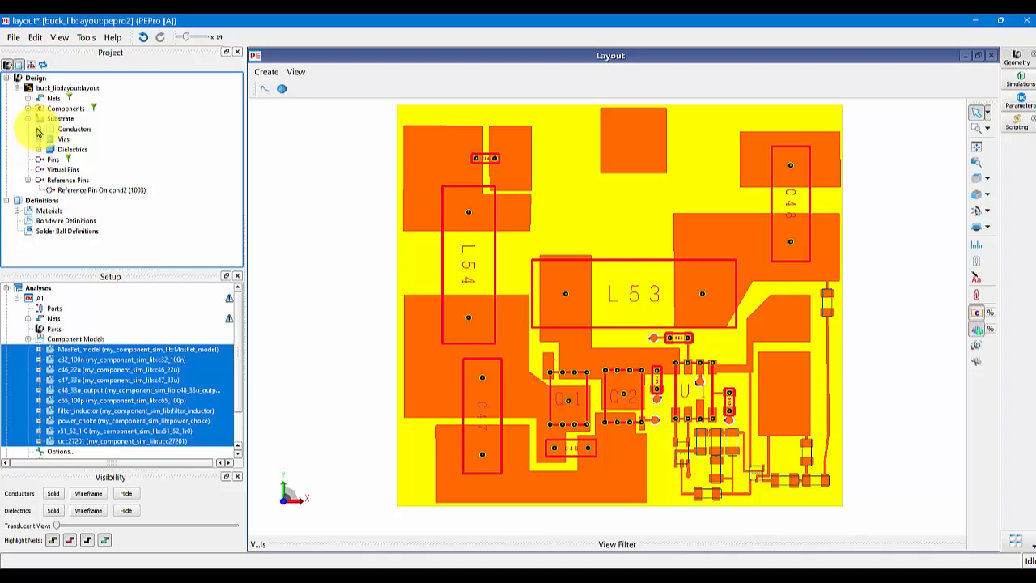
{"action": "left_click", "coordinate": [39, 129]}
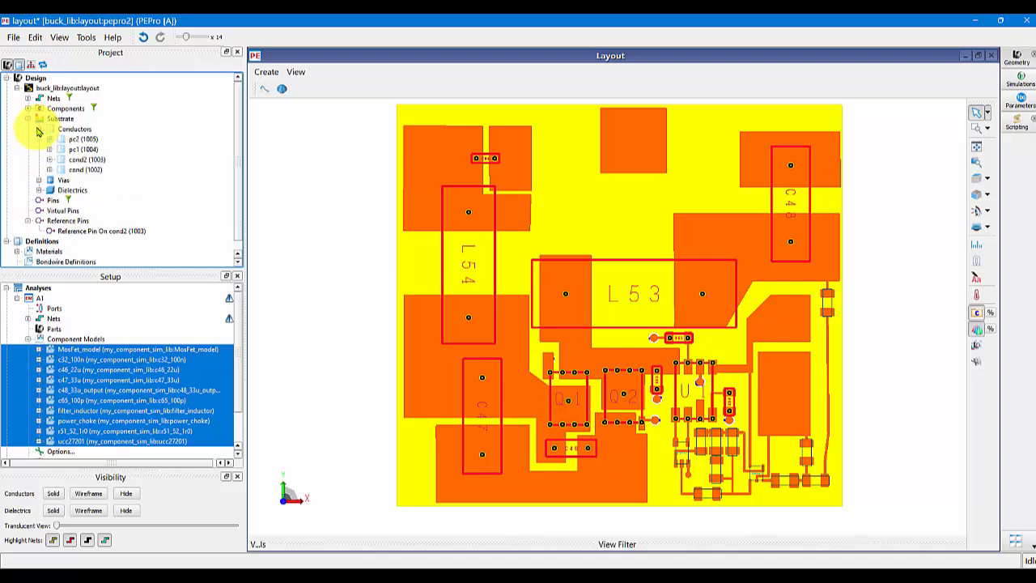
{"action": "left_click", "coordinate": [83, 140]}
{"action": "left_click", "coordinate": [82, 150], "text": "shift"}
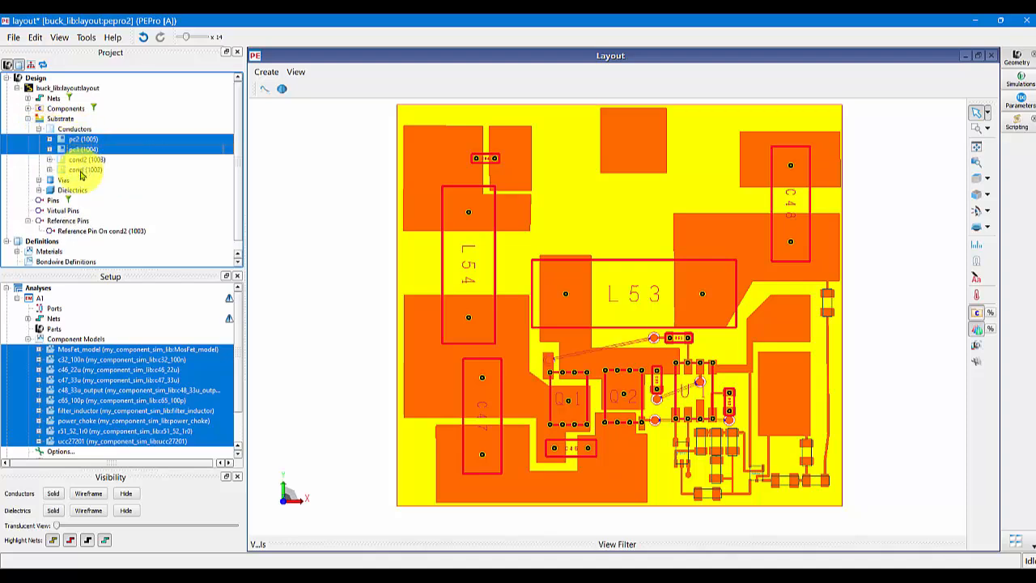
{"action": "left_click", "coordinate": [81, 170], "text": "ctrl"}
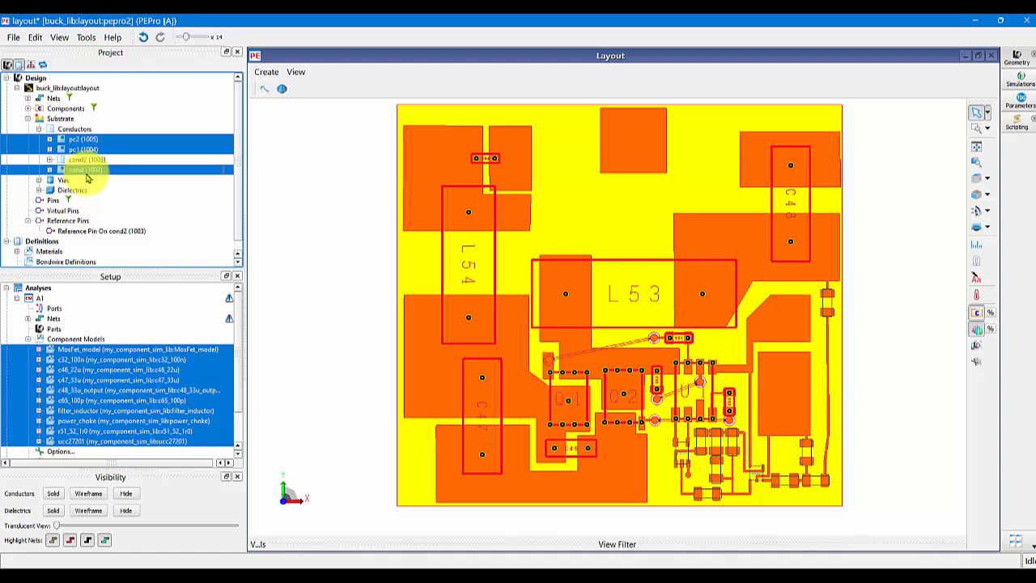
{"action": "right_click", "coordinate": [90, 173]}
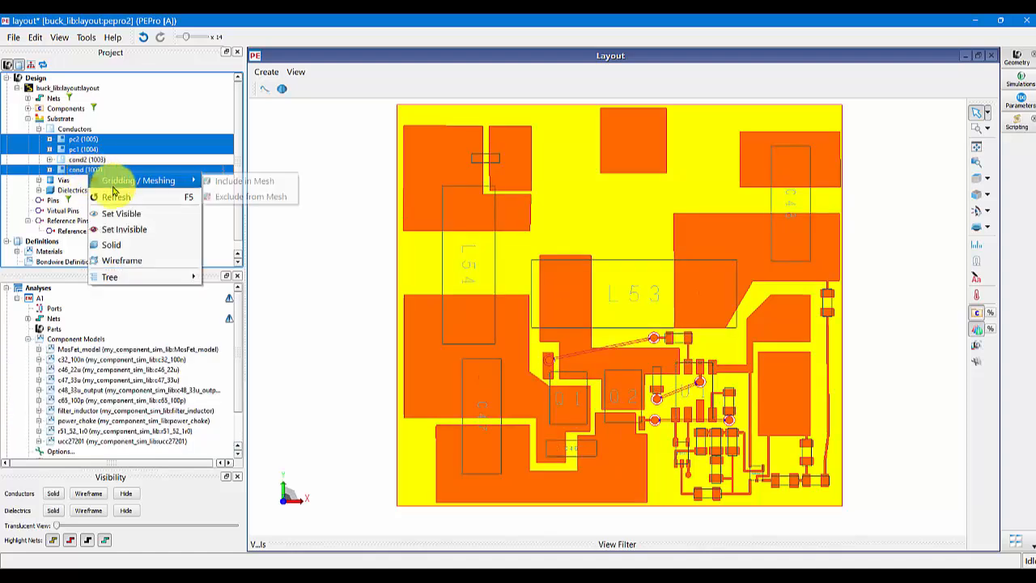
{"action": "left_click", "coordinate": [123, 231]}
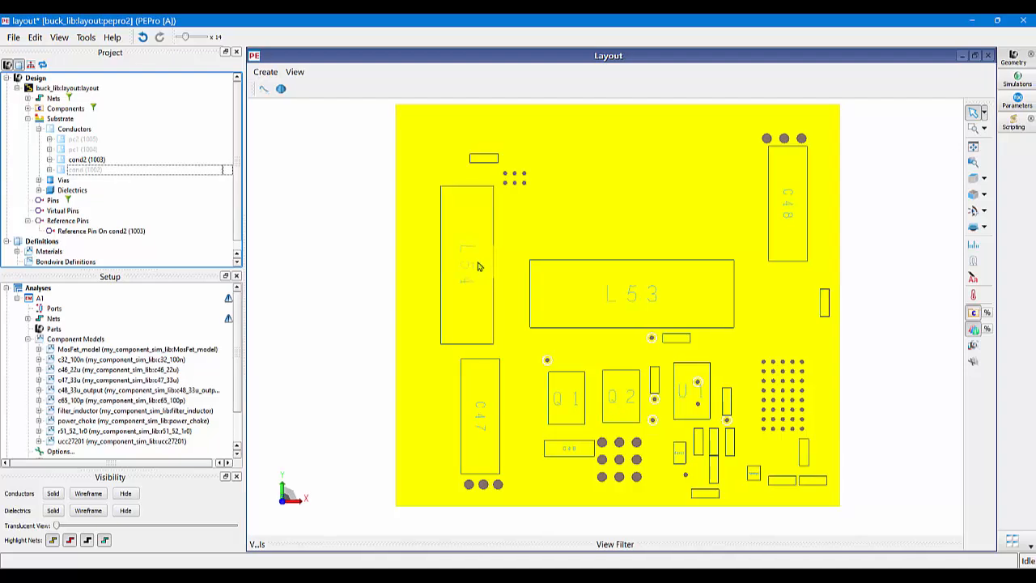
- Highlight A1's component models over the cond2 plane and display all conductors as solid
{"action": "left_click", "coordinate": [75, 339]}
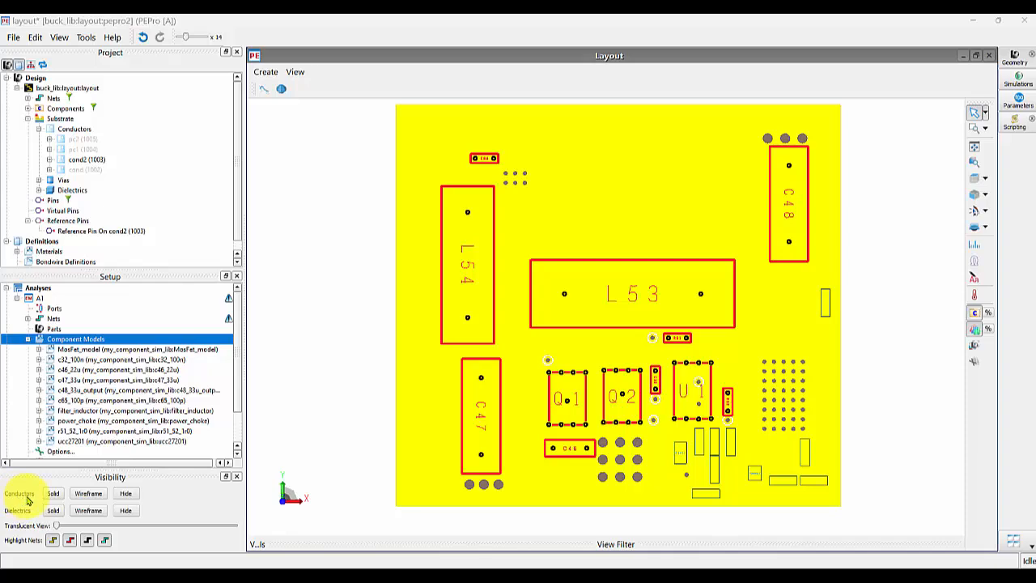
{"action": "left_click", "coordinate": [51, 494]}
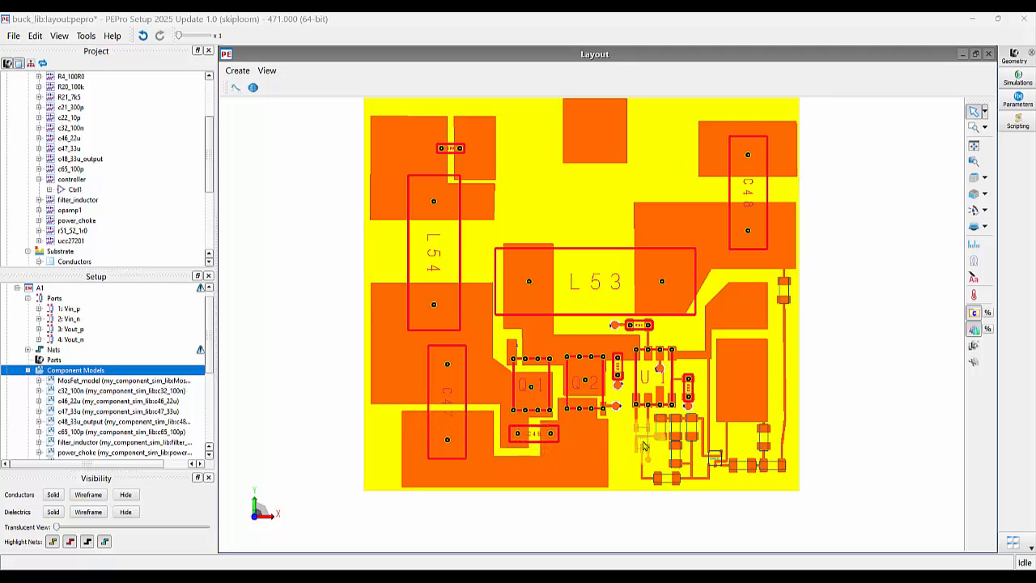
- Locate the Ctrl1 instance in the layout and add its controller component to A1's component models
{"action": "mouse_move", "coordinate": [644, 441]}
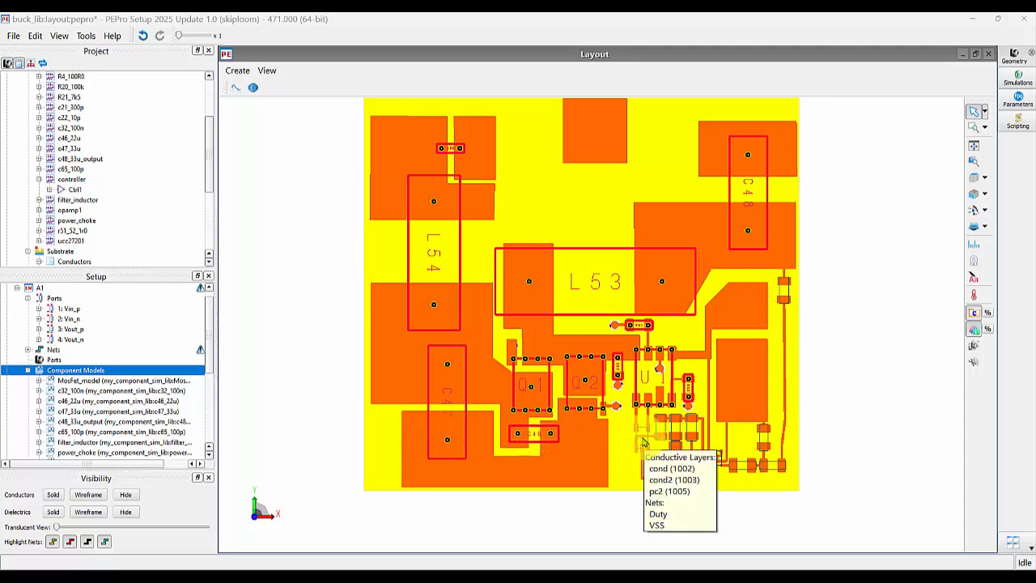
{"action": "left_click", "coordinate": [644, 442]}
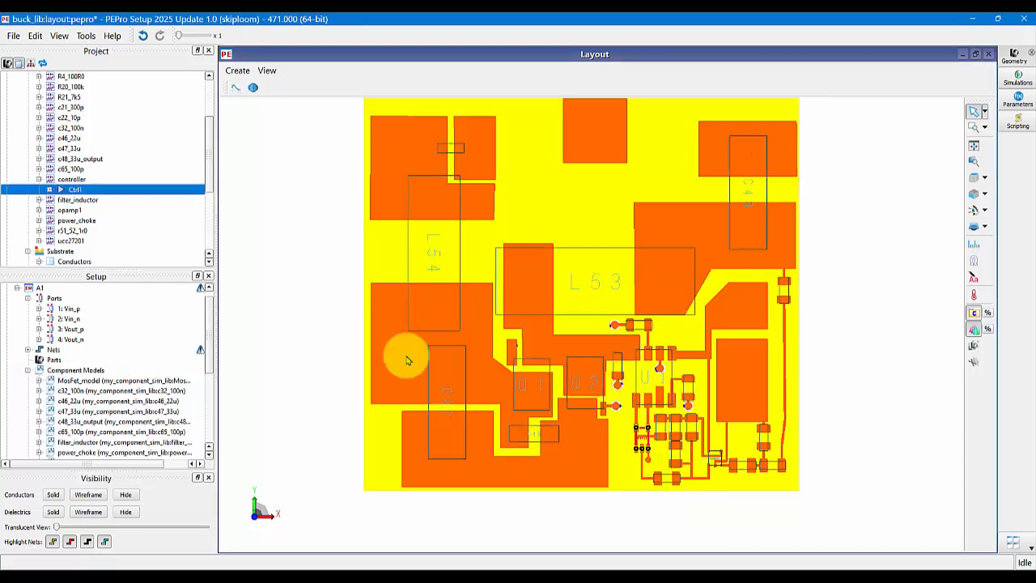
{"action": "left_click", "coordinate": [60, 180]}
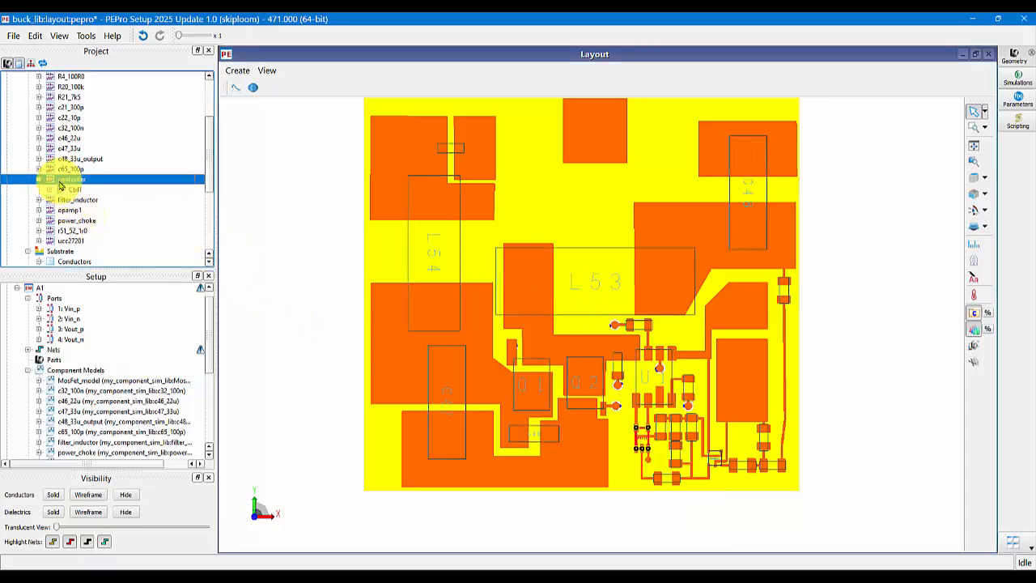
{"action": "left_click_drag", "start_coordinate": [60, 185], "coordinate": [71, 370]}
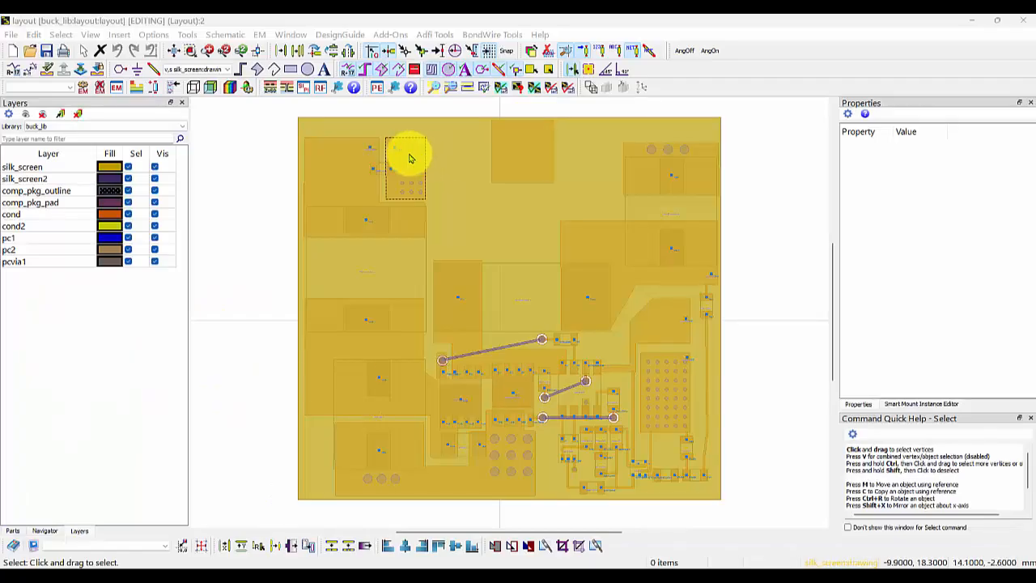
- Examine the Vin1 and VSS pins around the input capacitor in the ADS layout window
{"action": "scroll", "coordinate": [382, 152], "scroll_direction": "up", "scroll_amount": 2}
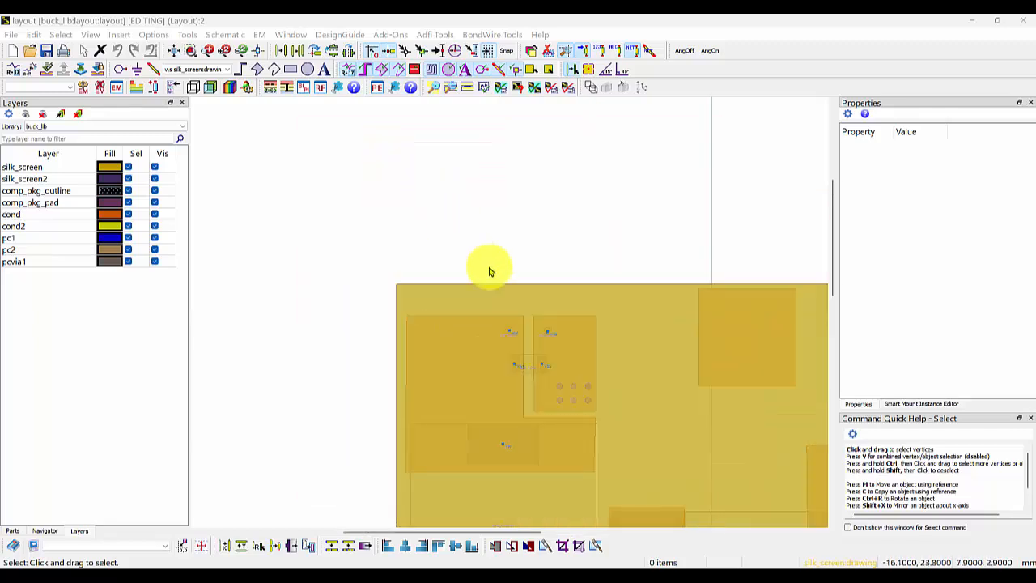
{"action": "scroll", "coordinate": [526, 342], "scroll_direction": "up", "scroll_amount": 2}
{"action": "scroll", "coordinate": [516, 338], "scroll_direction": "up", "scroll_amount": 1}
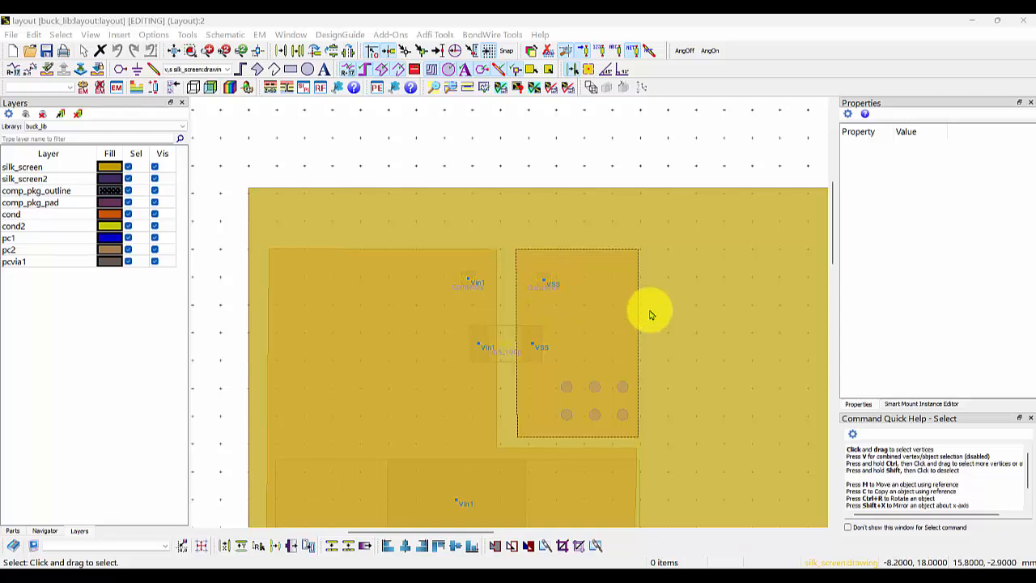
{"action": "scroll", "coordinate": [696, 328], "scroll_direction": "down", "scroll_amount": 3}
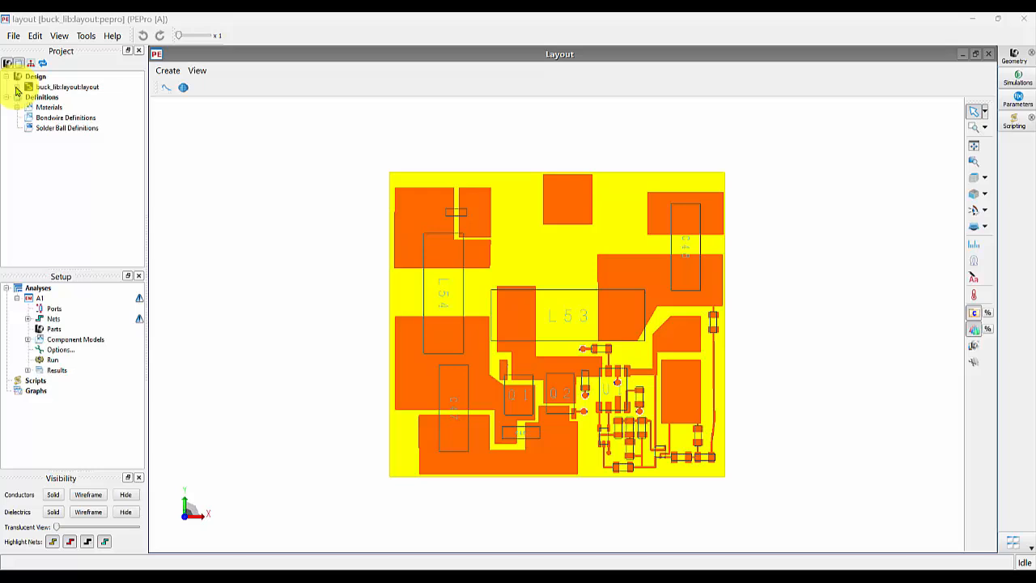
- Switch to the PEPro setup and expand the layout's Connector component to show its instances
{"action": "left_click", "coordinate": [17, 87]}
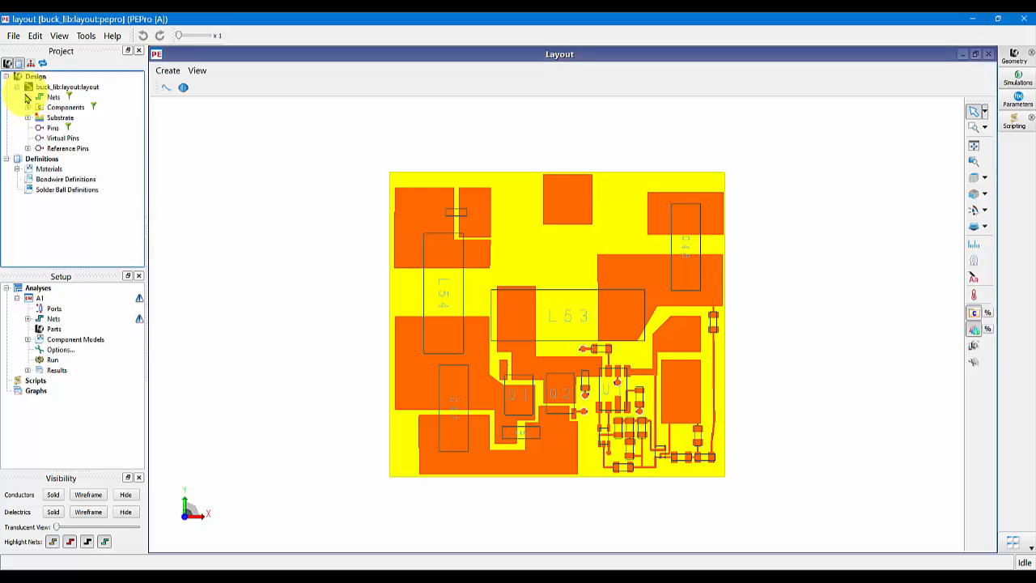
{"action": "left_click", "coordinate": [28, 107]}
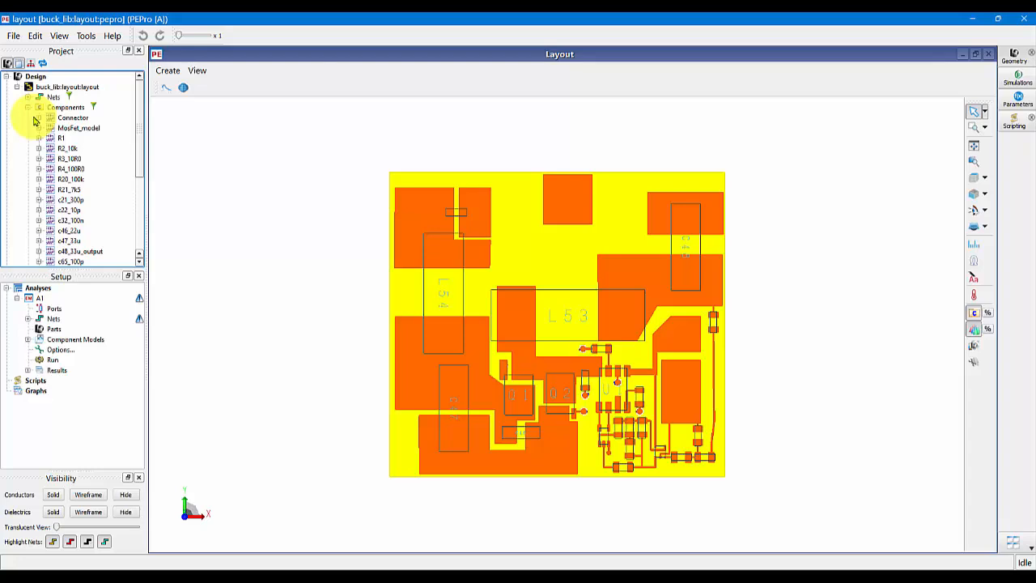
{"action": "left_click", "coordinate": [38, 119]}
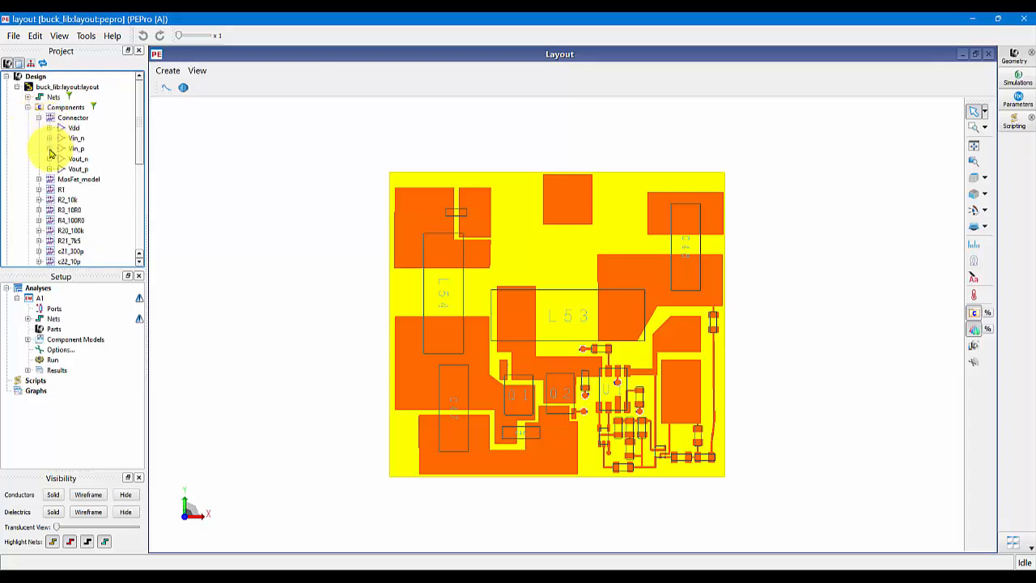
- Add a port to analysis A1 from the P1 :: Vin1 pin of the Vin_p connector and check its location
{"action": "left_click", "coordinate": [49, 150]}
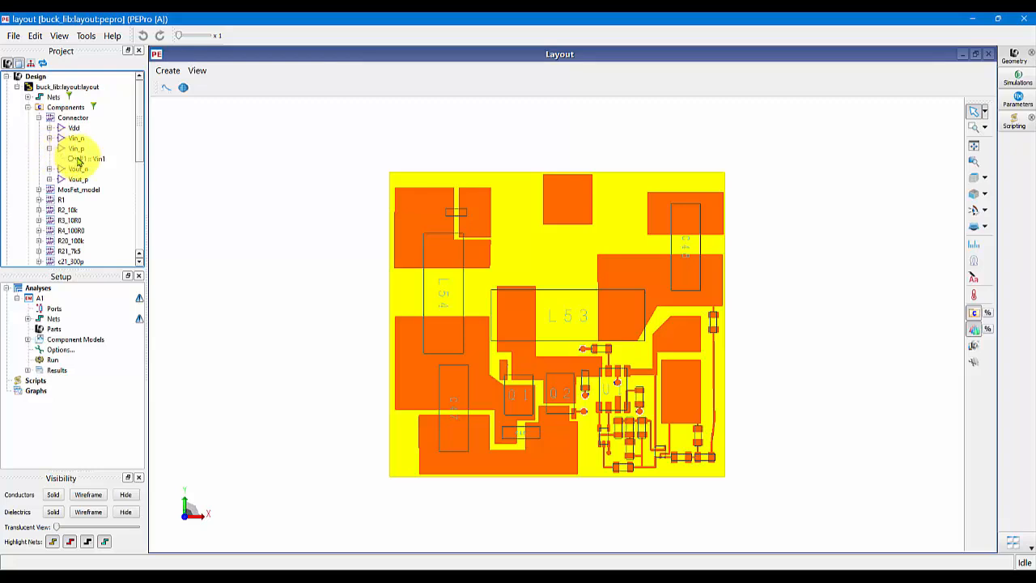
{"action": "left_click", "coordinate": [78, 160]}
{"action": "left_click_drag", "start_coordinate": [54, 266], "coordinate": [53, 316]}
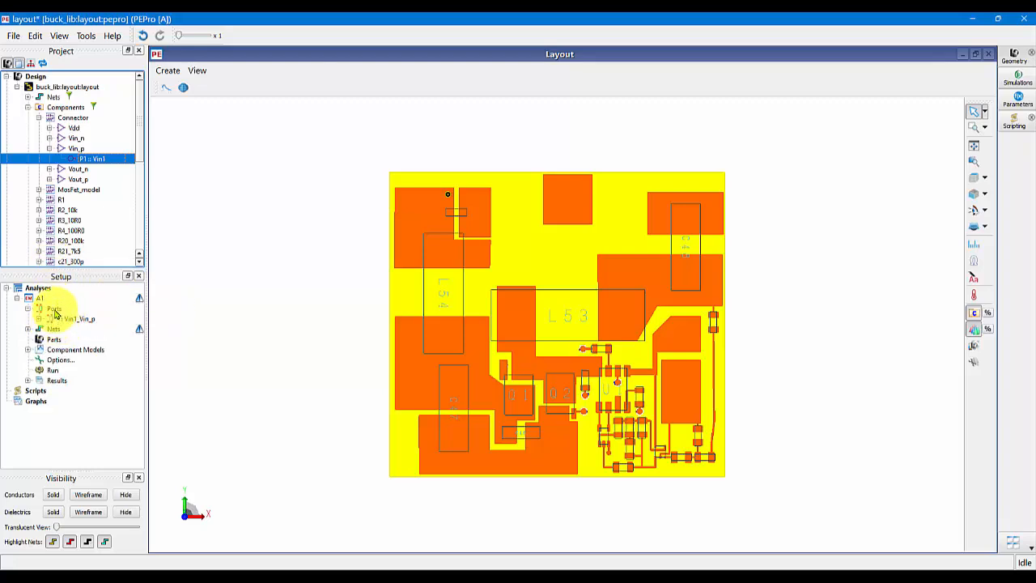
{"action": "left_click", "coordinate": [53, 311]}
{"action": "left_click_drag", "start_coordinate": [269, 282], "coordinate": [505, 315]}
{"action": "scroll", "coordinate": [571, 241], "scroll_direction": "up", "scroll_amount": 5}
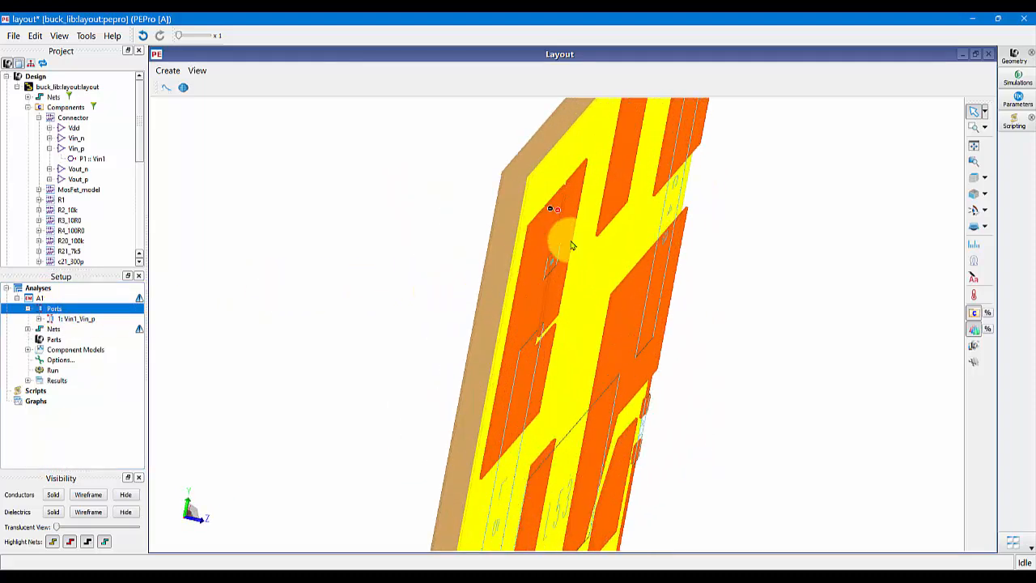
{"action": "left_click_drag", "start_coordinate": [571, 245], "coordinate": [424, 200]}
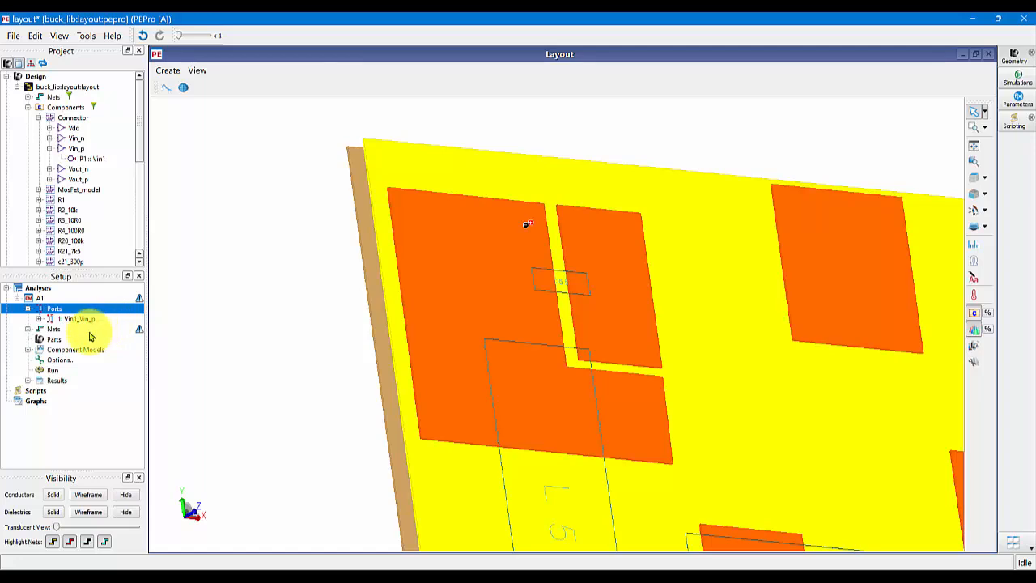
- Rename the first port as Vin_p
{"action": "left_click", "coordinate": [74, 320]}
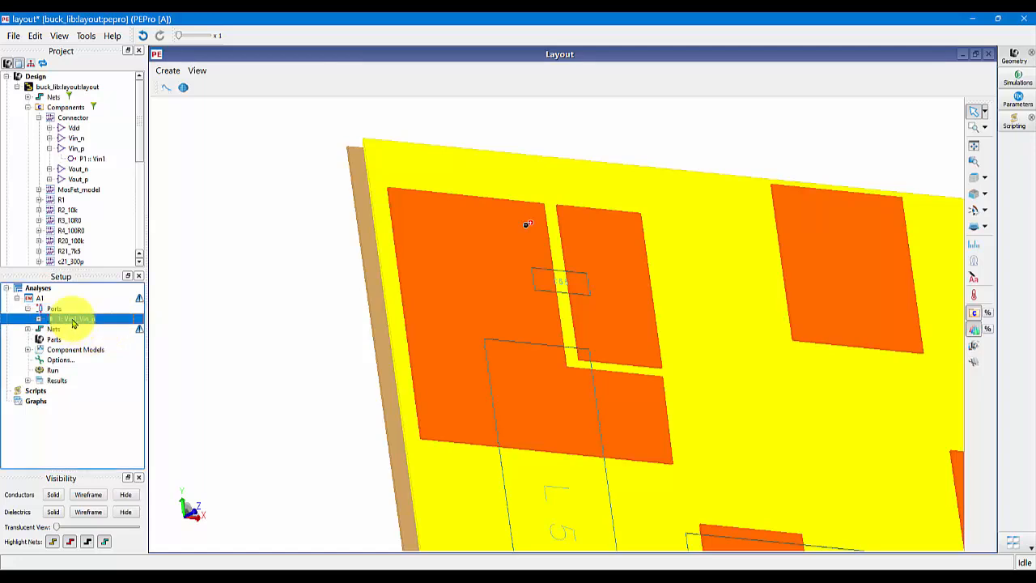
{"action": "left_click", "coordinate": [74, 319]}
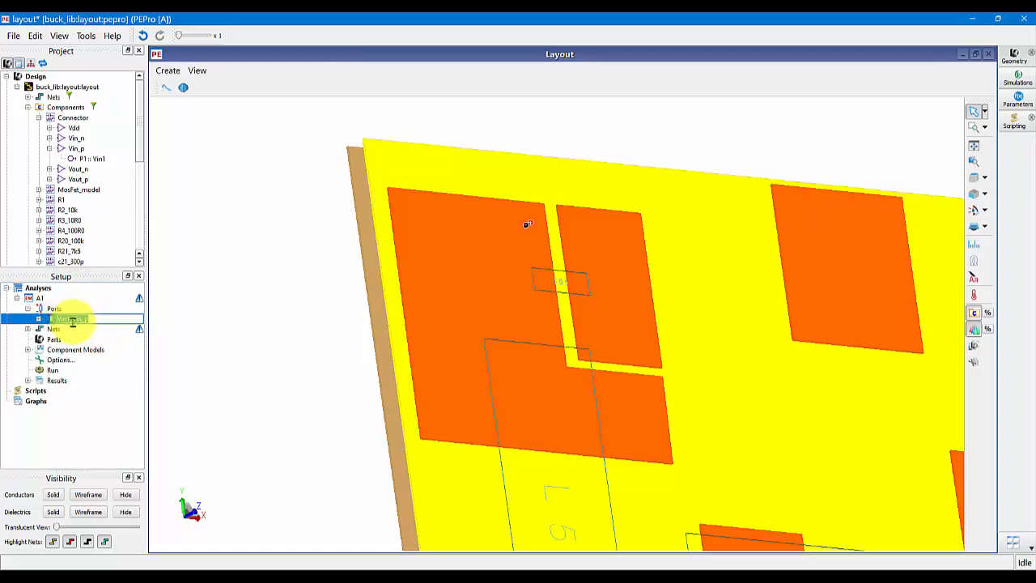
{"action": "left_click_drag", "start_coordinate": [72, 321], "coordinate": [22, 319]}
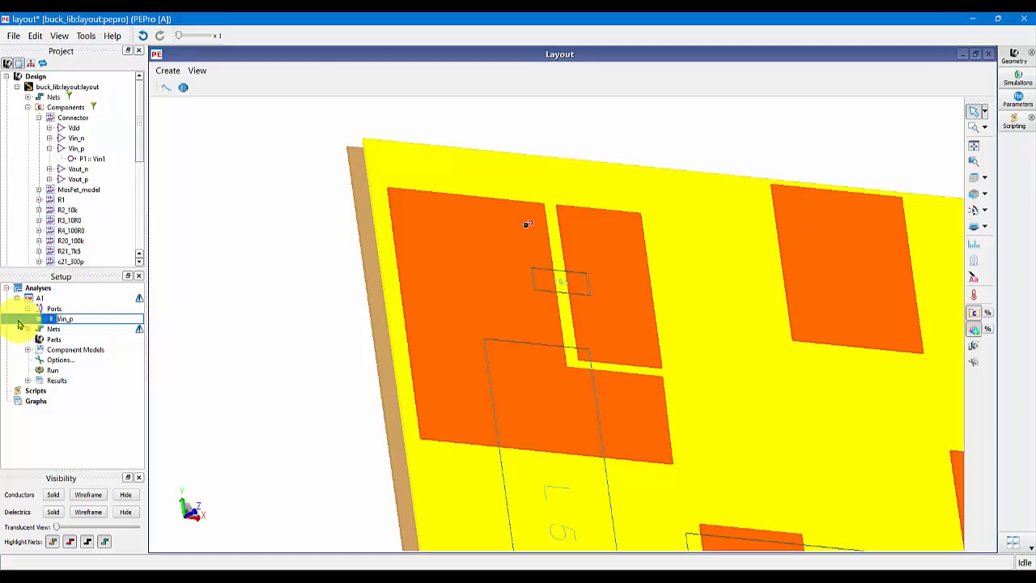
{"action": "left_click", "coordinate": [224, 288]}
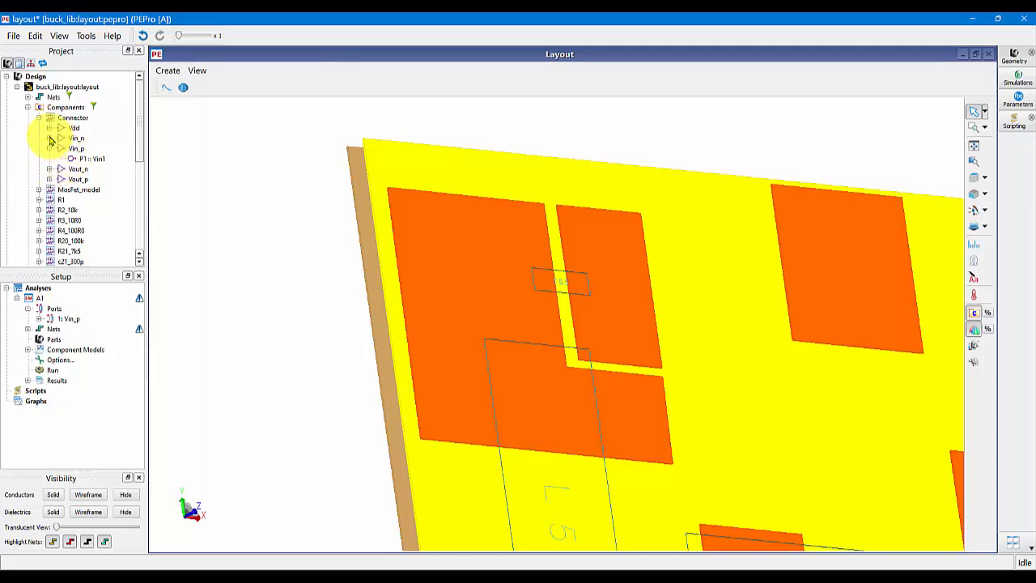
- Add a second port using the Vin_n connector's P1 :: VSS pin and delete the Vin_p.P1 pin from it
{"action": "left_click", "coordinate": [50, 140]}
{"action": "left_click_drag", "start_coordinate": [81, 149], "coordinate": [63, 330]}
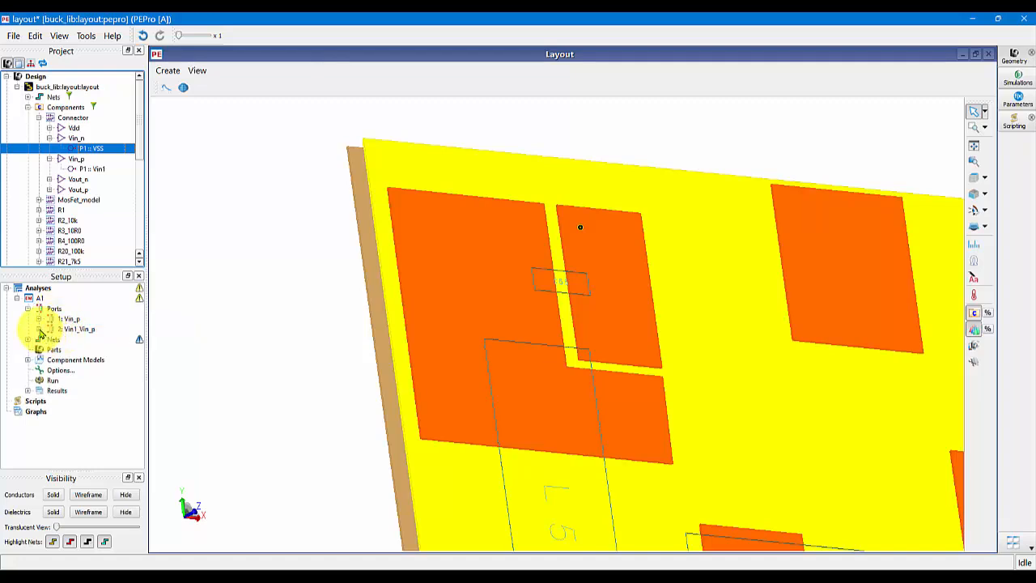
{"action": "left_click", "coordinate": [39, 329]}
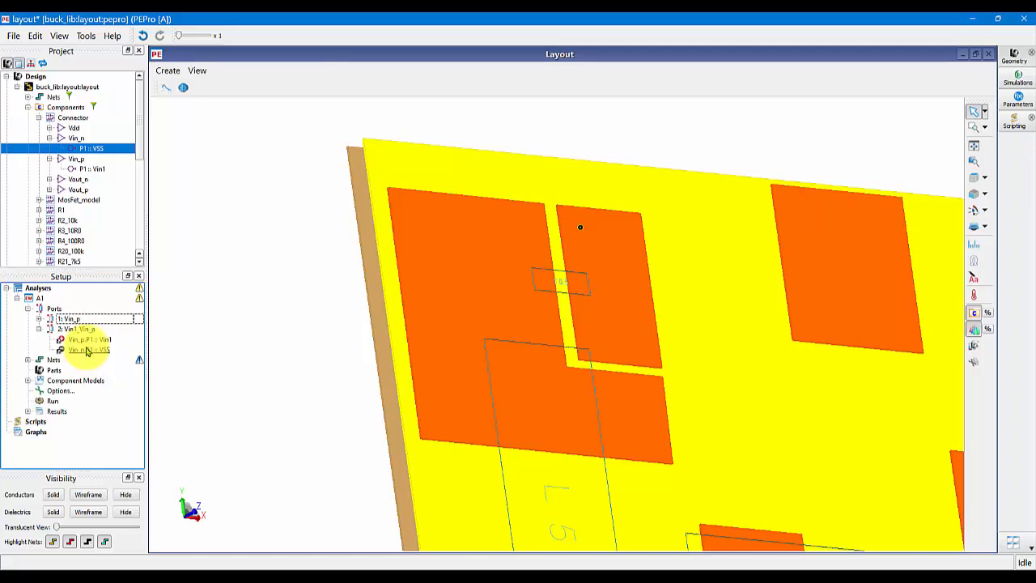
{"action": "left_click", "coordinate": [87, 341]}
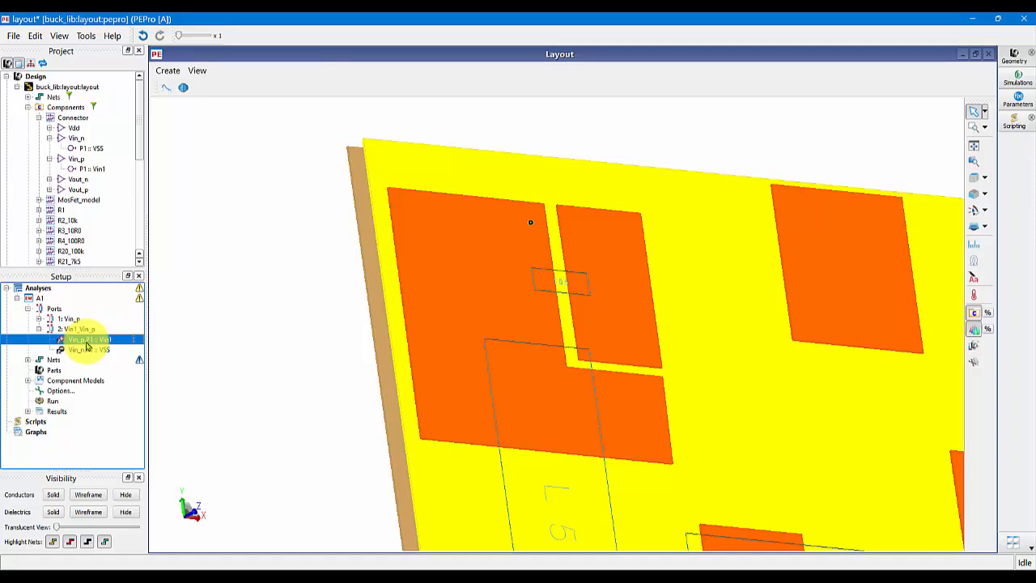
{"action": "right_click", "coordinate": [88, 344]}
{"action": "left_click", "coordinate": [112, 372]}
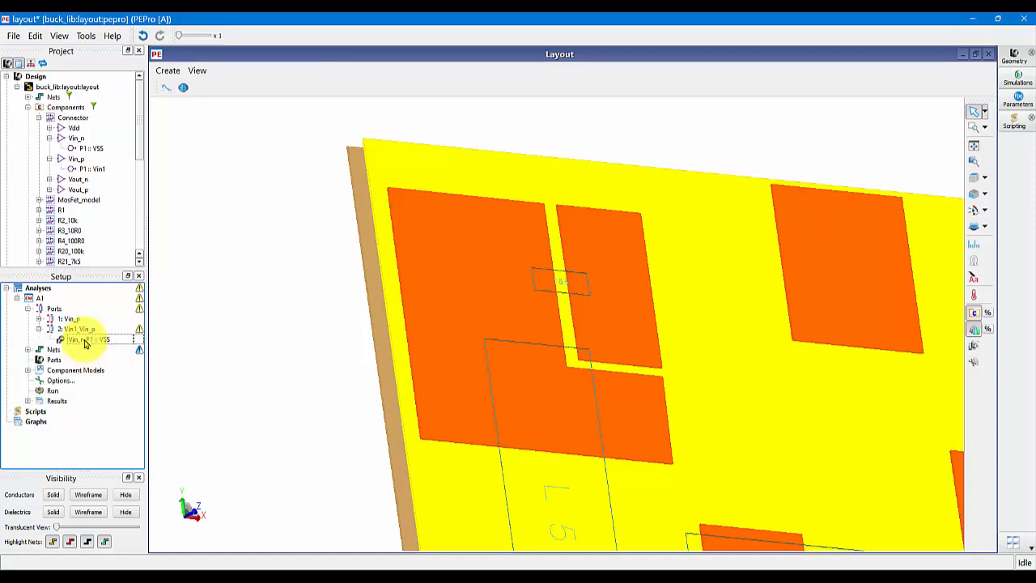
- Change the polarity of the Vin_n.P1 pin and copy the first port's cond2 reference pin into the second port
{"action": "right_click", "coordinate": [84, 340]}
{"action": "left_click", "coordinate": [114, 348]}
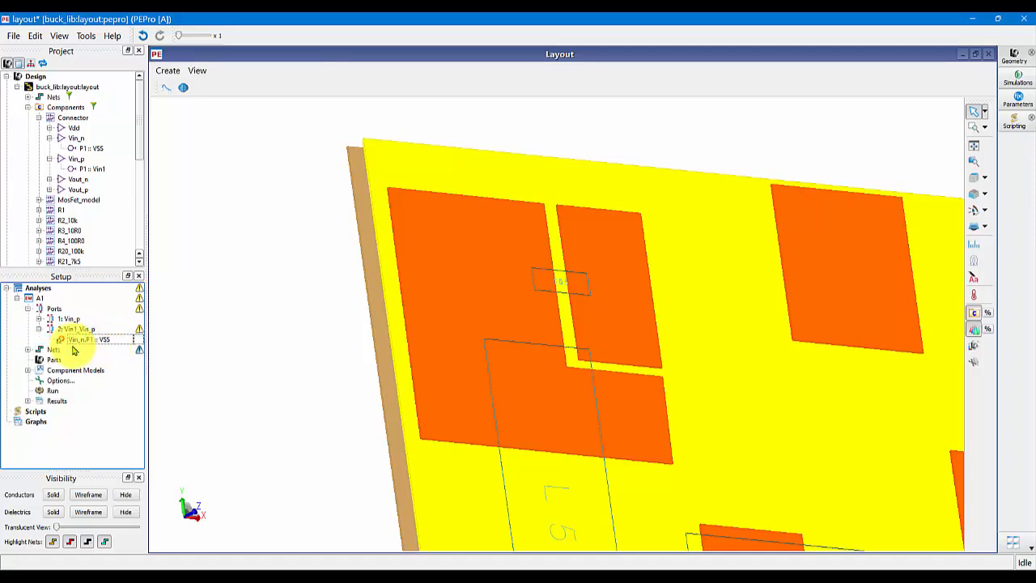
{"action": "left_click", "coordinate": [39, 319]}
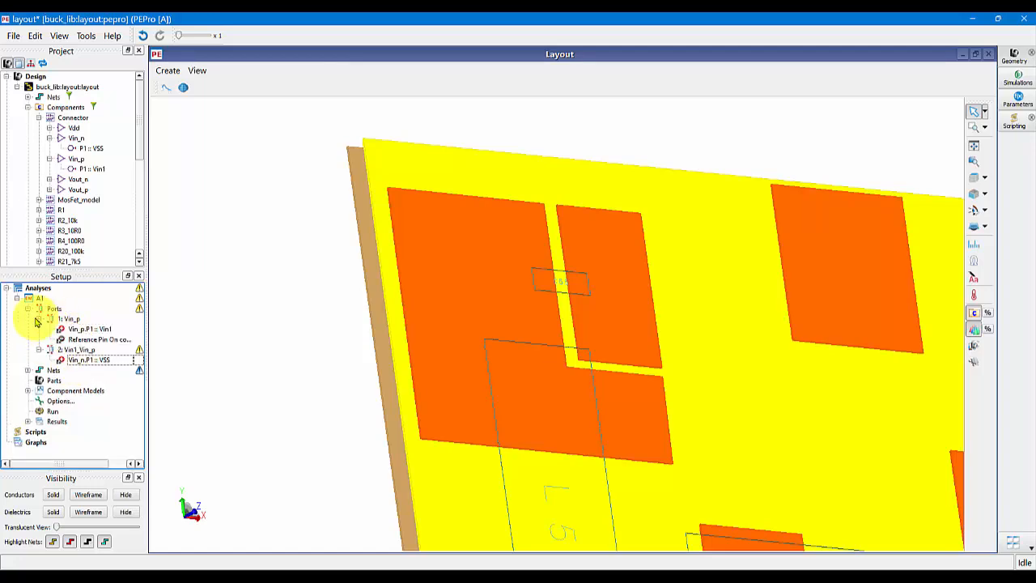
{"action": "left_click", "coordinate": [75, 340]}
{"action": "left_click_drag", "start_coordinate": [75, 343], "coordinate": [77, 350]}
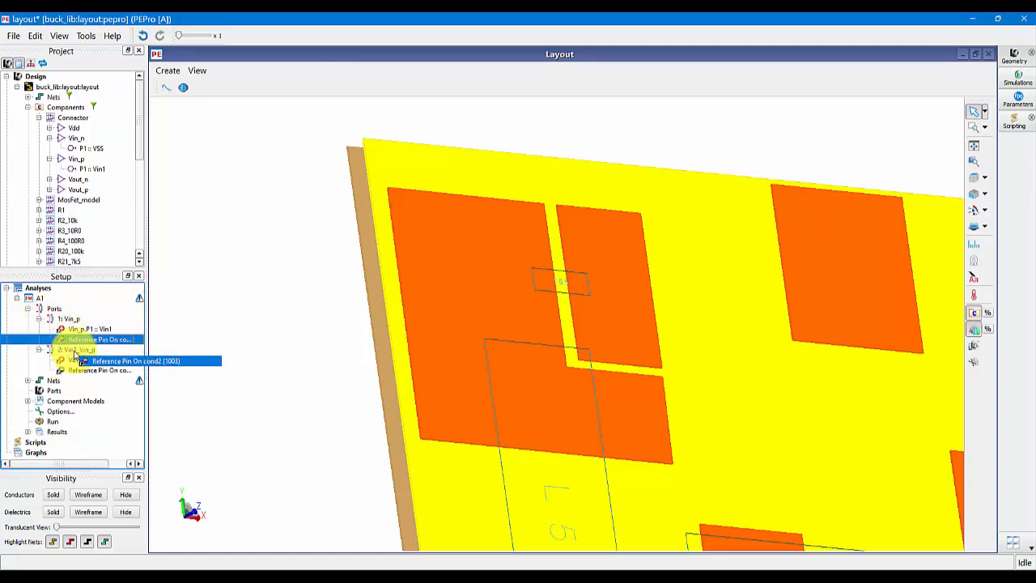
{"action": "left_click", "coordinate": [97, 361]}
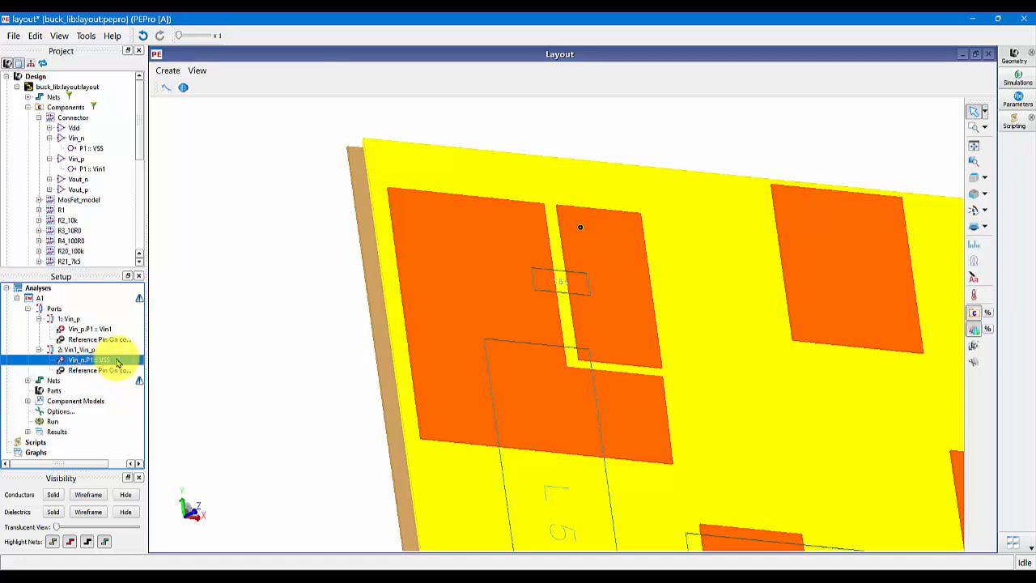
- Rename the second port as Vin_n
{"action": "double_click", "coordinate": [99, 352]}
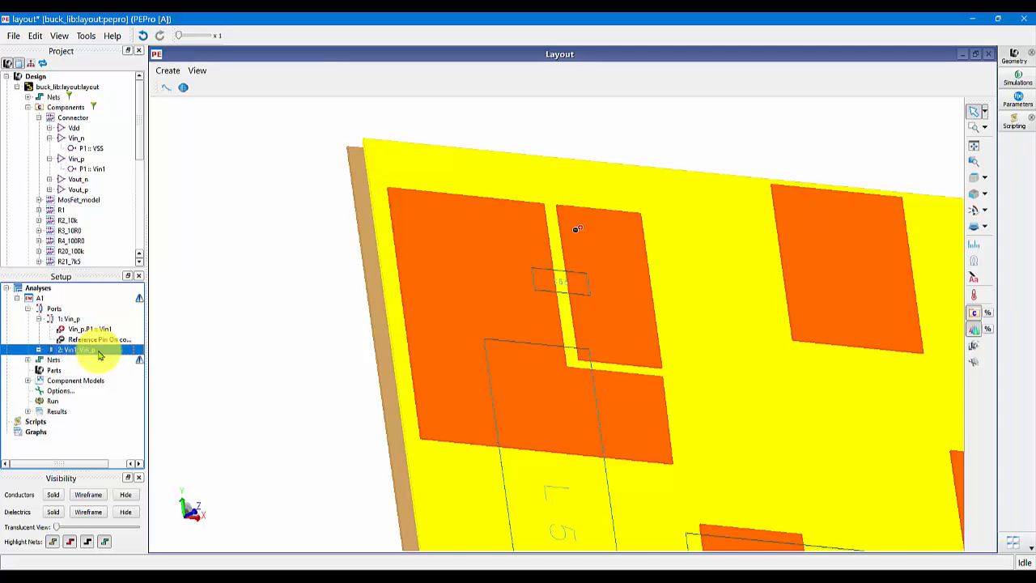
{"action": "left_click", "coordinate": [99, 351]}
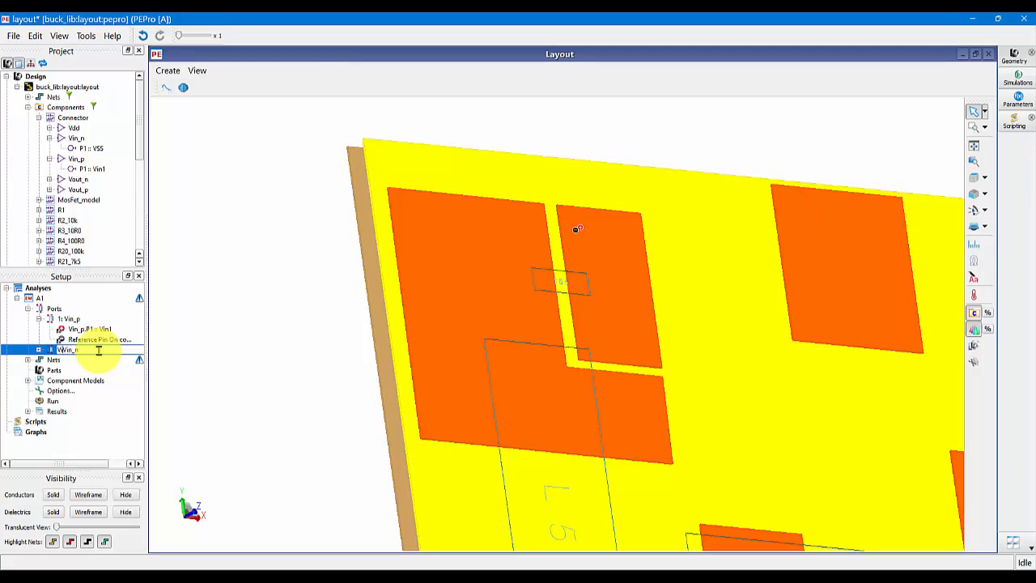
{"action": "left_click", "coordinate": [178, 331]}
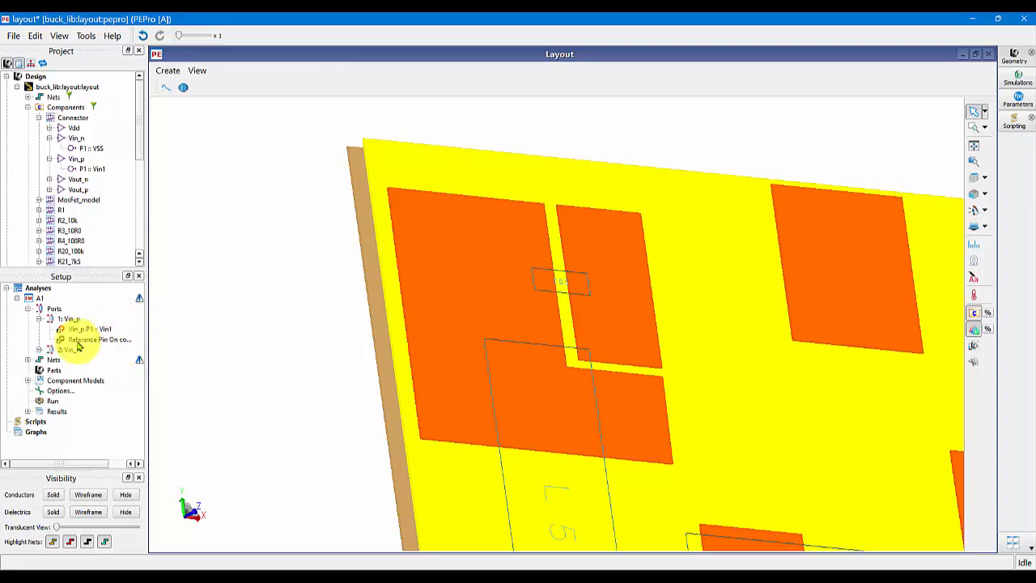
{"action": "left_click", "coordinate": [42, 321]}
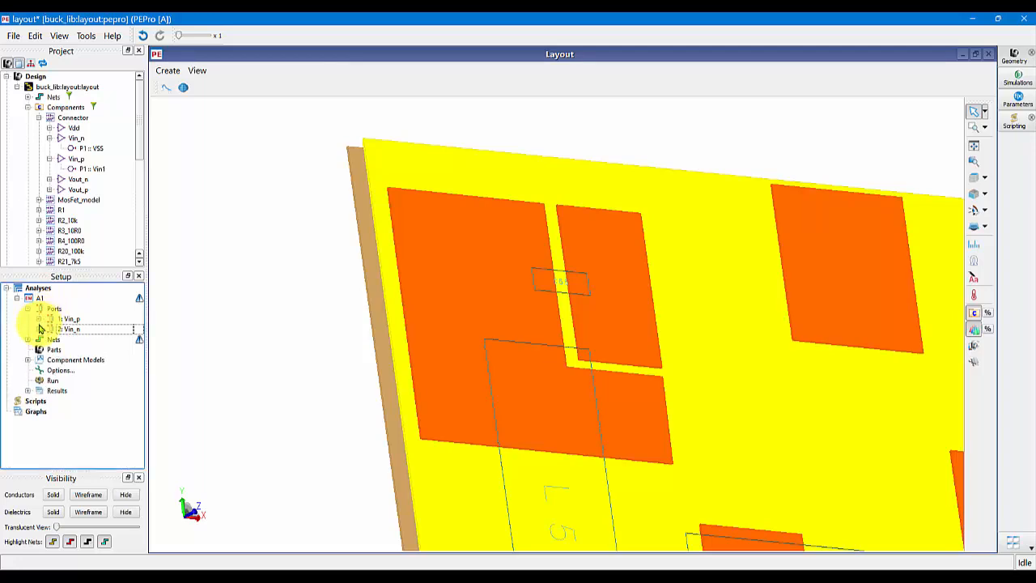
- Add ports from the P1 pins of the Vout_p and Vout_n connectors, naming the first of them Vout_p
{"action": "double_click", "coordinate": [78, 190]}
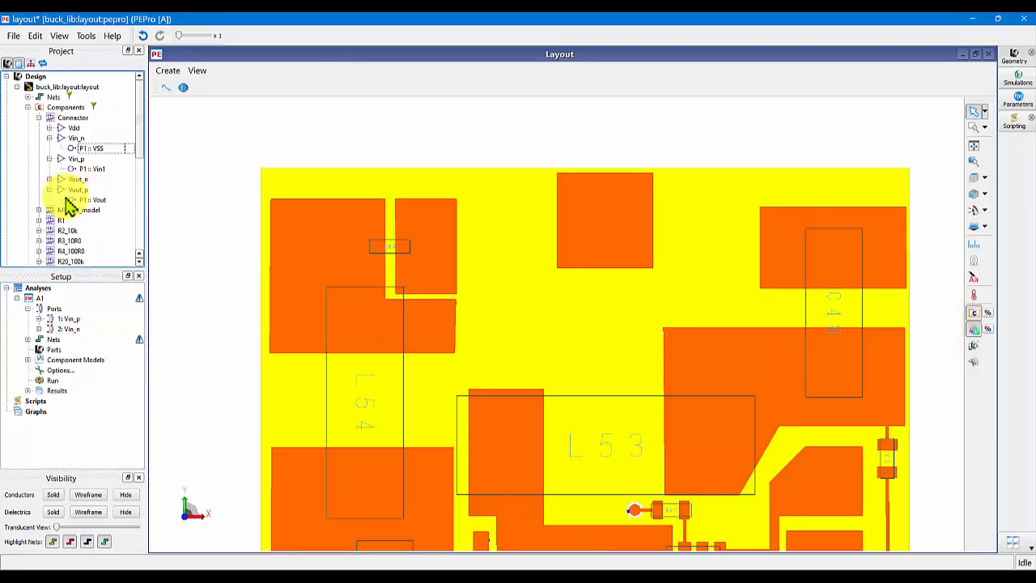
{"action": "left_click_drag", "start_coordinate": [81, 199], "coordinate": [61, 318]}
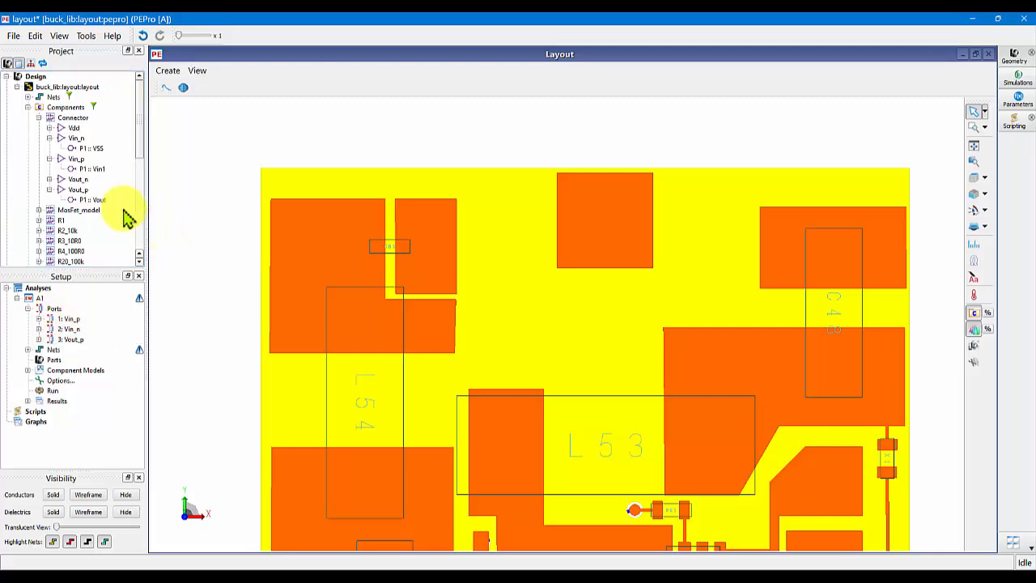
{"action": "left_click", "coordinate": [50, 179]}
{"action": "left_click", "coordinate": [89, 191]}
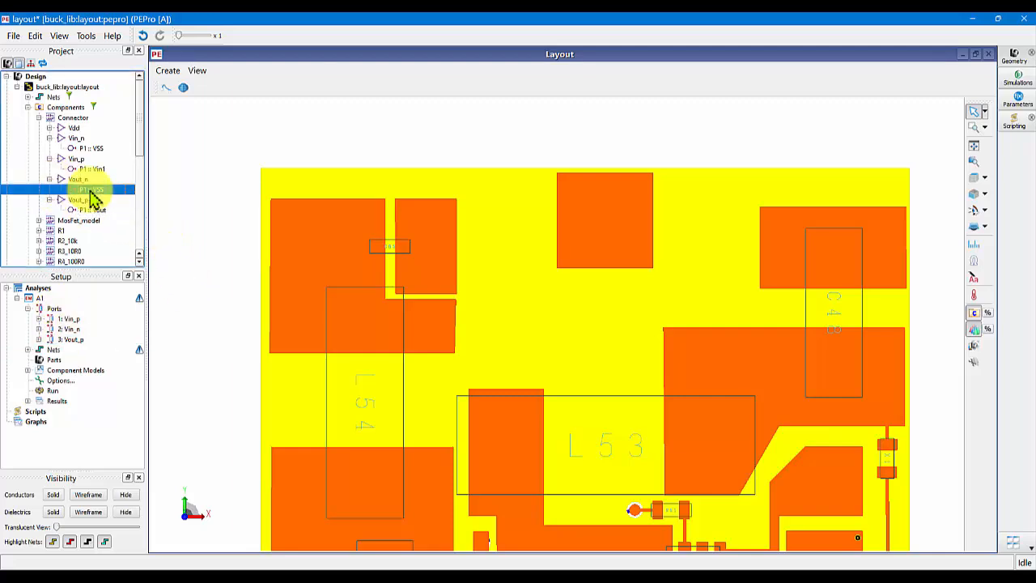
{"action": "left_click_drag", "start_coordinate": [91, 198], "coordinate": [63, 326]}
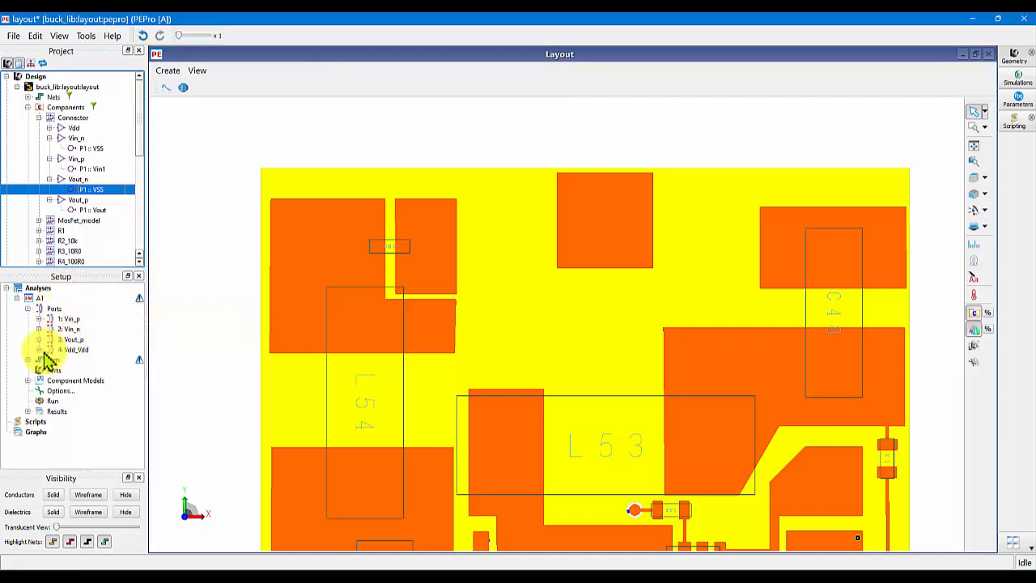
- Rename the fourth port as Vout_n and delete the Vdd.P1 pin from it
{"action": "left_click", "coordinate": [78, 351]}
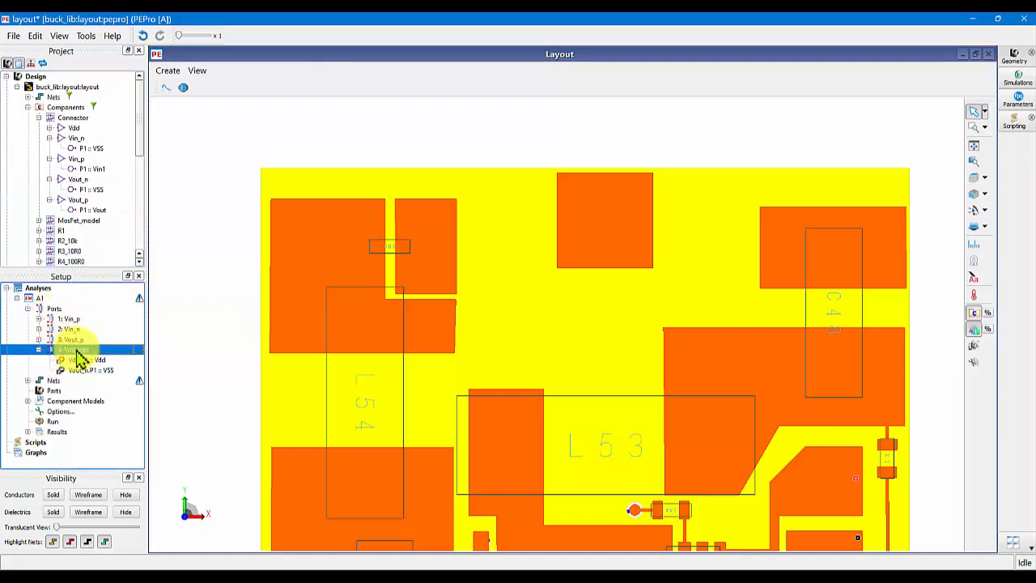
{"action": "left_click", "coordinate": [77, 351]}
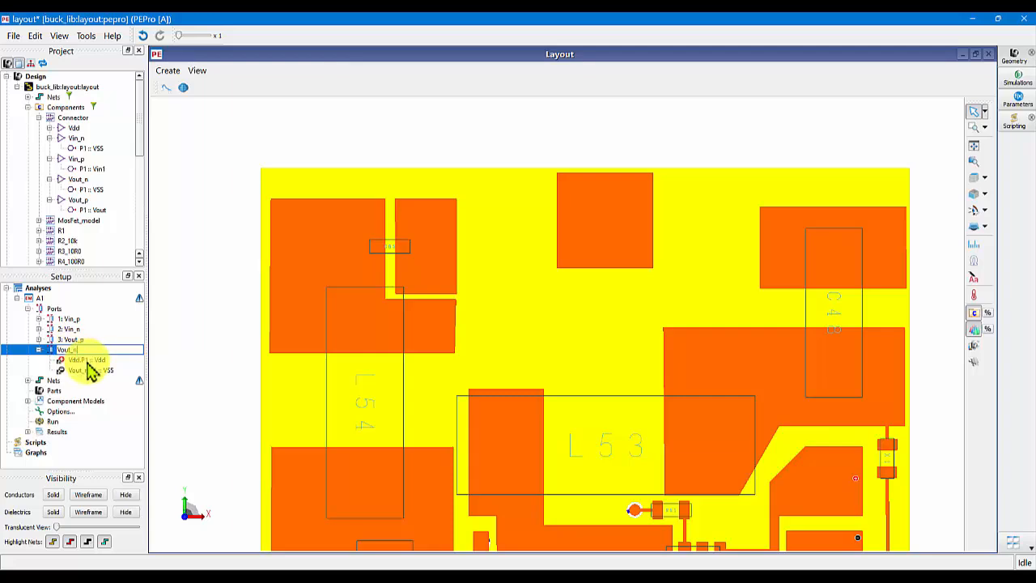
{"action": "left_click", "coordinate": [86, 361]}
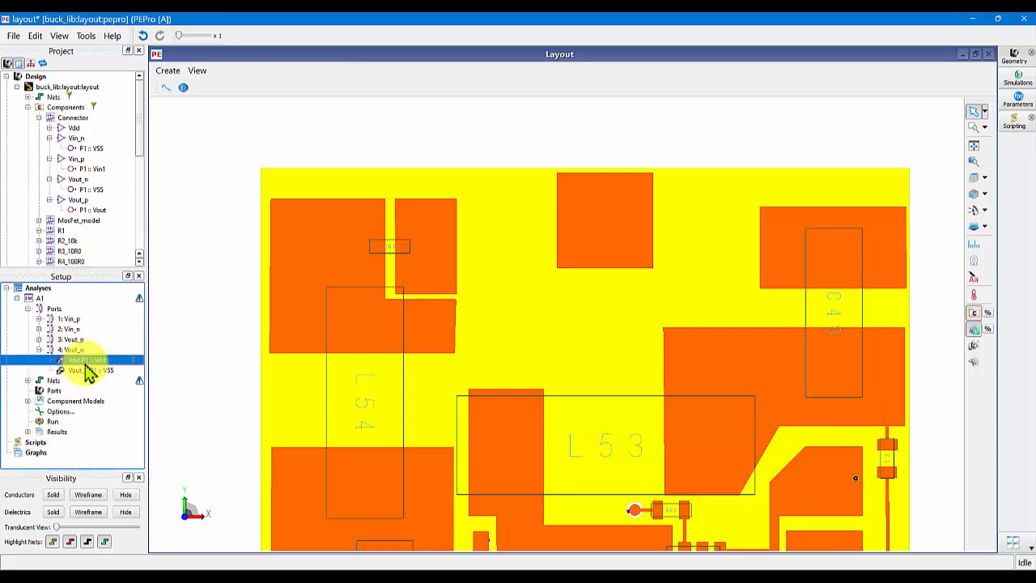
{"action": "right_click", "coordinate": [87, 363]}
{"action": "left_click", "coordinate": [102, 387]}
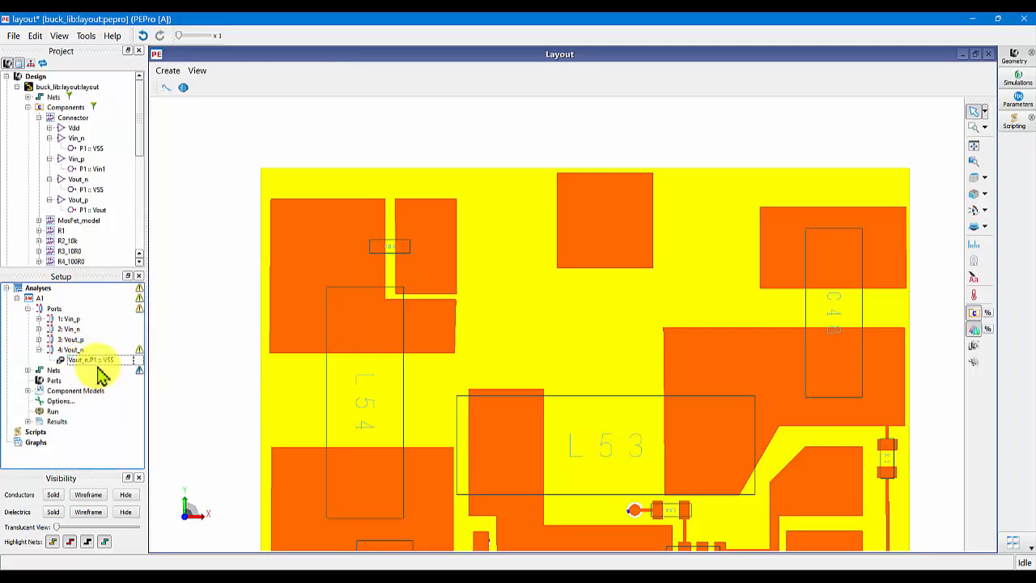
- Change the polarity of the Vout_n.P1 pin and copy the Vout_p port's reference pin into the Vout_n port
{"action": "left_click", "coordinate": [96, 361]}
{"action": "right_click", "coordinate": [95, 361]}
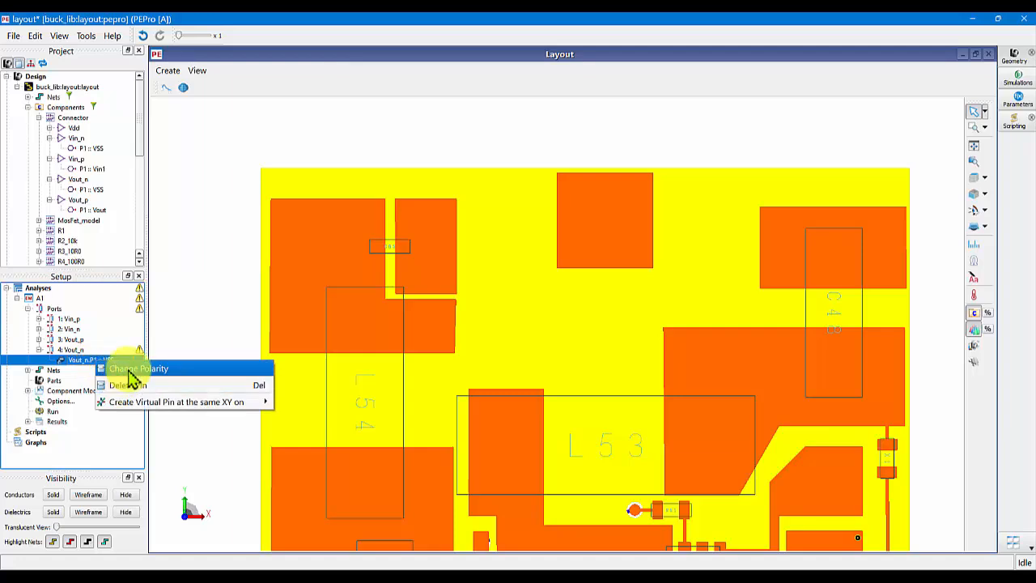
{"action": "left_click", "coordinate": [130, 370]}
{"action": "left_click", "coordinate": [38, 339]}
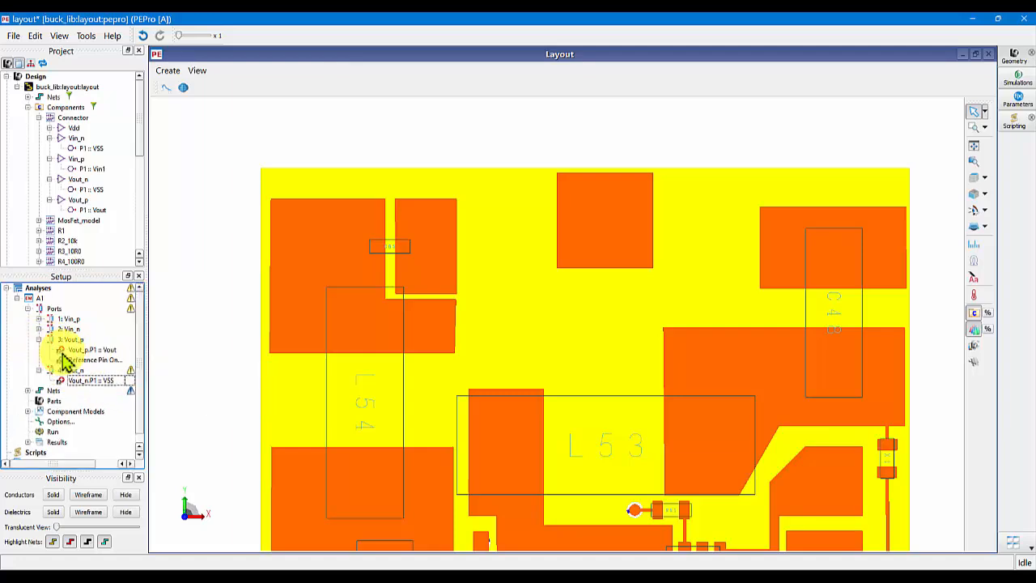
{"action": "left_click_drag", "start_coordinate": [65, 361], "coordinate": [129, 377]}
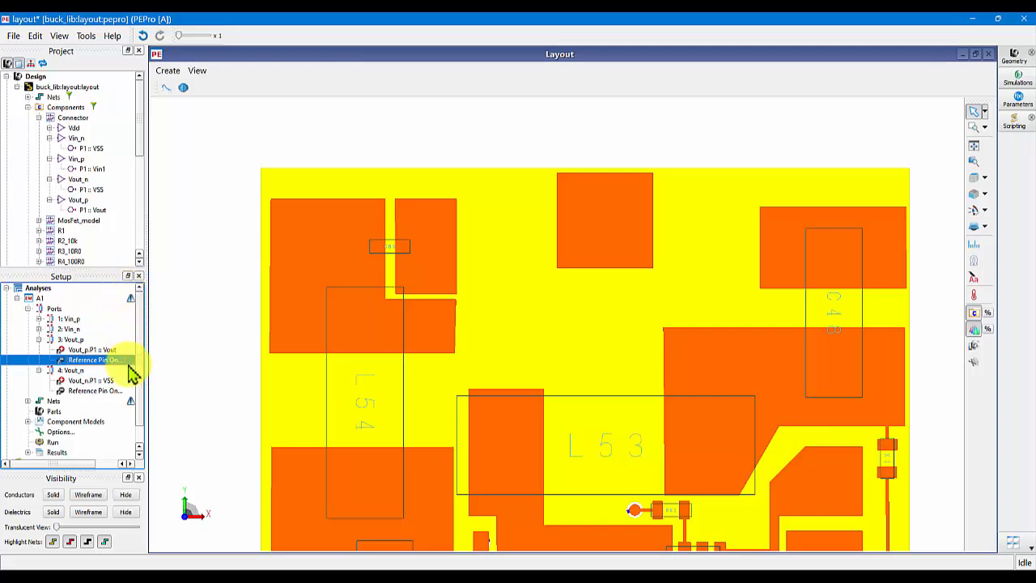
- Highlight all ports on the layout and stretch the layer thickness scale to x 34 to examine their pins in 3D
{"action": "mouse_move", "coordinate": [134, 410]}
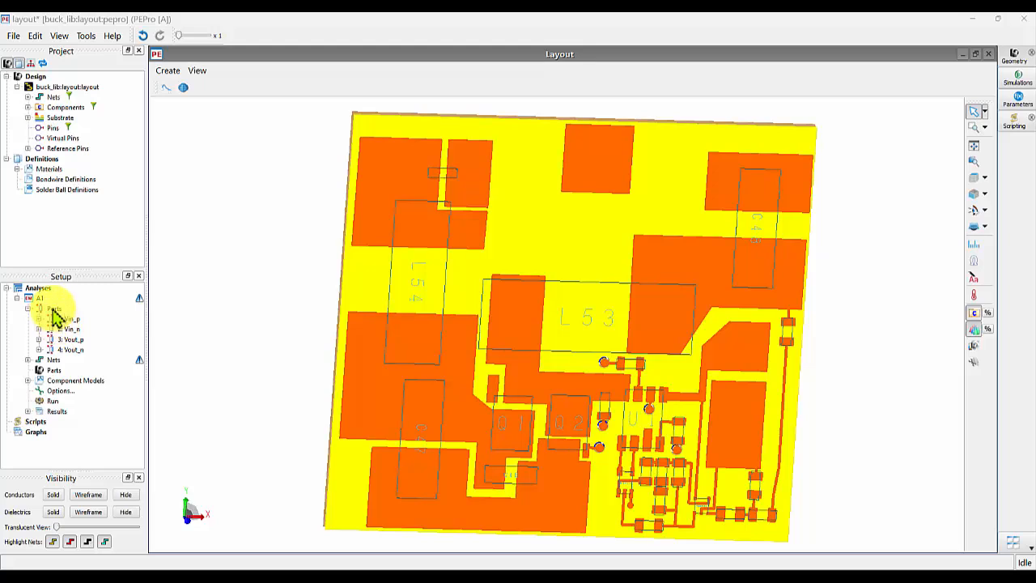
{"action": "left_click", "coordinate": [53, 309]}
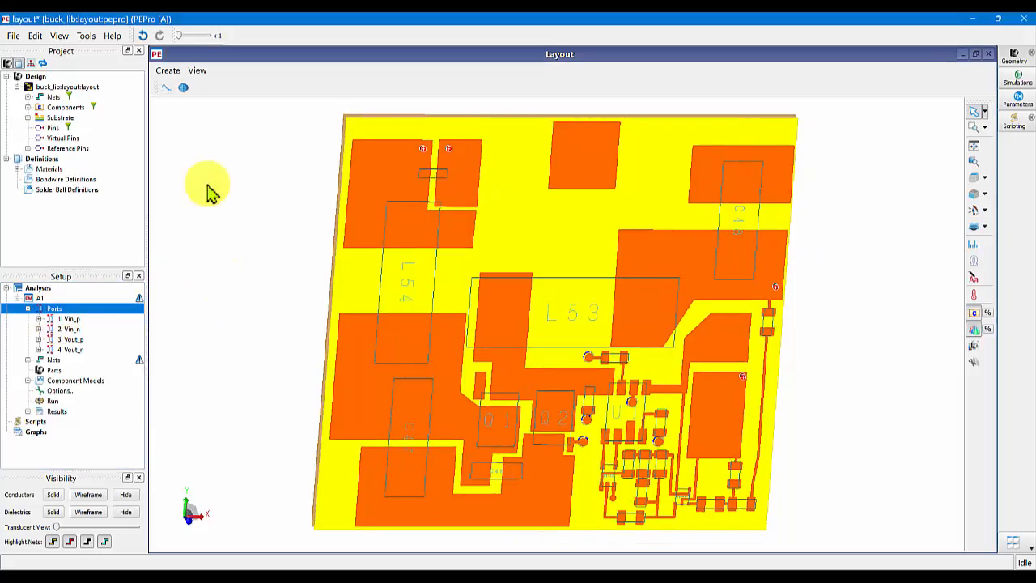
{"action": "left_click_drag", "start_coordinate": [180, 35], "coordinate": [197, 37]}
{"action": "left_click_drag", "start_coordinate": [285, 167], "coordinate": [449, 271]}
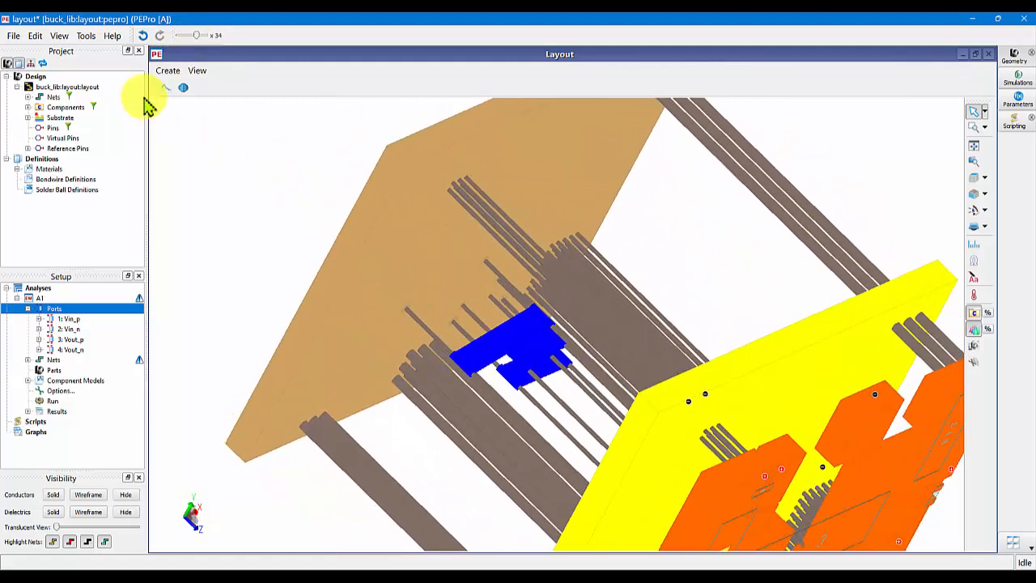
{"action": "left_click_drag", "start_coordinate": [685, 410], "coordinate": [535, 324]}
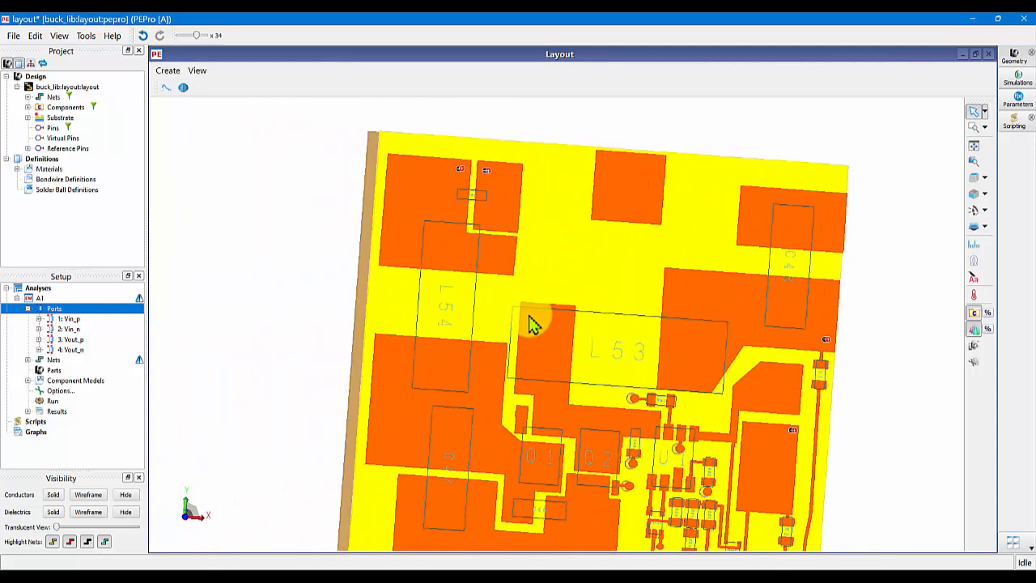
- Return the layout to the top view and hide the pc2, pc1 and cond conductor layers, leaving cond2 shown
{"action": "mouse_move", "coordinate": [531, 324]}
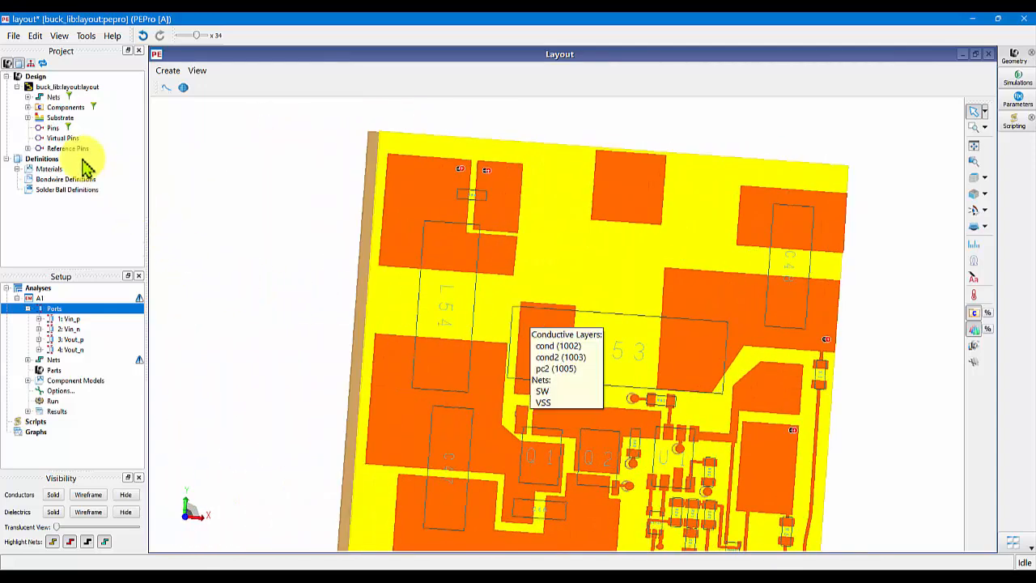
{"action": "left_click", "coordinate": [976, 179]}
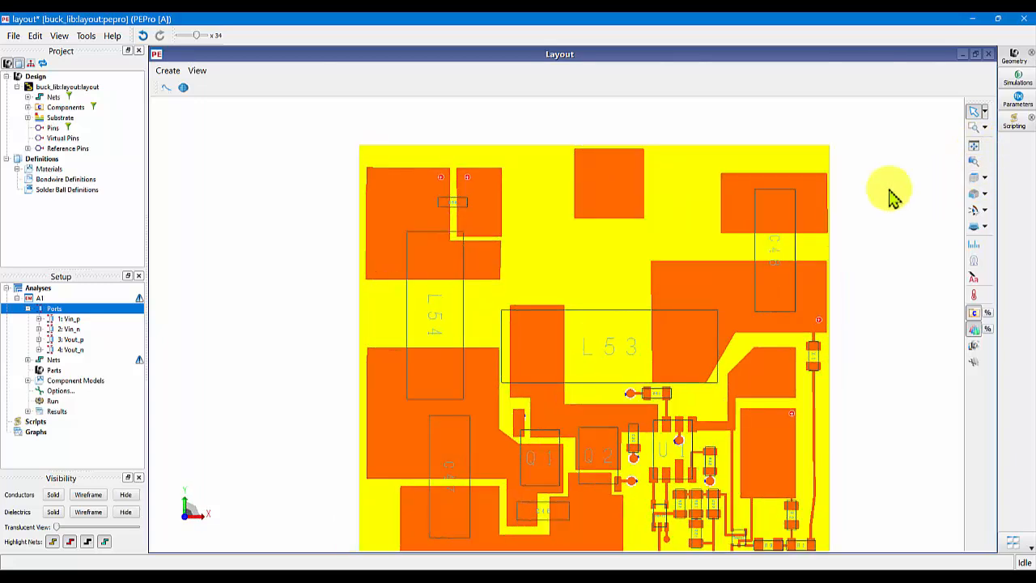
{"action": "left_click", "coordinate": [28, 118]}
{"action": "left_click", "coordinate": [38, 128]}
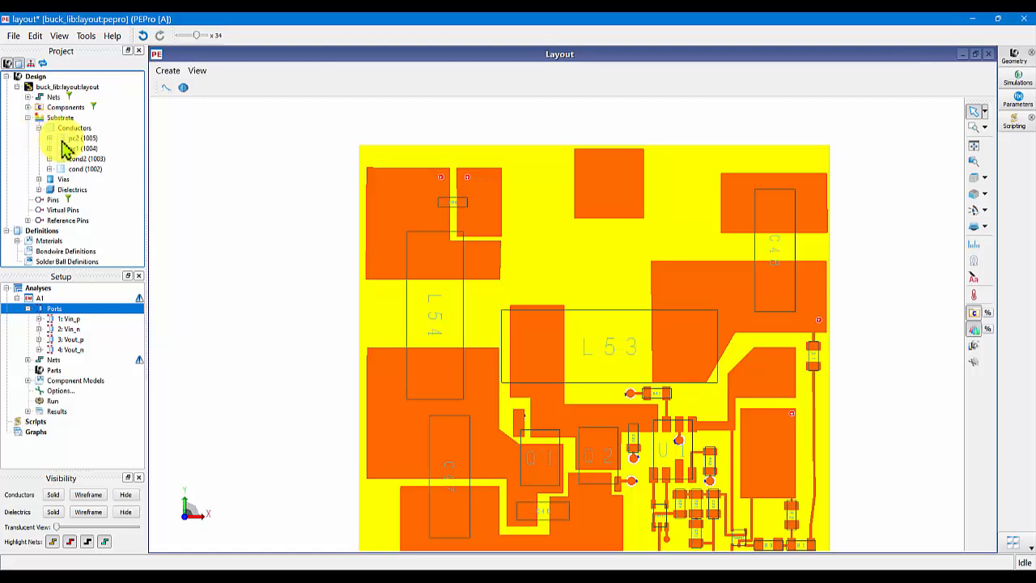
{"action": "left_click", "coordinate": [66, 140]}
{"action": "left_click", "coordinate": [73, 149], "text": "ctrl"}
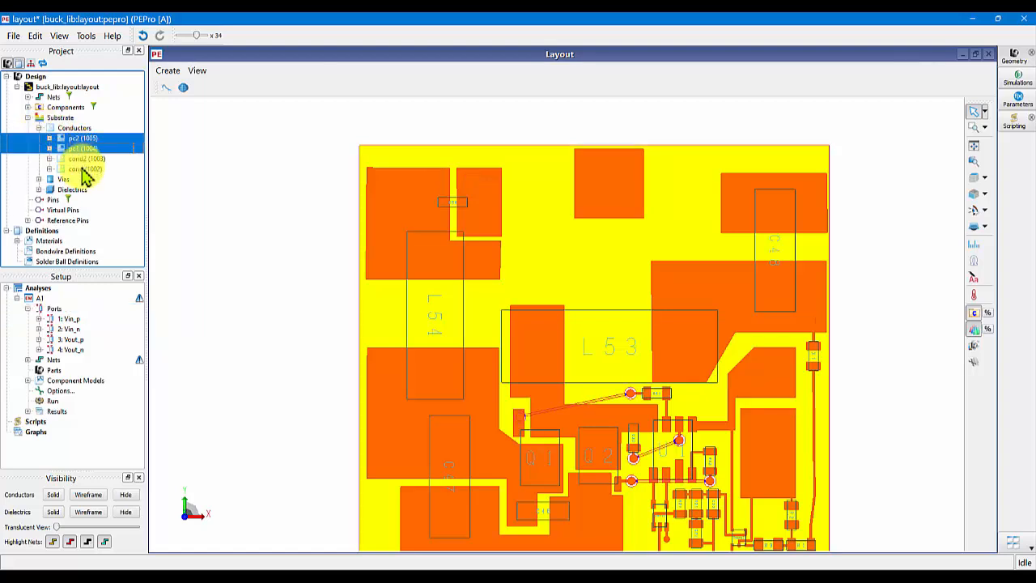
{"action": "left_click", "coordinate": [83, 169], "text": "ctrl"}
{"action": "right_click", "coordinate": [82, 170]}
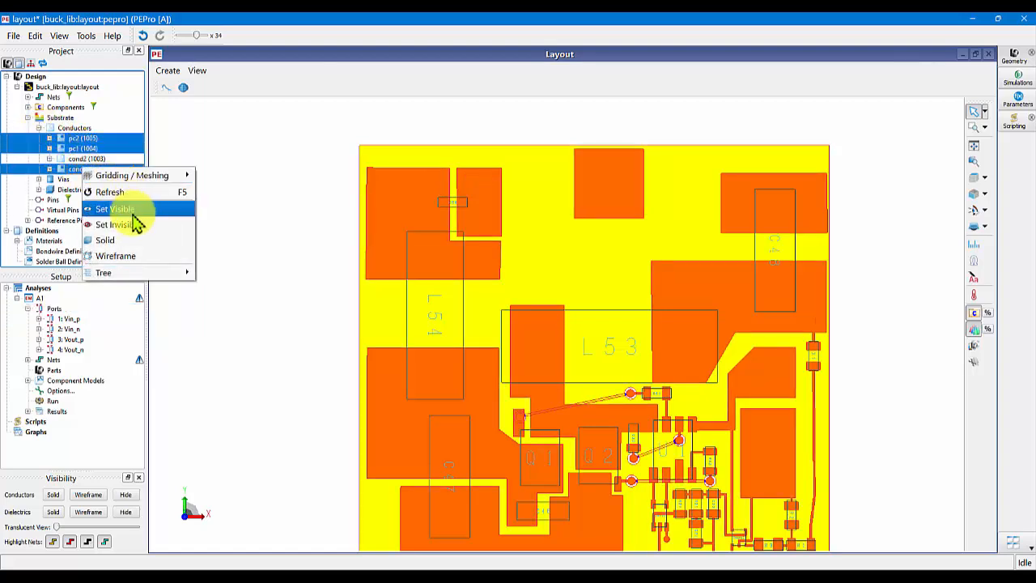
{"action": "left_click", "coordinate": [132, 227]}
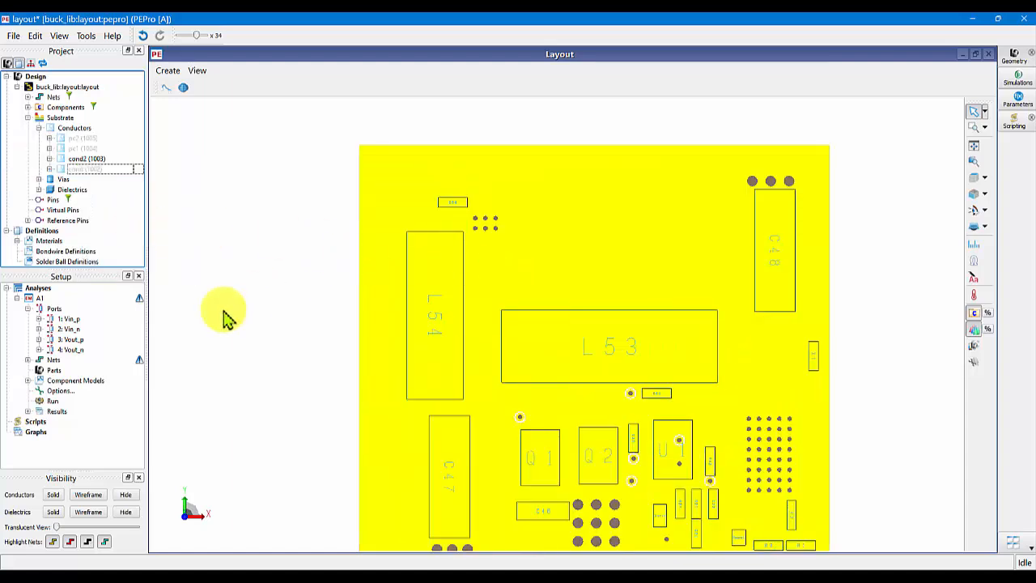
- Highlight all ports over the cond2 layer and examine the port pins near the via array beside U1
{"action": "left_click", "coordinate": [50, 311]}
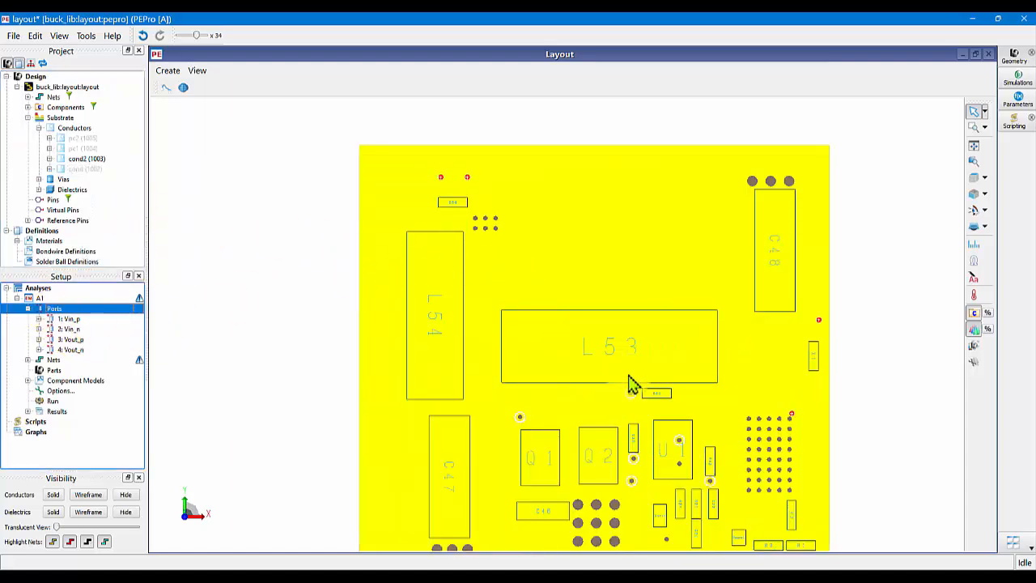
{"action": "left_click_drag", "start_coordinate": [629, 376], "coordinate": [566, 349]}
{"action": "scroll", "coordinate": [730, 374], "scroll_direction": "up", "scroll_amount": 1}
{"action": "scroll", "coordinate": [732, 380], "scroll_direction": "up", "scroll_amount": 1}
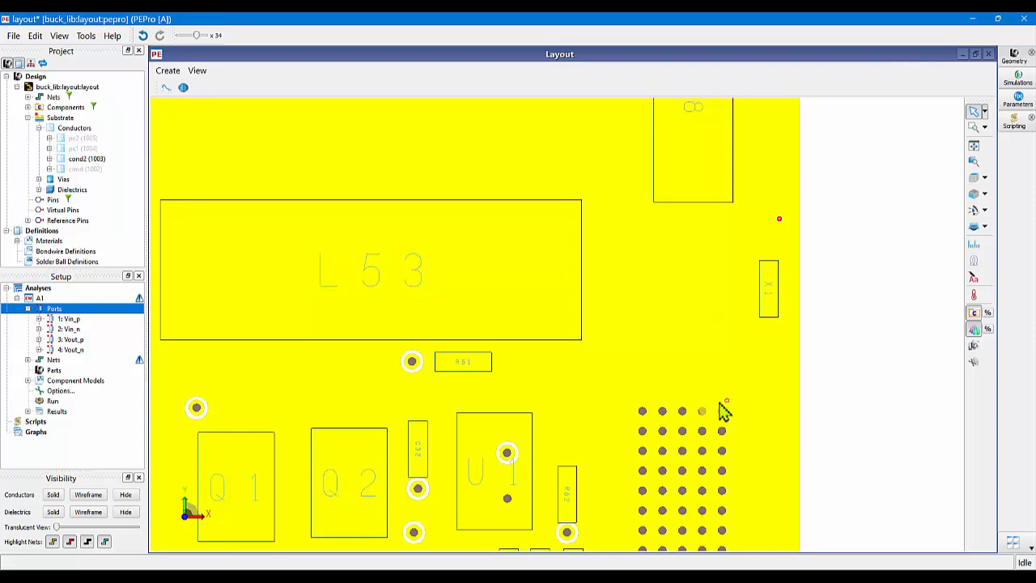
{"action": "mouse_move", "coordinate": [725, 413]}
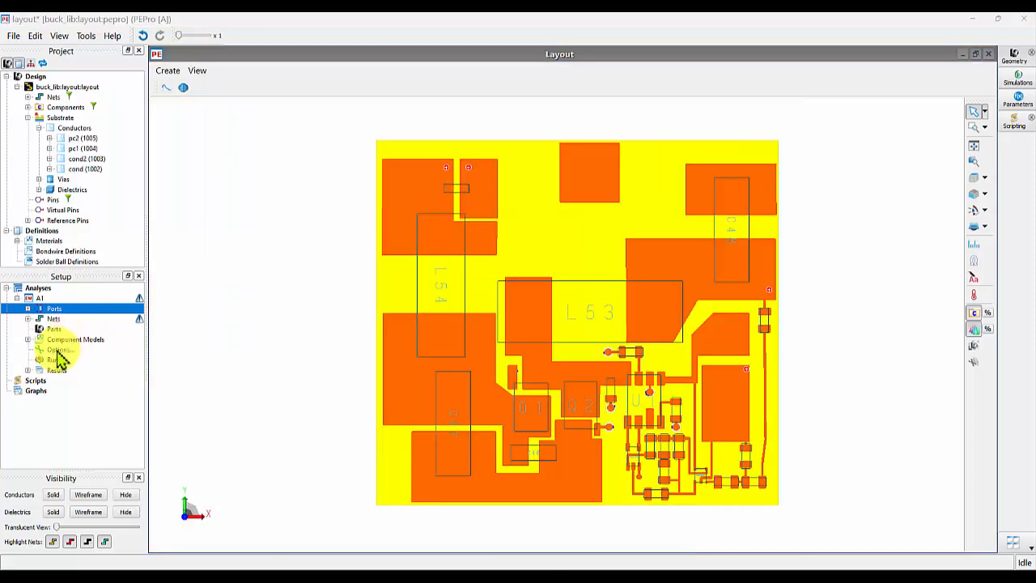
- Set the switching frequency of analysis A1's SMPS frequency plan to 0.25 MHz and save the options
{"action": "double_click", "coordinate": [50, 348]}
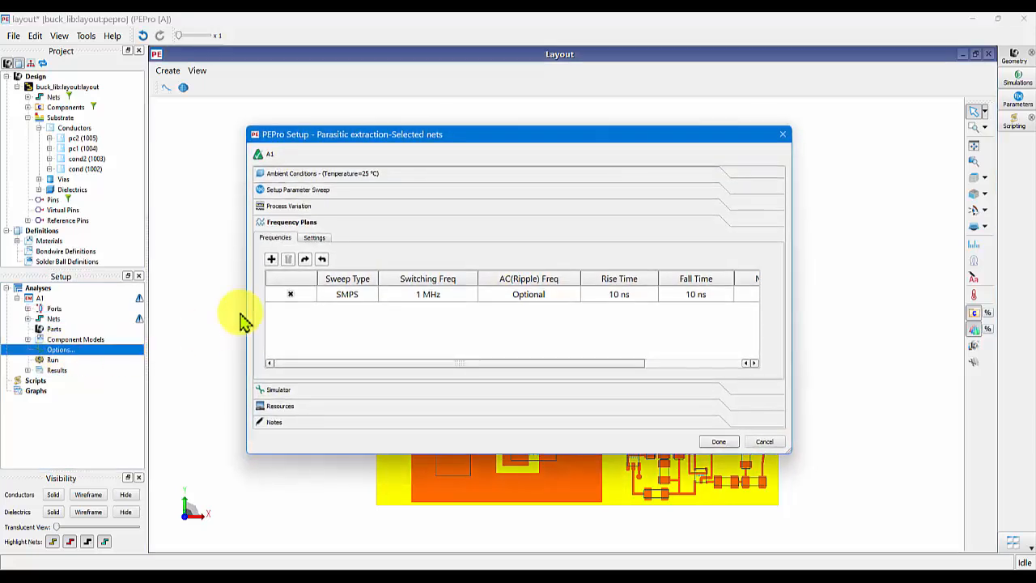
{"action": "double_click", "coordinate": [421, 297]}
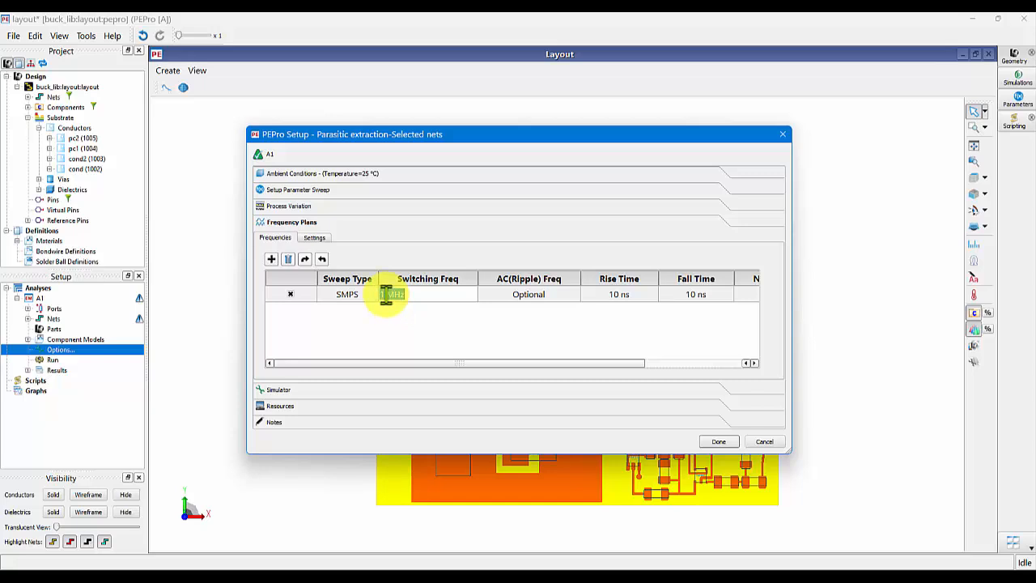
{"action": "left_click_drag", "start_coordinate": [387, 294], "coordinate": [361, 301]}
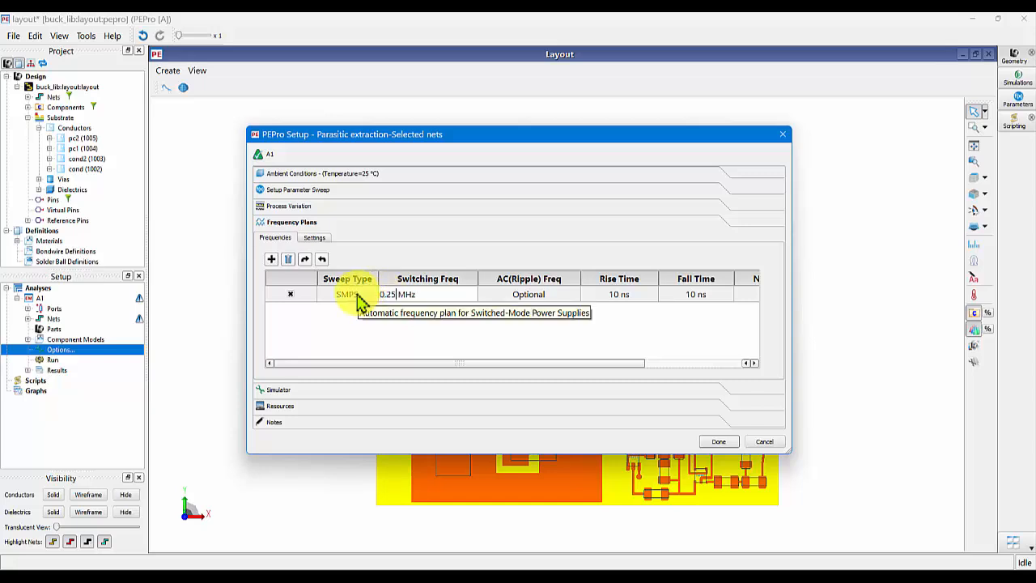
{"action": "left_click", "coordinate": [613, 321]}
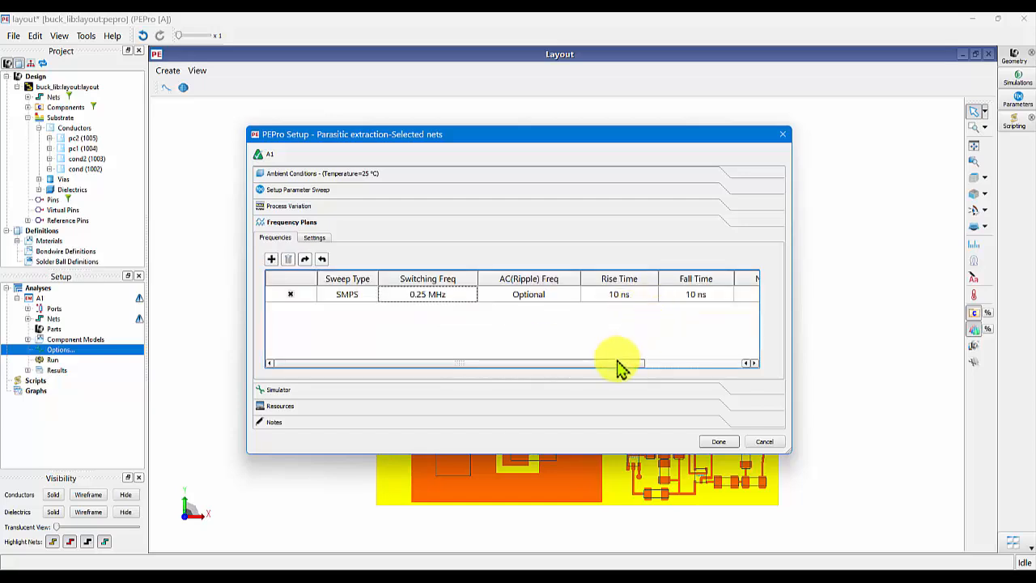
{"action": "left_click_drag", "start_coordinate": [618, 366], "coordinate": [736, 370]}
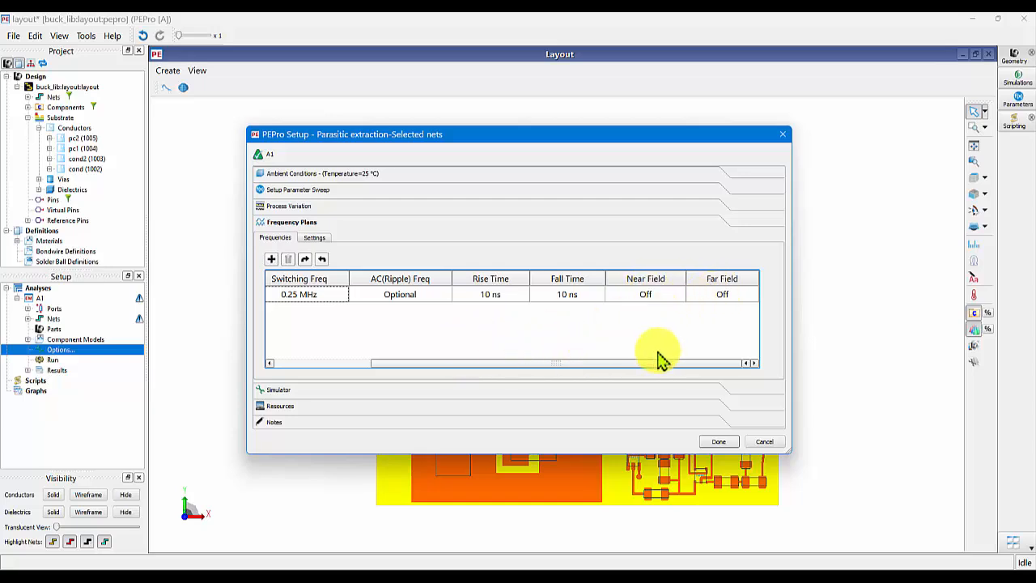
{"action": "left_click", "coordinate": [721, 443]}
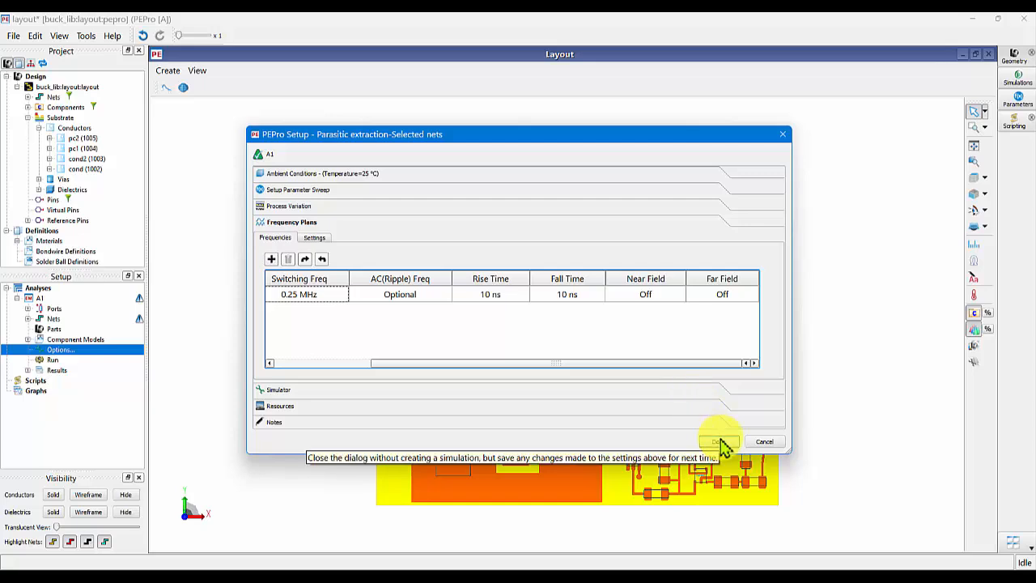
- Run the A1 simulation and review its summary and log
{"action": "double_click", "coordinate": [50, 361]}
{"action": "left_click", "coordinate": [566, 321]}
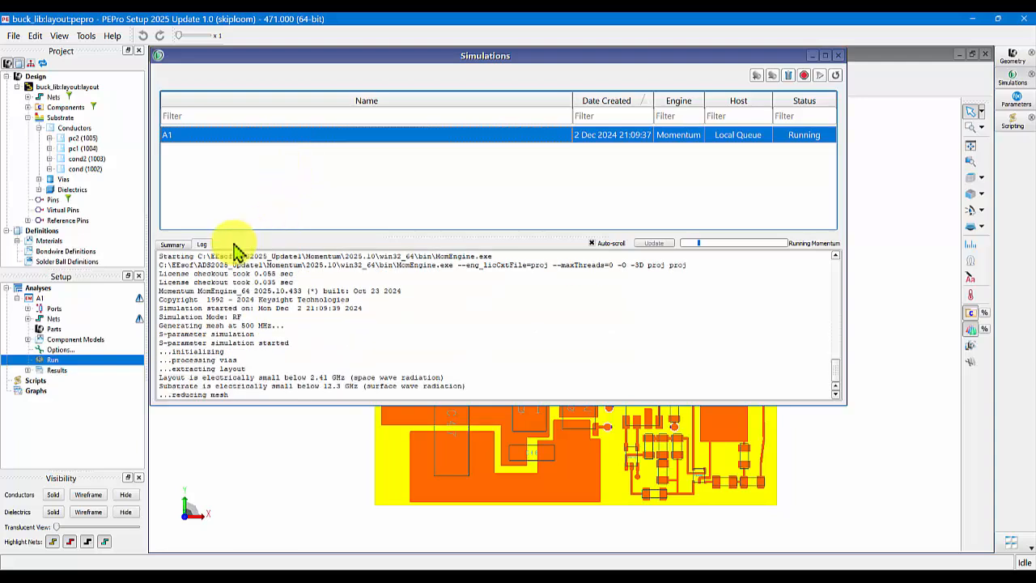
{"action": "left_click", "coordinate": [173, 245]}
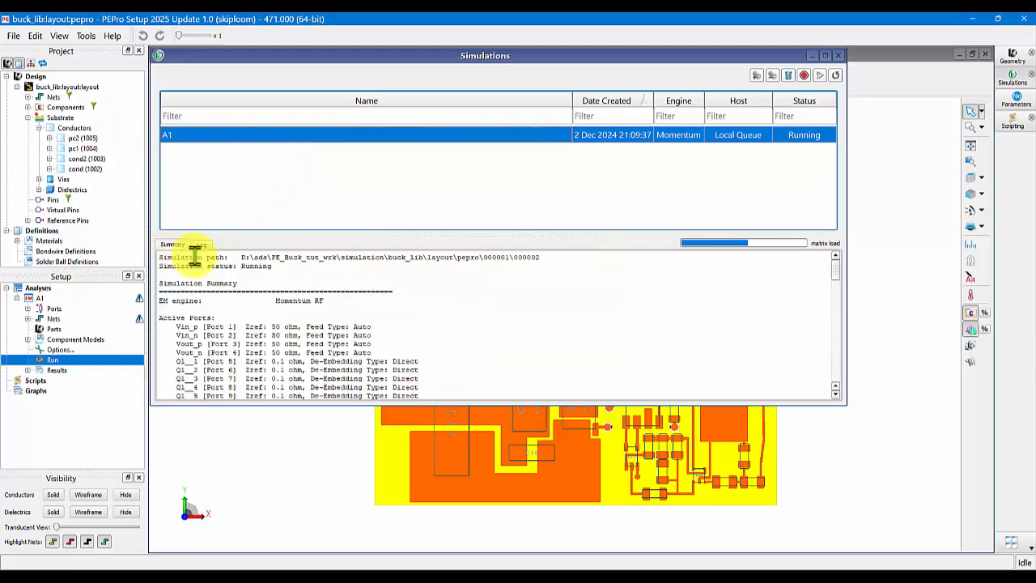
{"action": "scroll", "coordinate": [292, 315], "scroll_direction": "down", "scroll_amount": 5}
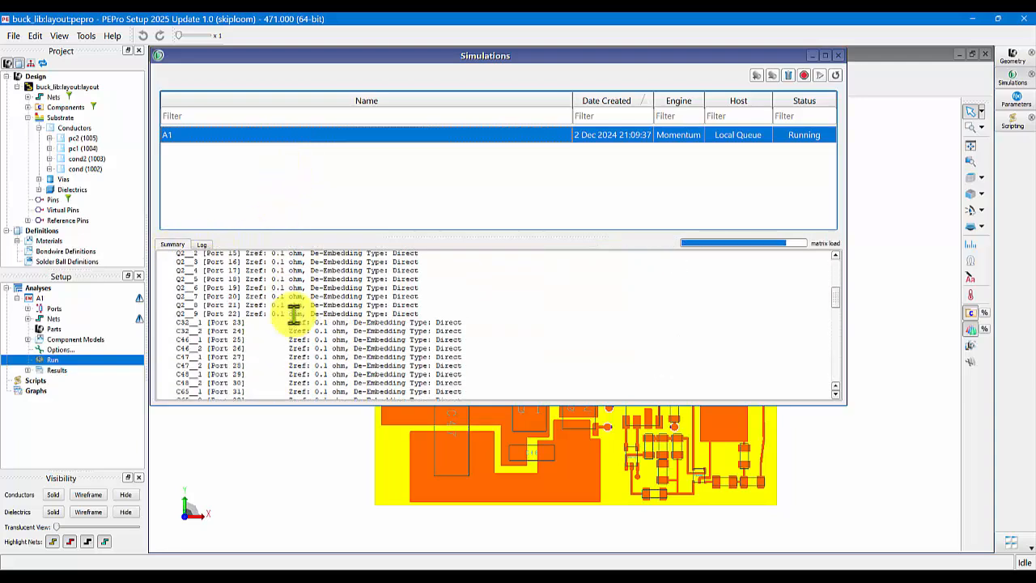
{"action": "left_click", "coordinate": [202, 245]}
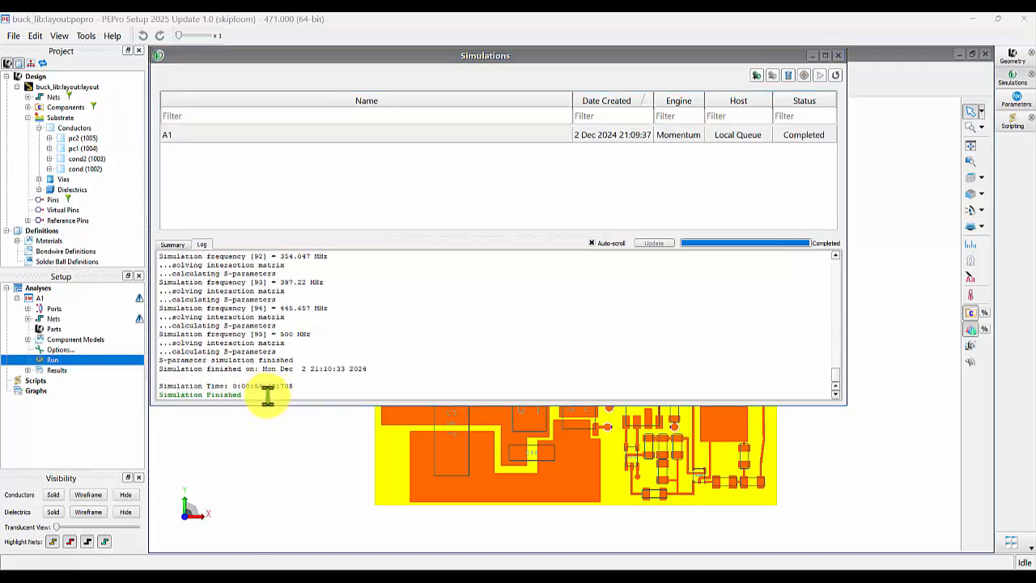
- Generate the sub-circuit schematic from the A1 results in a new cell/view
{"action": "left_click", "coordinate": [27, 370]}
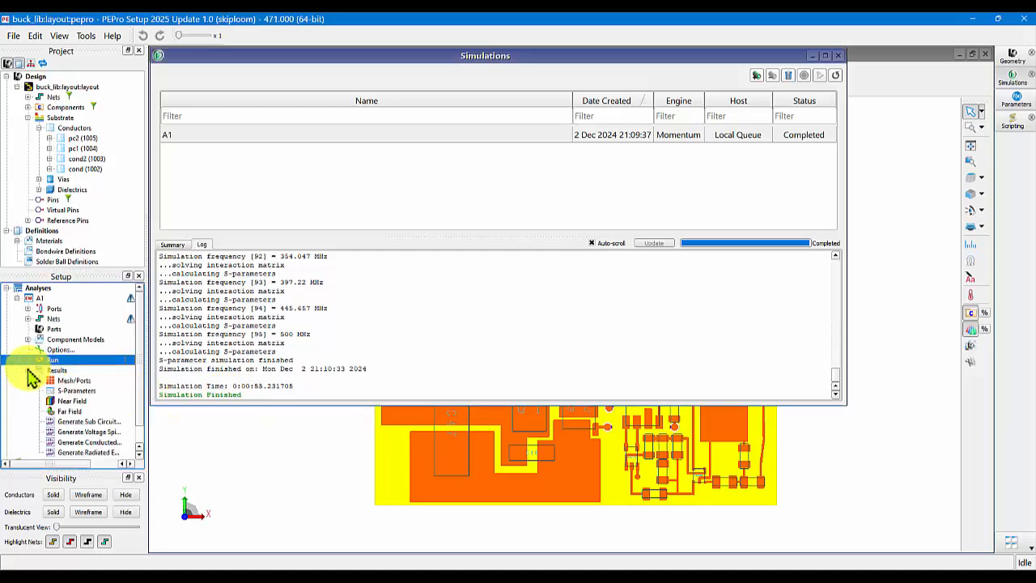
{"action": "double_click", "coordinate": [78, 422]}
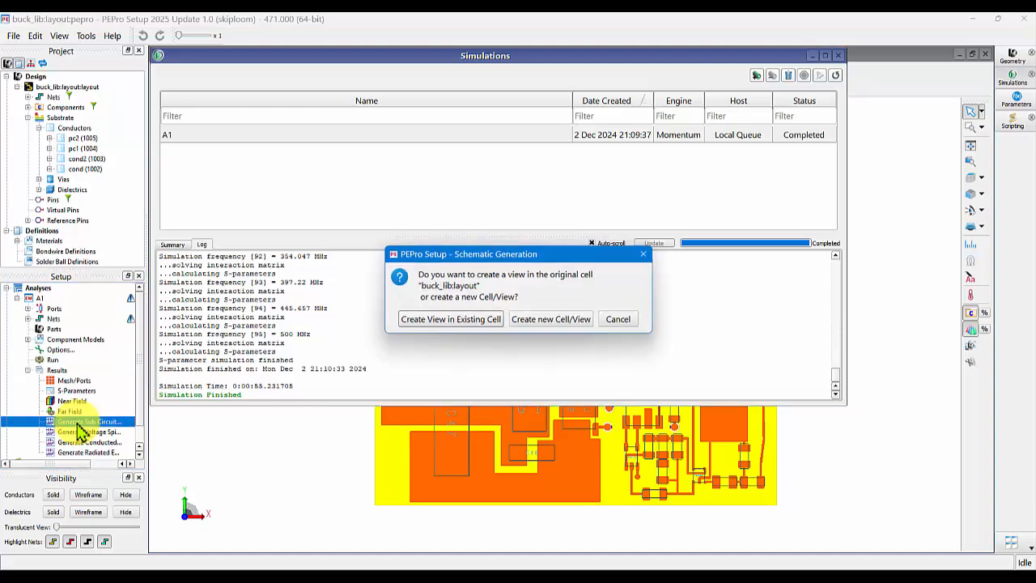
{"action": "left_click", "coordinate": [528, 326]}
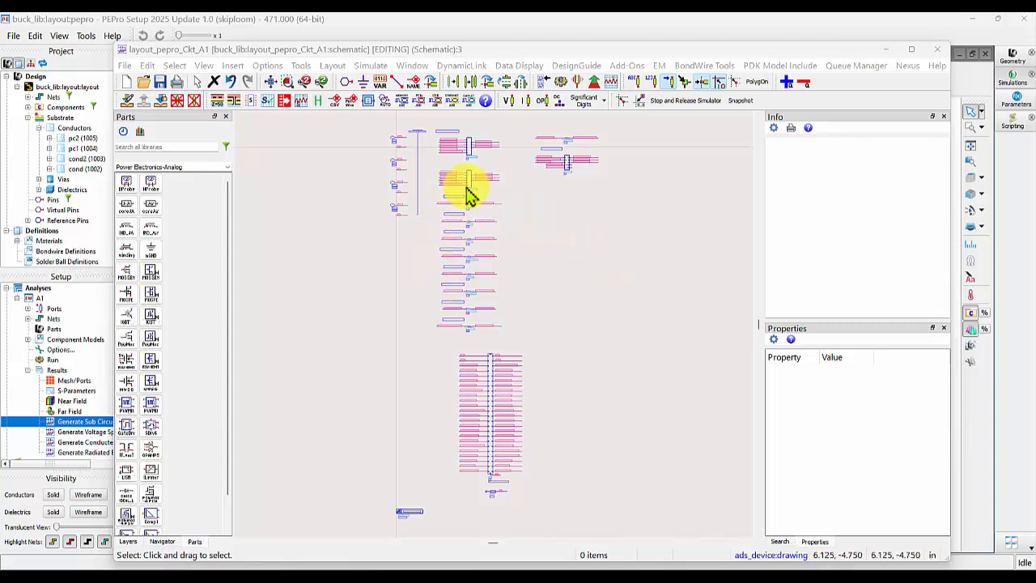
- Copy the Basic Templates for Power Electronics files to the current workspace and dismiss the information message
{"action": "left_click", "coordinate": [573, 65]}
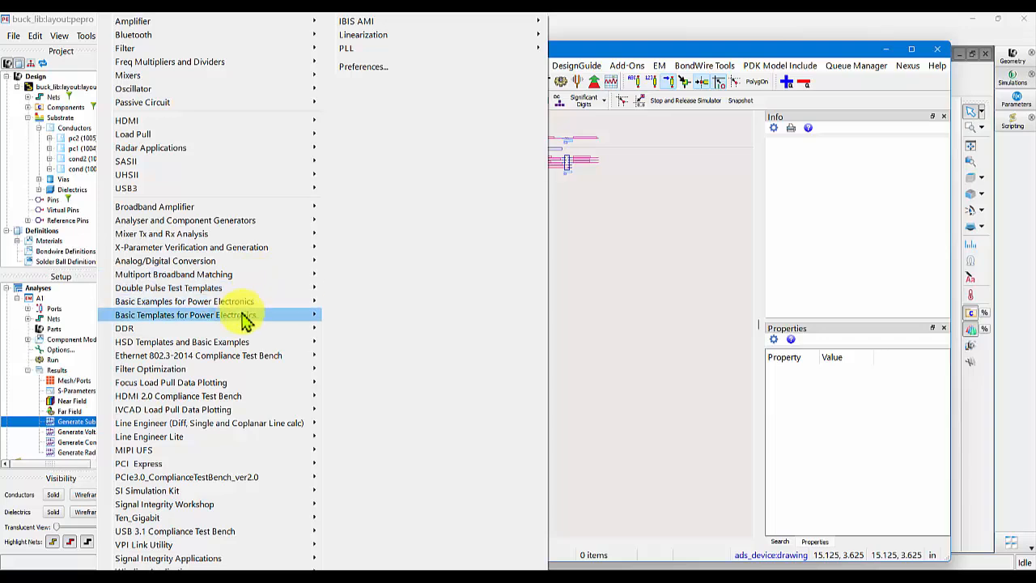
{"action": "mouse_move", "coordinate": [235, 321]}
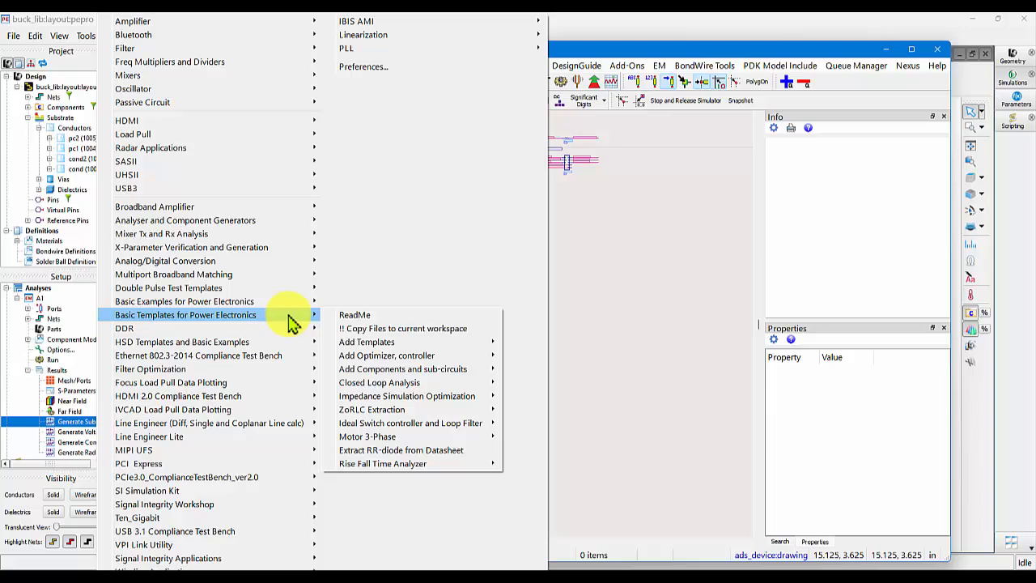
{"action": "left_click", "coordinate": [407, 329]}
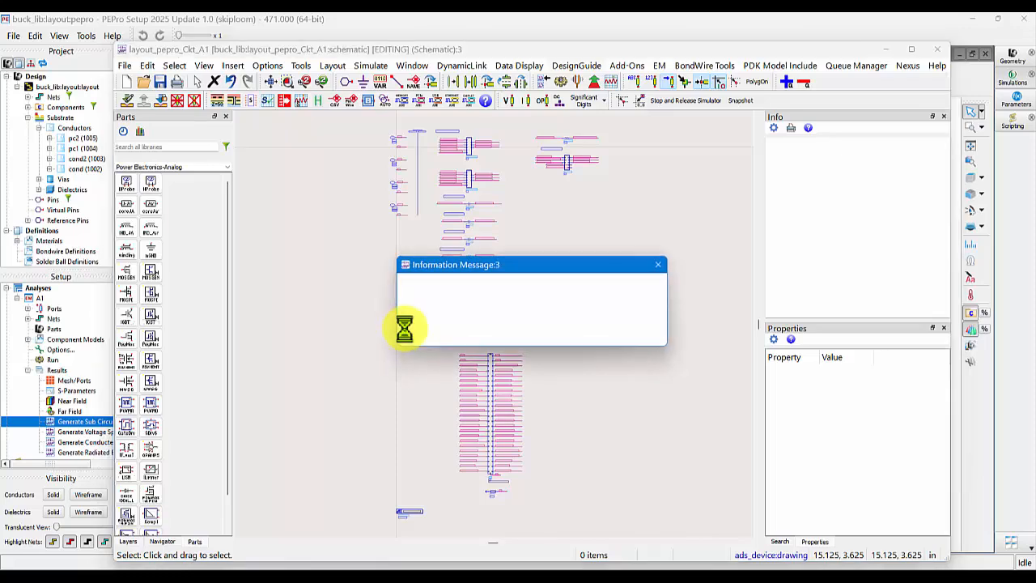
{"action": "left_click", "coordinate": [639, 331]}
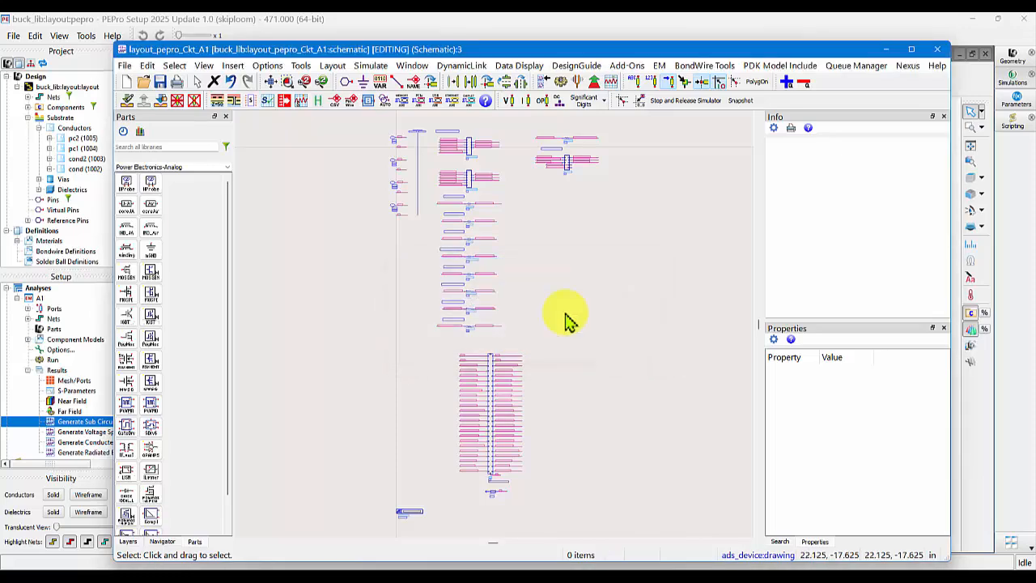
- Copy the cell name layout_pepro_Ckt_A1 from the Save Design As dialog without saving the schematic
{"action": "left_click", "coordinate": [125, 65]}
{"action": "left_click", "coordinate": [169, 151]}
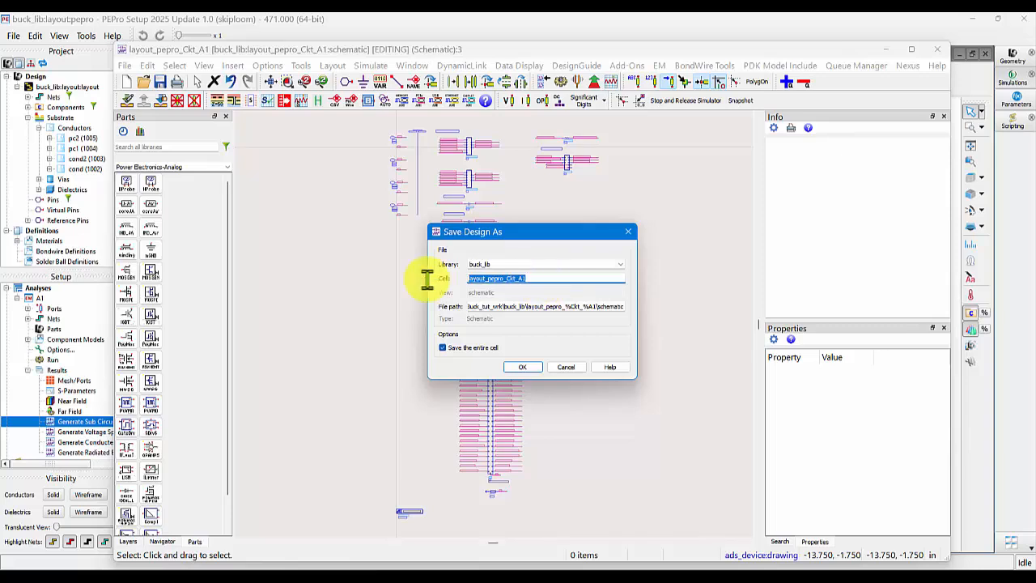
{"action": "left_click", "coordinate": [569, 365]}
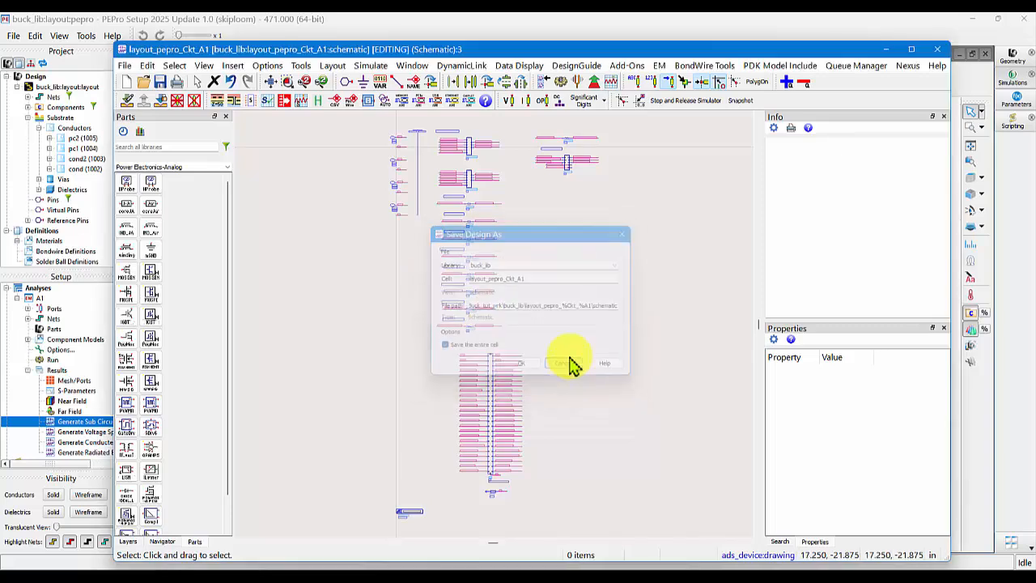
- Add the design template Buck Half Bridge with Vt_Pulse - Transient from the basic power electronics templates
{"action": "left_click", "coordinate": [568, 70]}
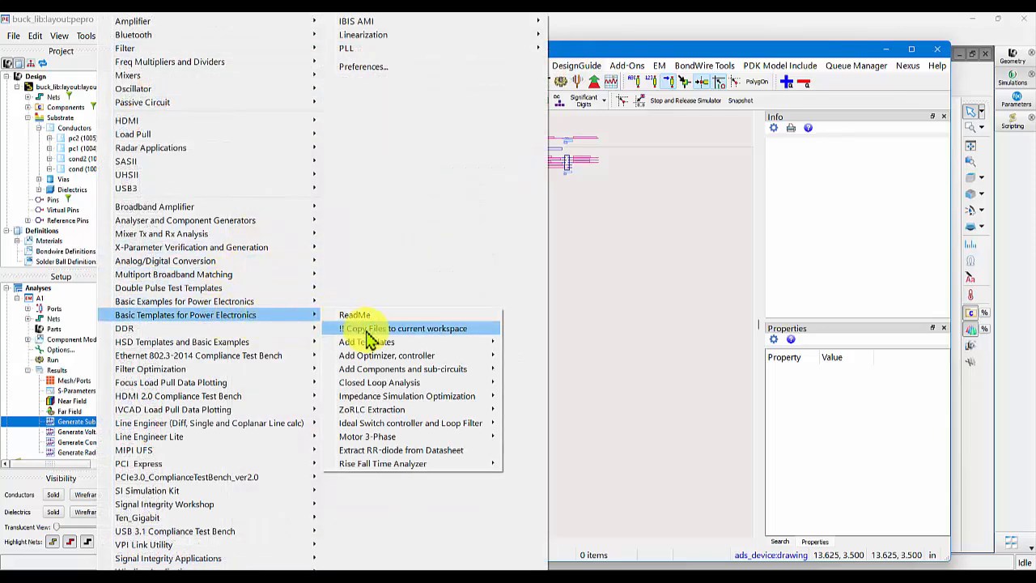
{"action": "mouse_move", "coordinate": [379, 344]}
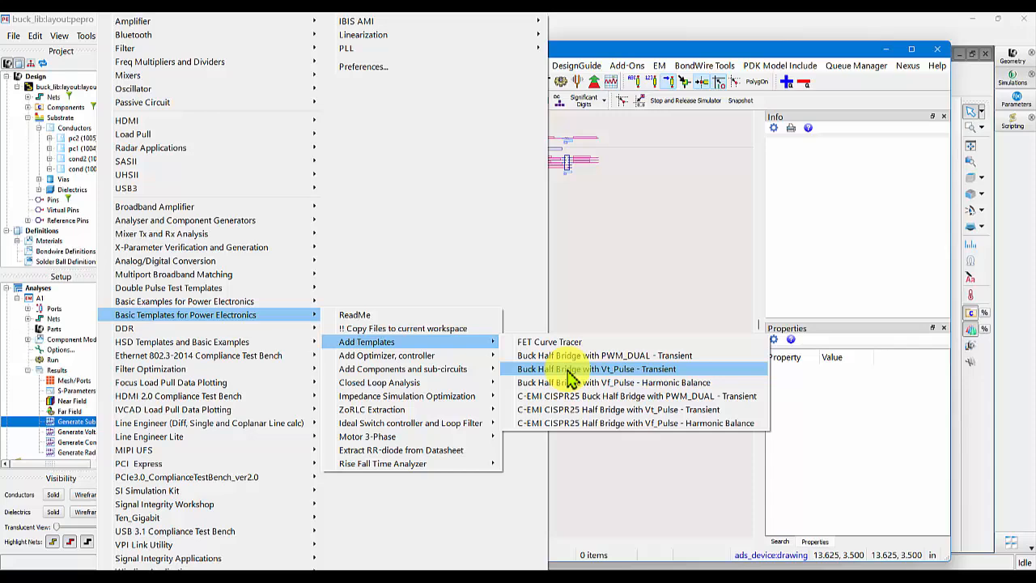
{"action": "left_click", "coordinate": [569, 371]}
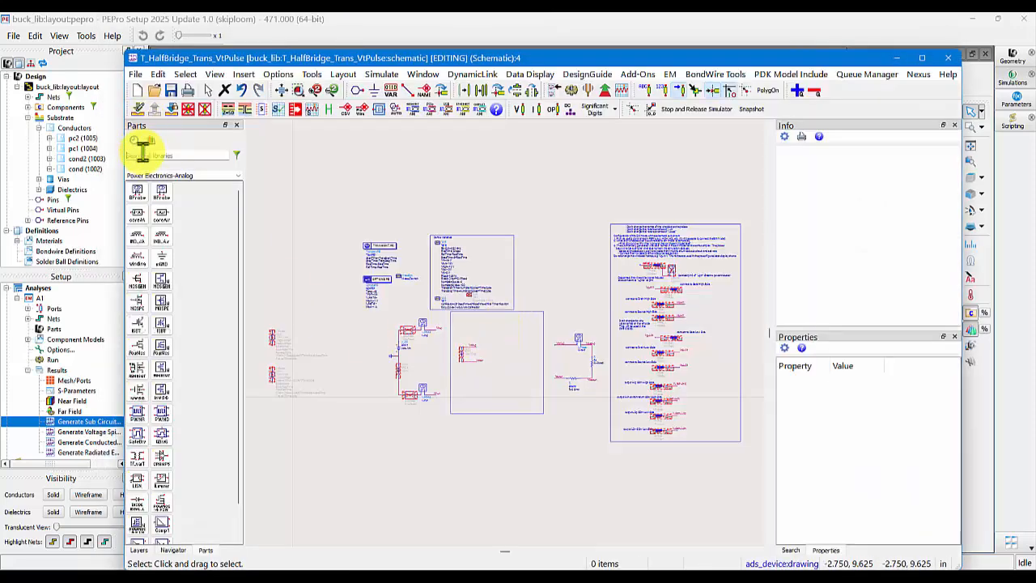
- Find the layout_pepro_Ckt_A1 part and place it inside the template's empty central box, below the Vdd source
{"action": "left_click", "coordinate": [143, 150]}
{"action": "key", "text": "ctrl+v"}
{"action": "key", "text": "Return"}
{"action": "left_click_drag", "start_coordinate": [161, 191], "coordinate": [486, 394]}
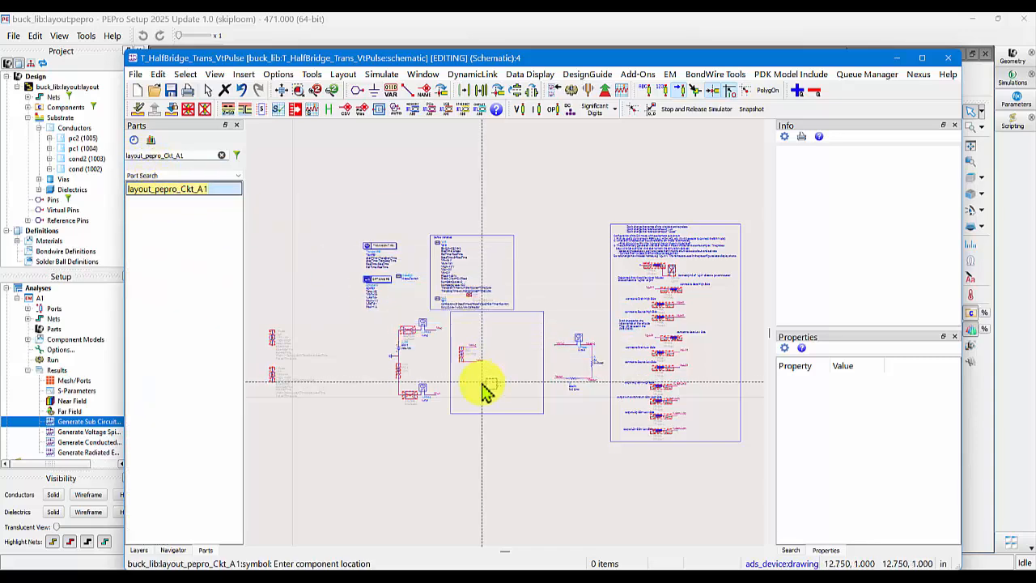
{"action": "key", "text": "Escape"}
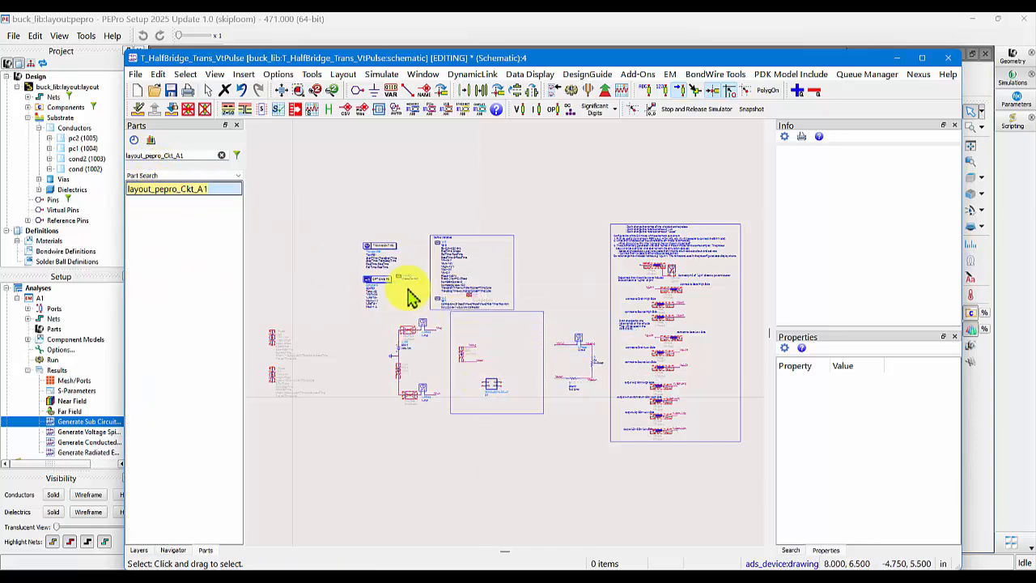
- Add labelled wires Vin_p, Vin_n, Vout_p and Vout_n to the pins of the layout_pepro_Ckt_A1 instance
{"action": "left_click", "coordinate": [363, 115]}
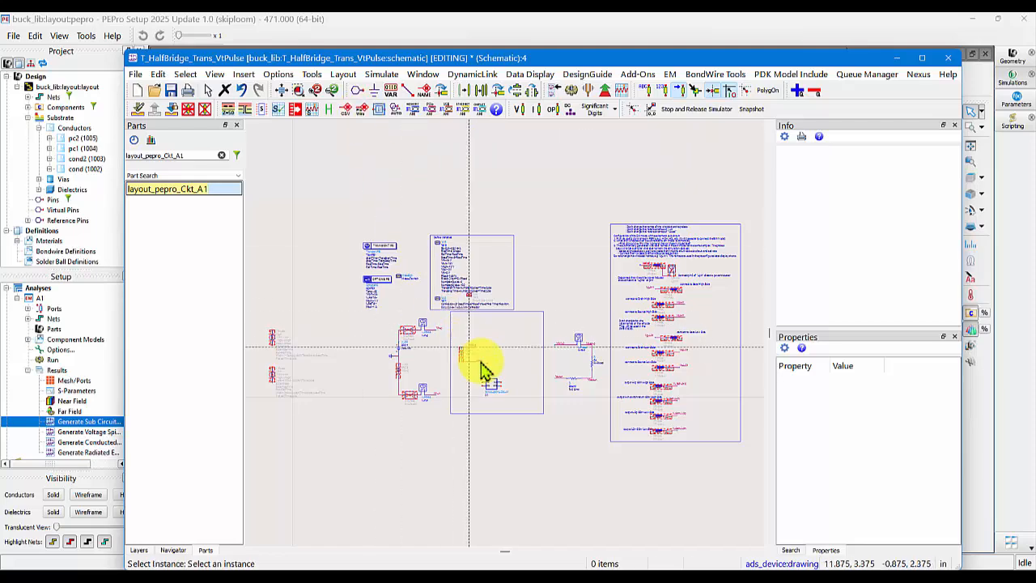
{"action": "left_click", "coordinate": [496, 388]}
{"action": "scroll", "coordinate": [497, 387], "scroll_direction": "up", "scroll_amount": 5}
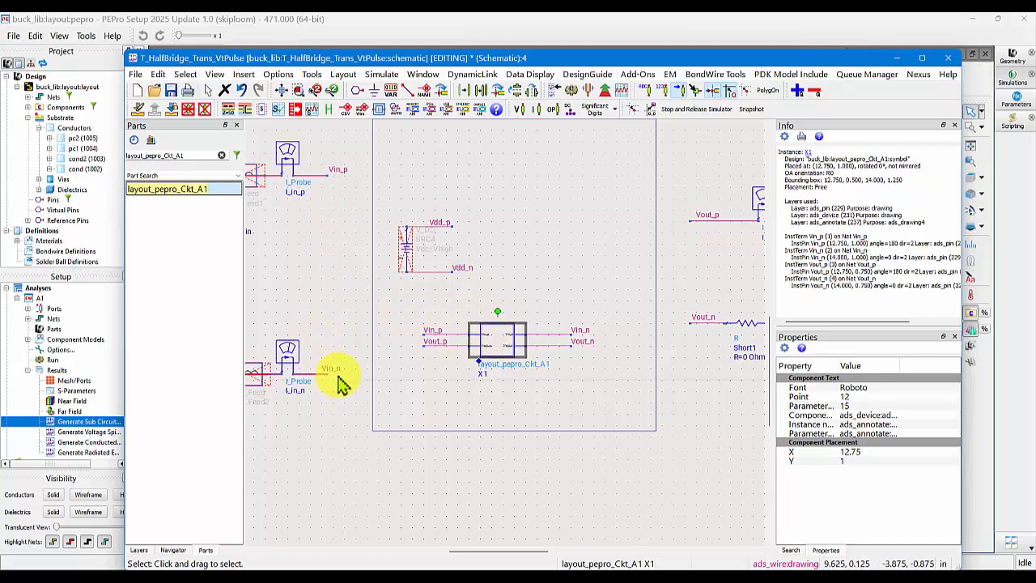
- Set RiseTime to 15 nsec in the template's Define Variables block and finish editing the NumStopCycles value
{"action": "scroll", "coordinate": [486, 251], "scroll_direction": "down", "scroll_amount": 2}
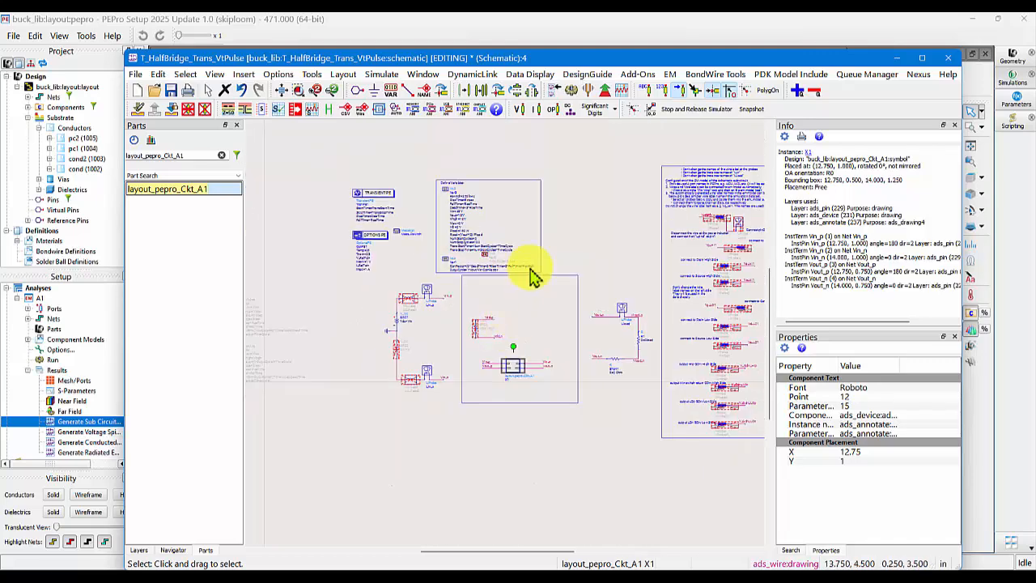
{"action": "scroll", "coordinate": [532, 275], "scroll_direction": "up", "scroll_amount": 8}
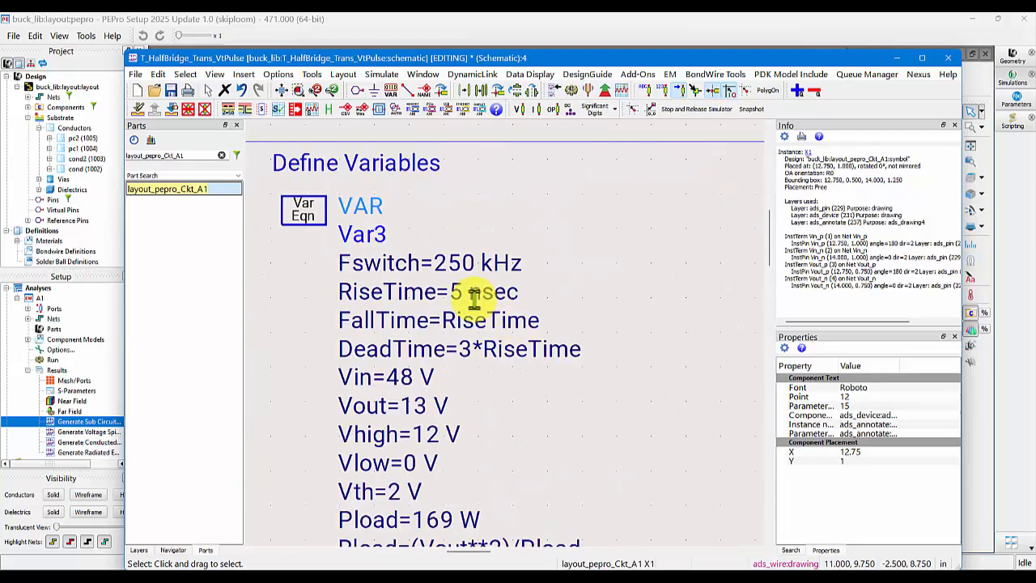
{"action": "double_click", "coordinate": [458, 293]}
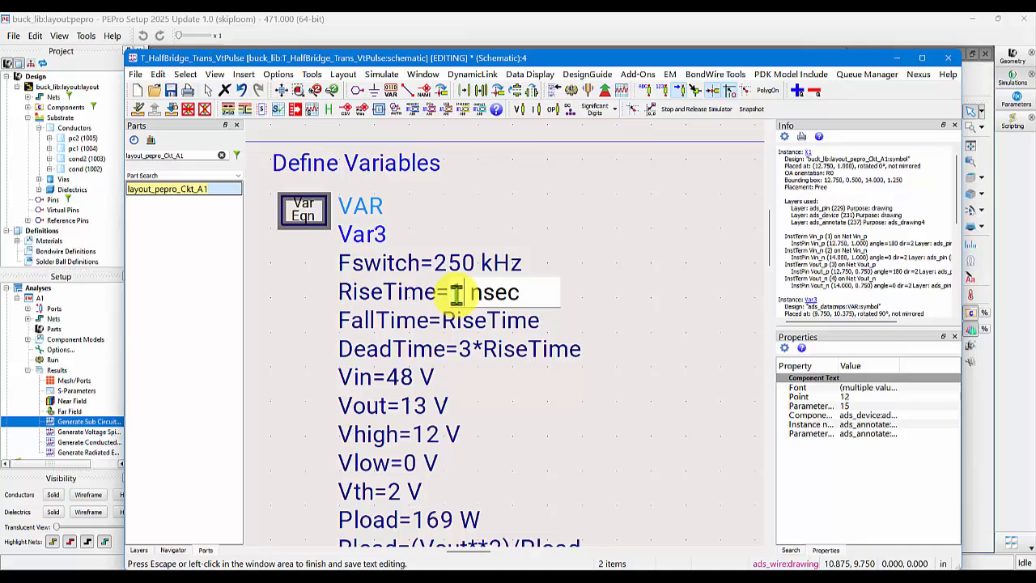
{"action": "type", "text": "15"}
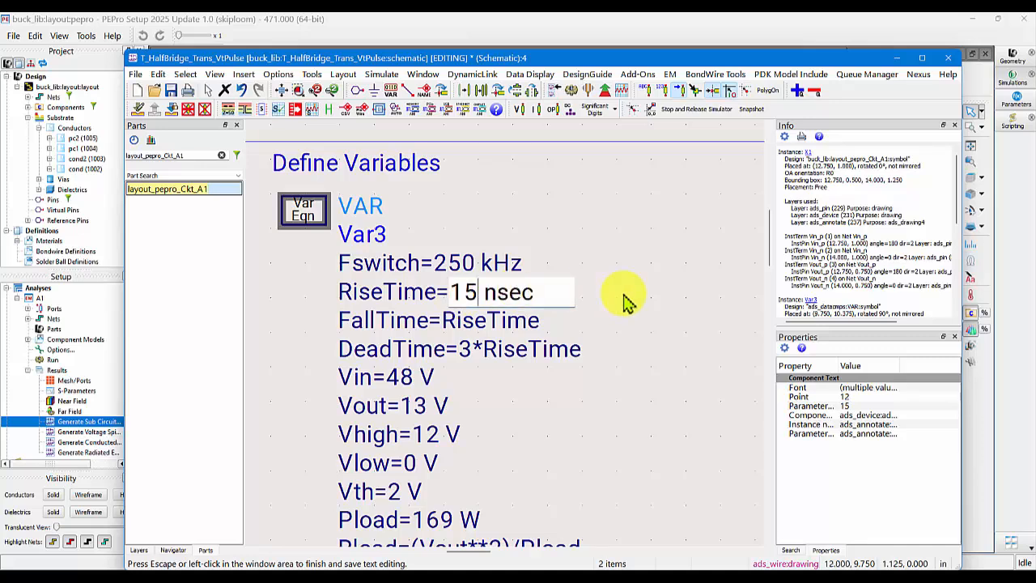
{"action": "left_click", "coordinate": [679, 301]}
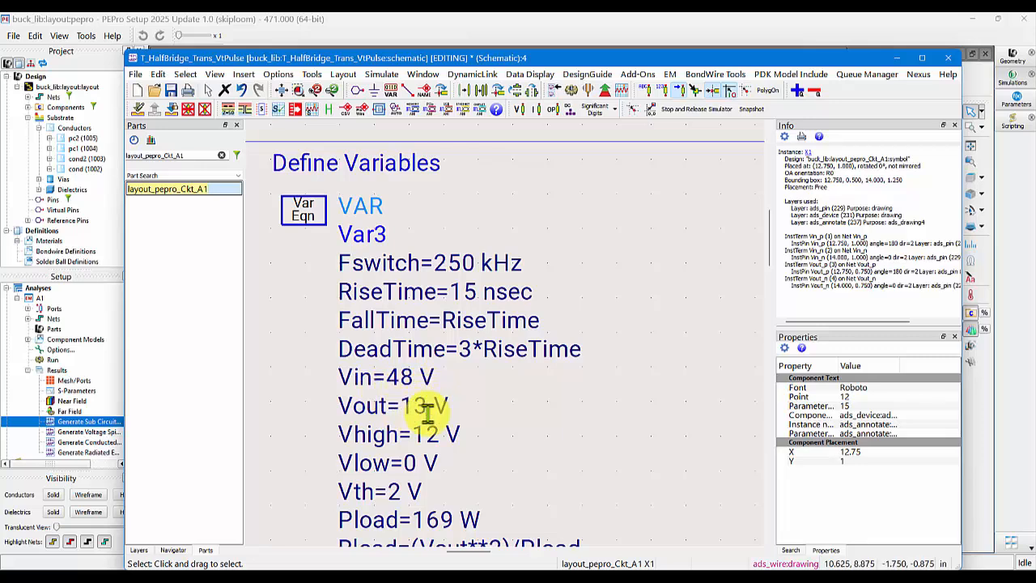
{"action": "left_click", "coordinate": [572, 432]}
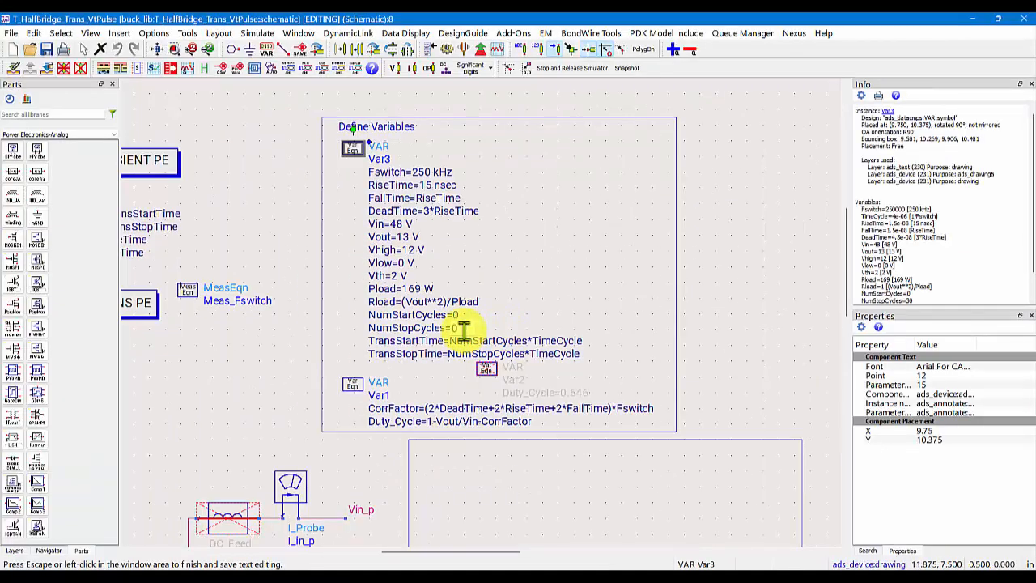
{"action": "left_click", "coordinate": [719, 300]}
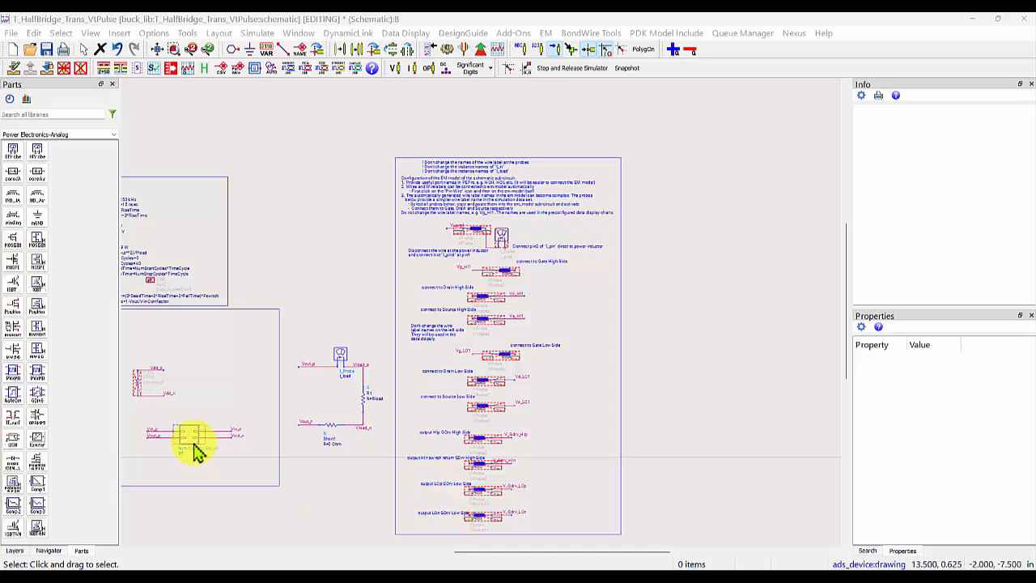
- Copy all voltage and current probes from the template's probe box into the layout_pepro_Ckt_A1 sub-circuit, below the controller, and activate them
{"action": "scroll", "coordinate": [476, 275], "scroll_direction": "up", "scroll_amount": 5}
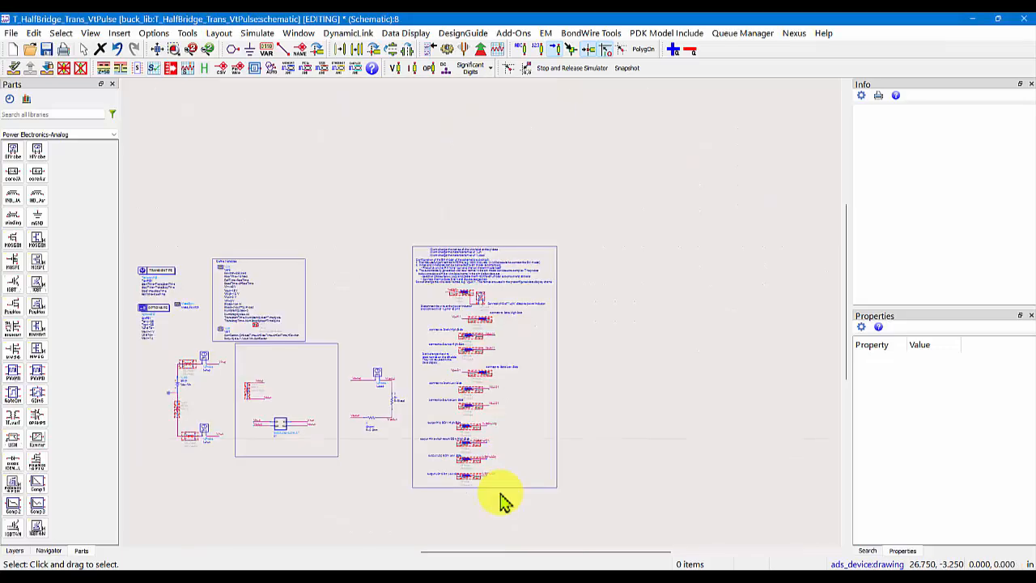
{"action": "left_click_drag", "start_coordinate": [501, 492], "coordinate": [438, 280]}
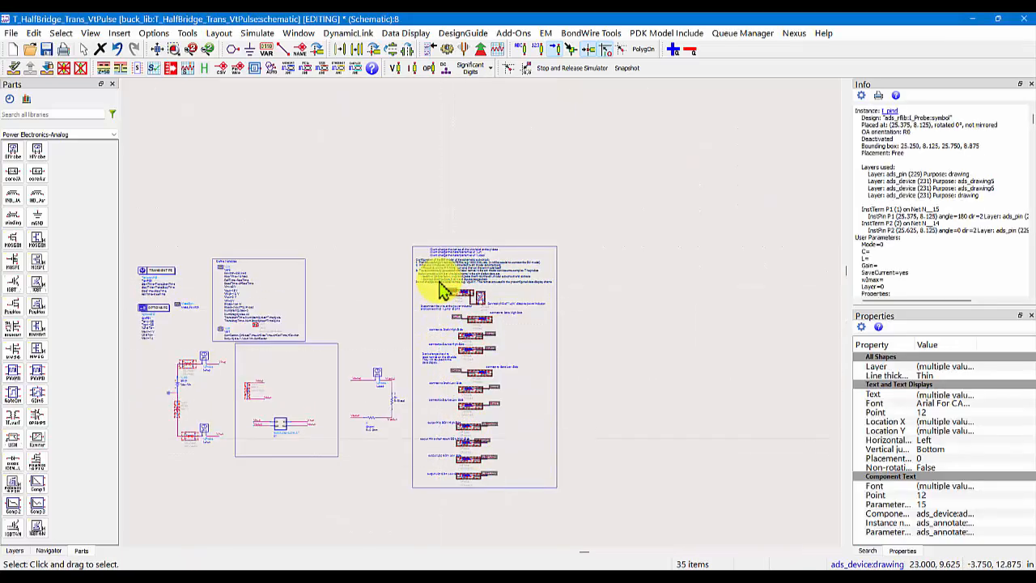
{"action": "left_click", "coordinate": [284, 427]}
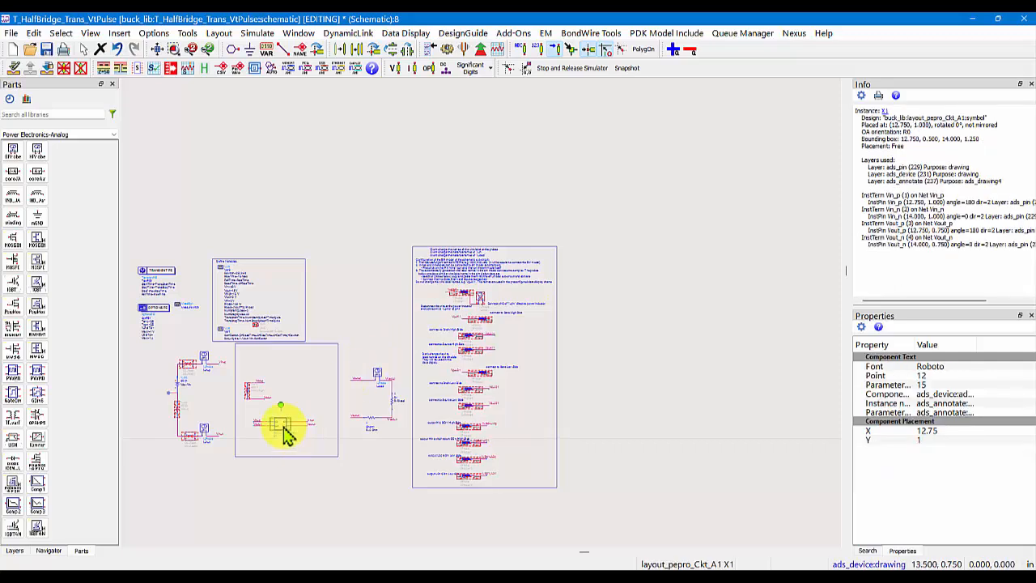
{"action": "left_click", "coordinate": [13, 69]}
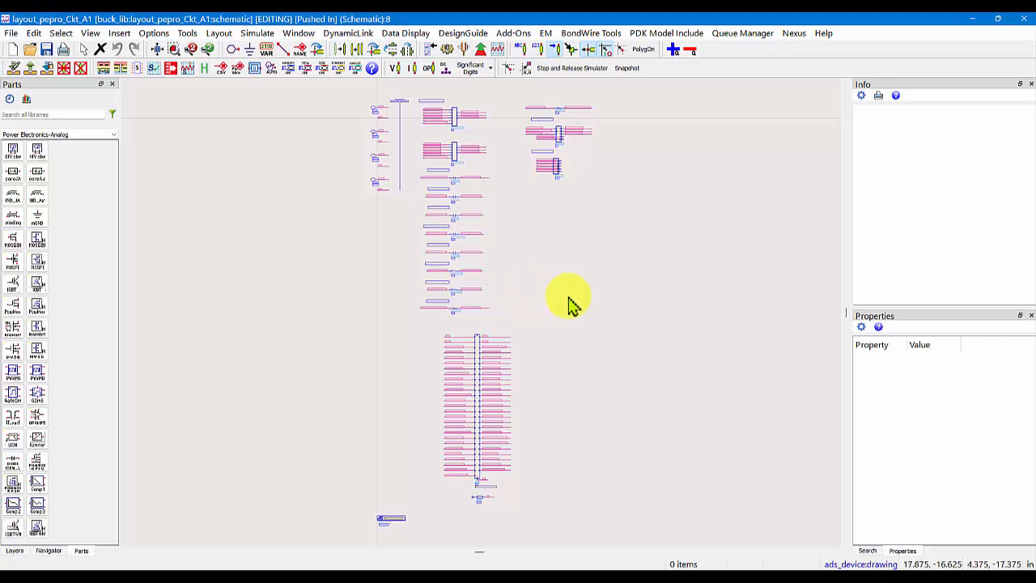
{"action": "key", "text": "ctrl+v"}
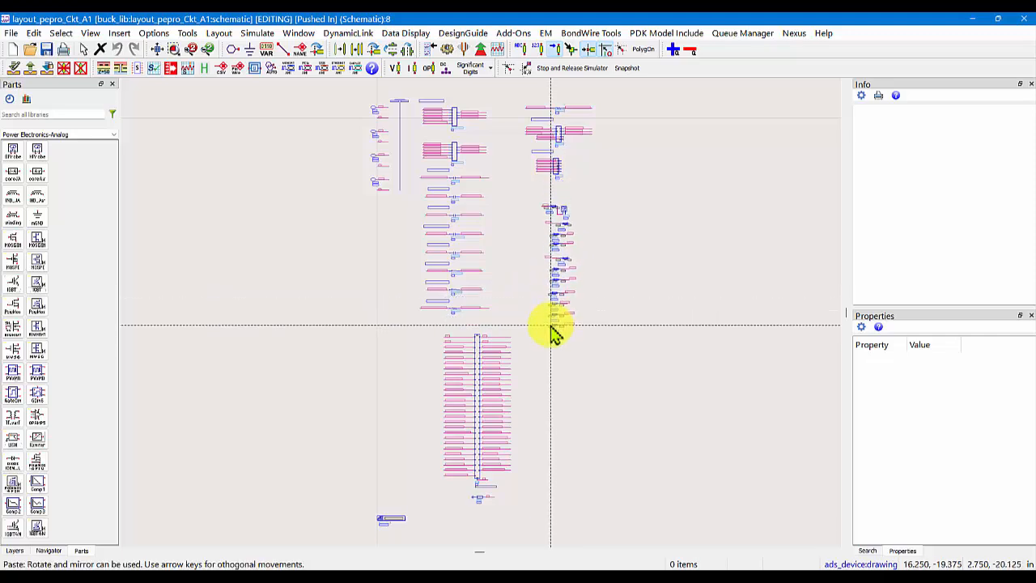
{"action": "left_click", "coordinate": [553, 331]}
{"action": "key", "text": "Escape"}
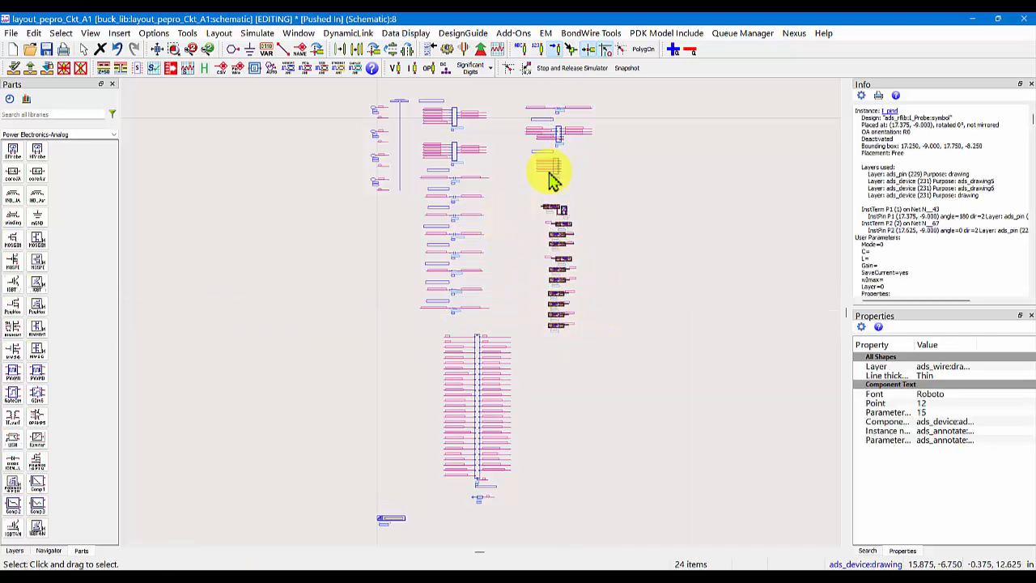
{"action": "left_click", "coordinate": [75, 71]}
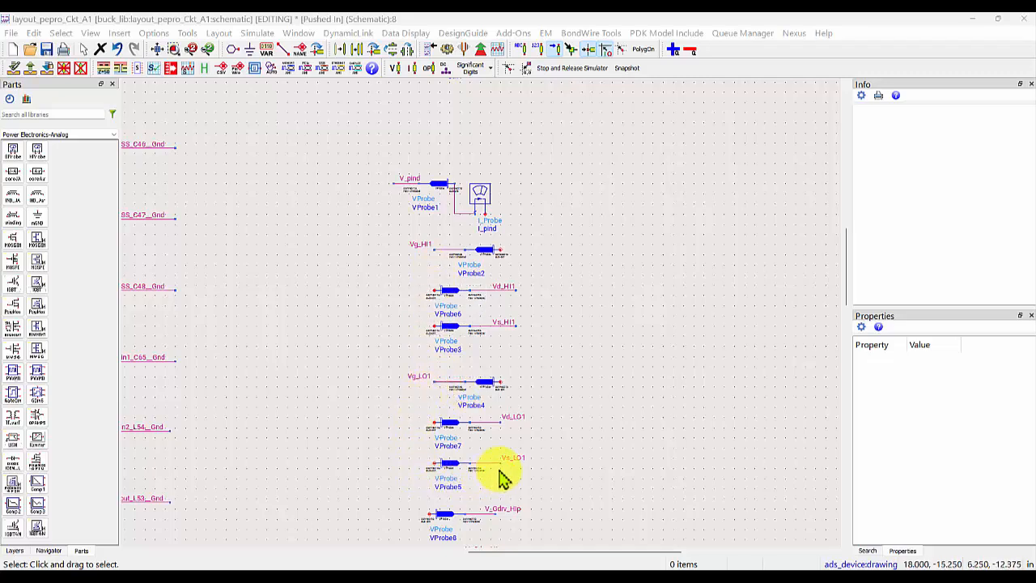
- Copy Q1's labelled wires Q1_P2_Vhigh_Gate_Q1__Gnd, Q1_P1_Vin2_Q1__Gnd and Q1_P3_SW_Q1__Gnd and paste them beside the high-side probes
{"action": "scroll", "coordinate": [527, 352], "scroll_direction": "down", "scroll_amount": 3}
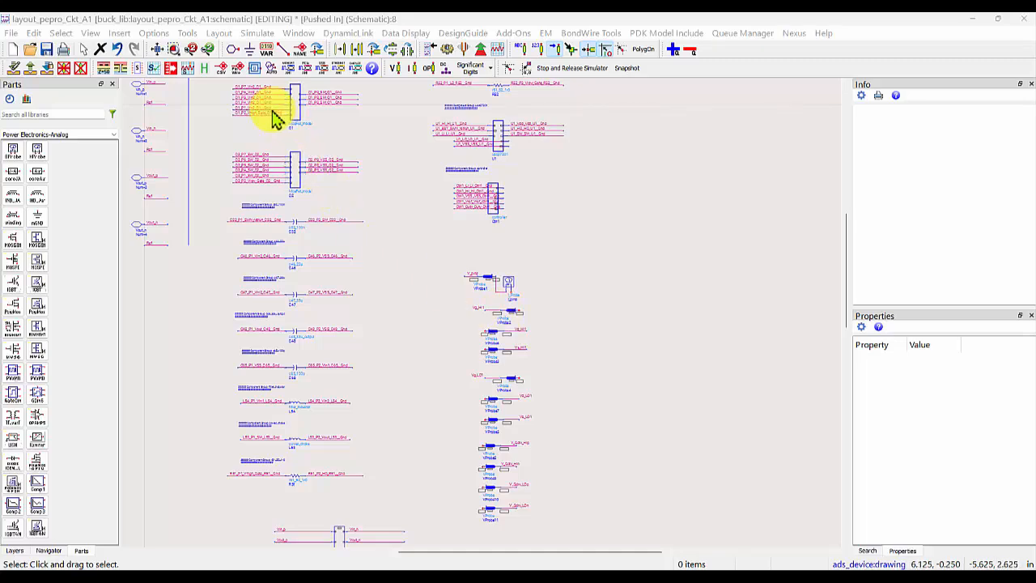
{"action": "scroll", "coordinate": [273, 120], "scroll_direction": "up", "scroll_amount": 3}
{"action": "left_click_drag", "start_coordinate": [632, 364], "coordinate": [393, 195]}
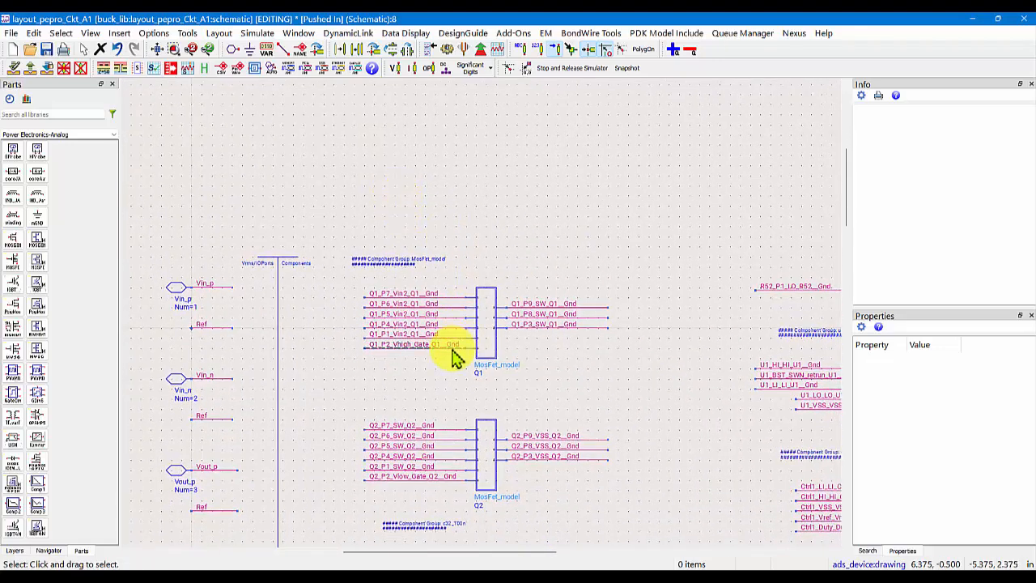
{"action": "scroll", "coordinate": [453, 356], "scroll_direction": "up", "scroll_amount": 2}
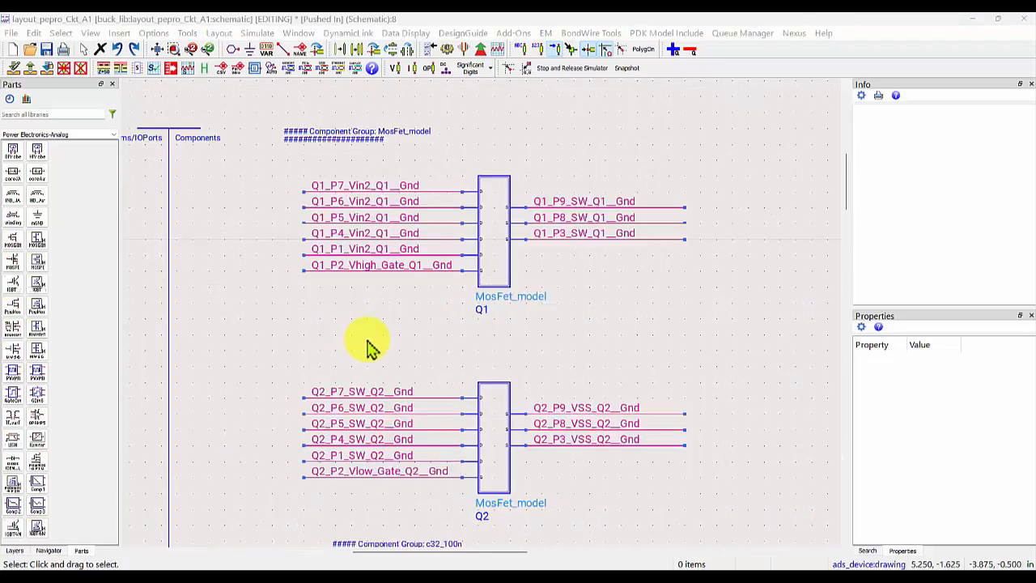
{"action": "left_click", "coordinate": [455, 271]}
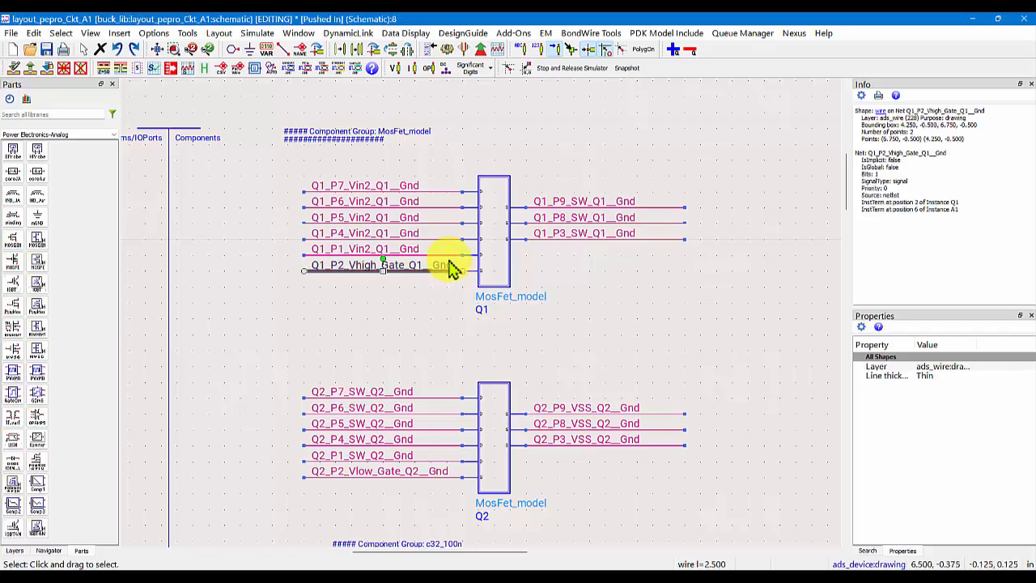
{"action": "left_click", "coordinate": [651, 241], "text": "ctrl"}
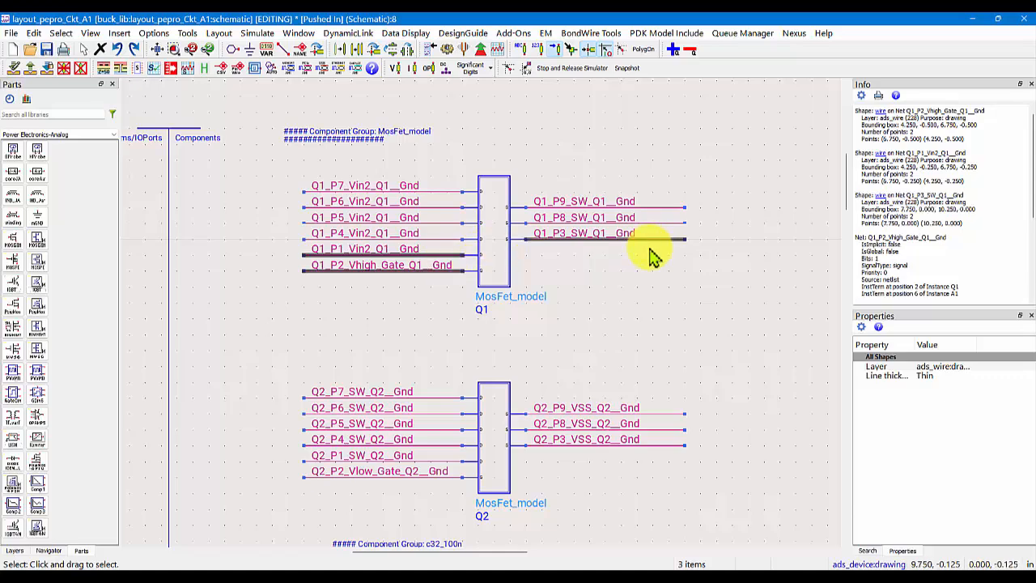
{"action": "key", "text": "ctrl+v"}
{"action": "scroll", "coordinate": [708, 339], "scroll_direction": "down", "scroll_amount": 4}
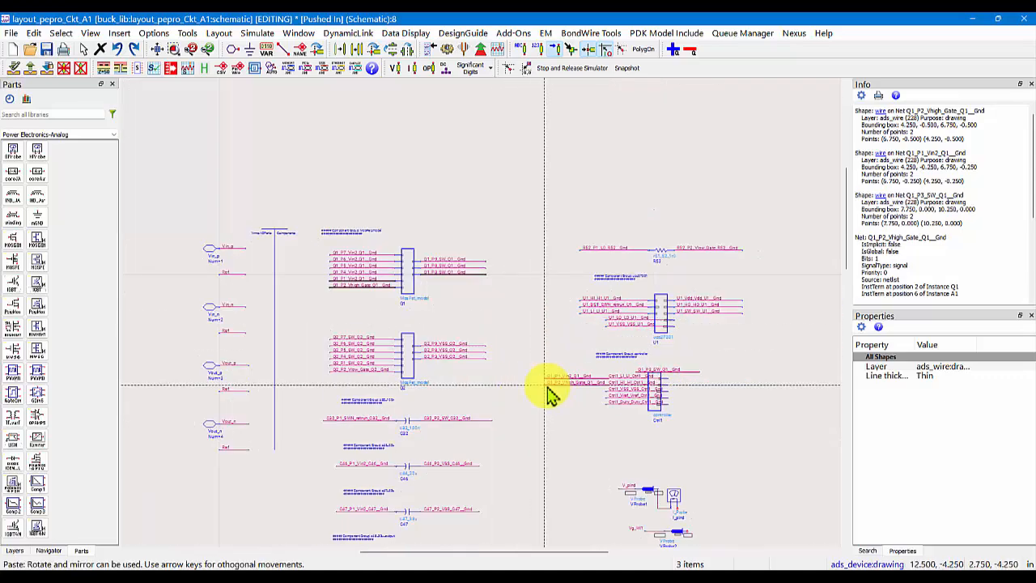
{"action": "scroll", "coordinate": [622, 401], "scroll_direction": "up", "scroll_amount": 2}
{"action": "scroll", "coordinate": [599, 486], "scroll_direction": "up", "scroll_amount": 3}
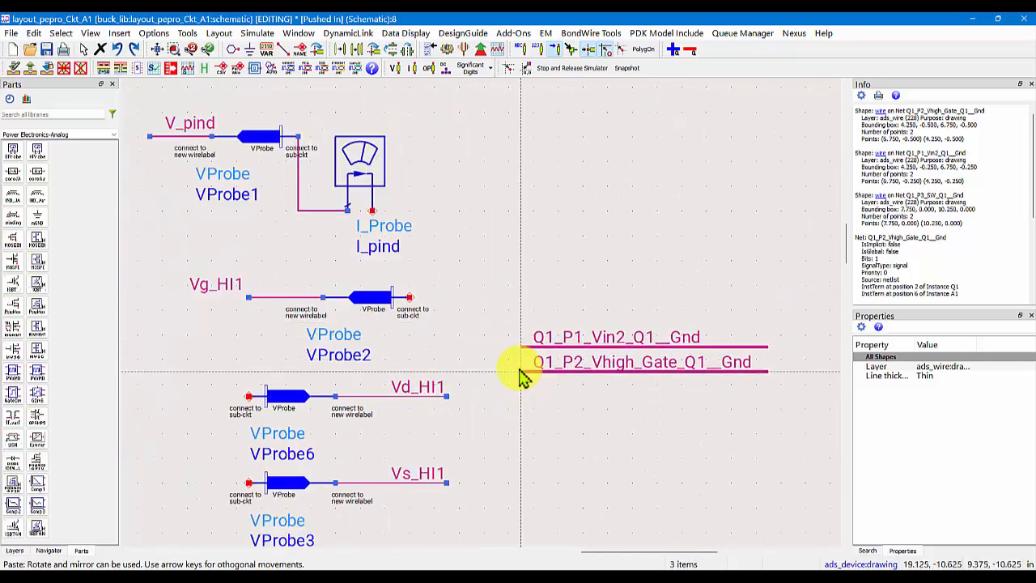
{"action": "left_click", "coordinate": [521, 377]}
{"action": "left_click", "coordinate": [658, 391]}
- Attach the copied Q1 wires to the probes' sub-circuit pins: Vhigh_Gate to VProbe2, SW to VProbe3 and Vin2 to VProbe6
{"action": "scroll", "coordinate": [658, 391], "scroll_direction": "down", "scroll_amount": 2}
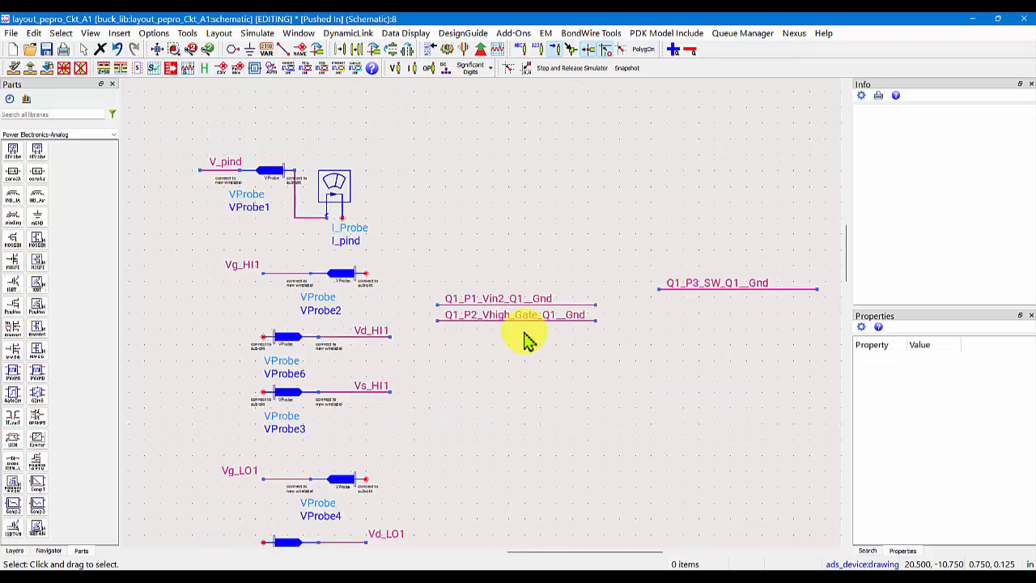
{"action": "left_click_drag", "start_coordinate": [446, 321], "coordinate": [377, 277]}
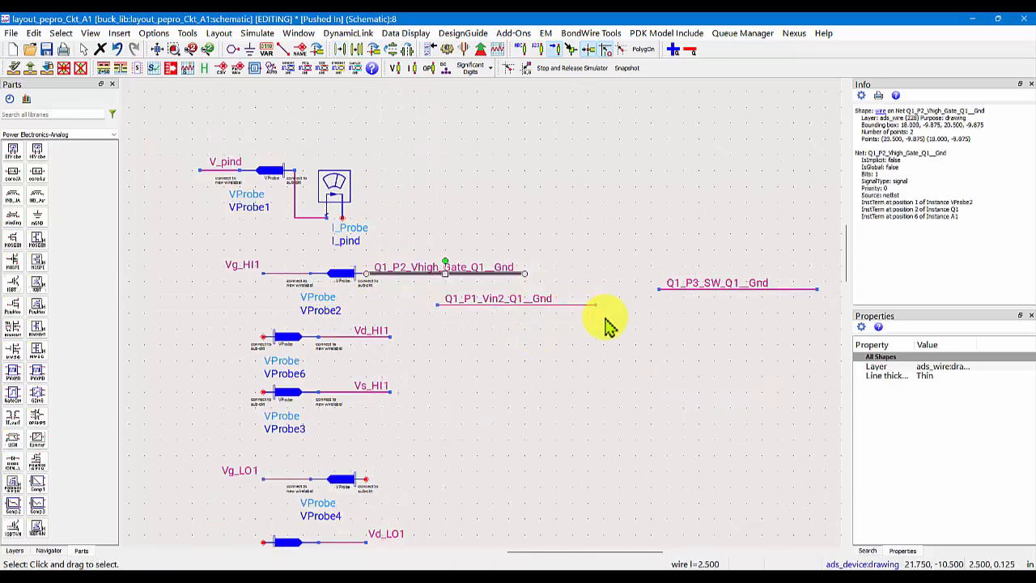
{"action": "left_click", "coordinate": [671, 315]}
{"action": "left_click_drag", "start_coordinate": [708, 289], "coordinate": [155, 393]}
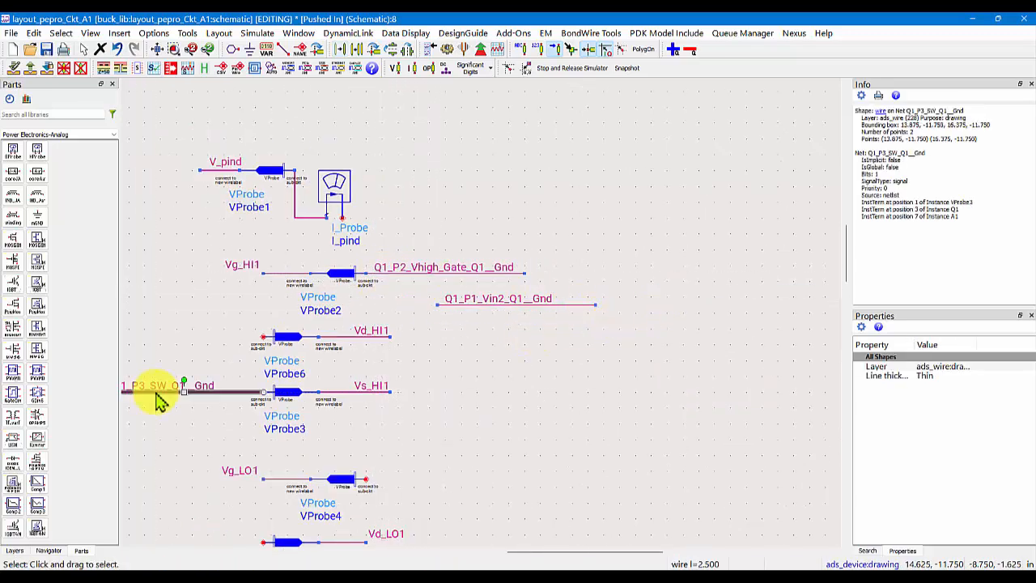
{"action": "left_click", "coordinate": [593, 312]}
{"action": "left_click_drag", "start_coordinate": [590, 307], "coordinate": [257, 337]}
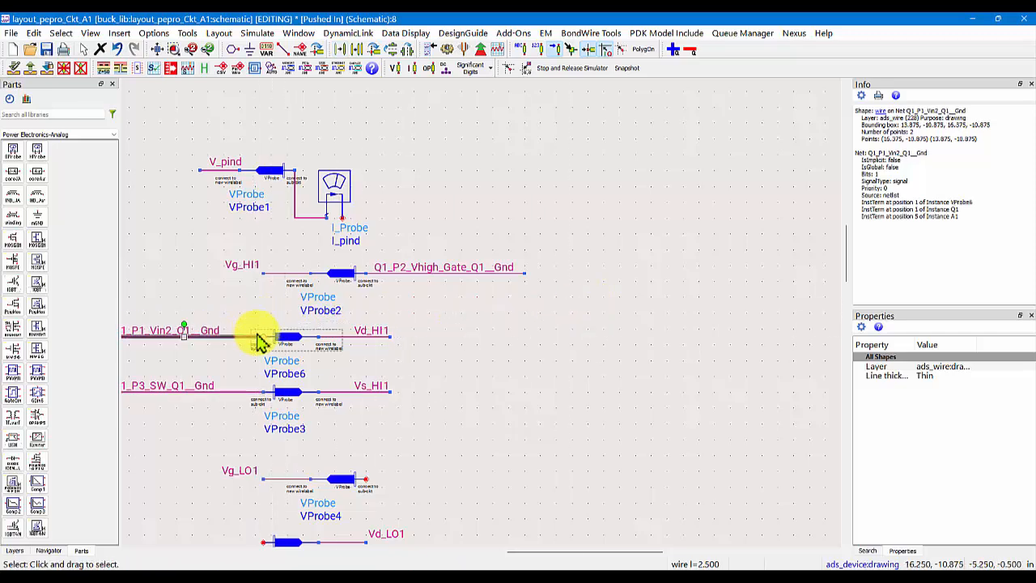
{"action": "left_click", "coordinate": [208, 280]}
- Copy the HO, SW, LO and VSS labelled wires of gate driver U1 and paste them beside probes VProbe8 to VProbe11
{"action": "scroll", "coordinate": [188, 261], "scroll_direction": "down", "scroll_amount": 2}
{"action": "scroll", "coordinate": [452, 318], "scroll_direction": "down", "scroll_amount": 1}
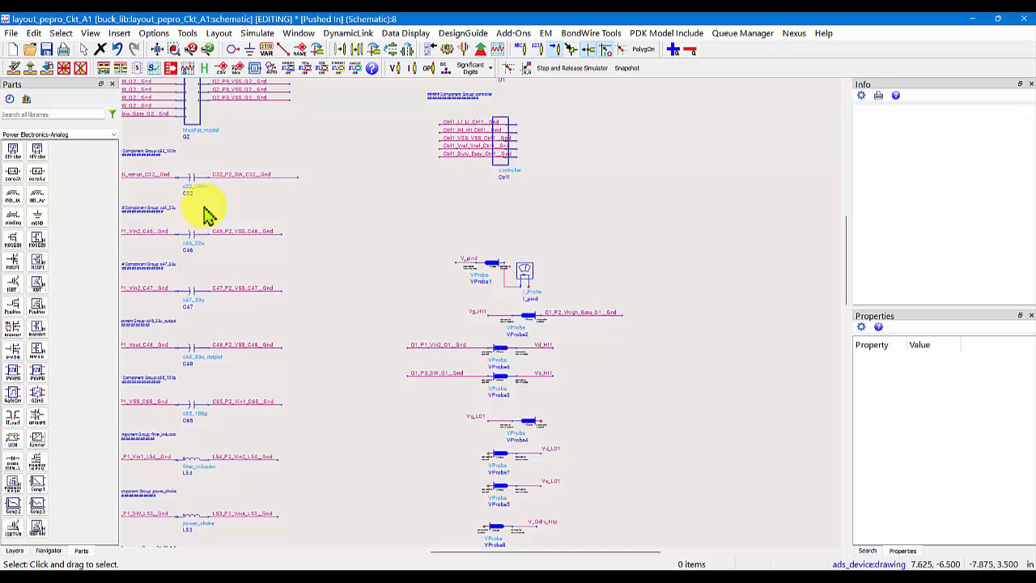
{"action": "scroll", "coordinate": [204, 213], "scroll_direction": "down", "scroll_amount": 1}
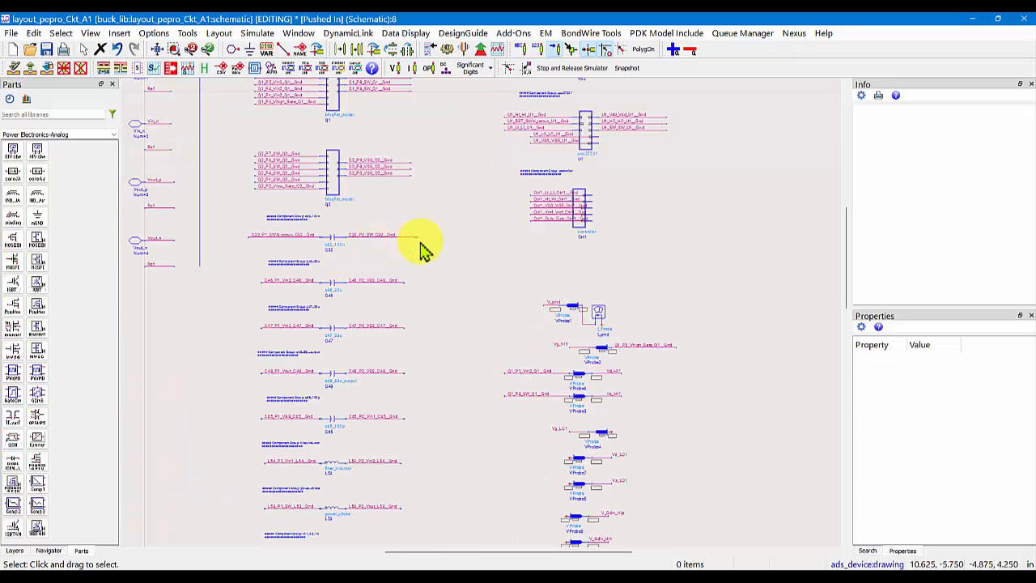
{"action": "scroll", "coordinate": [555, 243], "scroll_direction": "up", "scroll_amount": 2}
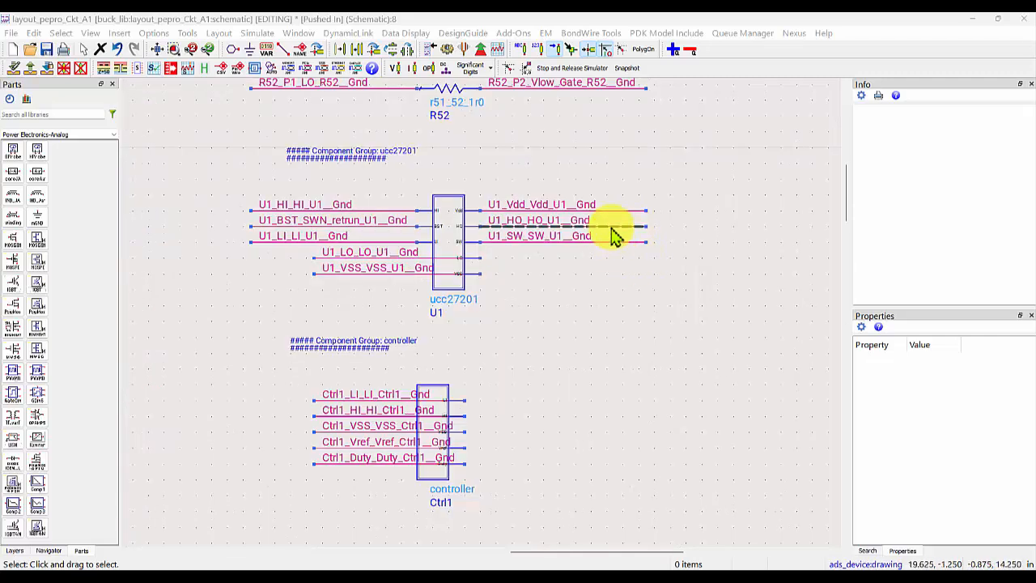
{"action": "left_click", "coordinate": [611, 228]}
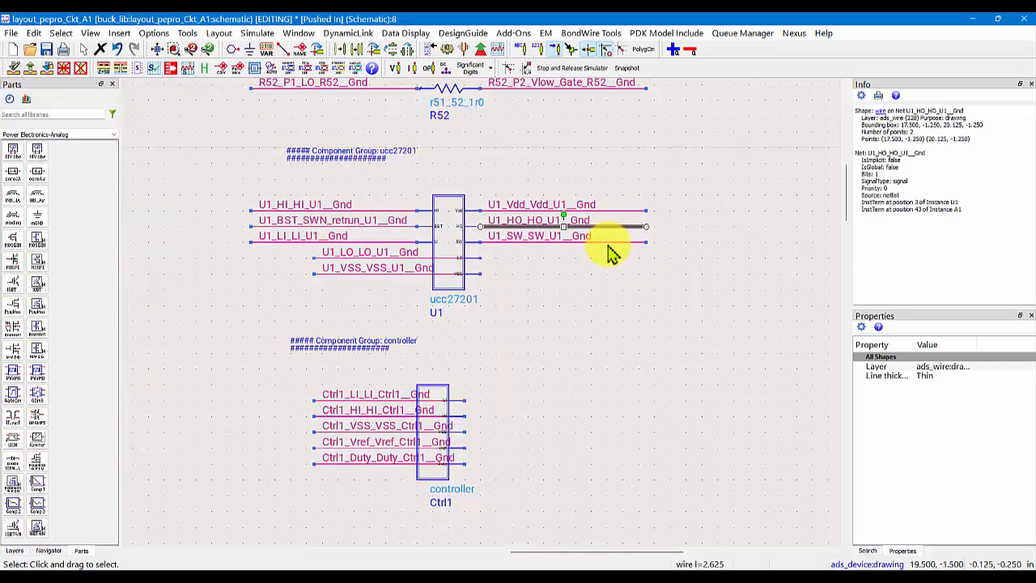
{"action": "left_click", "coordinate": [607, 243], "text": "ctrl"}
{"action": "left_click", "coordinate": [441, 258], "text": "ctrl"}
{"action": "left_click", "coordinate": [426, 275], "text": "ctrl"}
{"action": "key", "text": "ctrl+c"}
{"action": "key", "text": "ctrl+v"}
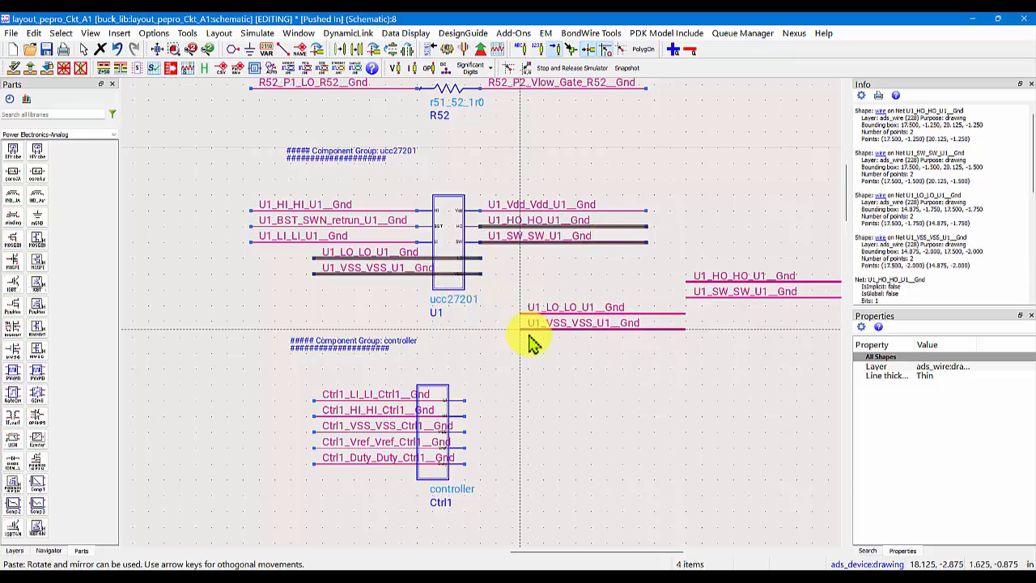
{"action": "scroll", "coordinate": [476, 327], "scroll_direction": "down", "scroll_amount": 3}
{"action": "scroll", "coordinate": [480, 328], "scroll_direction": "down", "scroll_amount": 4}
{"action": "scroll", "coordinate": [504, 370], "scroll_direction": "up", "scroll_amount": 5}
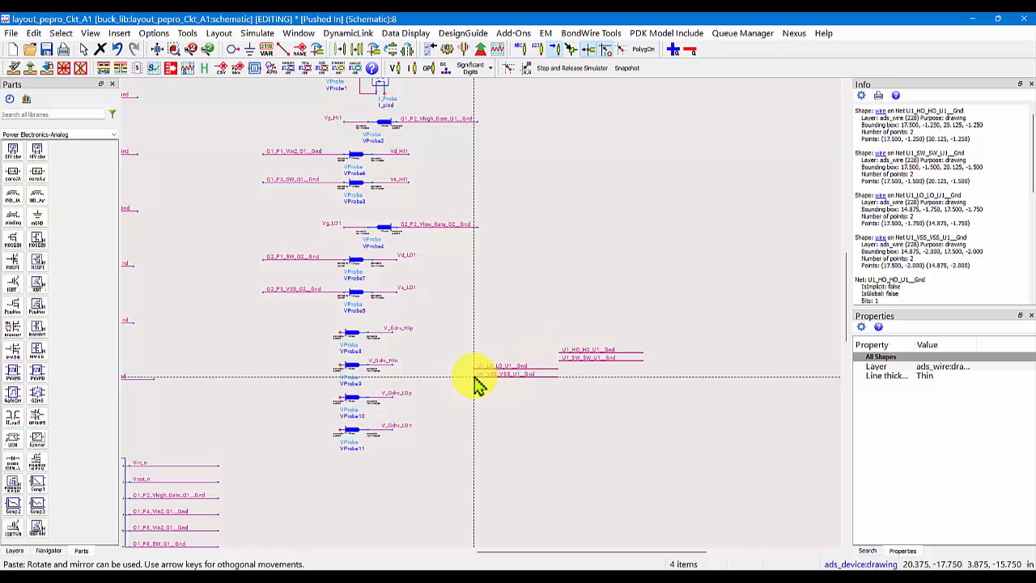
{"action": "left_click", "coordinate": [476, 385]}
- Attach the copied U1 wires to the gate-drive probes: HO to VProbe8, SW to VProbe9, LO to VProbe10 and VSS to VProbe11
{"action": "left_click_drag", "start_coordinate": [639, 354], "coordinate": [342, 334]}
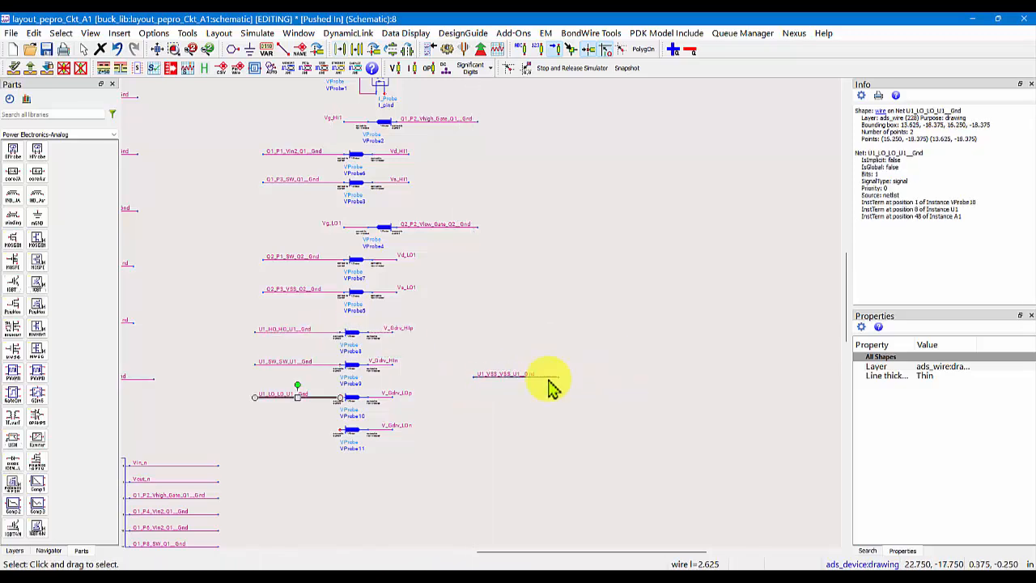
{"action": "left_click_drag", "start_coordinate": [550, 378], "coordinate": [331, 428]}
{"action": "left_click", "coordinate": [481, 375]}
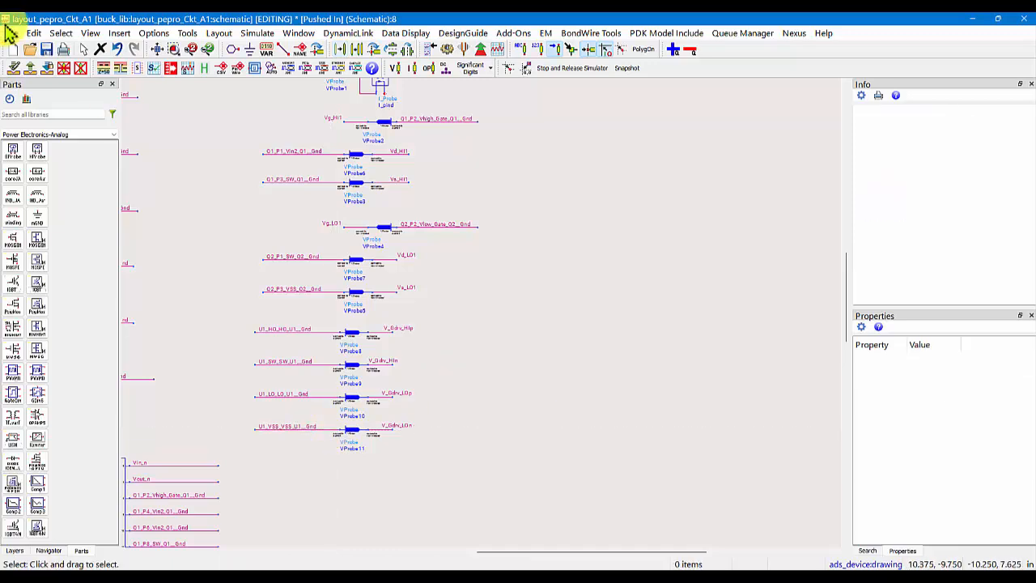
- Save the layout_pepro_Ckt_A1 sub-circuit schematic and return to the parent half-bridge template schematic
{"action": "key", "text": "ctrl+s"}
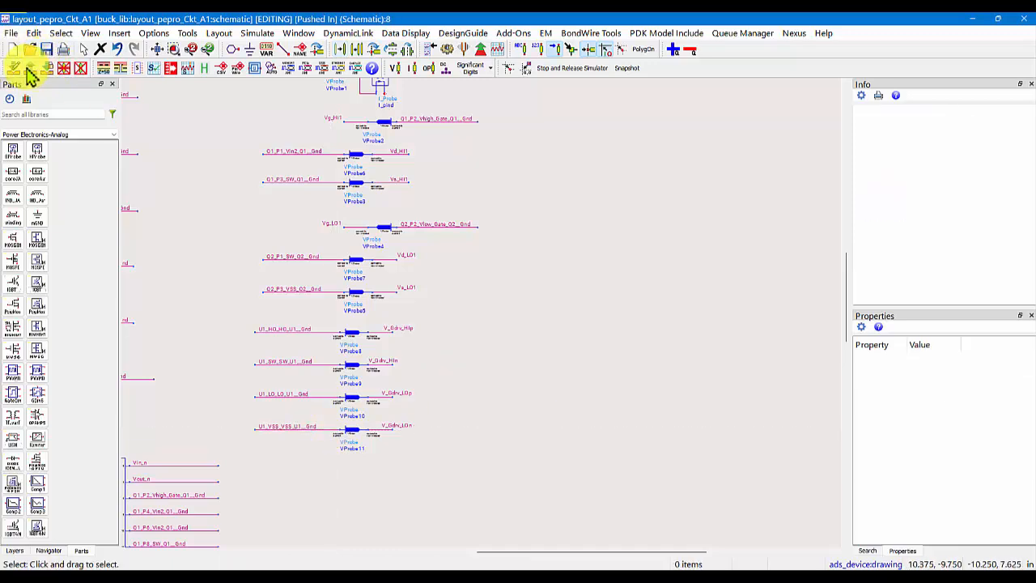
{"action": "left_click", "coordinate": [29, 70]}
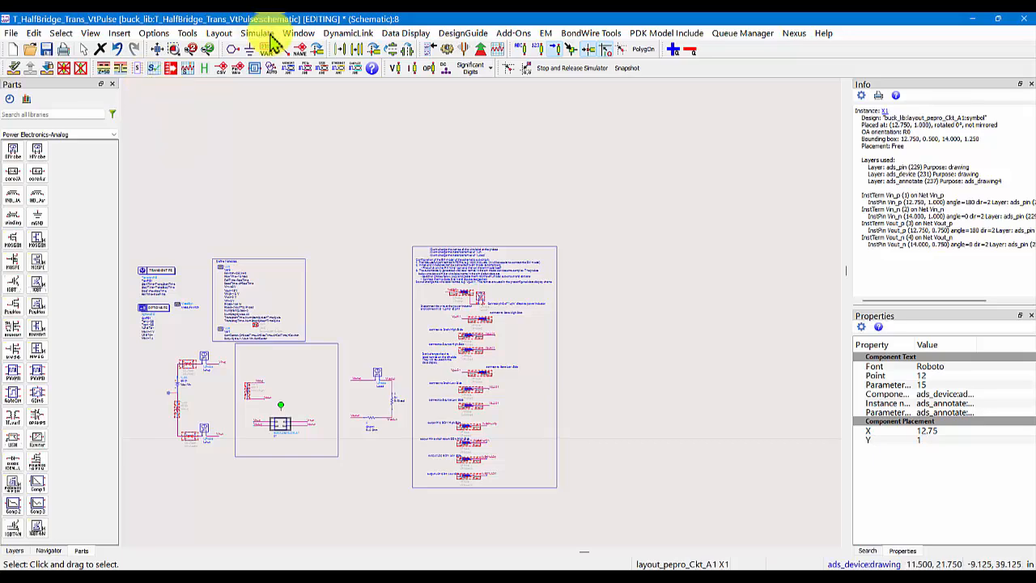
- Simulate the half-bridge template and limit the plotted results to the last 7 cycles, moving the cycleN marker to an earlier cycle
{"action": "left_click", "coordinate": [267, 34]}
{"action": "left_click", "coordinate": [276, 51]}
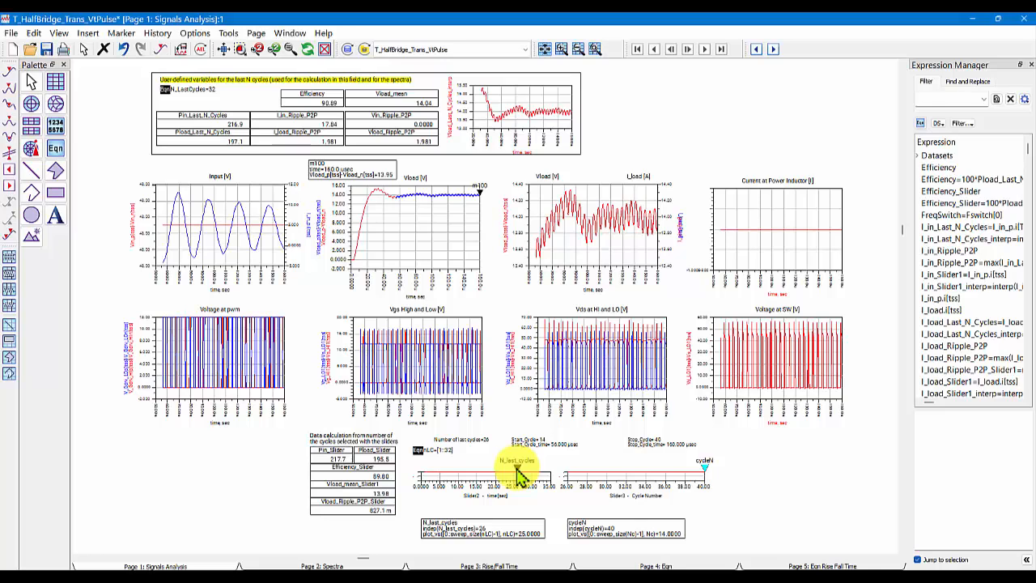
{"action": "mouse_move", "coordinate": [519, 474]}
{"action": "left_mouse_down"}
{"action": "mouse_move", "coordinate": [456, 478]}
{"action": "mouse_move", "coordinate": [448, 470]}
{"action": "left_mouse_up"}
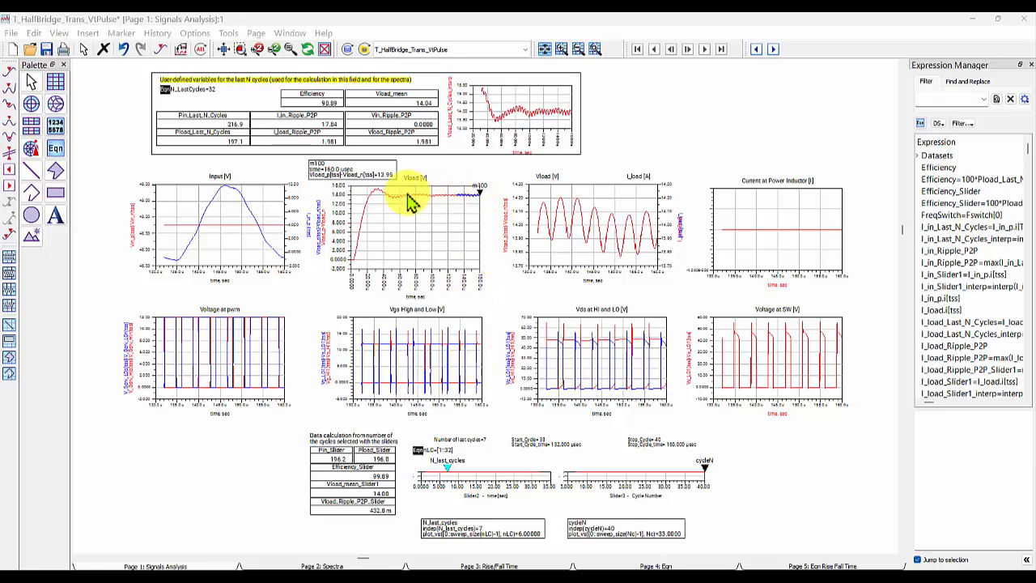
{"action": "left_click", "coordinate": [704, 470]}
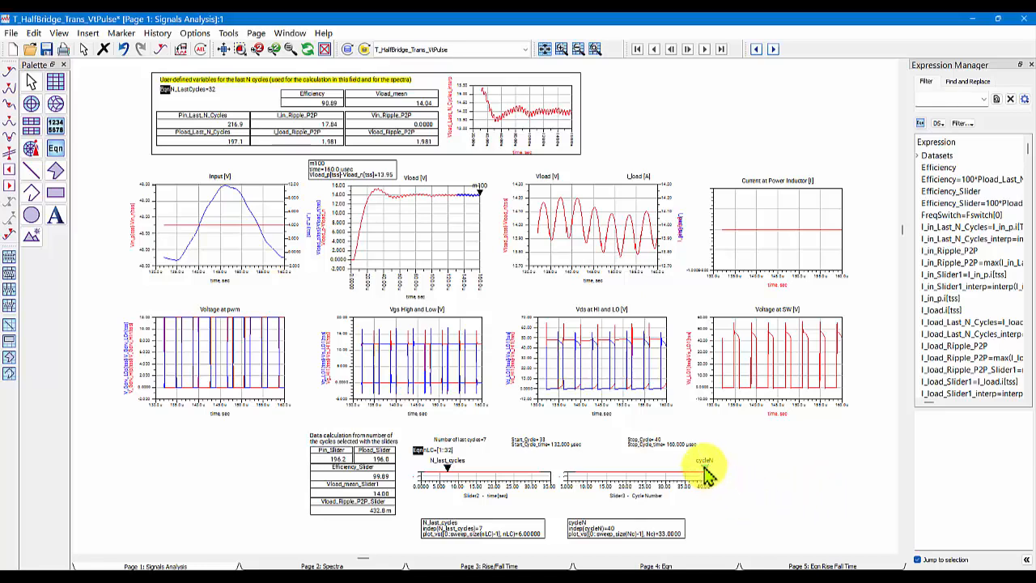
{"action": "left_click_drag", "start_coordinate": [704, 469], "coordinate": [642, 476]}
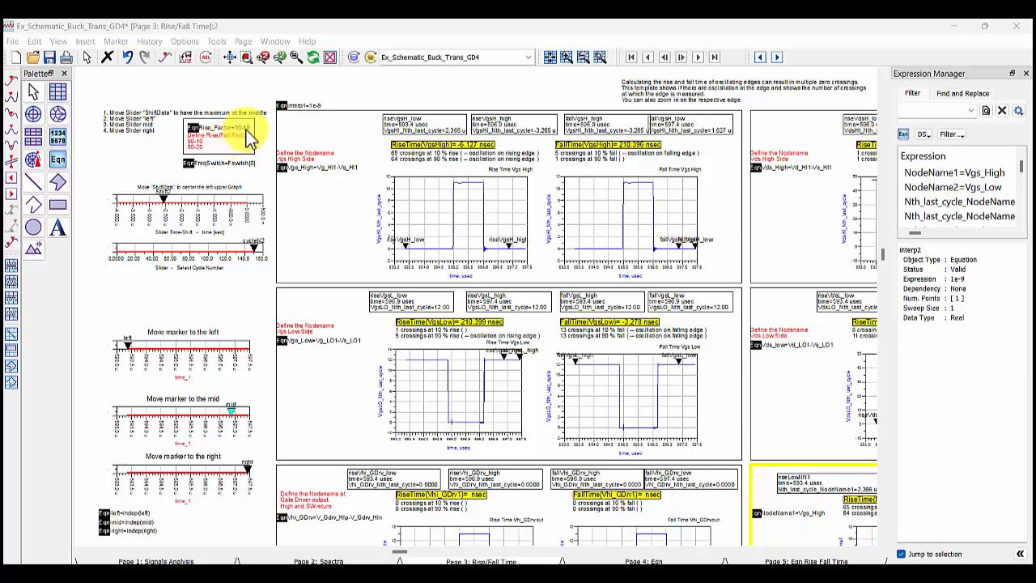
- Centre the high-side Vgs pulse in the rise/fall time graphs by shifting the data, and view an earlier cycle through cycleN2
{"action": "mouse_move", "coordinate": [202, 217]}
{"action": "left_mouse_down"}
{"action": "mouse_move", "coordinate": [364, 219]}
{"action": "mouse_move", "coordinate": [233, 212]}
{"action": "left_mouse_up"}
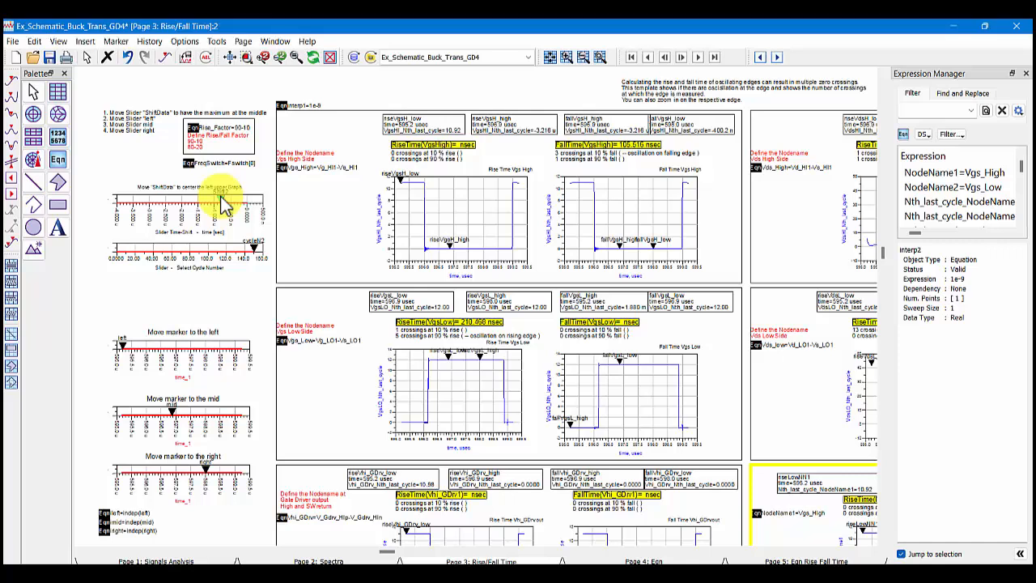
{"action": "left_click", "coordinate": [171, 201]}
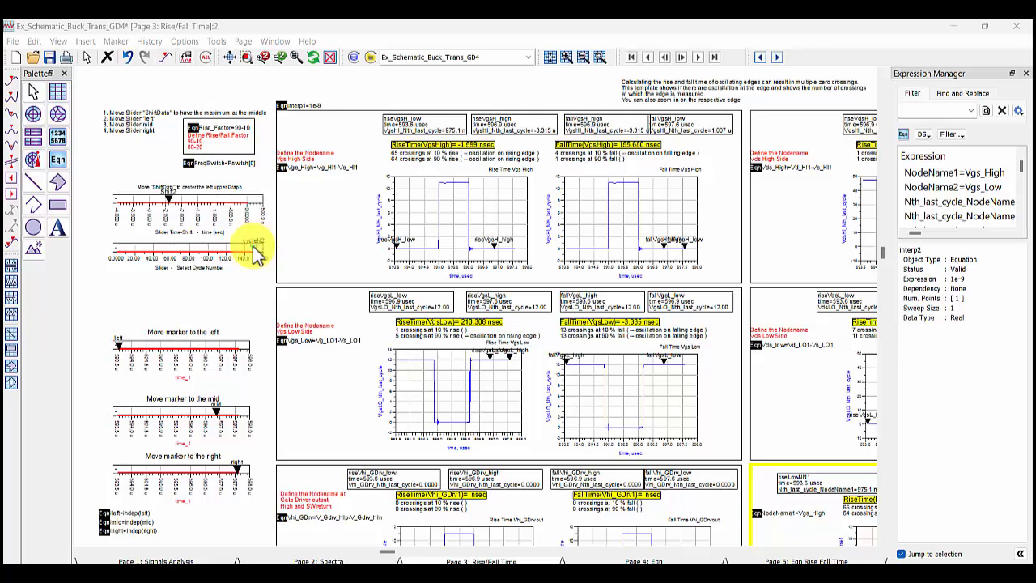
{"action": "mouse_move", "coordinate": [256, 254]}
{"action": "left_mouse_down"}
{"action": "mouse_move", "coordinate": [195, 248]}
{"action": "mouse_move", "coordinate": [209, 283]}
{"action": "left_mouse_up"}
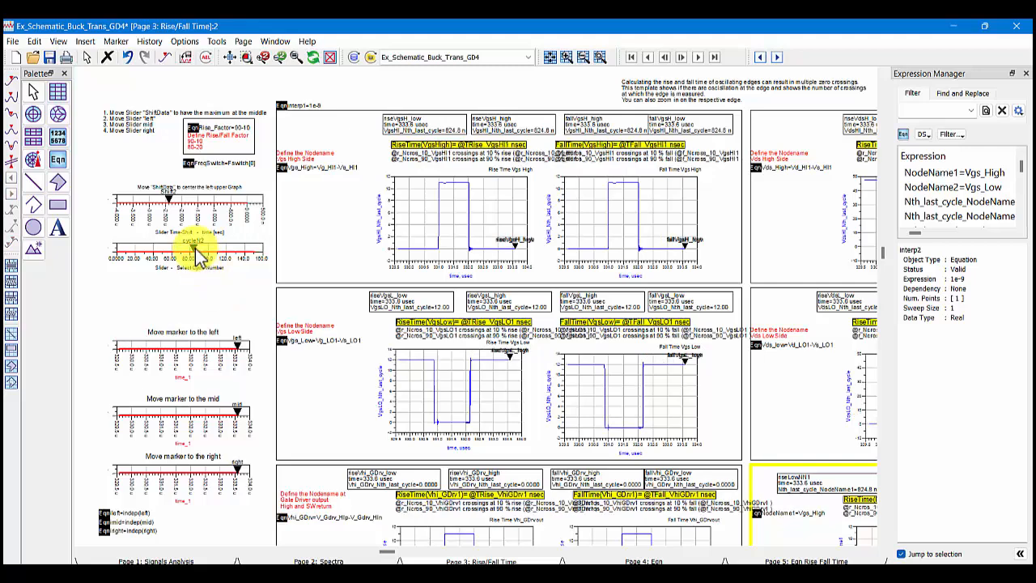
{"action": "mouse_move", "coordinate": [193, 248]}
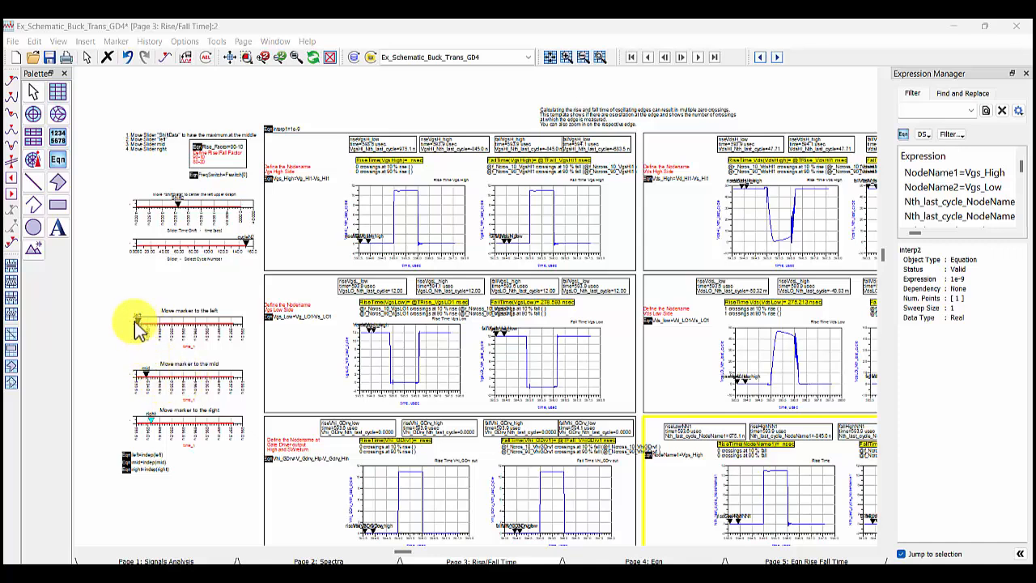
- Place the mid marker within the high-side Vgs pulse and the right marker after its falling edge to measure rise and fall times
{"action": "left_click_drag", "start_coordinate": [146, 374], "coordinate": [186, 380]}
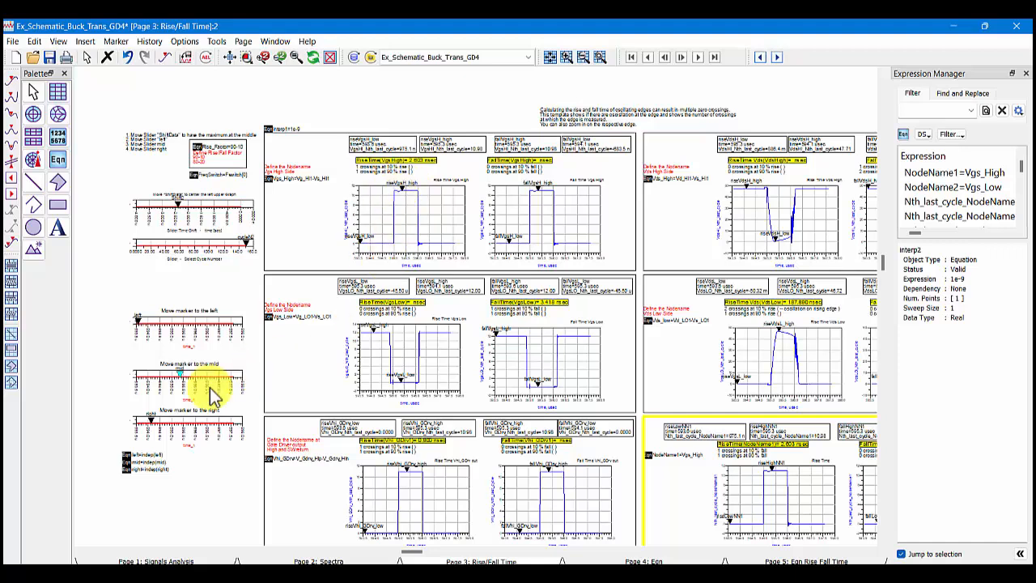
{"action": "left_click_drag", "start_coordinate": [154, 429], "coordinate": [222, 423]}
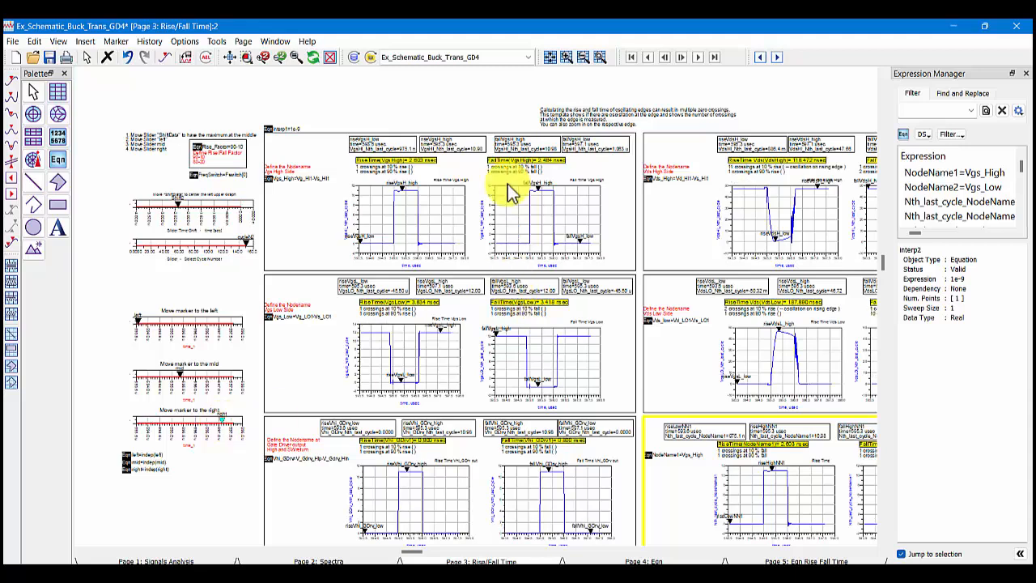
{"action": "scroll", "coordinate": [492, 208], "scroll_direction": "up", "scroll_amount": 3}
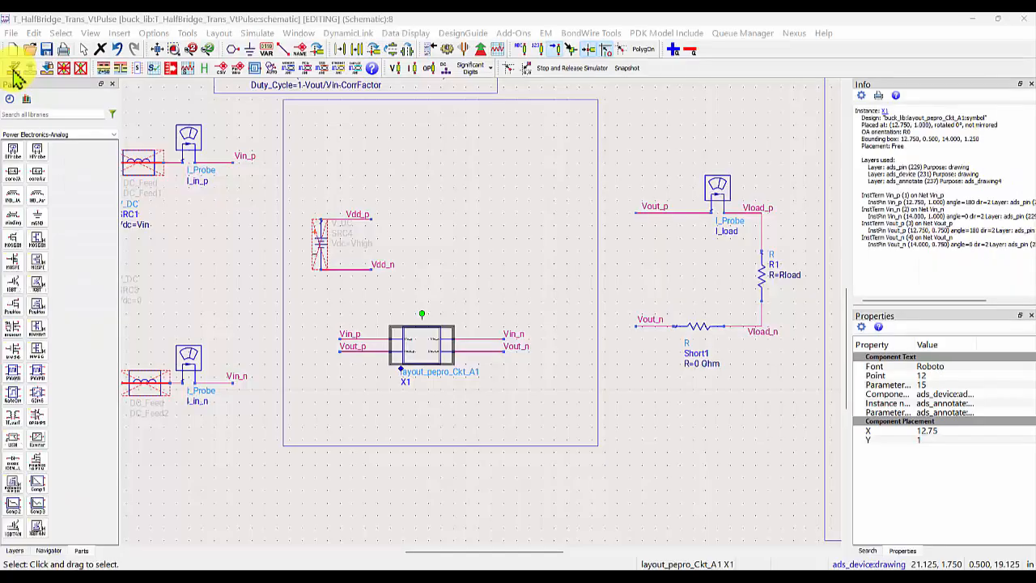
- Descend into the layout_pepro_Ckt_A1 sub-circuit and move the VProbe1 and I_pind probe group close to power choke L53
{"action": "left_click", "coordinate": [12, 69]}
{"action": "scroll", "coordinate": [468, 307], "scroll_direction": "down", "scroll_amount": 4}
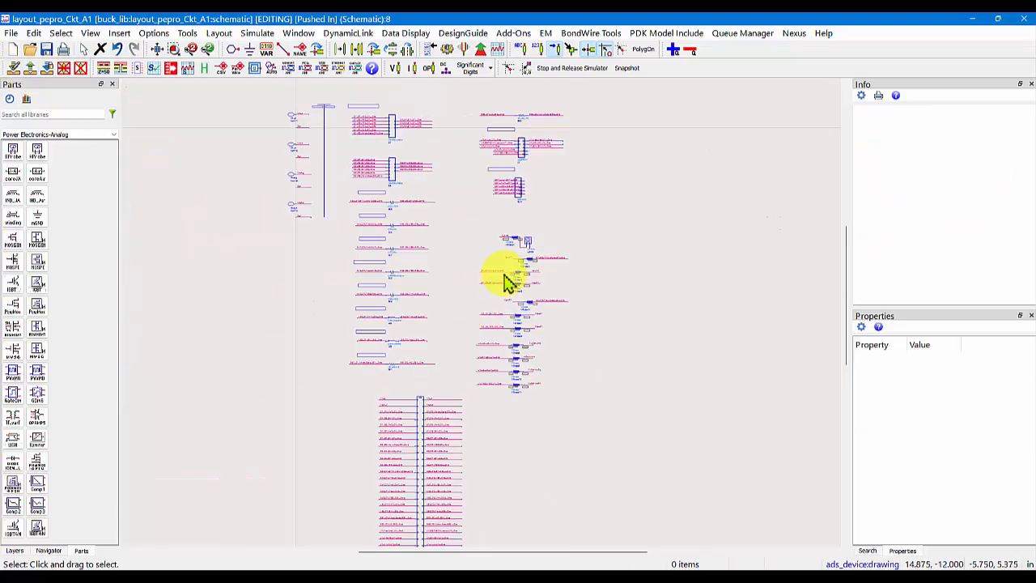
{"action": "left_click_drag", "start_coordinate": [487, 221], "coordinate": [389, 370]}
{"action": "scroll", "coordinate": [474, 317], "scroll_direction": "up", "scroll_amount": 4}
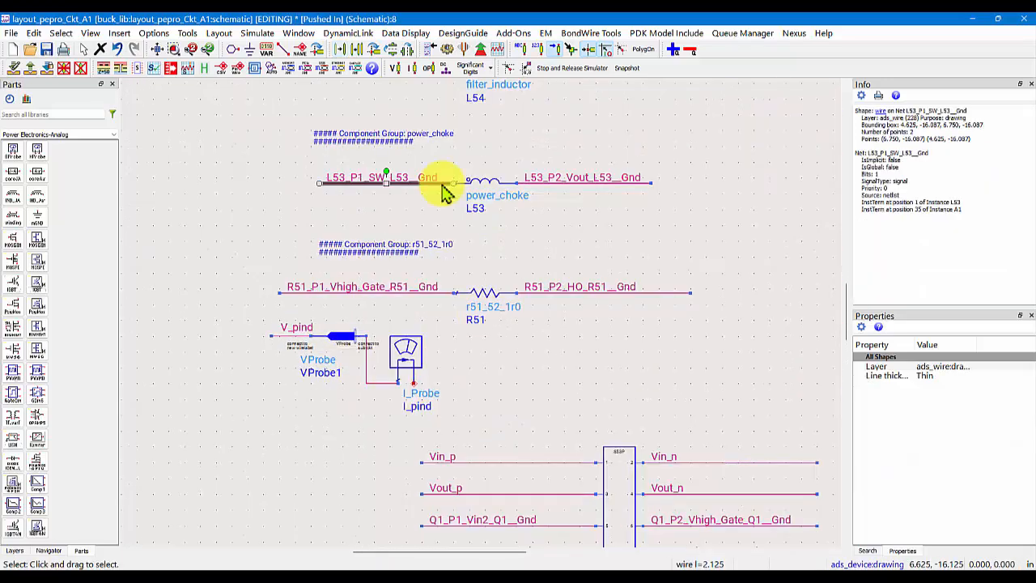
- Attach a copy of L53's SW wire to the VProbe1 and I_pind input, and delete the original wire at the choke
{"action": "key", "text": "ctrl+c"}
{"action": "key", "text": "ctrl+v"}
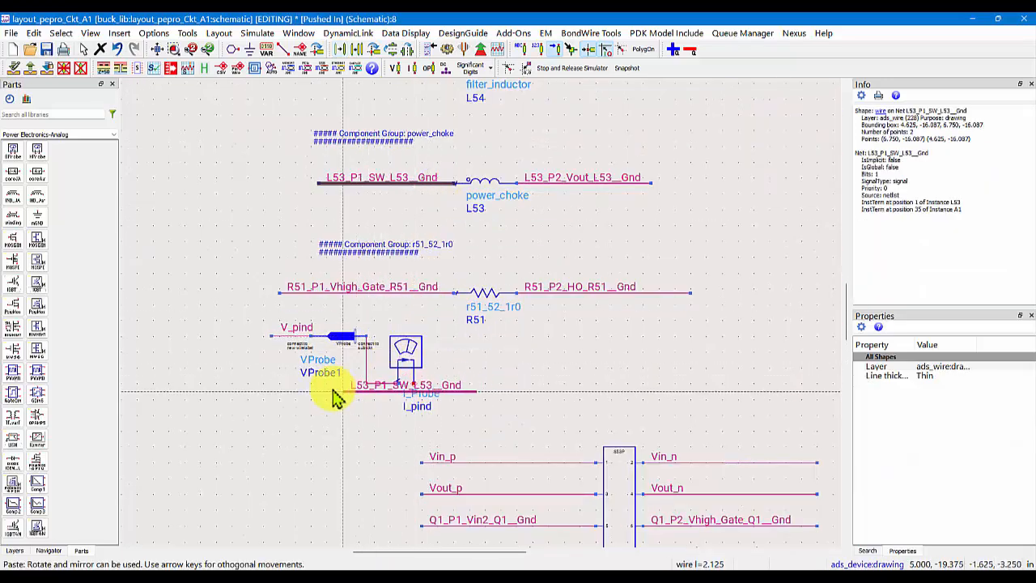
{"action": "left_click", "coordinate": [231, 388]}
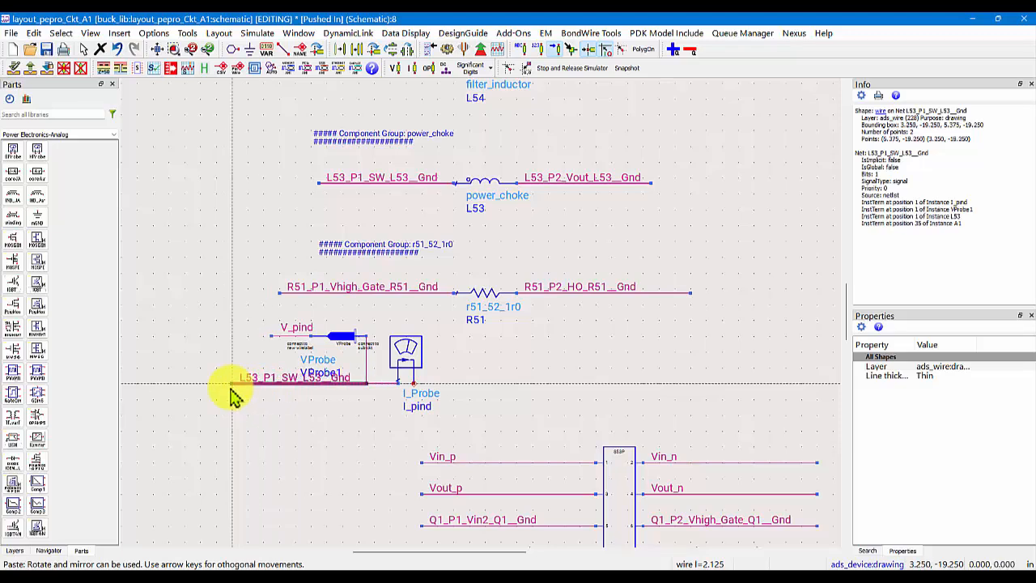
{"action": "key", "text": "Escape"}
{"action": "left_click", "coordinate": [428, 184]}
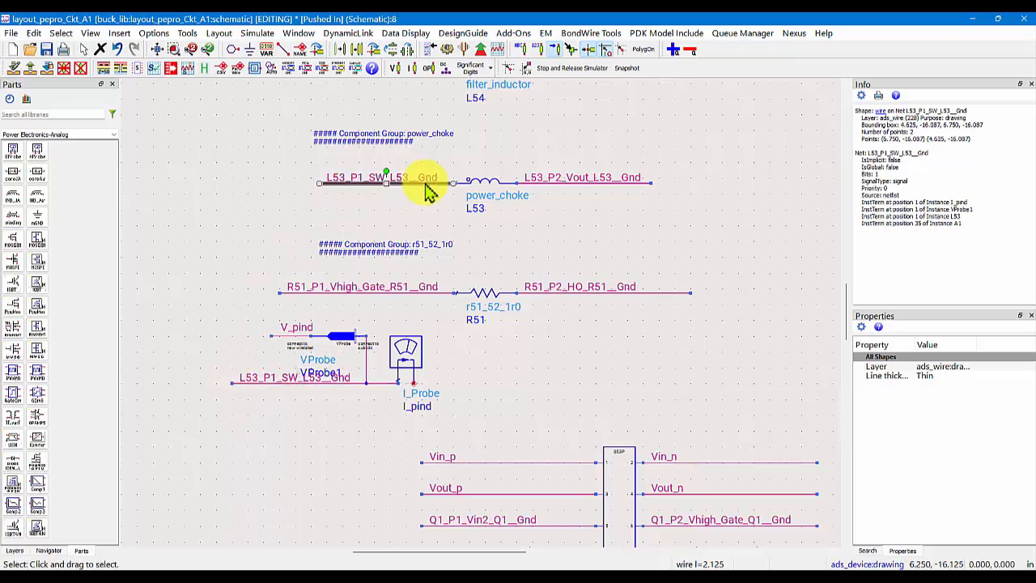
{"action": "key", "text": "Delete"}
- Move the wired VProbe1 and I_pind group so the current probe's output connects to the SW-side pin of L53
{"action": "left_click_drag", "start_coordinate": [202, 314], "coordinate": [444, 432]}
{"action": "left_click_drag", "start_coordinate": [412, 389], "coordinate": [455, 185]}
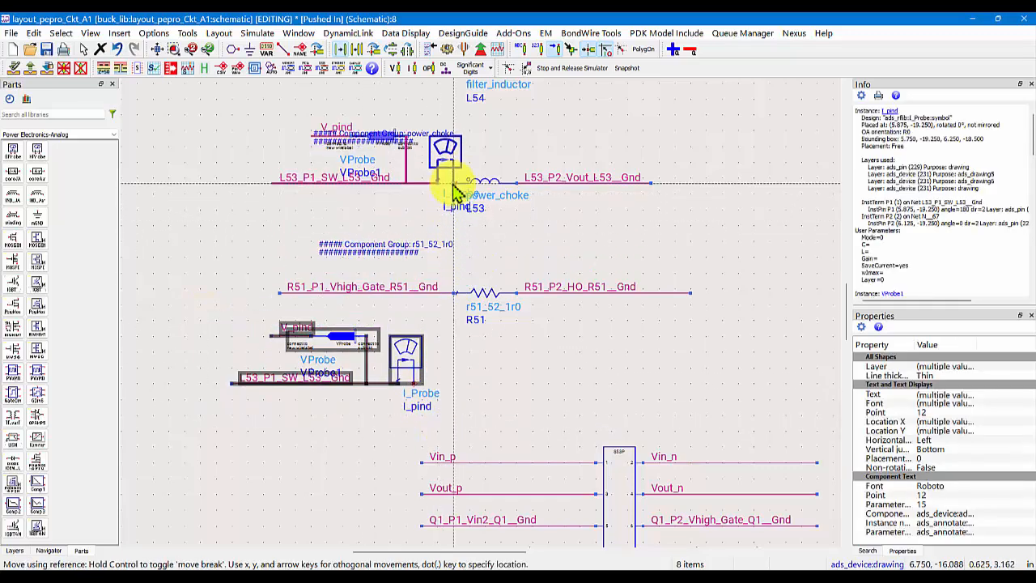
{"action": "left_click", "coordinate": [333, 98]}
- Save the layout_pepro_Ckt_A1 sub-circuit and simulate the parent half-bridge template schematic
{"action": "left_click", "coordinate": [47, 49]}
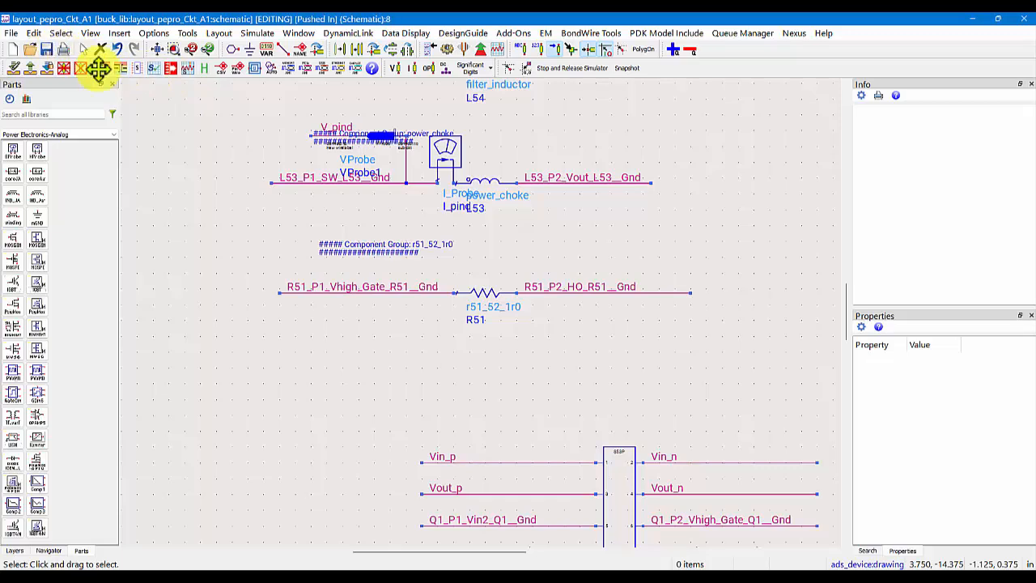
{"action": "left_click", "coordinate": [30, 68]}
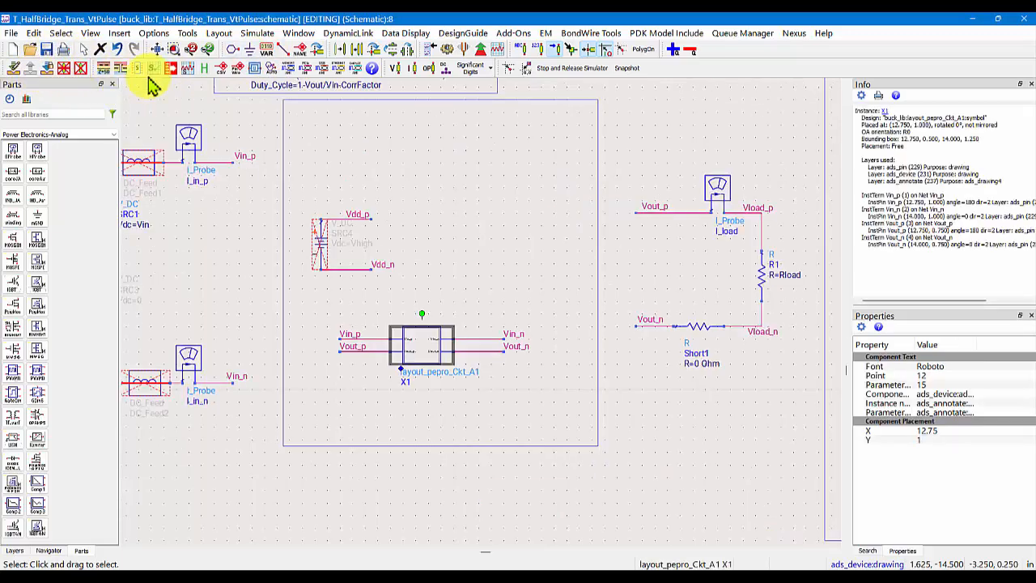
{"action": "left_click", "coordinate": [447, 50]}
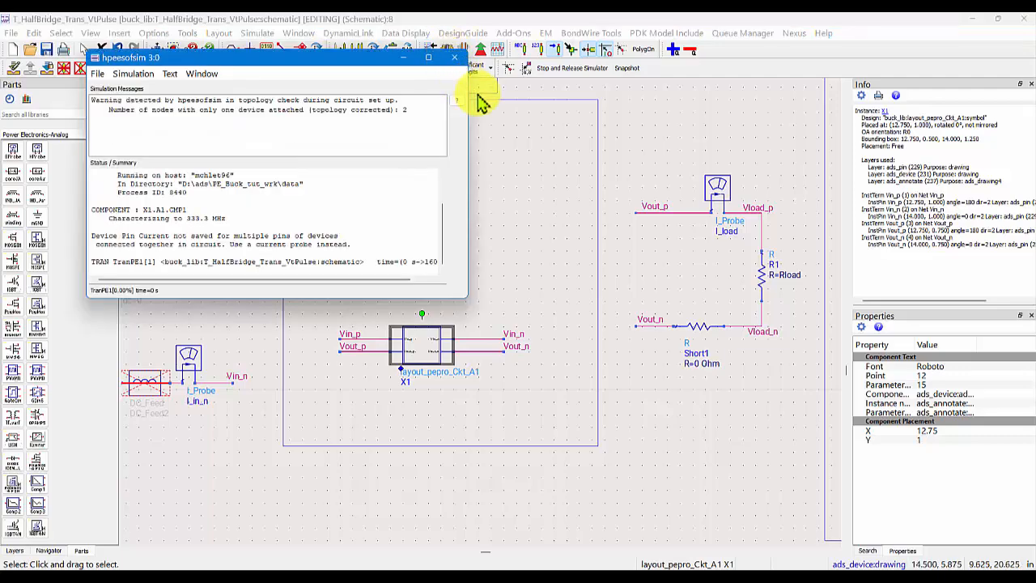
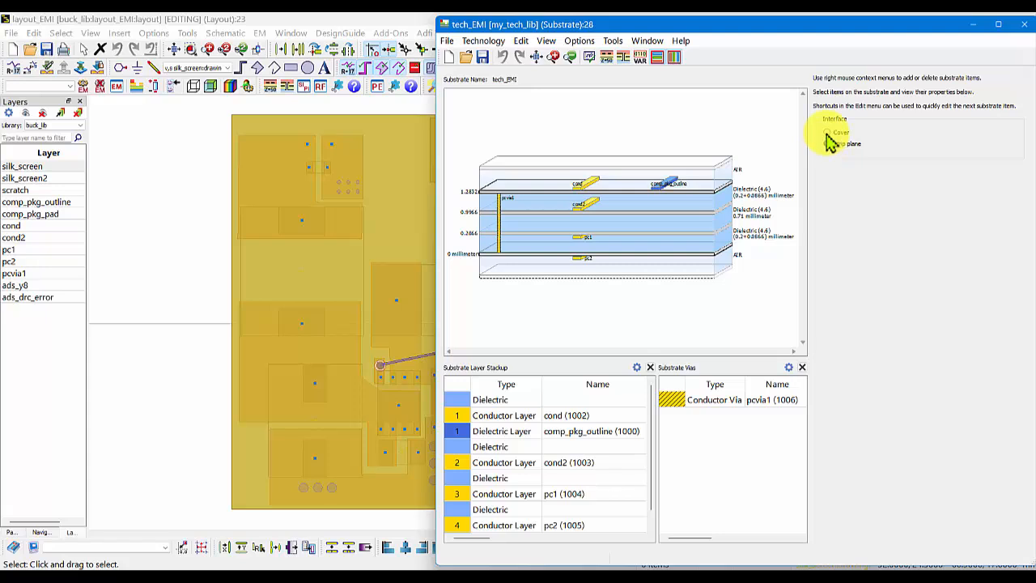
- Make the bottom interface of the tech_EMI substrate a cover with copper as its material
{"action": "left_click", "coordinate": [830, 136]}
{"action": "left_click", "coordinate": [1000, 172]}
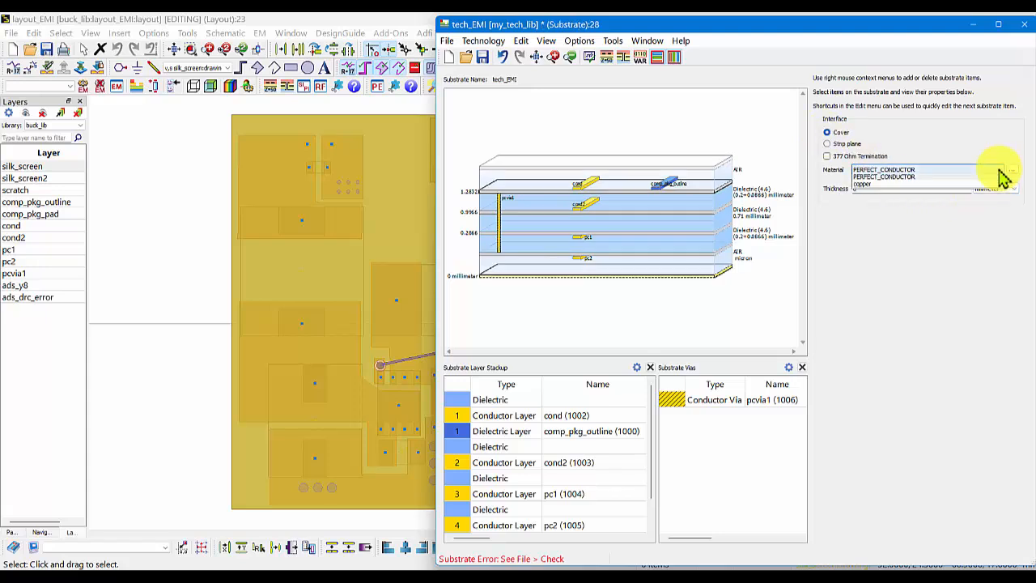
{"action": "left_click", "coordinate": [982, 188]}
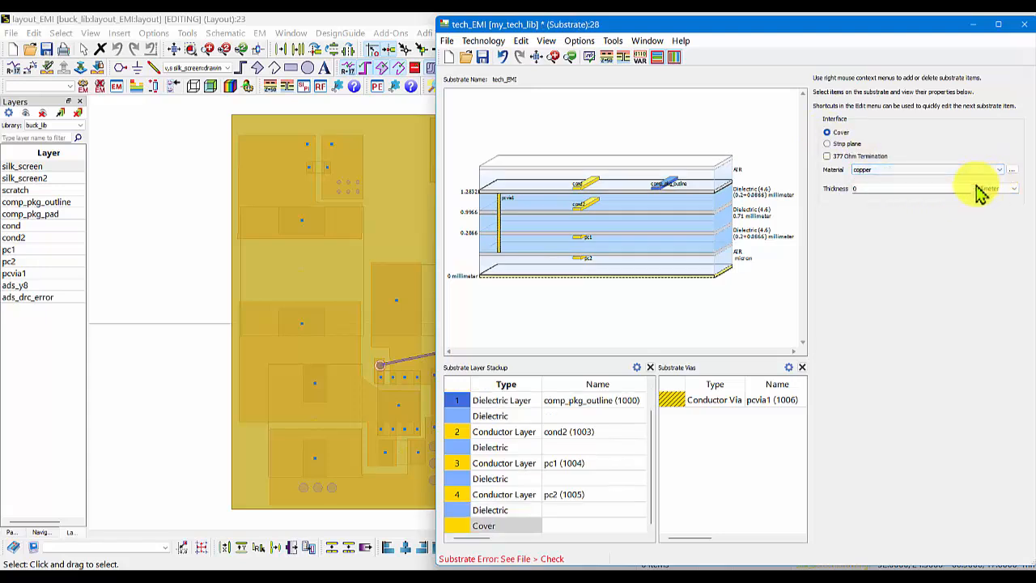
- Set the thickness of the AIR layer above the bottom cover to 10 centimeters
{"action": "left_click", "coordinate": [687, 273]}
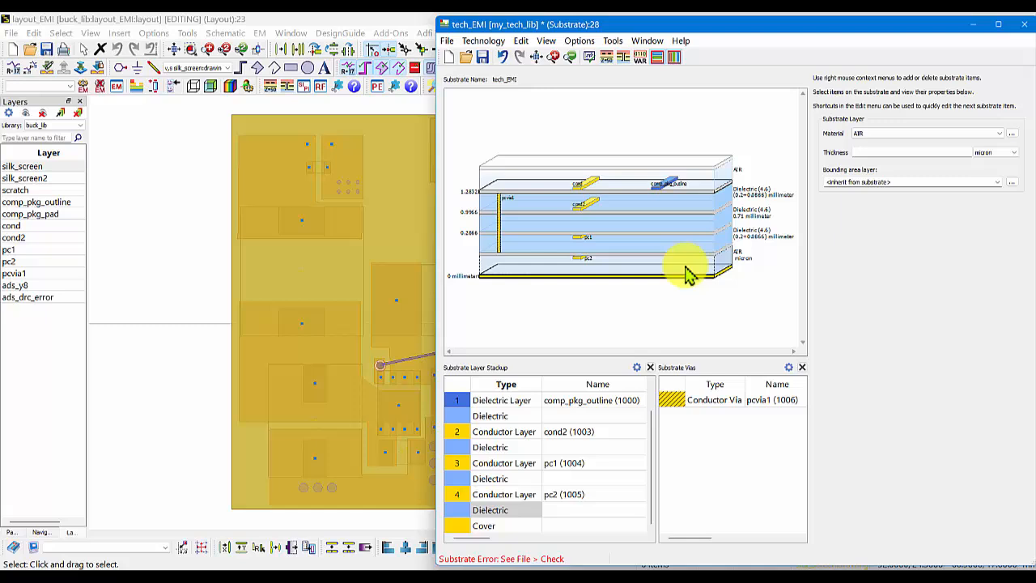
{"action": "left_click", "coordinate": [922, 154]}
{"action": "type", "text": "10"}
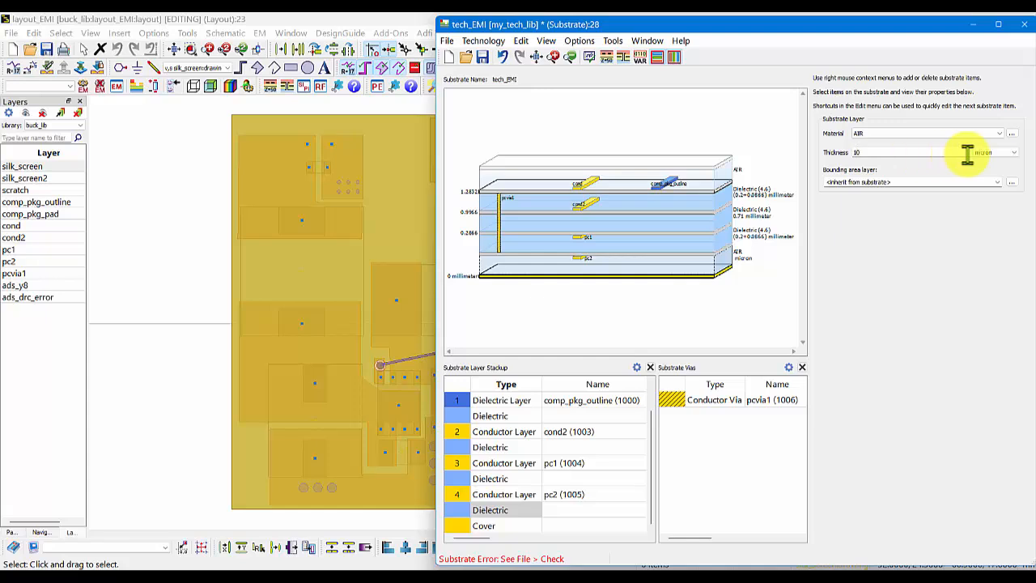
{"action": "left_click", "coordinate": [1014, 152]}
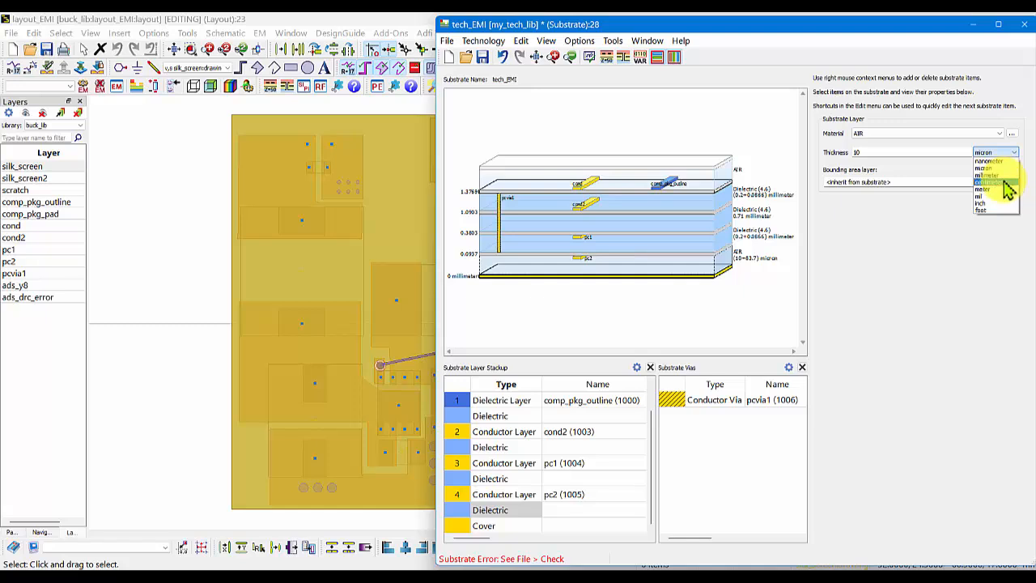
{"action": "left_click", "coordinate": [1005, 182]}
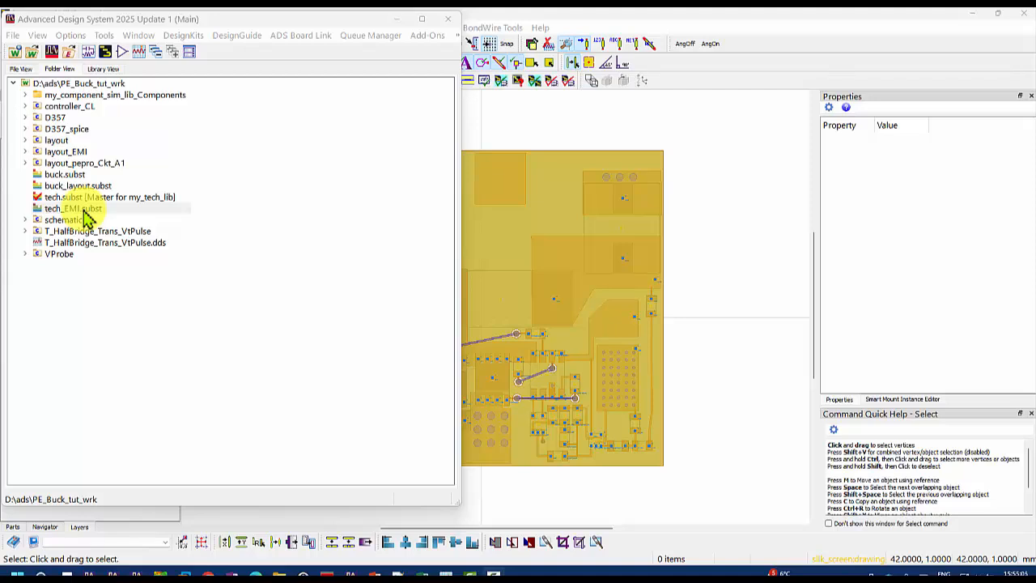
- Configure the PEPro setup of the layout_EMI cell's pepro view to use the my_tech_lib:tech_EMI substrate
{"action": "left_click", "coordinate": [25, 152]}
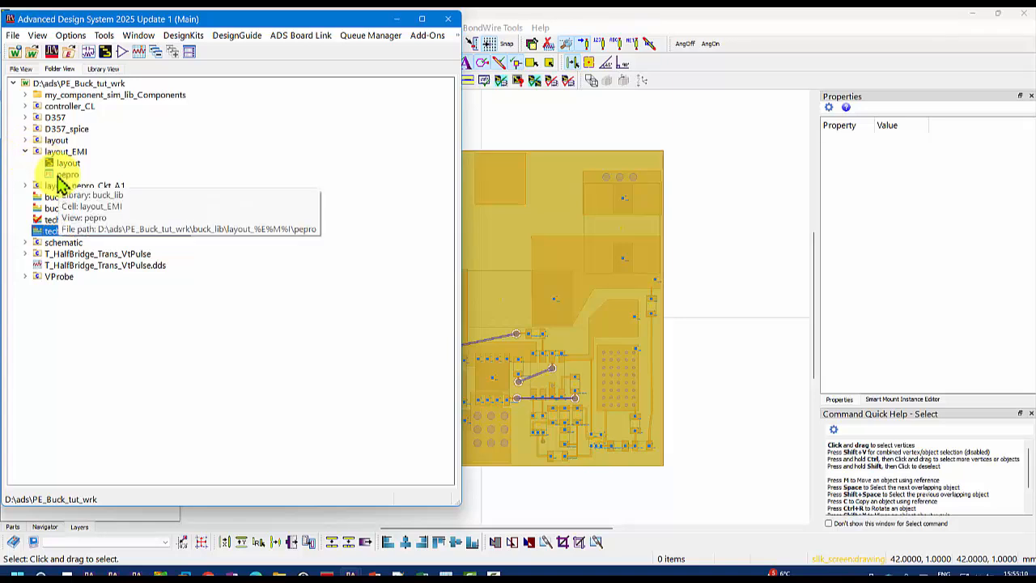
{"action": "right_click", "coordinate": [58, 177]}
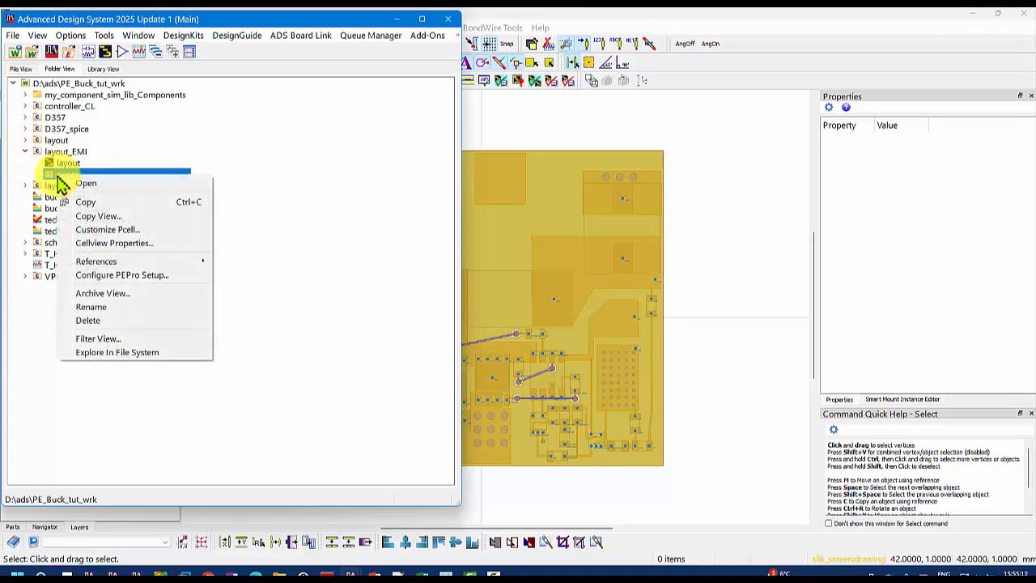
{"action": "left_click", "coordinate": [127, 276]}
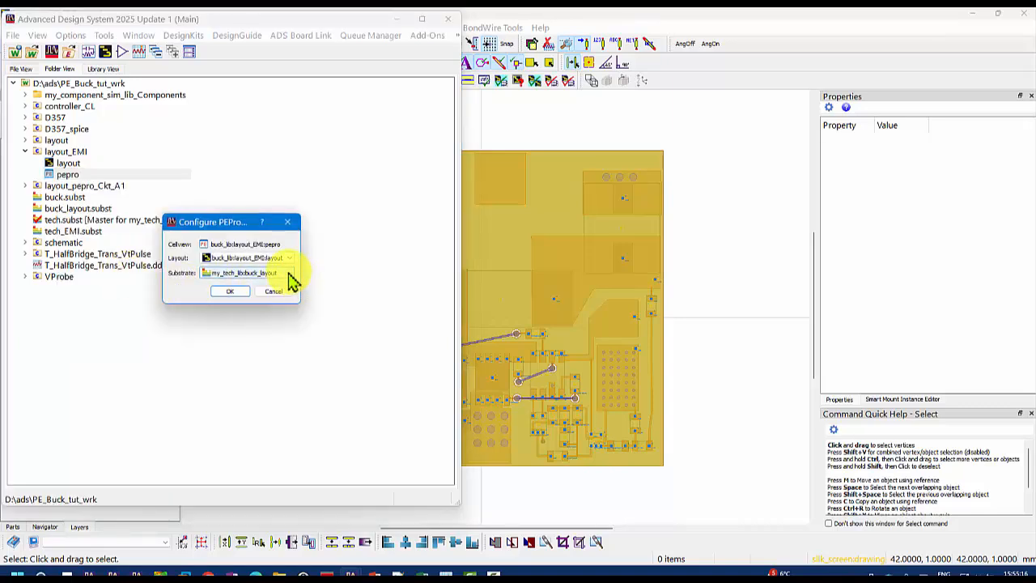
{"action": "left_click", "coordinate": [291, 274]}
{"action": "left_click", "coordinate": [279, 308]}
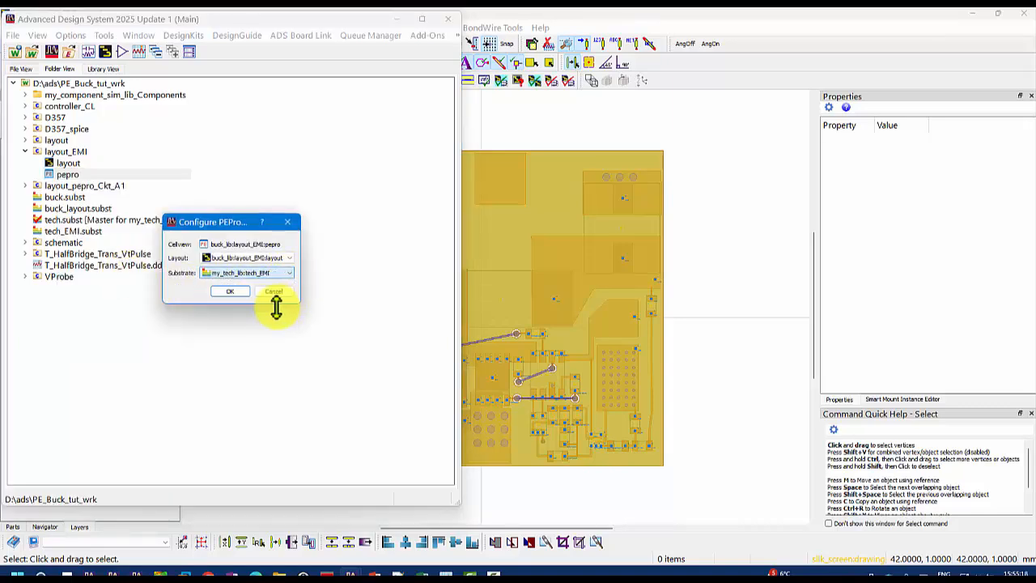
{"action": "left_click", "coordinate": [233, 293]}
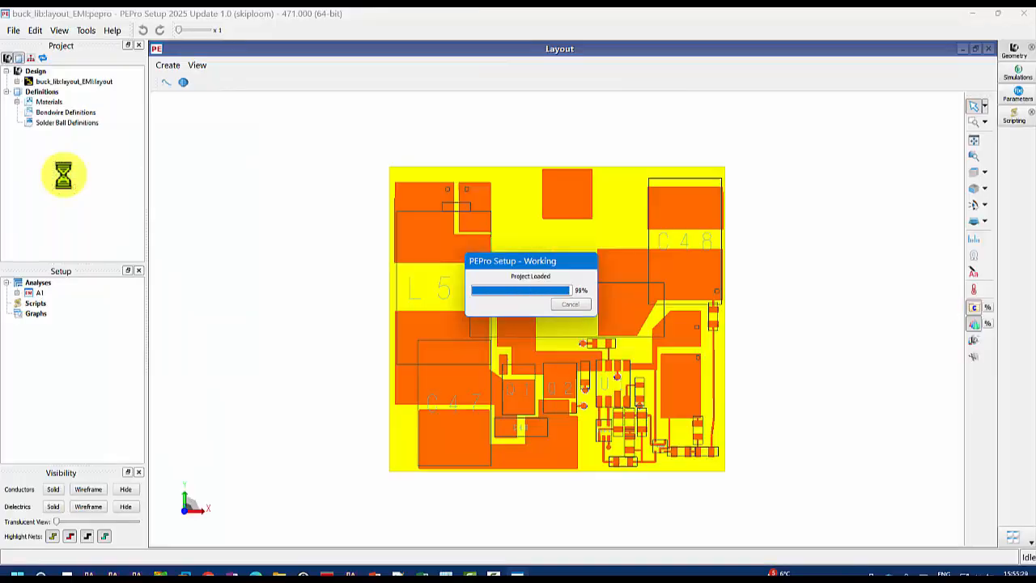
- In PEPro, check which layout and substrate the layout_EMI design references, and close the references viewer
{"action": "right_click", "coordinate": [39, 83]}
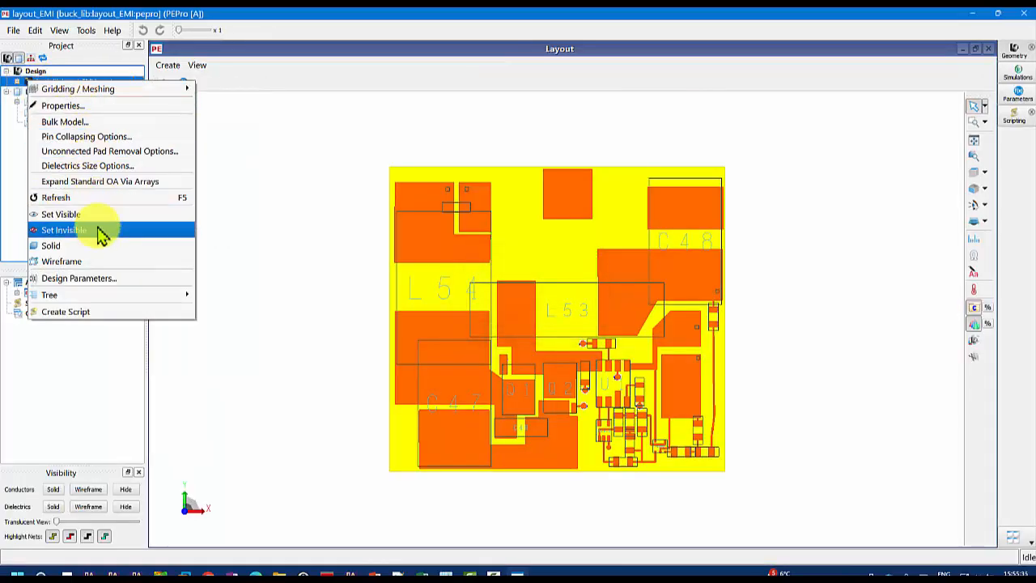
{"action": "left_click", "coordinate": [104, 111]}
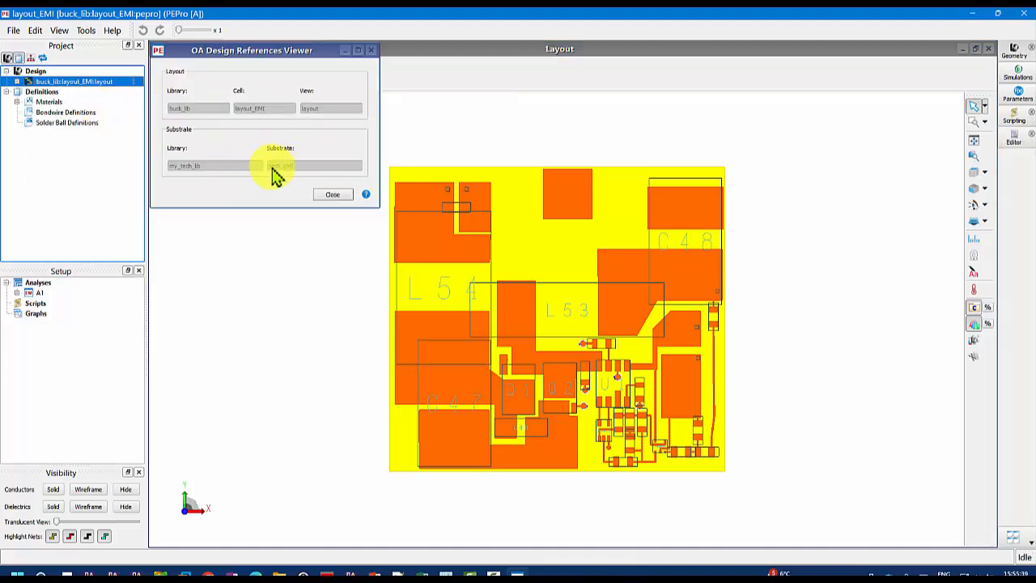
{"action": "left_click", "coordinate": [330, 196]}
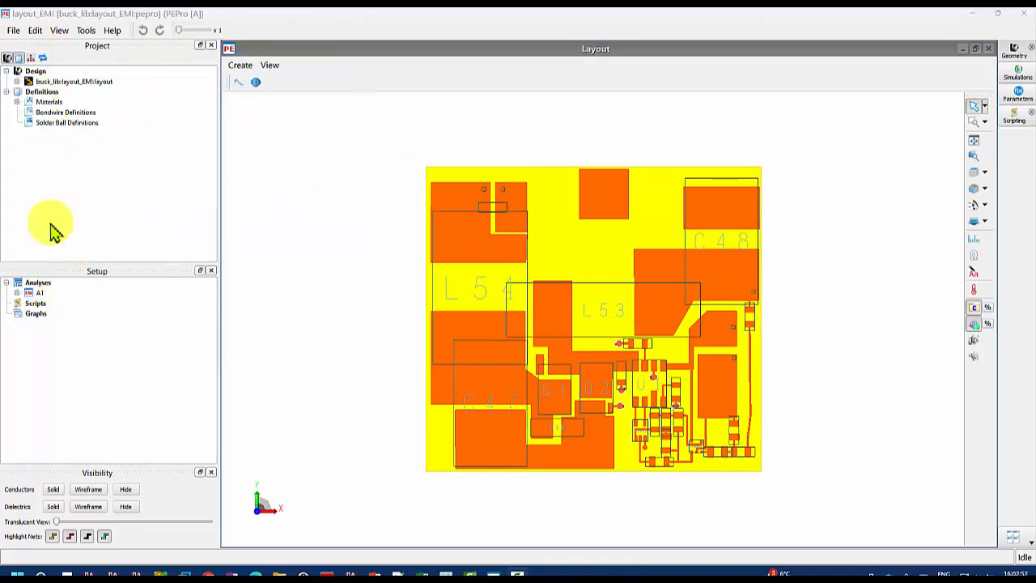
- Examine where the Vin_p and Vin_n ports of analysis A1 sit on the layout and which reference pin Vin_p uses
{"action": "left_click", "coordinate": [18, 293]}
{"action": "left_click", "coordinate": [28, 303]}
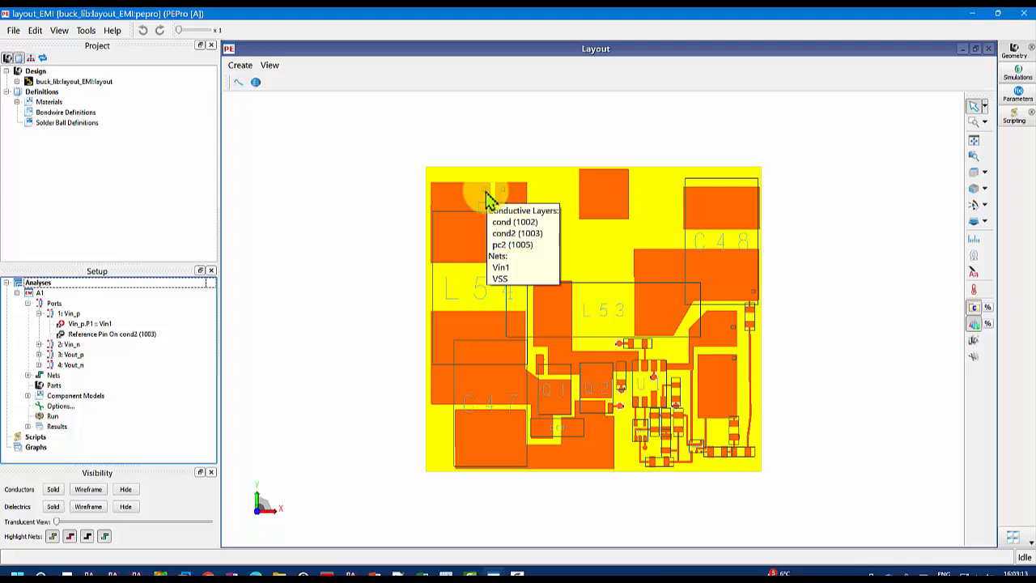
{"action": "left_click", "coordinate": [78, 315]}
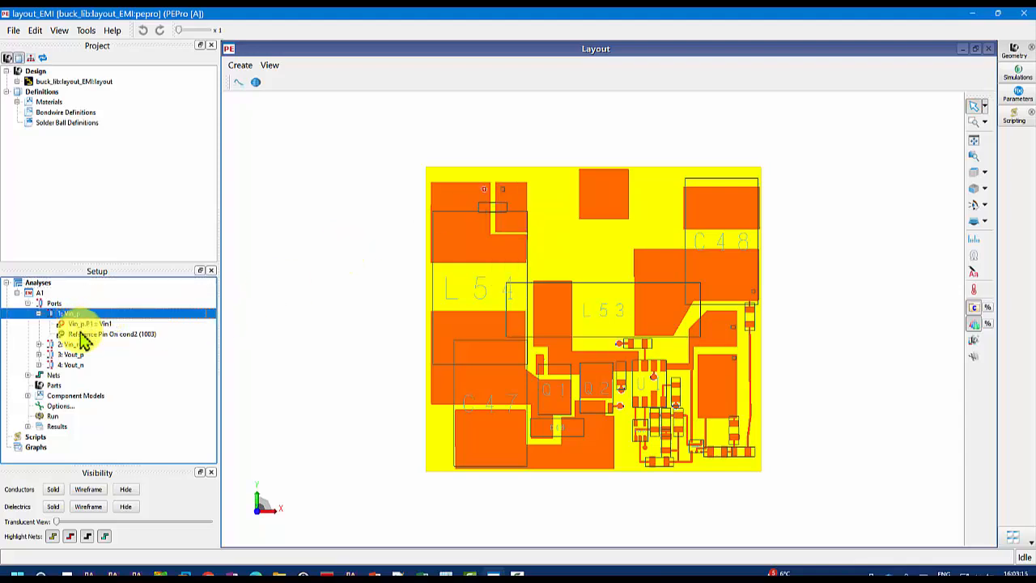
{"action": "left_click", "coordinate": [77, 344]}
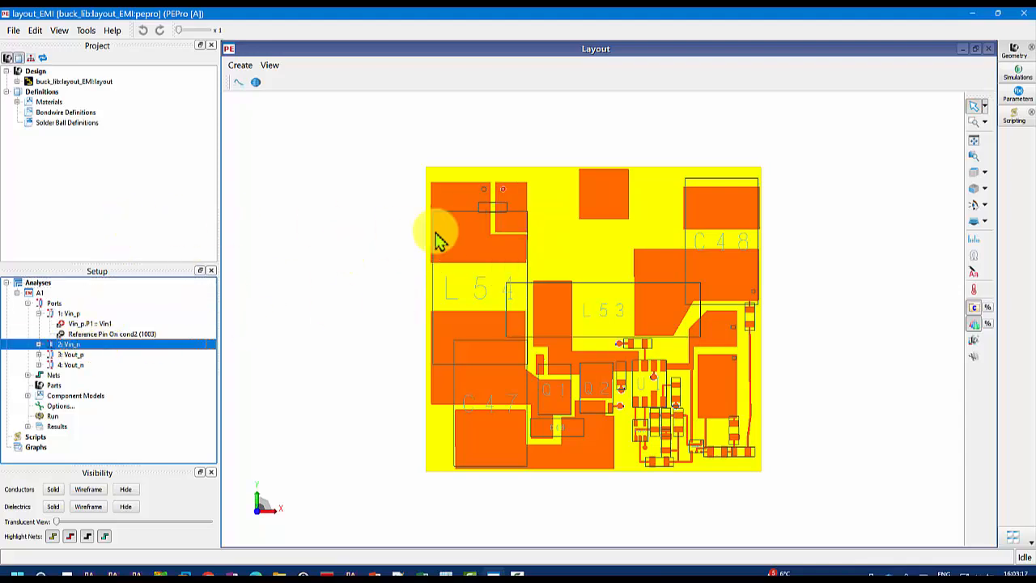
{"action": "mouse_move", "coordinate": [448, 225]}
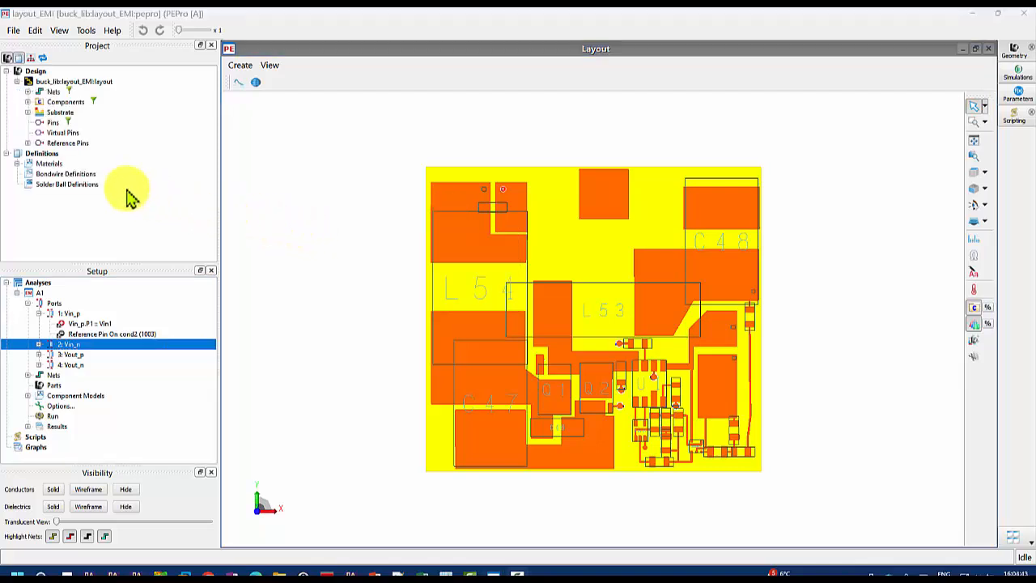
- Add Reference Pin On Cover to the Vin_p and Vin_n ports of analysis A1
{"action": "left_click", "coordinate": [27, 143]}
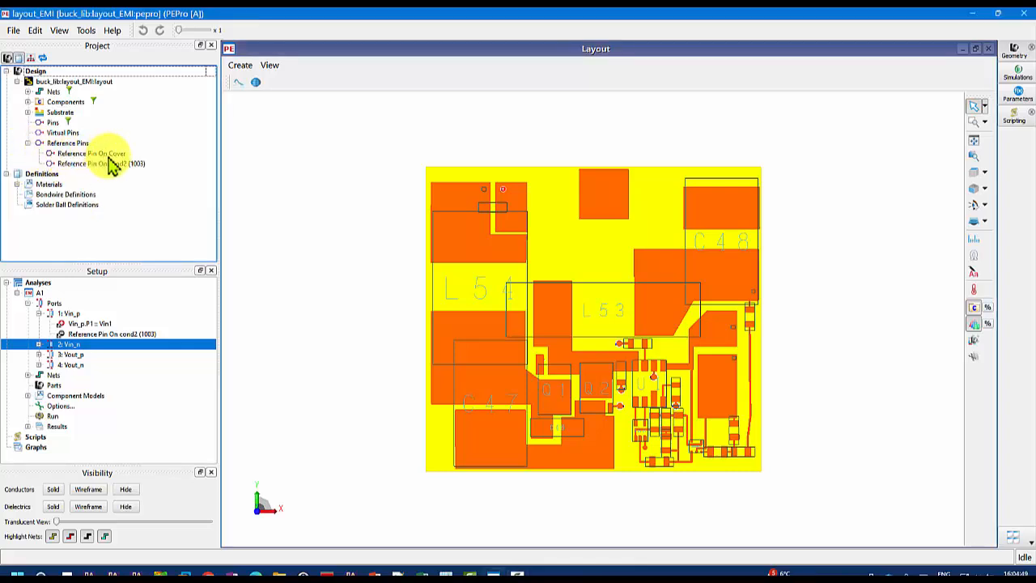
{"action": "left_click", "coordinate": [82, 153]}
{"action": "left_click_drag", "start_coordinate": [84, 160], "coordinate": [78, 332]}
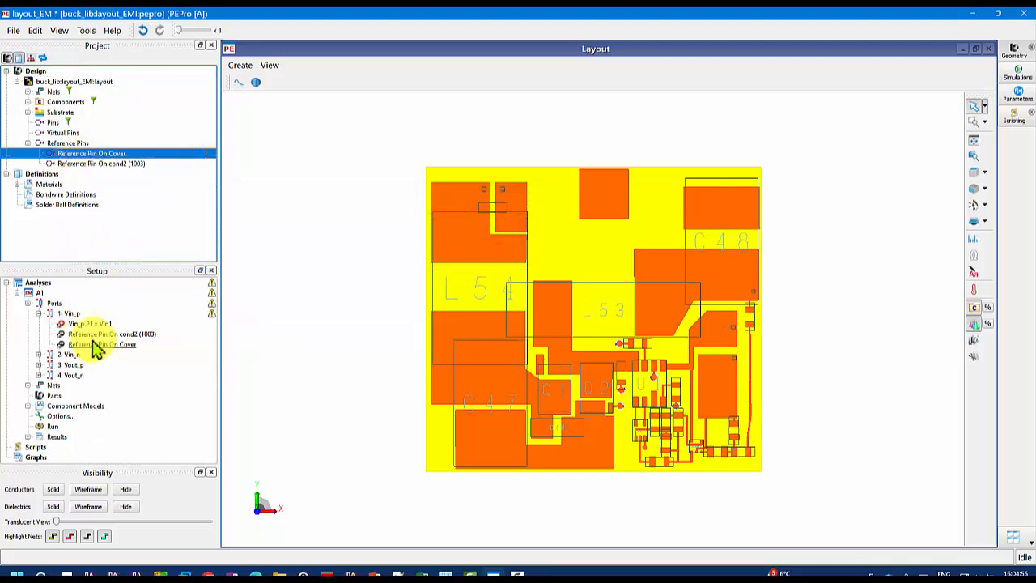
{"action": "left_click_drag", "start_coordinate": [95, 350], "coordinate": [72, 364]}
- Delete Reference Pin On cond2 (1003) from the Vin_n and Vin_p ports
{"action": "left_click", "coordinate": [115, 377]}
{"action": "right_click", "coordinate": [116, 377]}
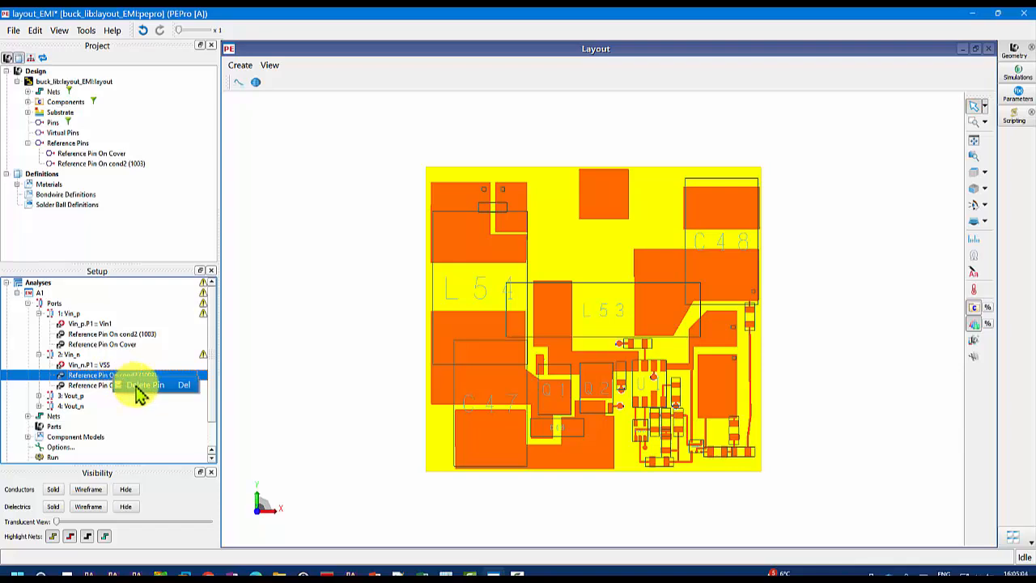
{"action": "left_click", "coordinate": [139, 387]}
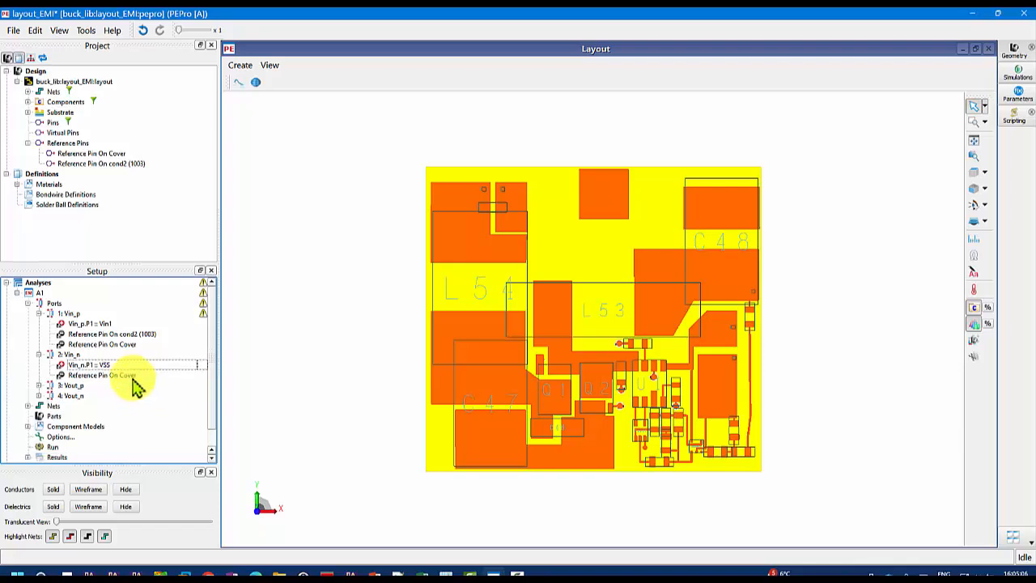
{"action": "left_click", "coordinate": [121, 334]}
{"action": "right_click", "coordinate": [119, 335]}
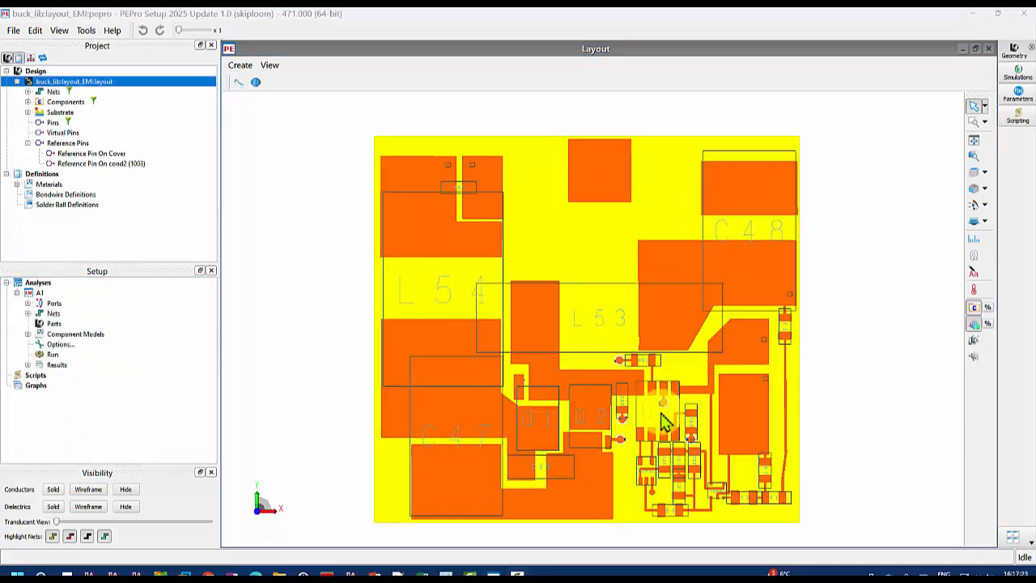
- Inspect the via under U1 in 3D, checking the conductive layers, via layer and nets around its pad and clearance ring
{"action": "mouse_move", "coordinate": [667, 419]}
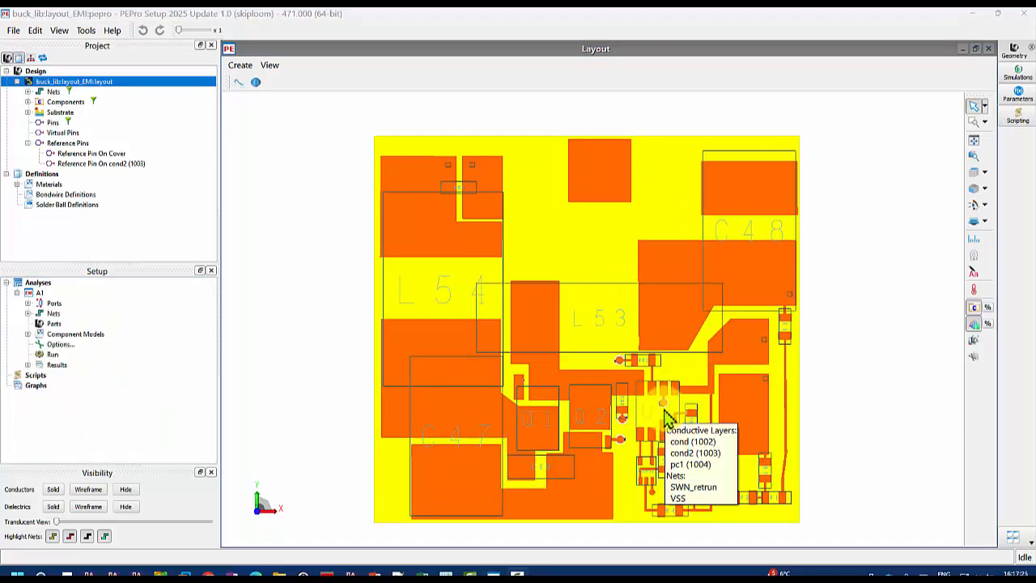
{"action": "scroll", "coordinate": [667, 419], "scroll_direction": "up", "scroll_amount": 5}
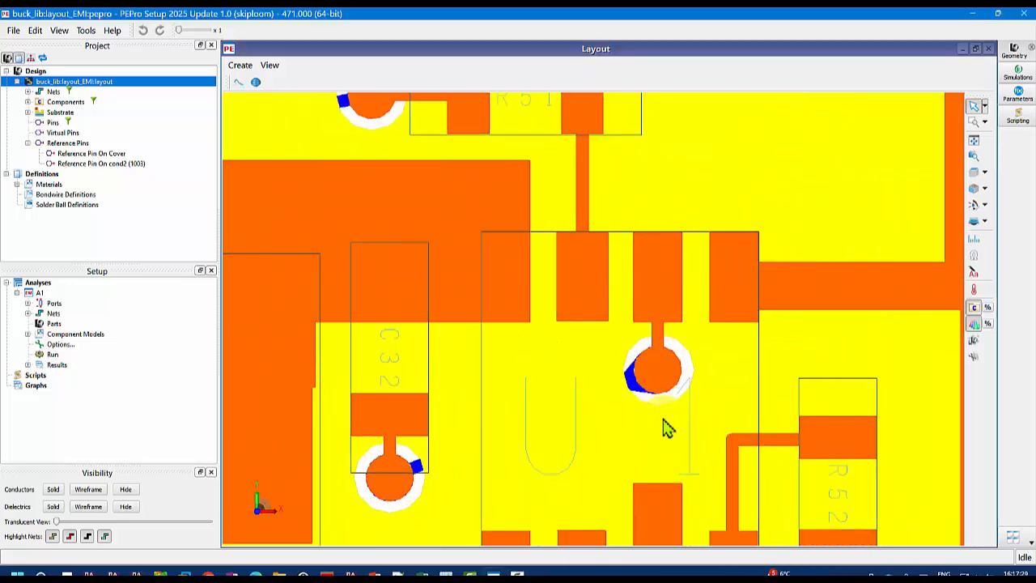
{"action": "left_click_drag", "start_coordinate": [663, 419], "coordinate": [645, 366]}
{"action": "scroll", "coordinate": [682, 380], "scroll_direction": "up", "scroll_amount": 3}
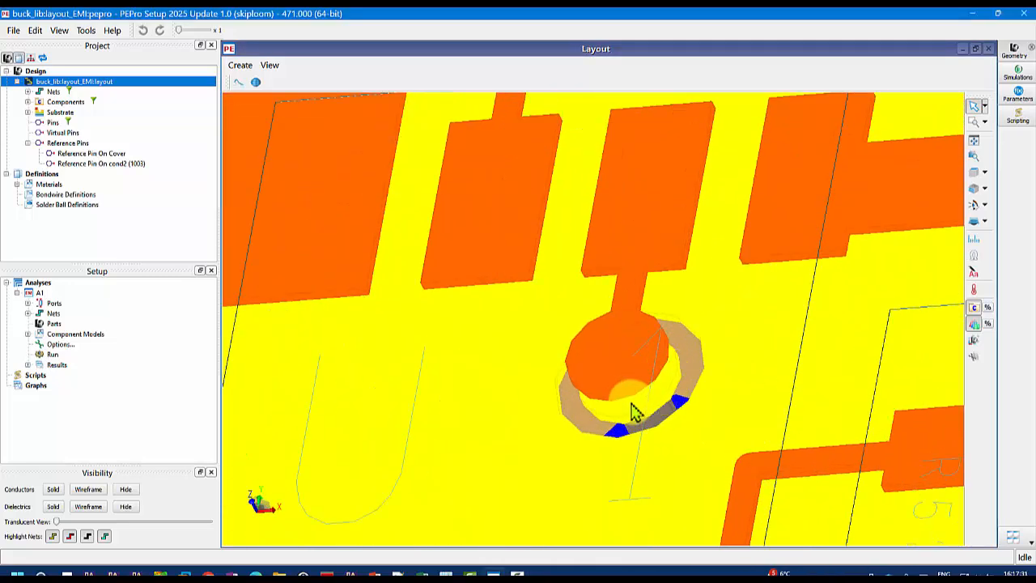
{"action": "mouse_move", "coordinate": [613, 424]}
{"action": "left_mouse_down"}
{"action": "mouse_move", "coordinate": [761, 414]}
{"action": "mouse_move", "coordinate": [849, 377]}
{"action": "mouse_move", "coordinate": [851, 359]}
{"action": "mouse_move", "coordinate": [612, 413]}
{"action": "left_mouse_up"}
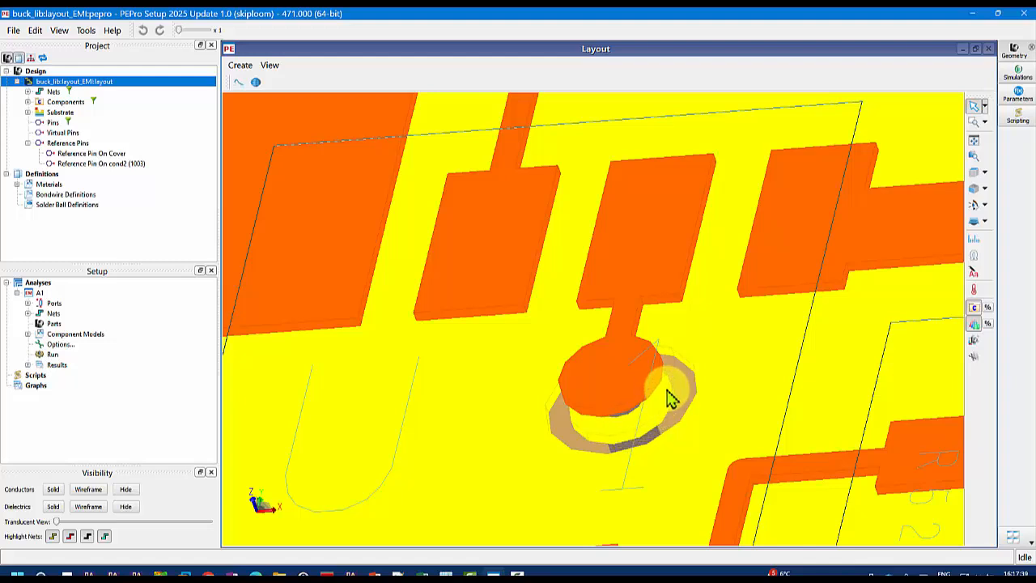
{"action": "mouse_move", "coordinate": [662, 414]}
{"action": "mouse_move", "coordinate": [650, 435]}
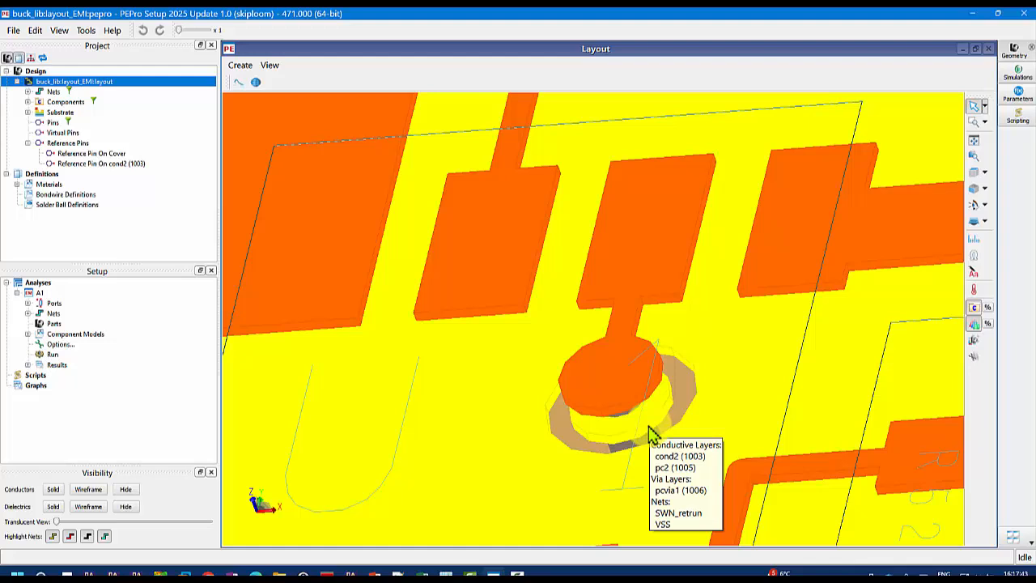
- Enable unconnected pad removal for the layout_EMI design, preserving pads at via ends with a maximal radius of 3
{"action": "right_click", "coordinate": [33, 91]}
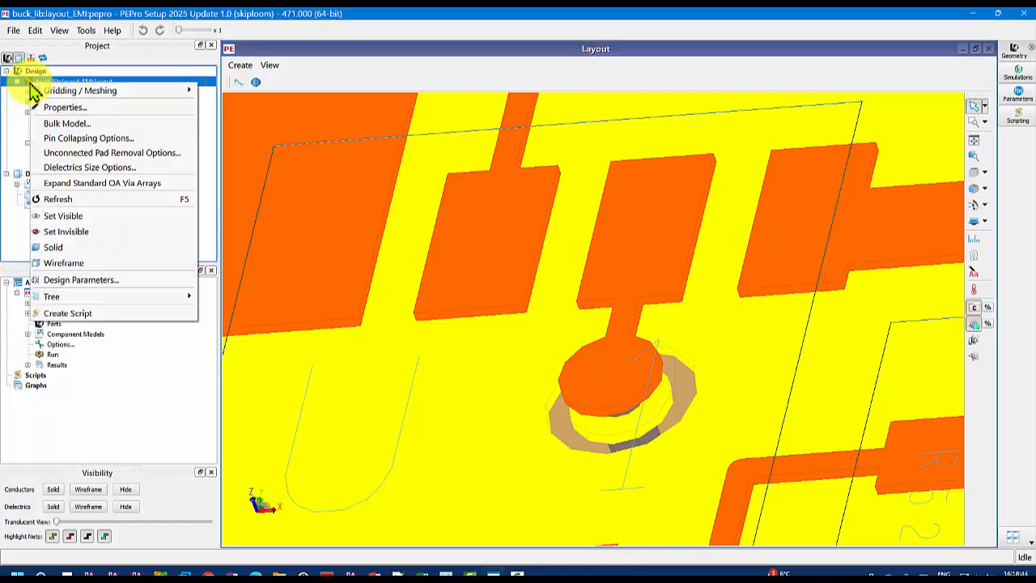
{"action": "left_click", "coordinate": [65, 153]}
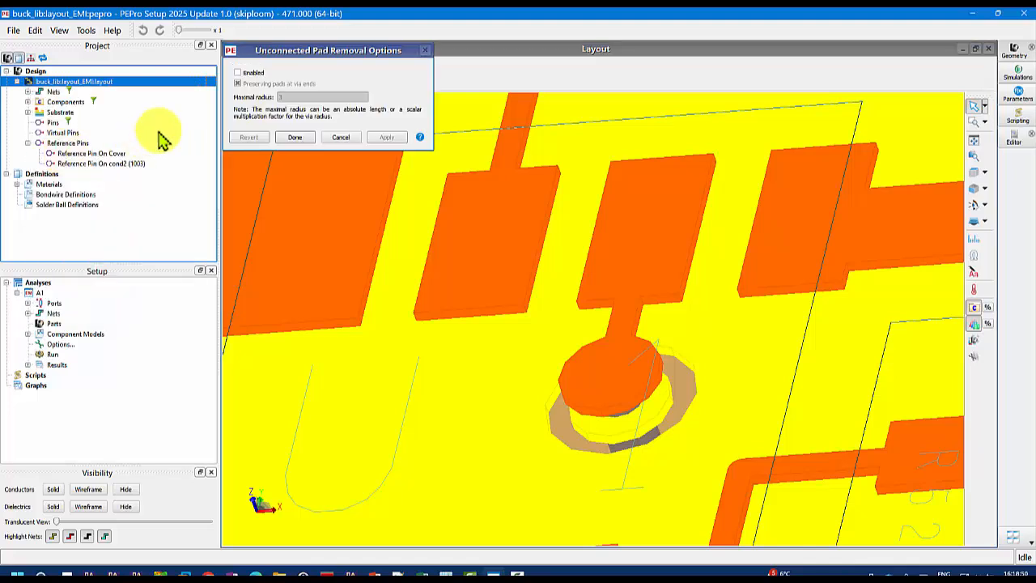
{"action": "left_click", "coordinate": [238, 73]}
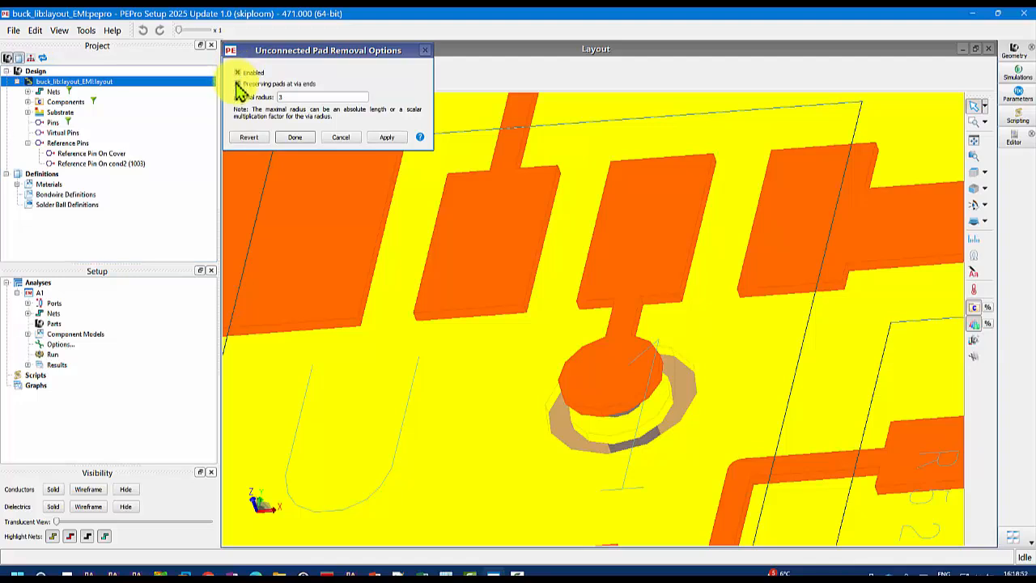
{"action": "left_click", "coordinate": [387, 137]}
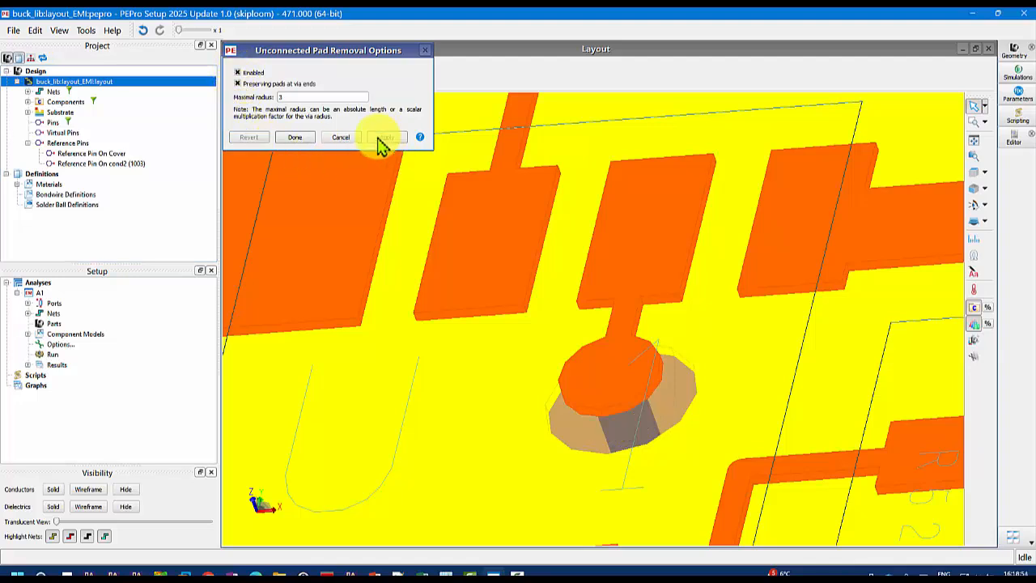
{"action": "left_click", "coordinate": [294, 137]}
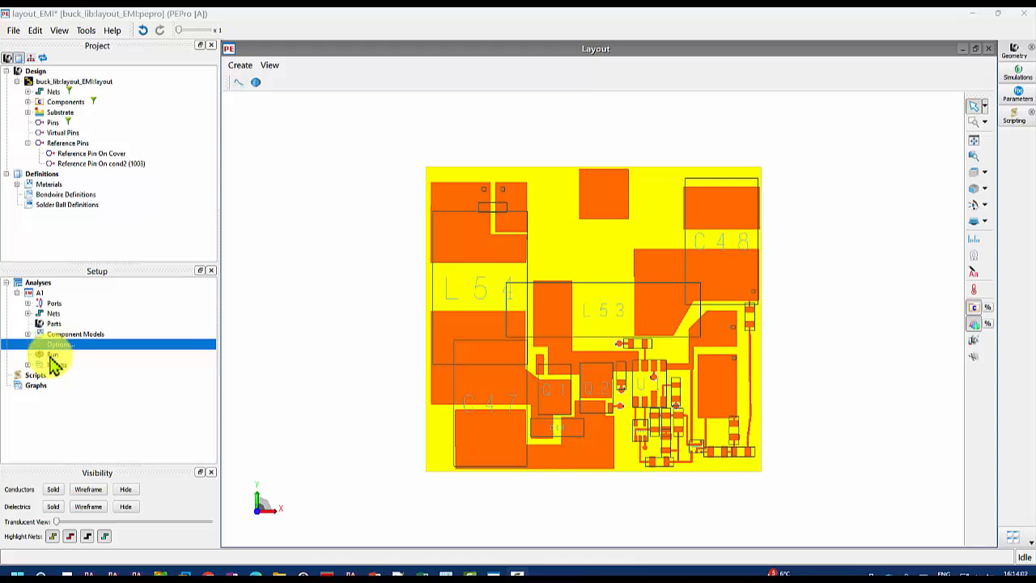
- Run analysis A1 on the saved project and generate a sub circuit from its results in a new cell
{"action": "double_click", "coordinate": [48, 354]}
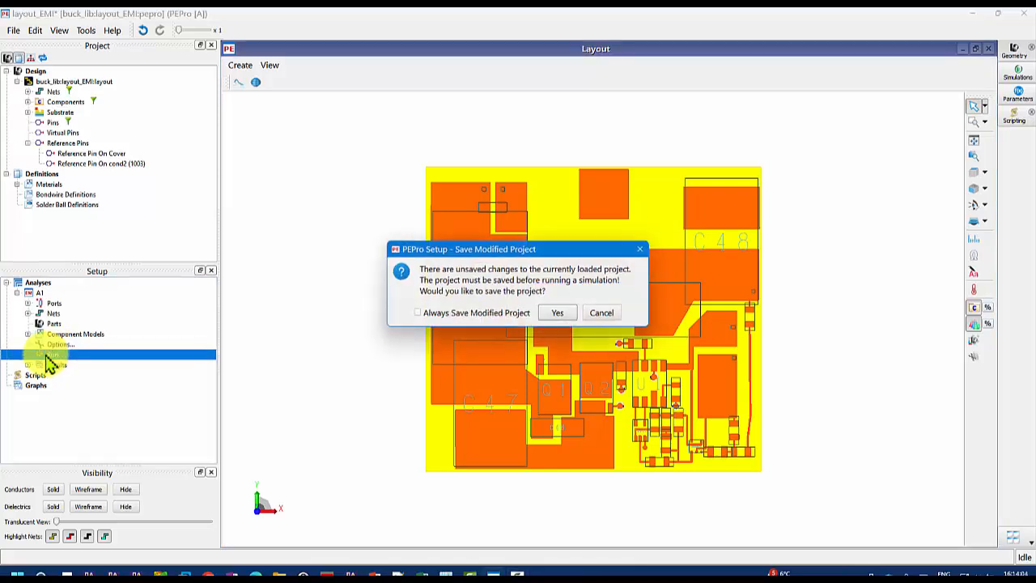
{"action": "left_click", "coordinate": [550, 312]}
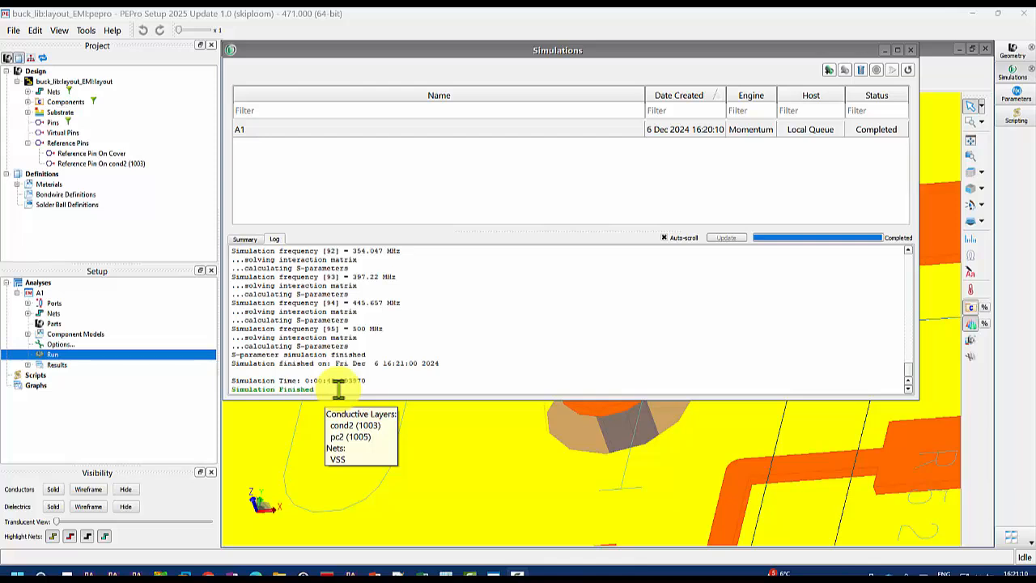
{"action": "left_click", "coordinate": [28, 364]}
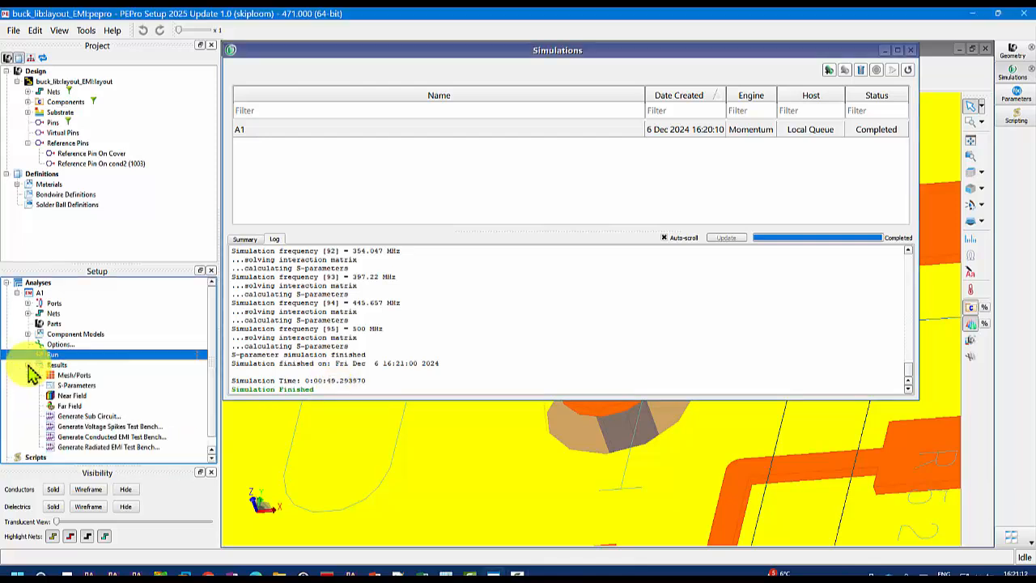
{"action": "double_click", "coordinate": [87, 416]}
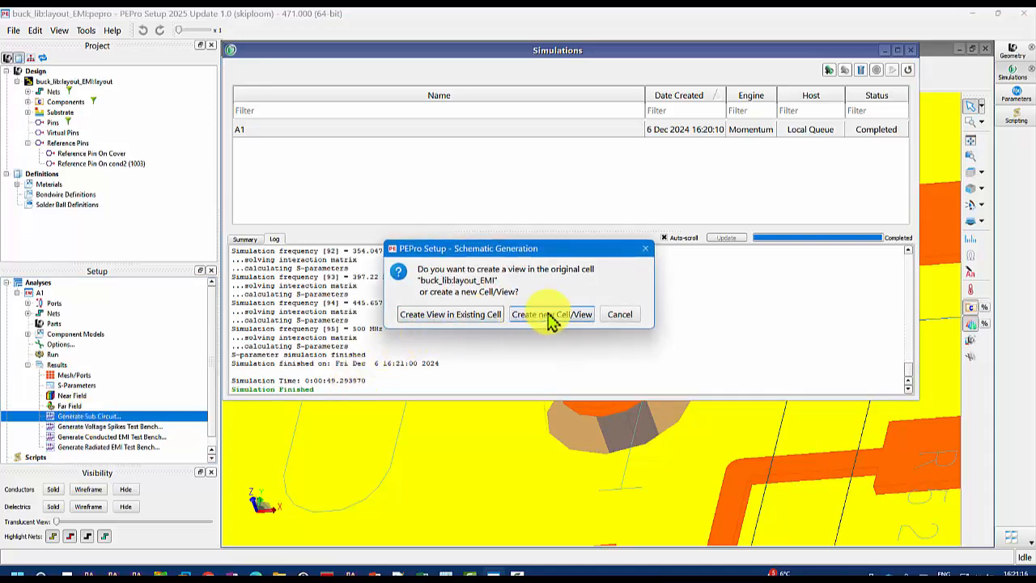
{"action": "left_click", "coordinate": [550, 316]}
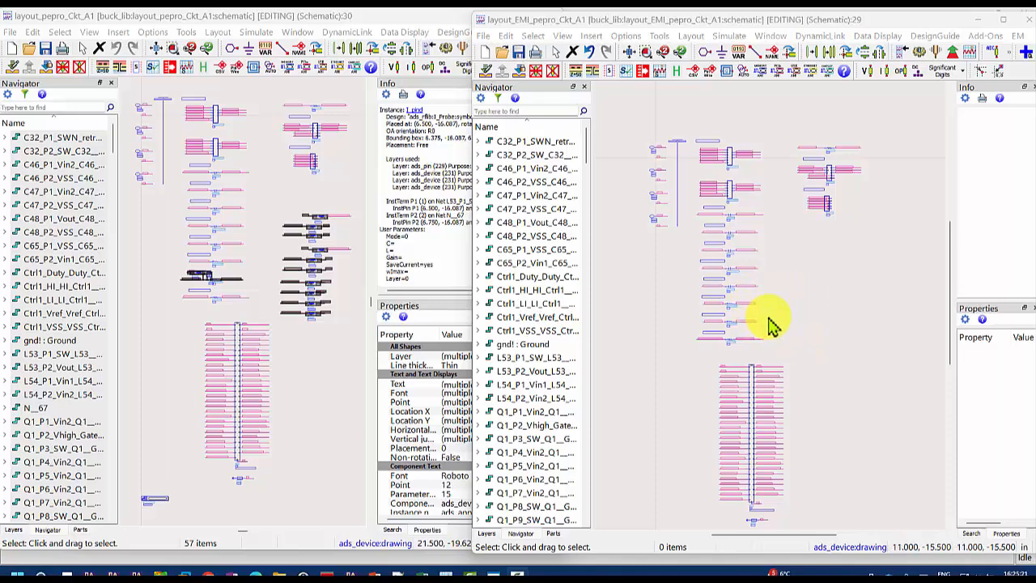
- In the layout_EMI_pepro_Ckt_A1 schematic, replace L53 and its wires with the selected probed components copied from the layout_pepro_Ckt_A1 schematic
{"action": "left_click_drag", "start_coordinate": [770, 314], "coordinate": [688, 332]}
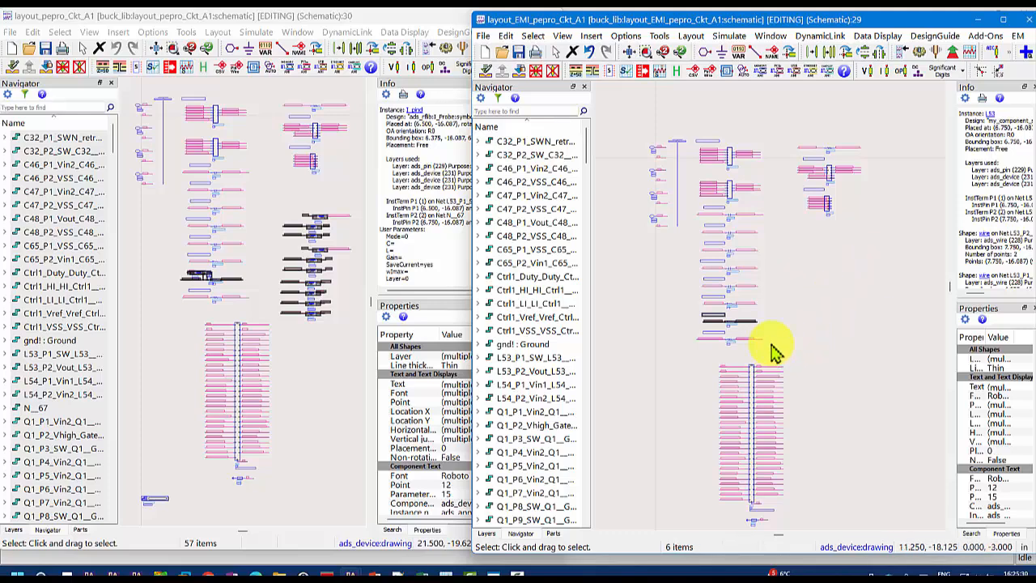
{"action": "key", "text": "Delete"}
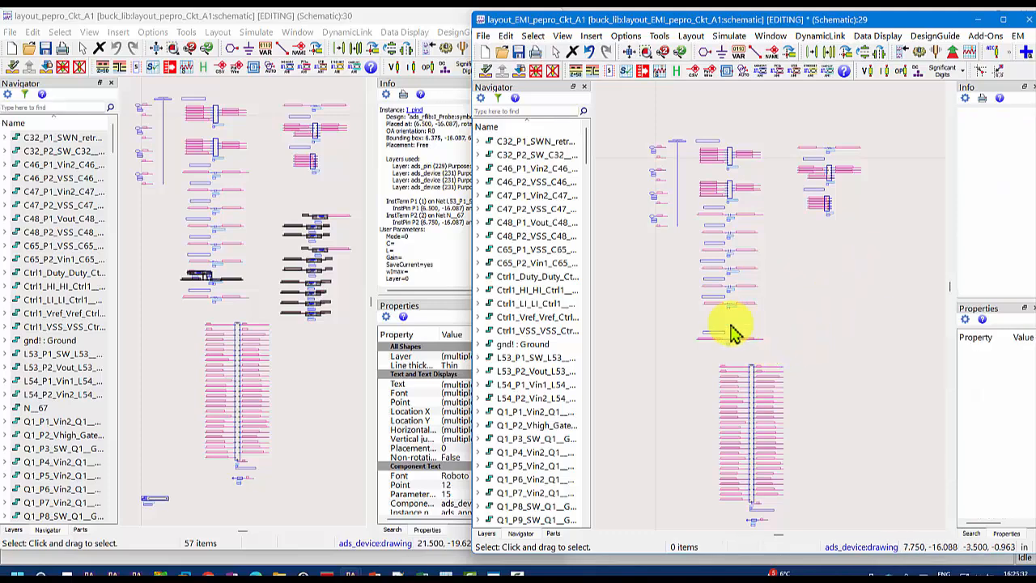
{"action": "left_click", "coordinate": [380, 19]}
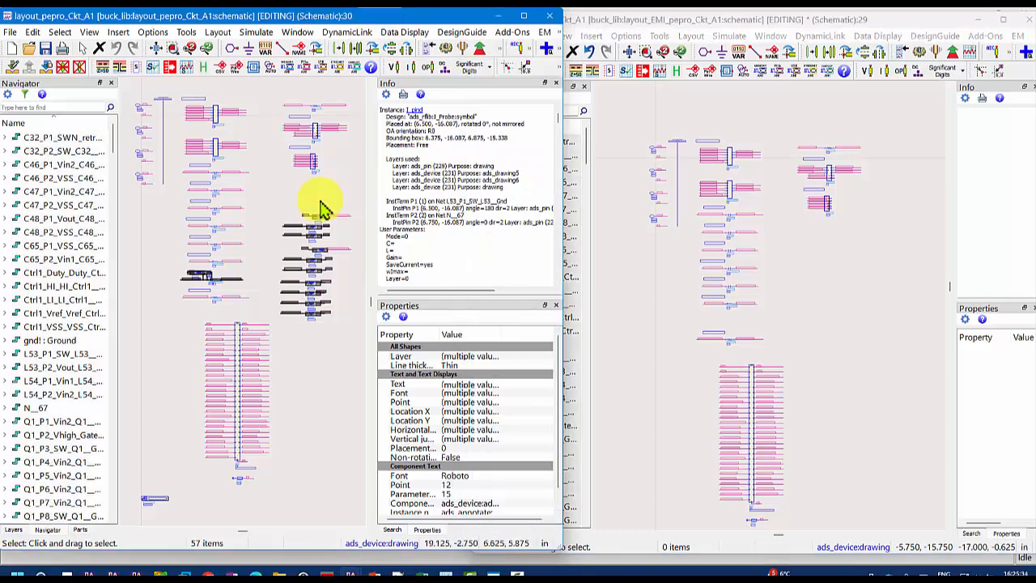
{"action": "key", "text": "ctrl+c"}
{"action": "left_click", "coordinate": [800, 328]}
{"action": "key", "text": "ctrl+v"}
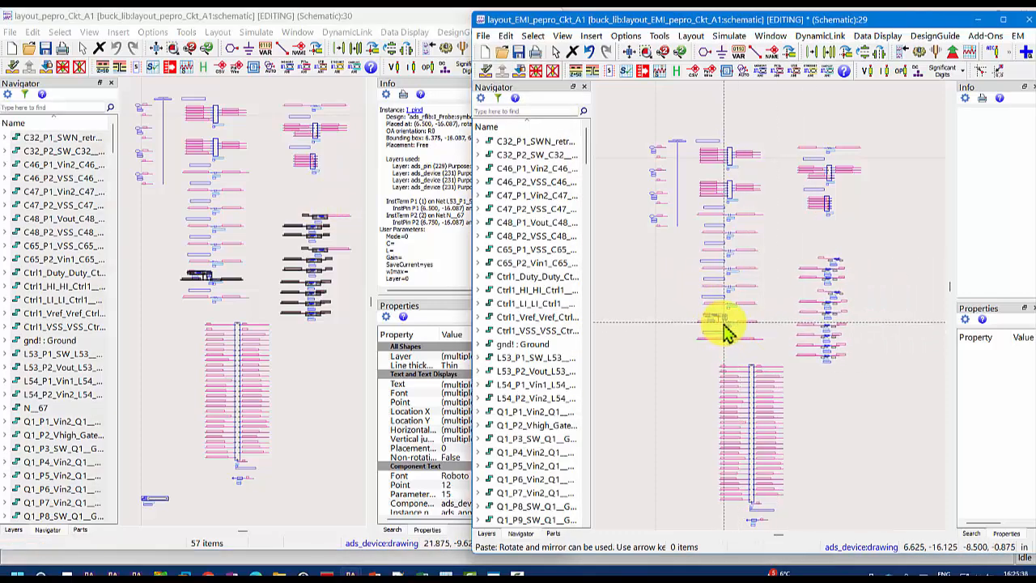
{"action": "left_click", "coordinate": [724, 326]}
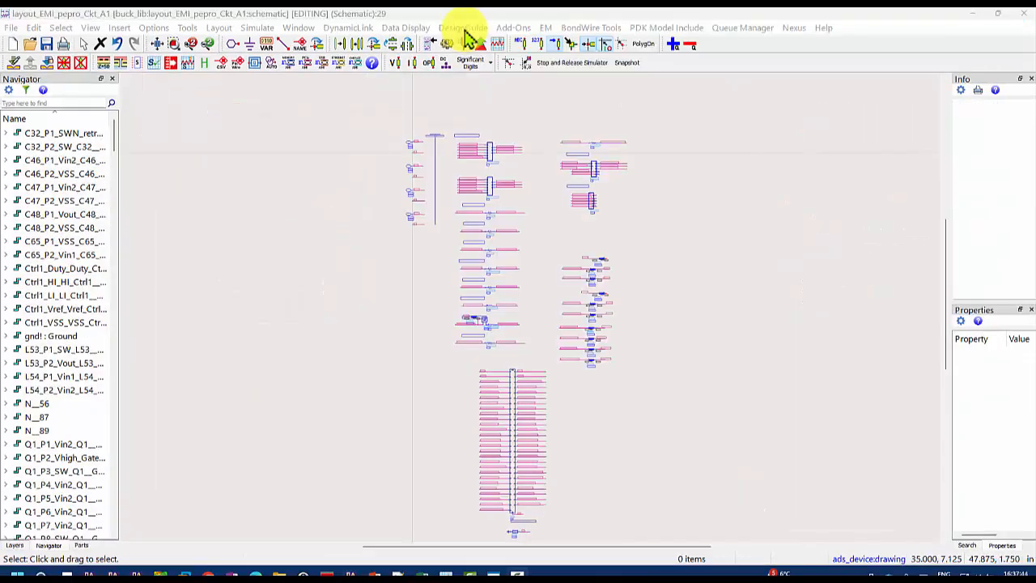
- Add the "C-EMI CISPR25 Half Bridge with Vt_Pulse - Transient" power electronics template and minimize its data display
{"action": "left_click", "coordinate": [467, 34]}
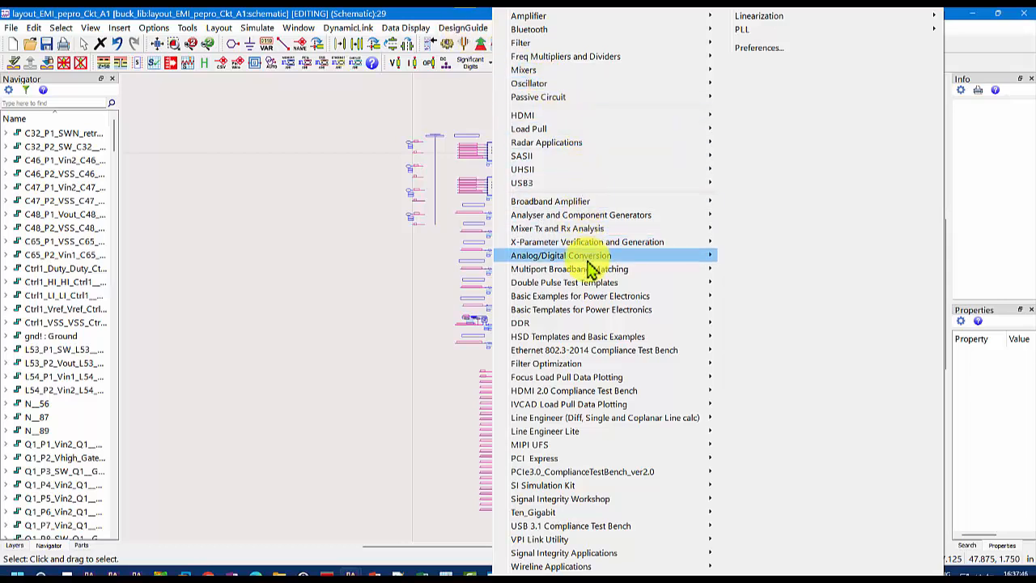
{"action": "mouse_move", "coordinate": [583, 309]}
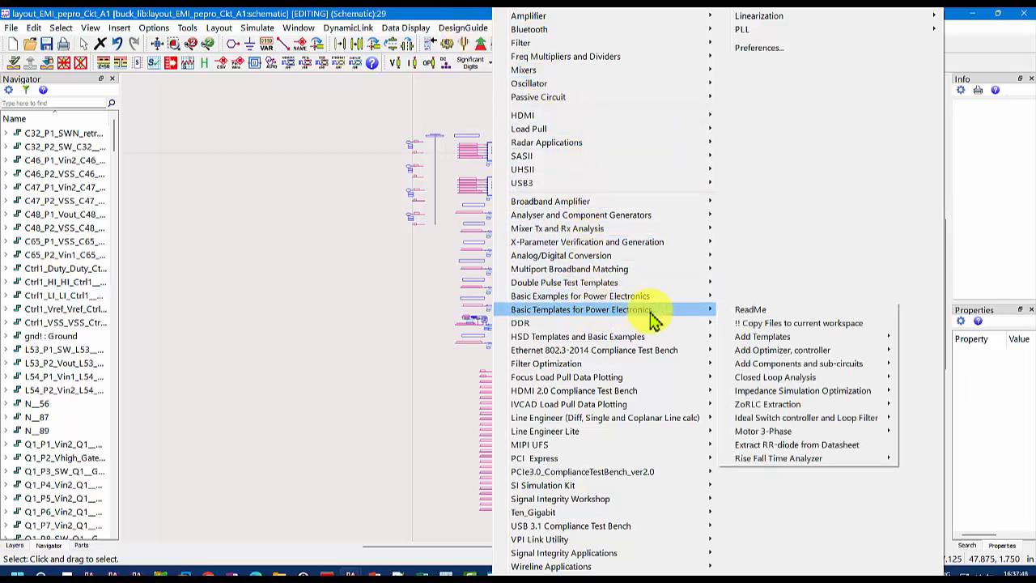
{"action": "mouse_move", "coordinate": [777, 336]}
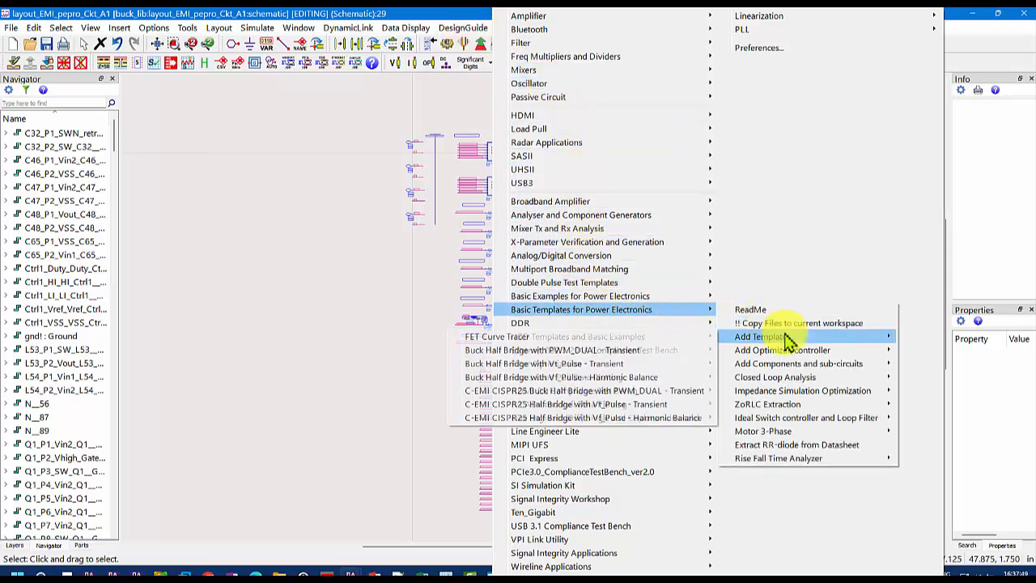
{"action": "left_click", "coordinate": [643, 407]}
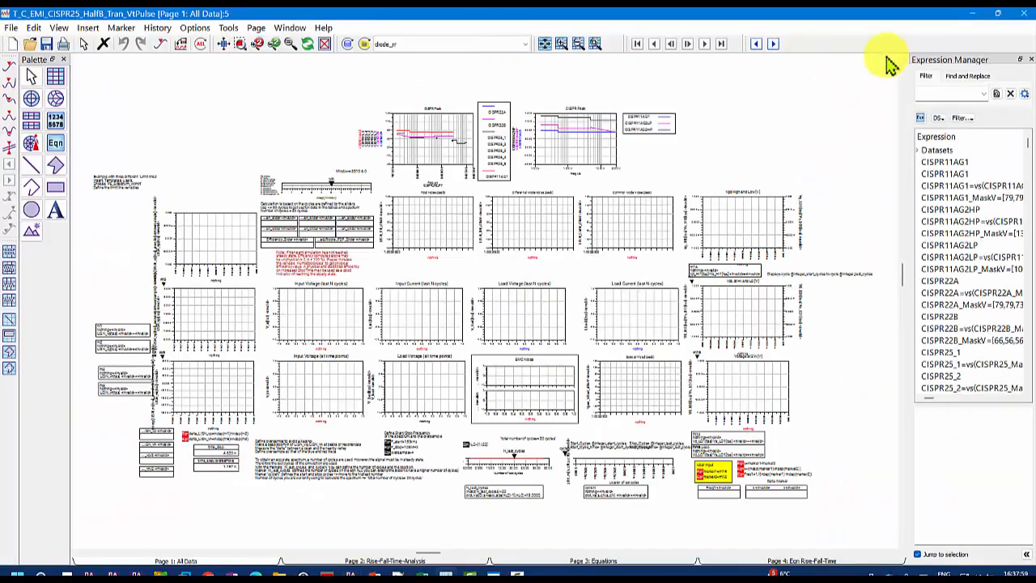
{"action": "left_click", "coordinate": [975, 14]}
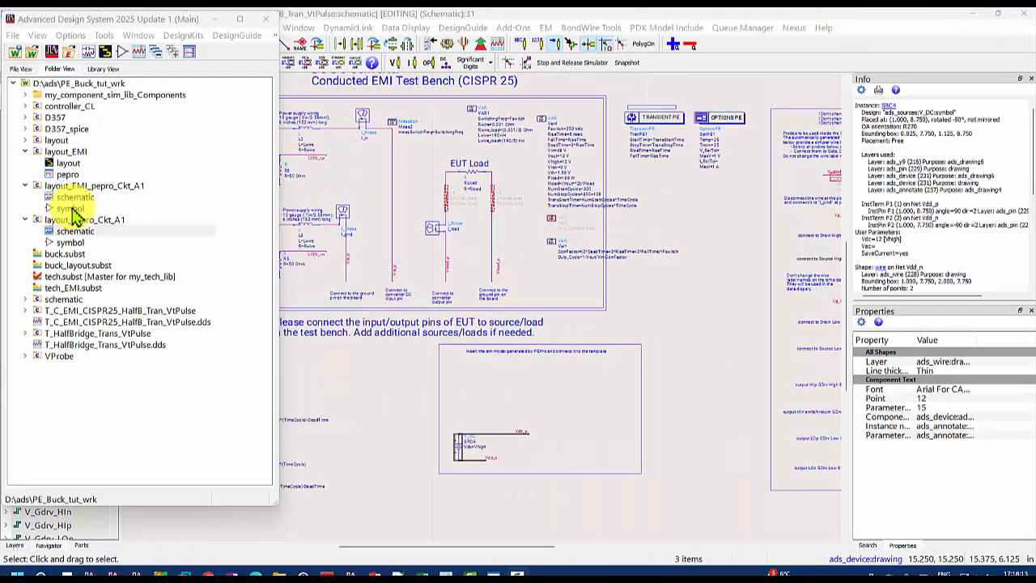
- Place the layout_EMI_pepro_Ckt_A1 symbol in the em-model frame of the CISPR 25 test bench schematic
{"action": "left_click", "coordinate": [70, 208]}
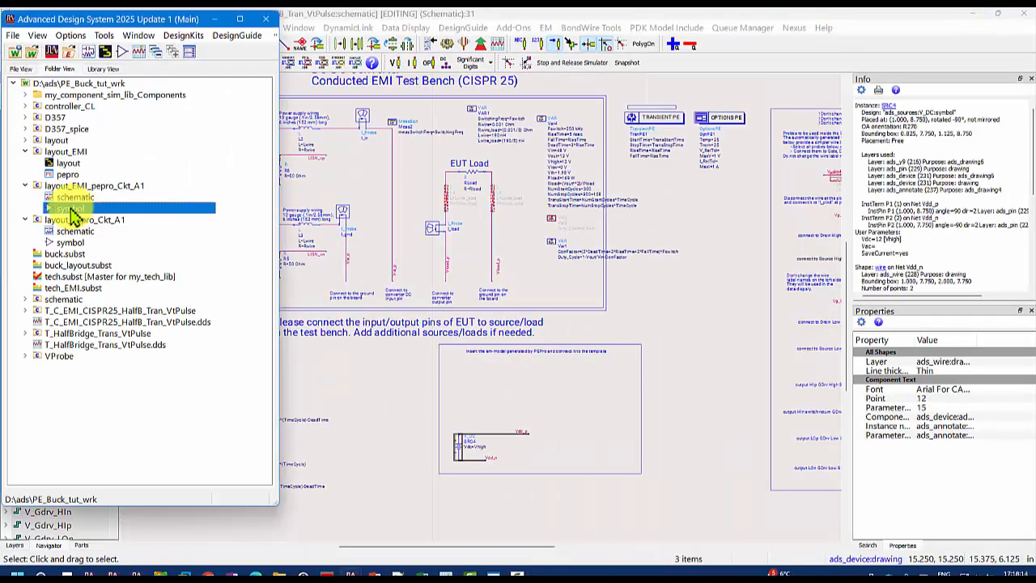
{"action": "left_click_drag", "start_coordinate": [481, 379], "coordinate": [492, 389]}
{"action": "left_click", "coordinate": [493, 392]}
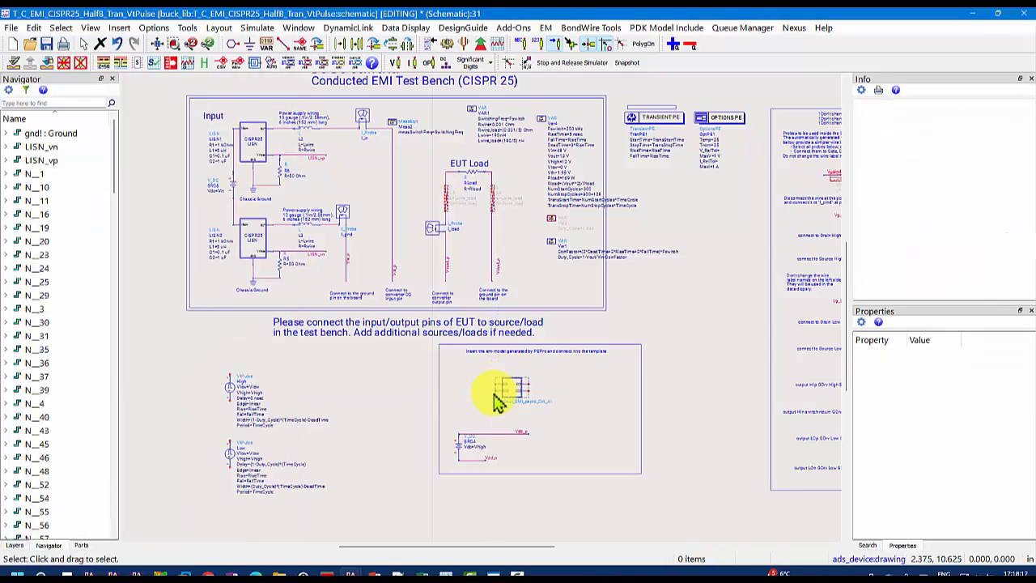
- Delete the SRC4 V_DC source with its wires and both VtPulse gate drive sources from the schematic
{"action": "mouse_move", "coordinate": [537, 498]}
{"action": "left_mouse_down"}
{"action": "mouse_move", "coordinate": [419, 438]}
{"action": "mouse_move", "coordinate": [411, 422]}
{"action": "left_mouse_up"}
{"action": "key", "text": "Delete"}
{"action": "left_click_drag", "start_coordinate": [186, 354], "coordinate": [321, 502]}
{"action": "key", "text": "Delete"}
- Add labelled wires to the sub circuit's pins and rename the Vout_p and Vout_n labels to match Vload_p and Vload_n
{"action": "left_click", "coordinate": [232, 64]}
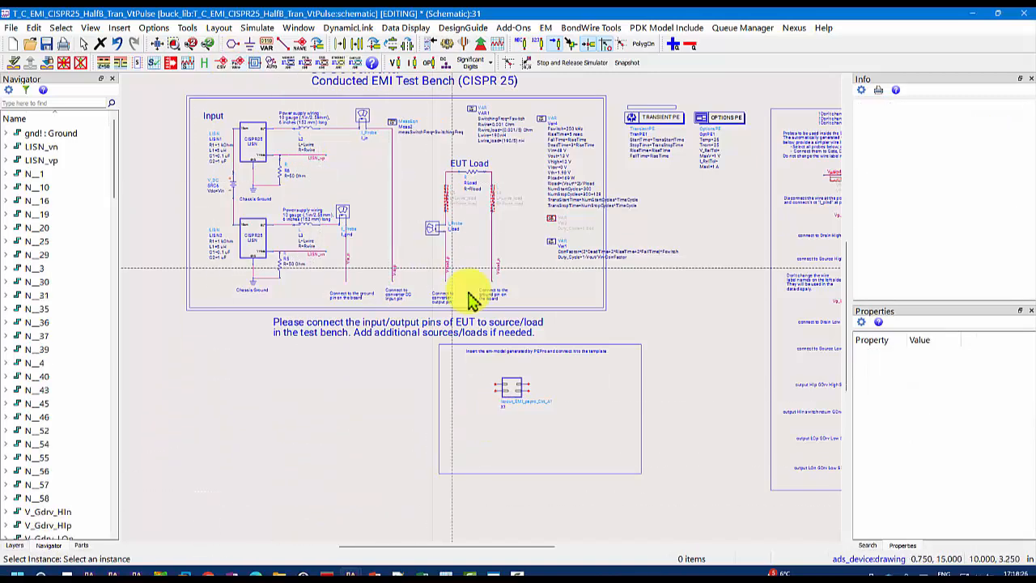
{"action": "left_click", "coordinate": [510, 390]}
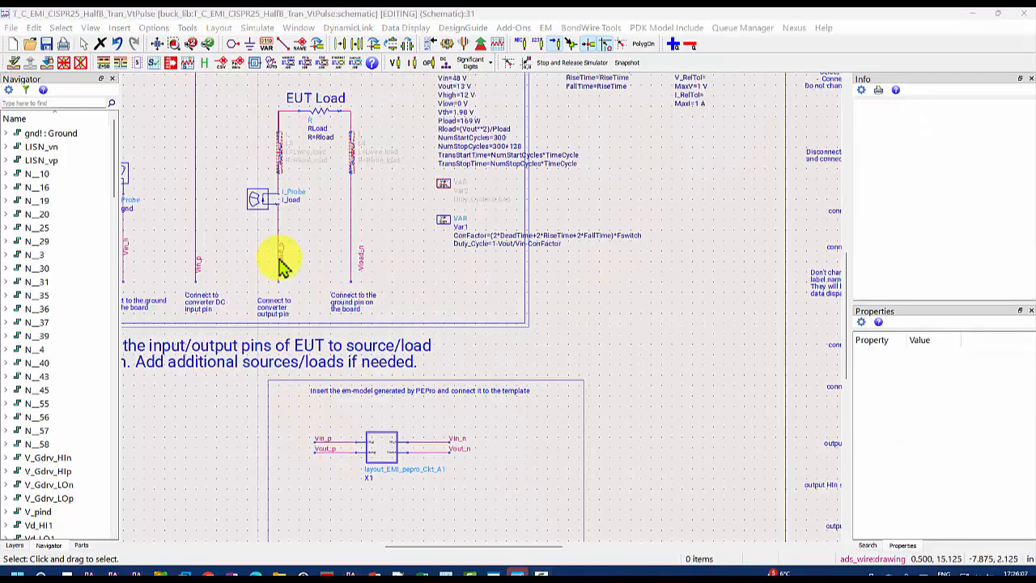
{"action": "left_click", "coordinate": [328, 450]}
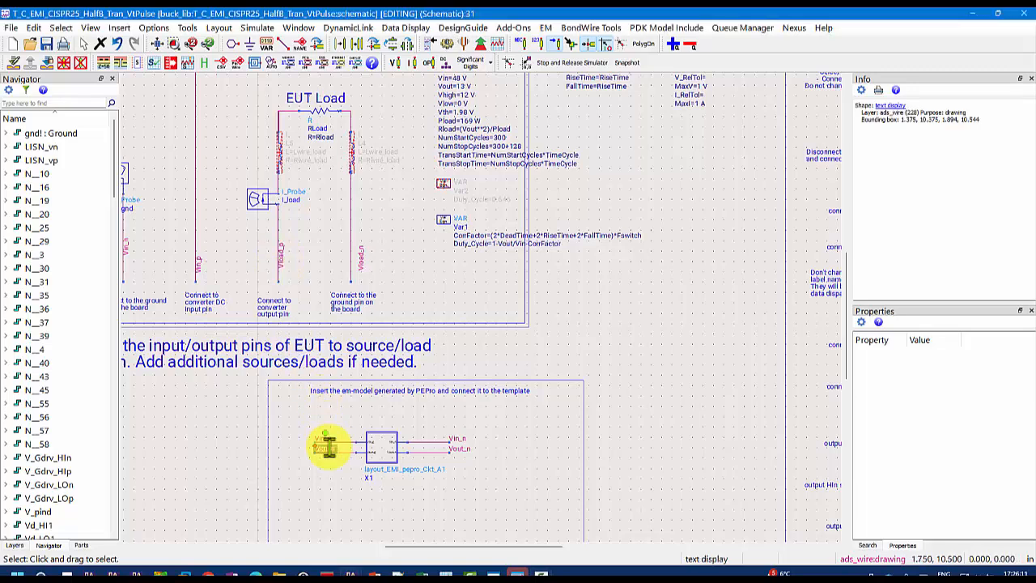
{"action": "left_click", "coordinate": [328, 458]}
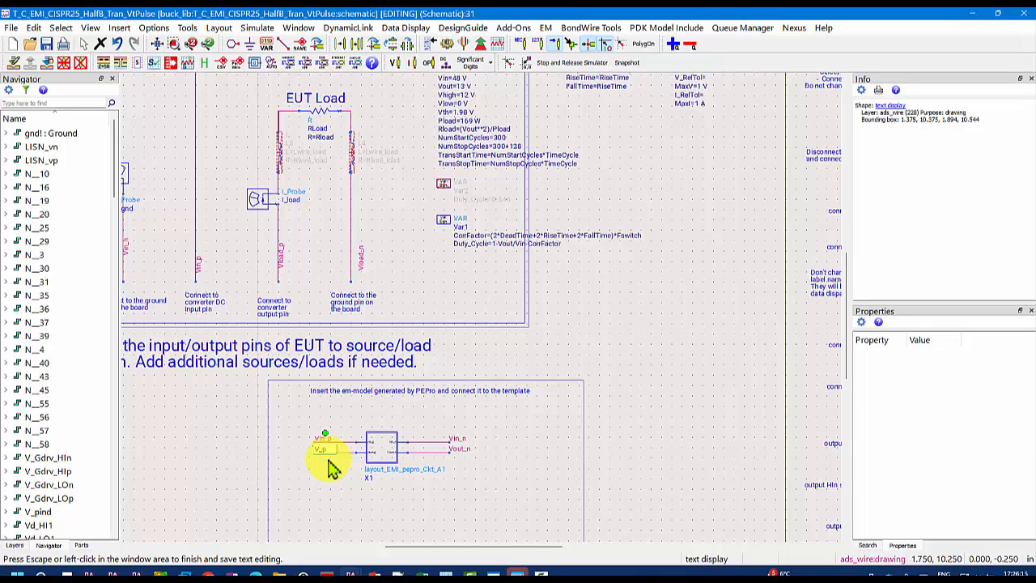
{"action": "left_click", "coordinate": [462, 451]}
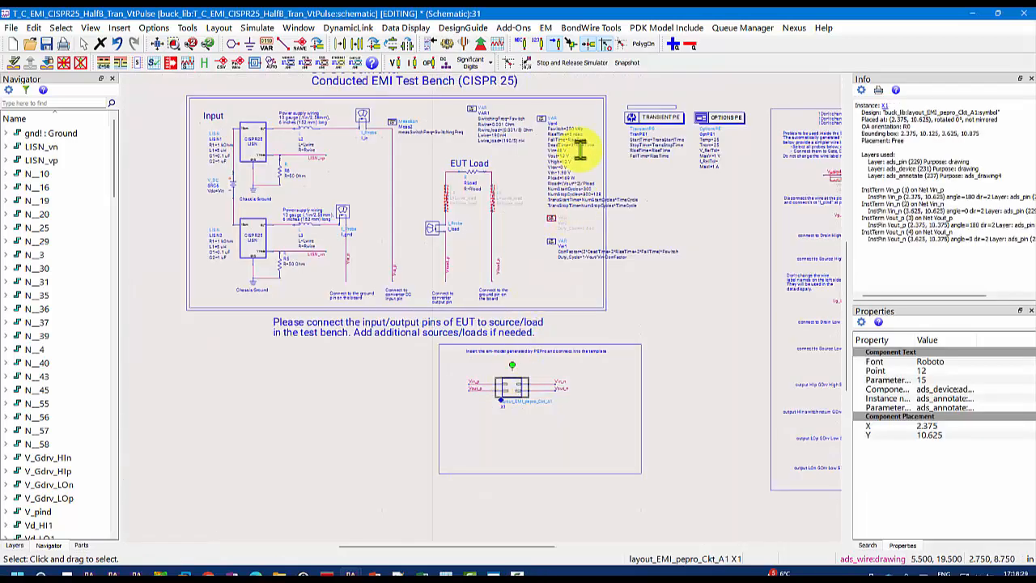
- Set RiseTime in the Var4 variable block to 15 nsec
{"action": "scroll", "coordinate": [579, 144], "scroll_direction": "up", "scroll_amount": 2}
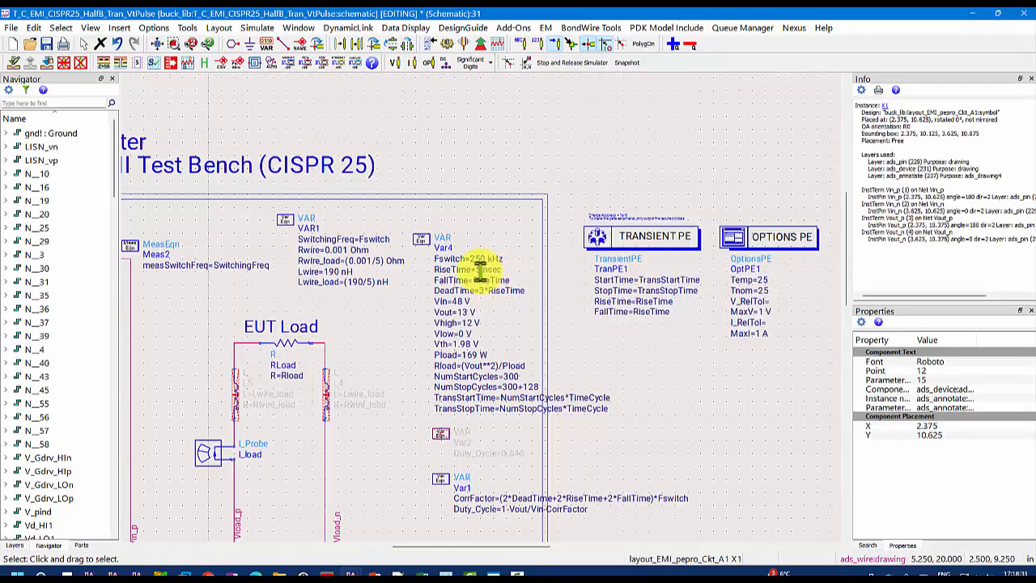
{"action": "double_click", "coordinate": [476, 270]}
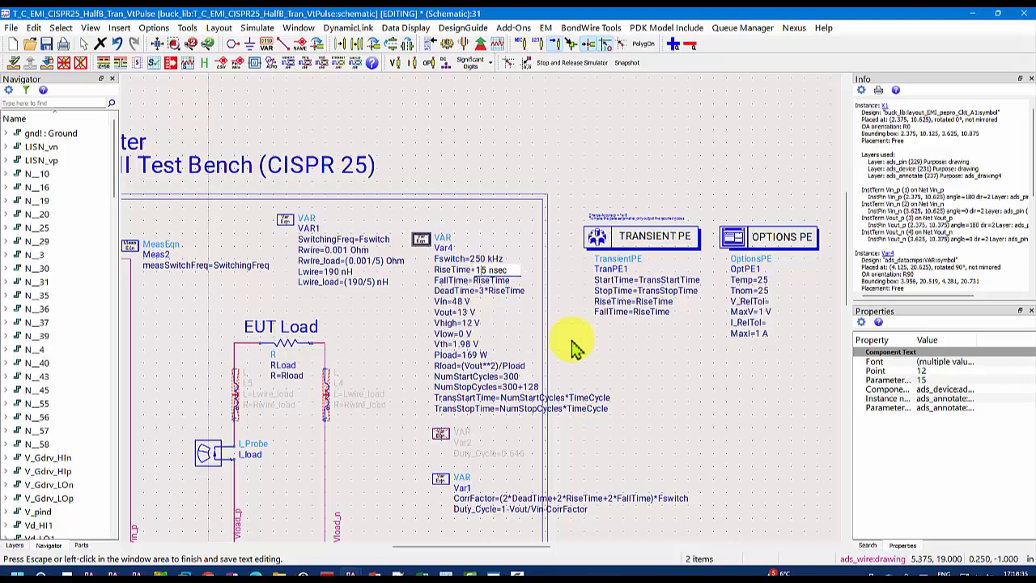
{"action": "left_click", "coordinate": [509, 340]}
- Run the transient simulation of the CISPR 25 conducted EMI test bench
{"action": "scroll", "coordinate": [485, 335], "scroll_direction": "down", "scroll_amount": 3}
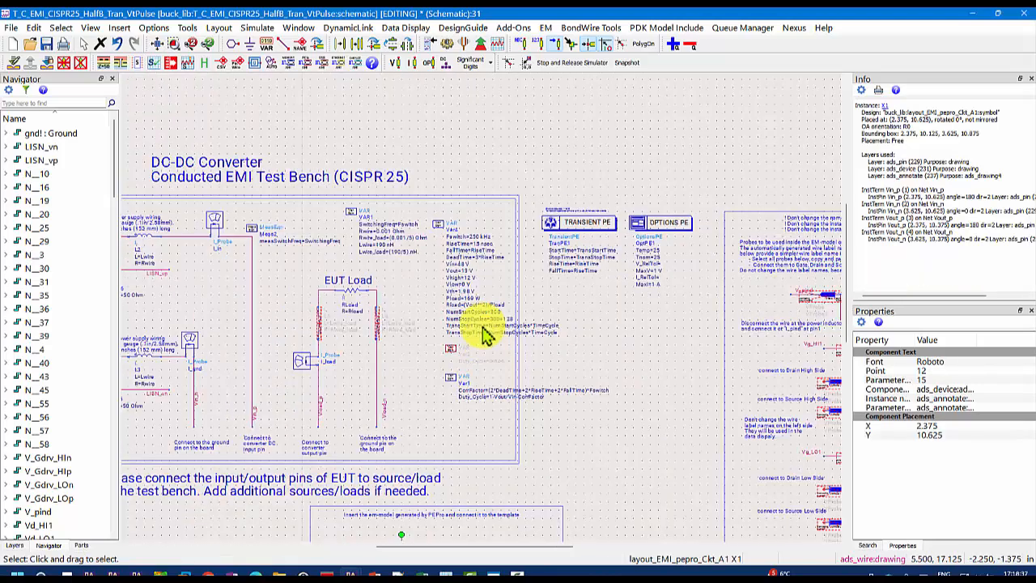
{"action": "left_click", "coordinate": [533, 142]}
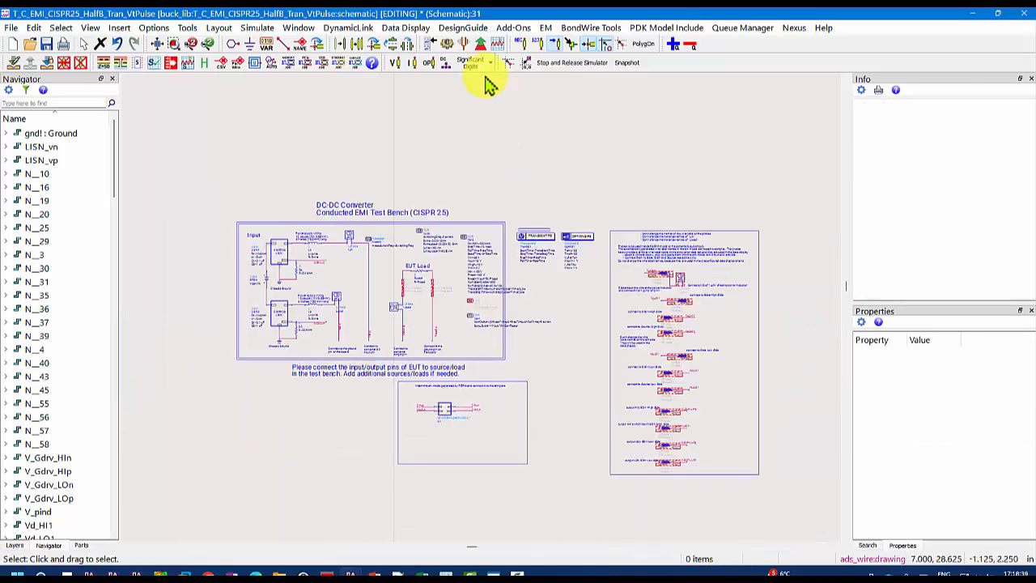
{"action": "left_click", "coordinate": [446, 45]}
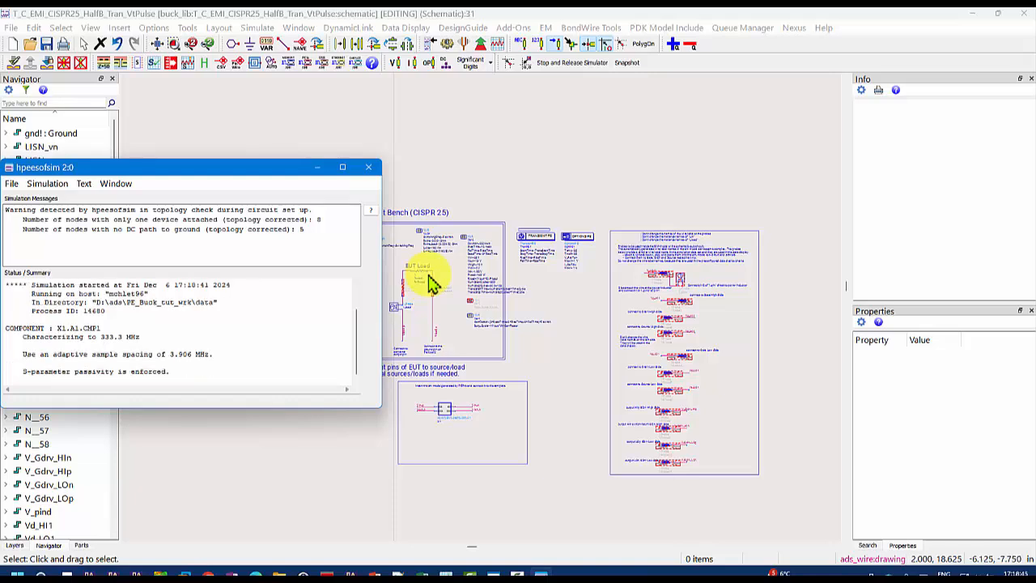
{"action": "scroll", "coordinate": [429, 281], "scroll_direction": "up", "scroll_amount": 3}
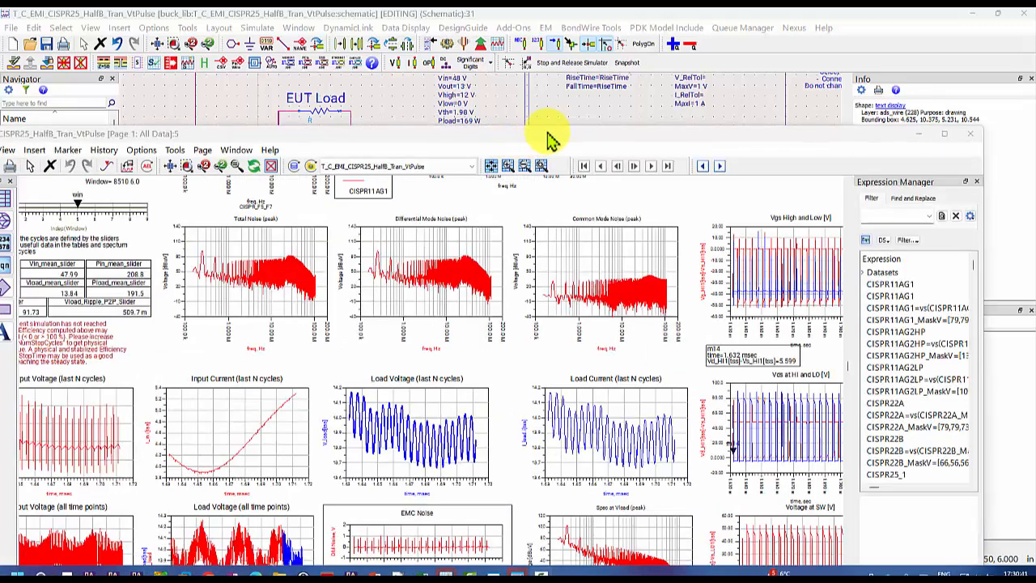
- Maximize the data display and examine the load voltage and the total, differential mode and common mode noise plots
{"action": "double_click", "coordinate": [544, 139]}
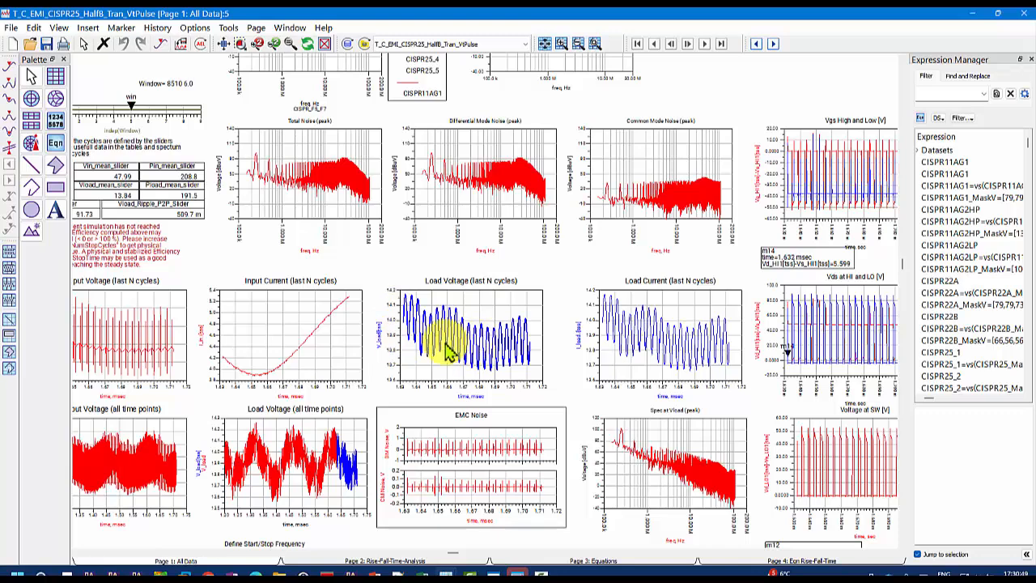
{"action": "mouse_move", "coordinate": [445, 345]}
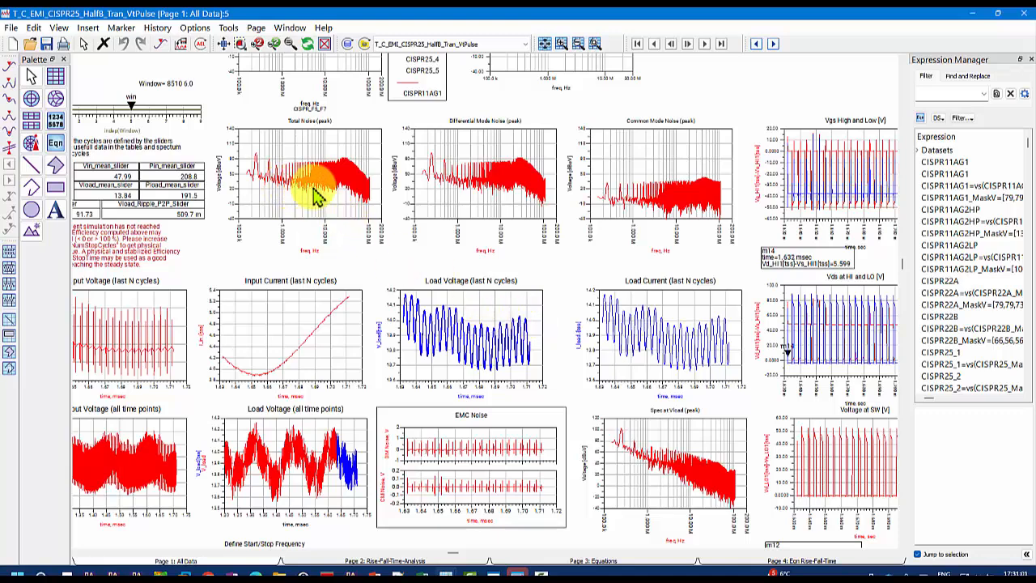
{"action": "mouse_move", "coordinate": [527, 185]}
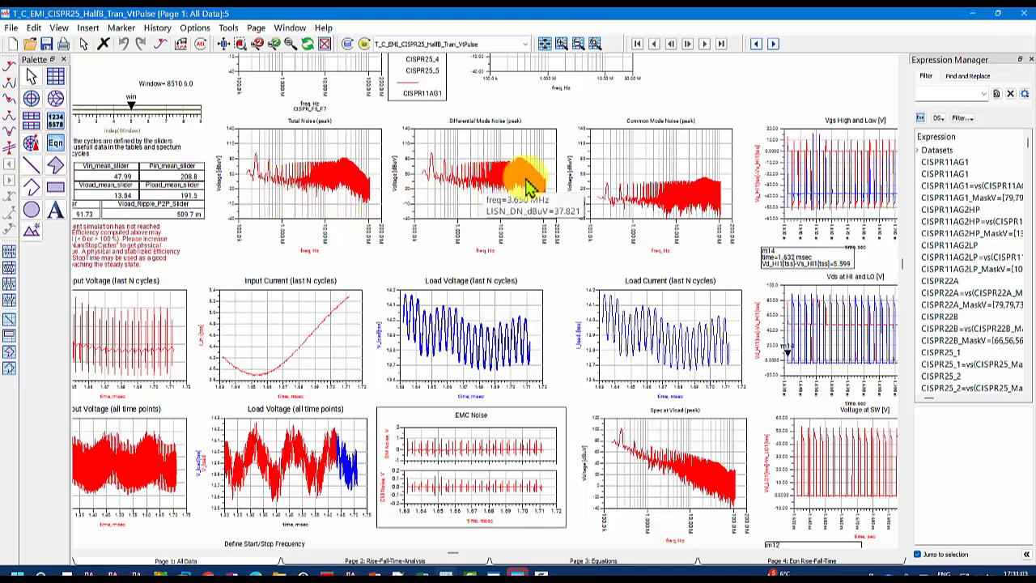
{"action": "mouse_move", "coordinate": [669, 191]}
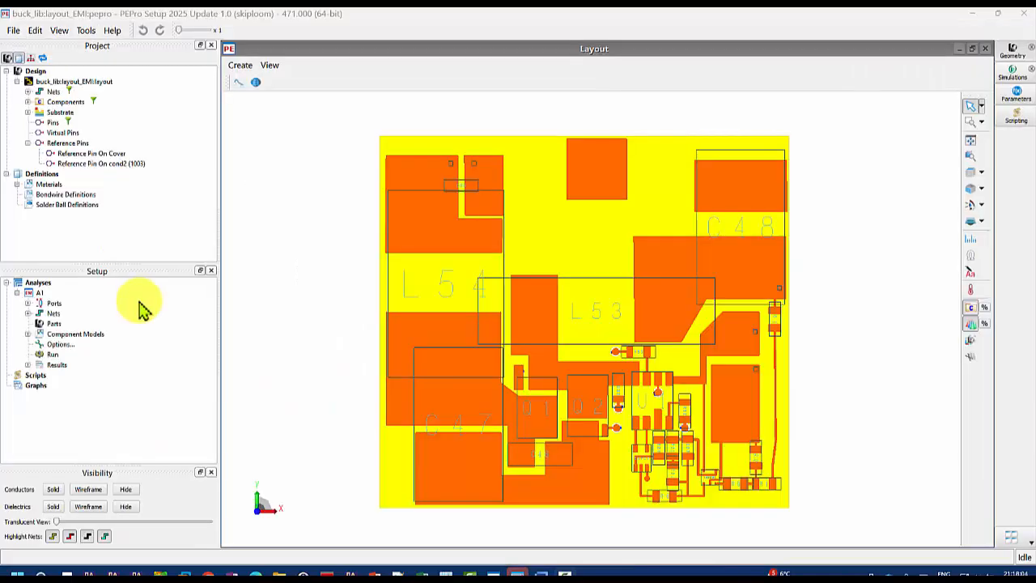
- Duplicate analysis A1 in the layout_EMI PEPro setup and rename the copy A1_NF
{"action": "right_click", "coordinate": [34, 294]}
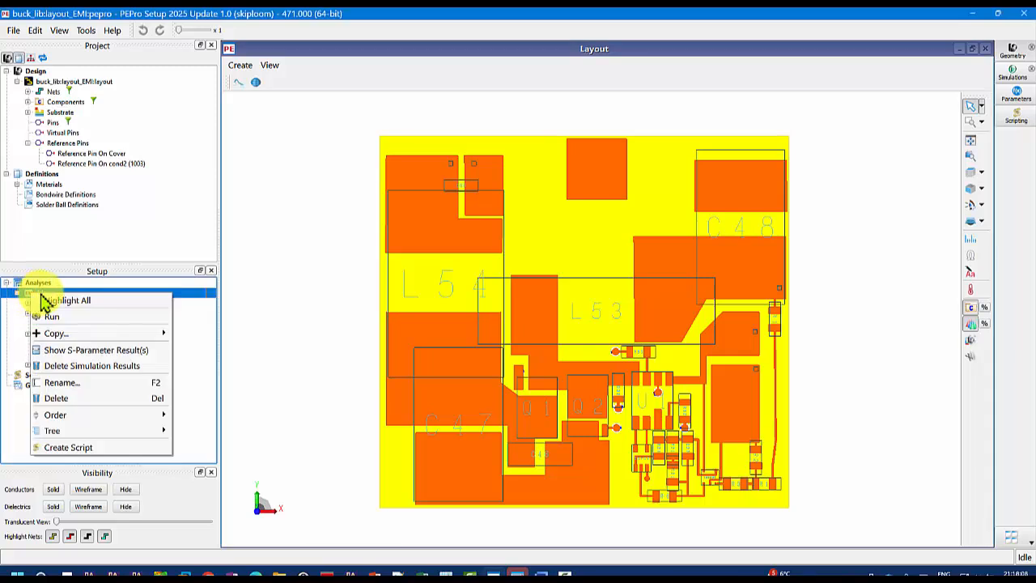
{"action": "mouse_move", "coordinate": [65, 340]}
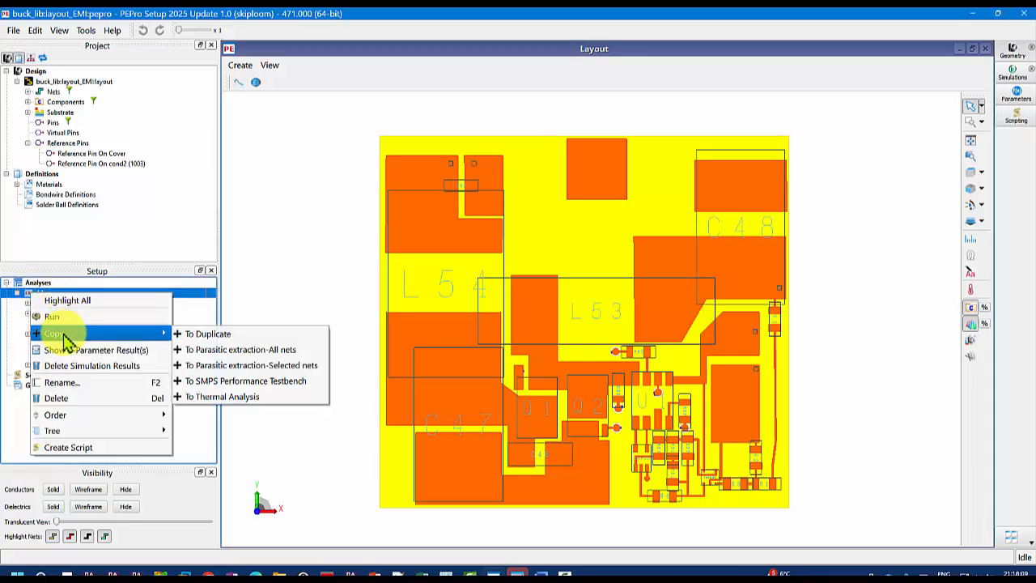
{"action": "left_click", "coordinate": [209, 335]}
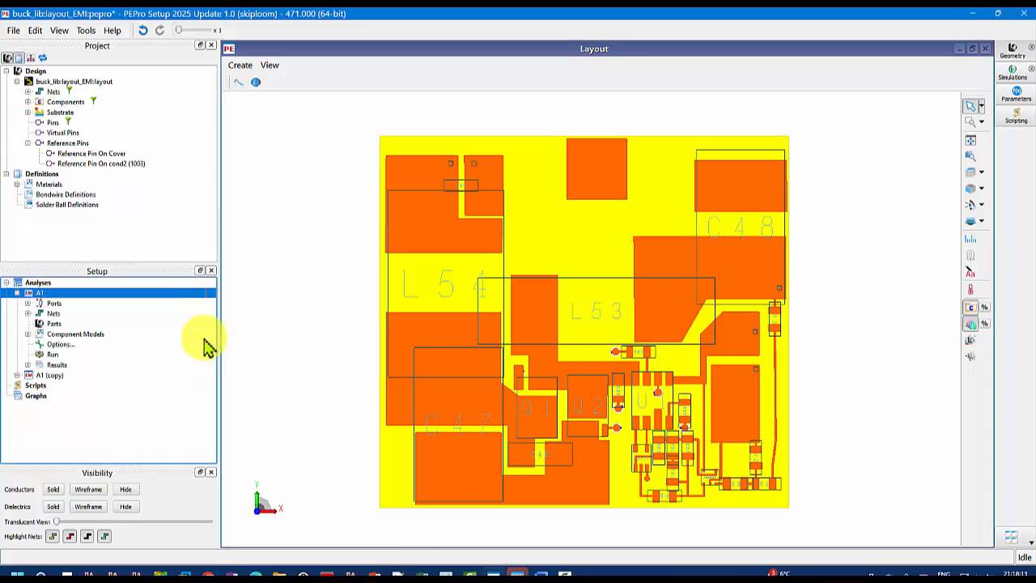
{"action": "left_click", "coordinate": [65, 375]}
{"action": "left_click_drag", "start_coordinate": [65, 374], "coordinate": [46, 375]}
{"action": "type", "text": "_NF"}
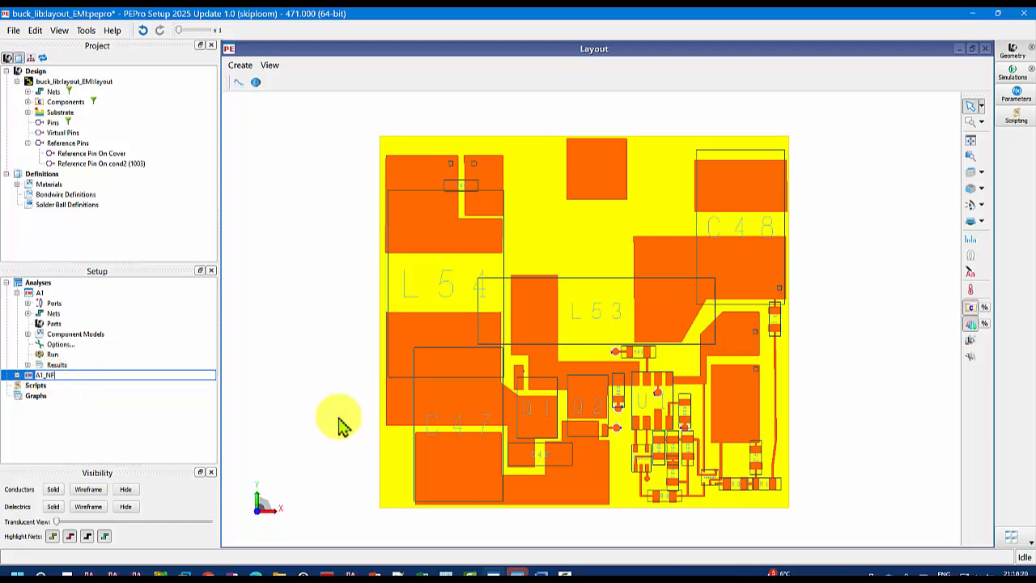
{"action": "key", "text": "Return"}
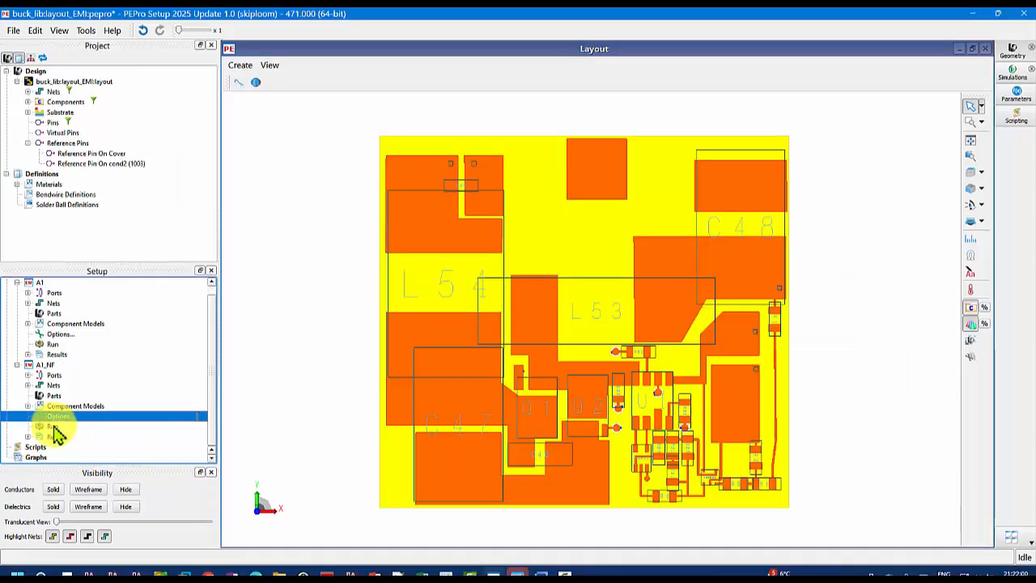
- Save the project, run analysis A1_NF and display its near field results
{"action": "double_click", "coordinate": [52, 426]}
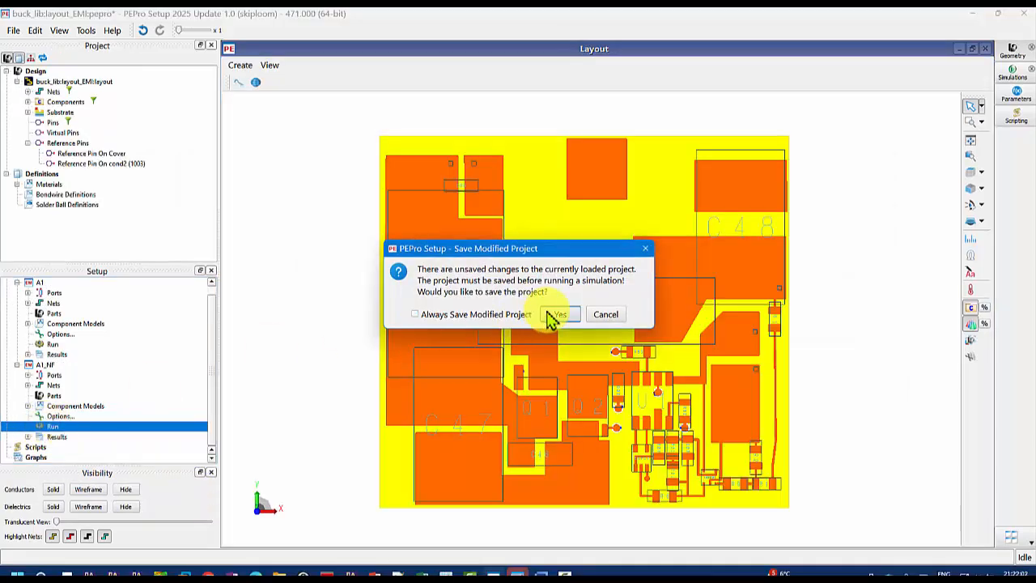
{"action": "left_click", "coordinate": [554, 315]}
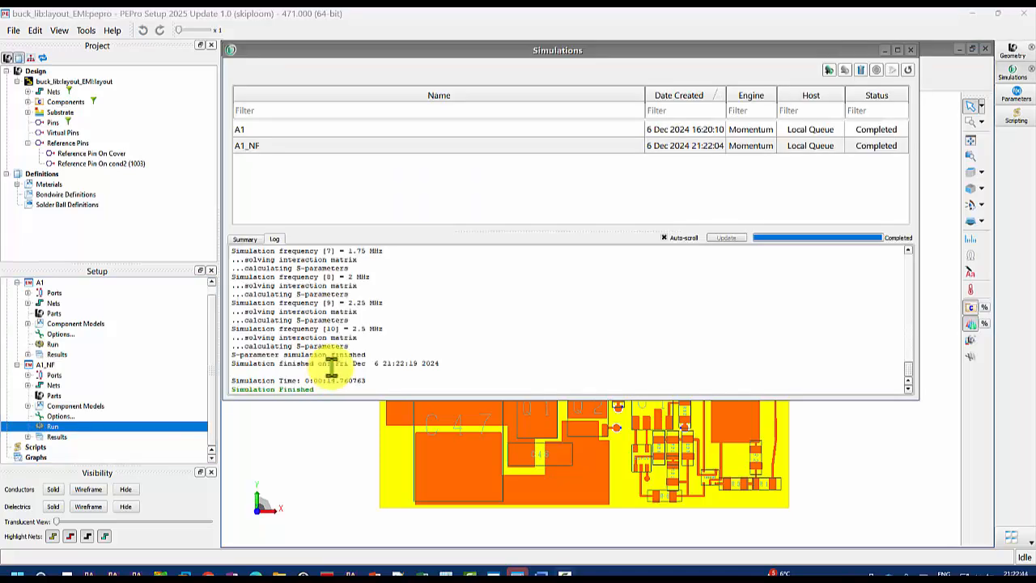
{"action": "left_click", "coordinate": [28, 436]}
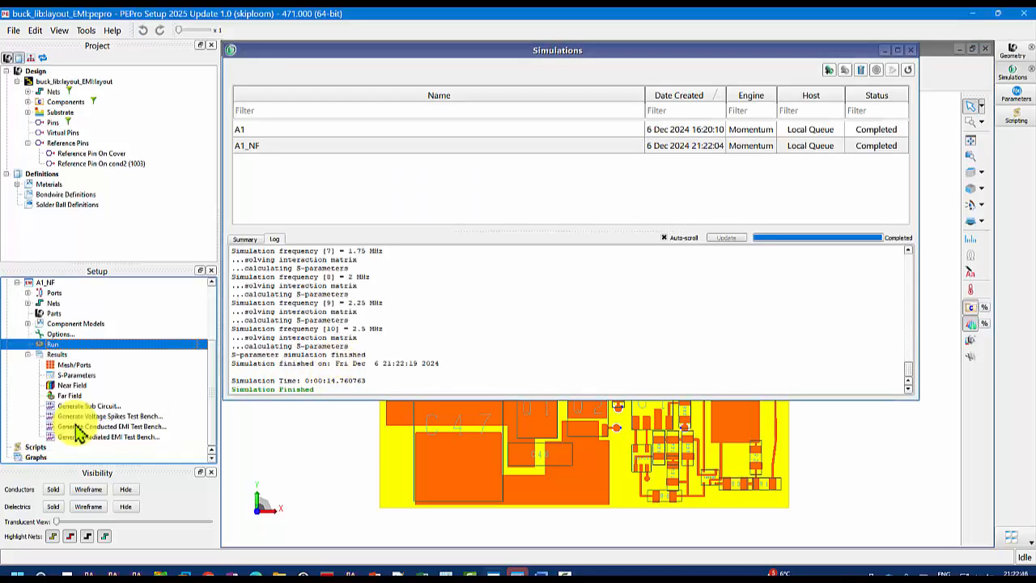
{"action": "double_click", "coordinate": [72, 386]}
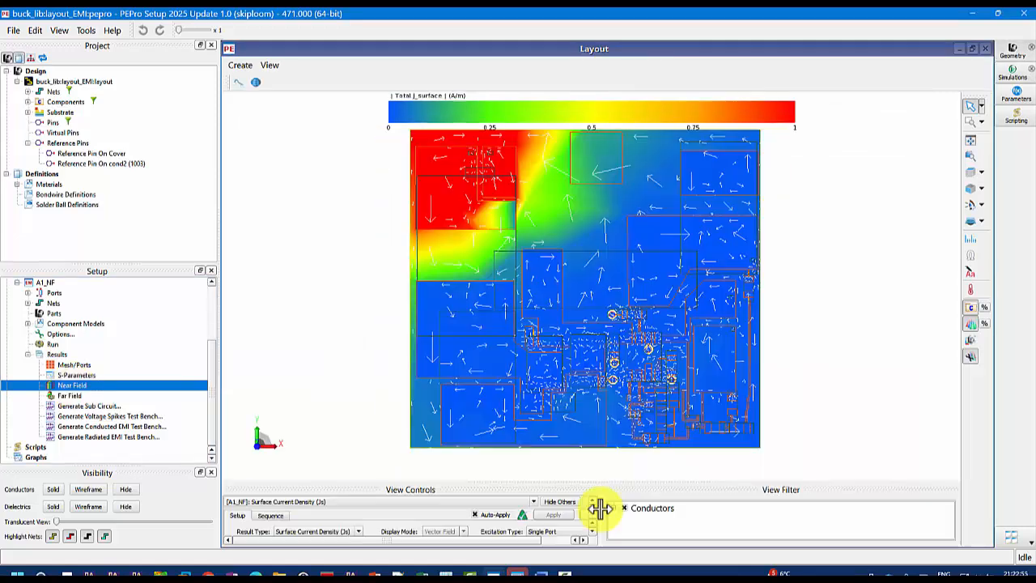
- Excite the near field plot with a Circuit Simulation Dataset, loading T_C_EMI_CISPR25_HalfB_Tran_VtPulse.ds from the workspace's data folder
{"action": "left_click_drag", "start_coordinate": [596, 507], "coordinate": [716, 435]}
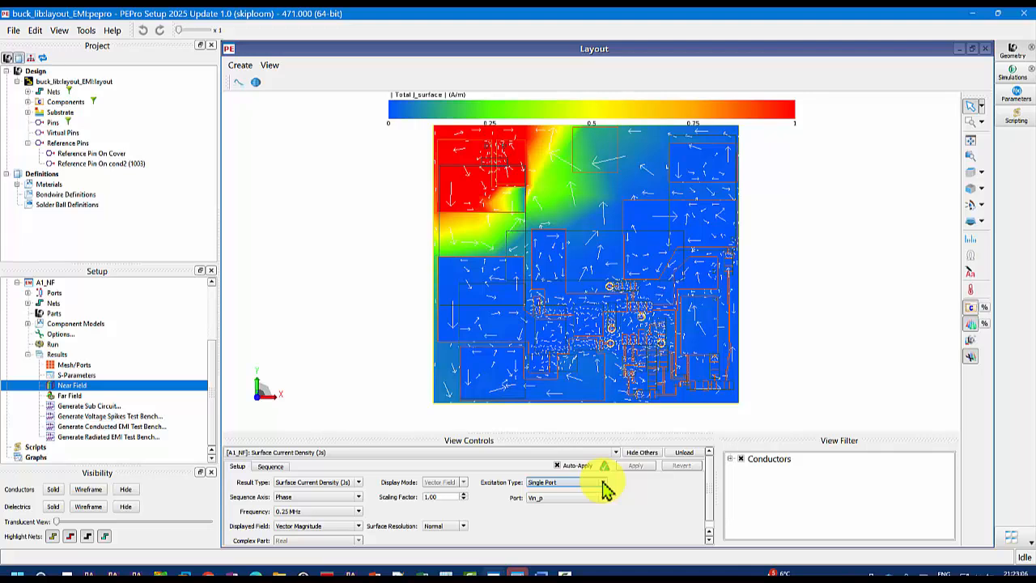
{"action": "left_click", "coordinate": [603, 483]}
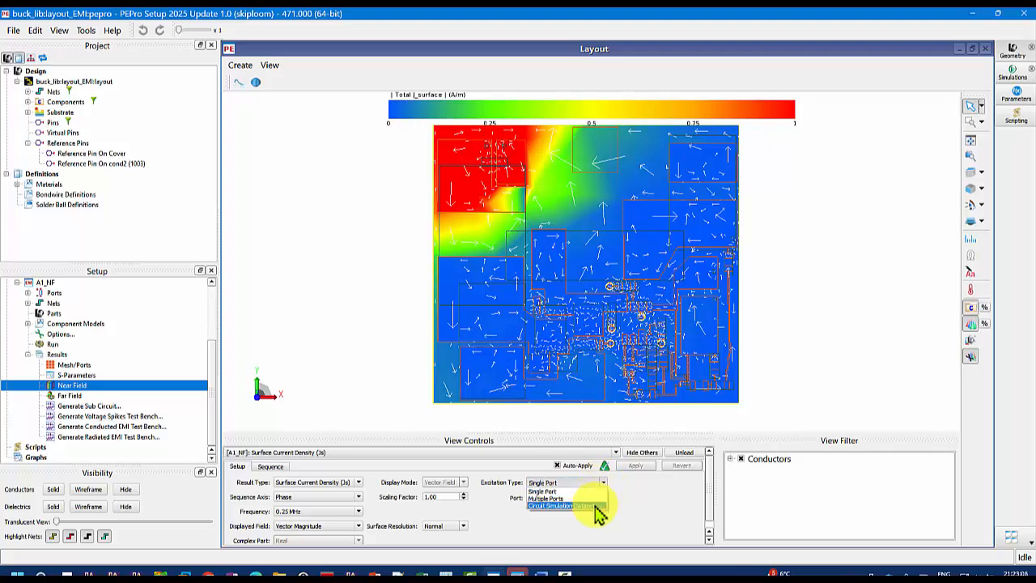
{"action": "left_click", "coordinate": [595, 507]}
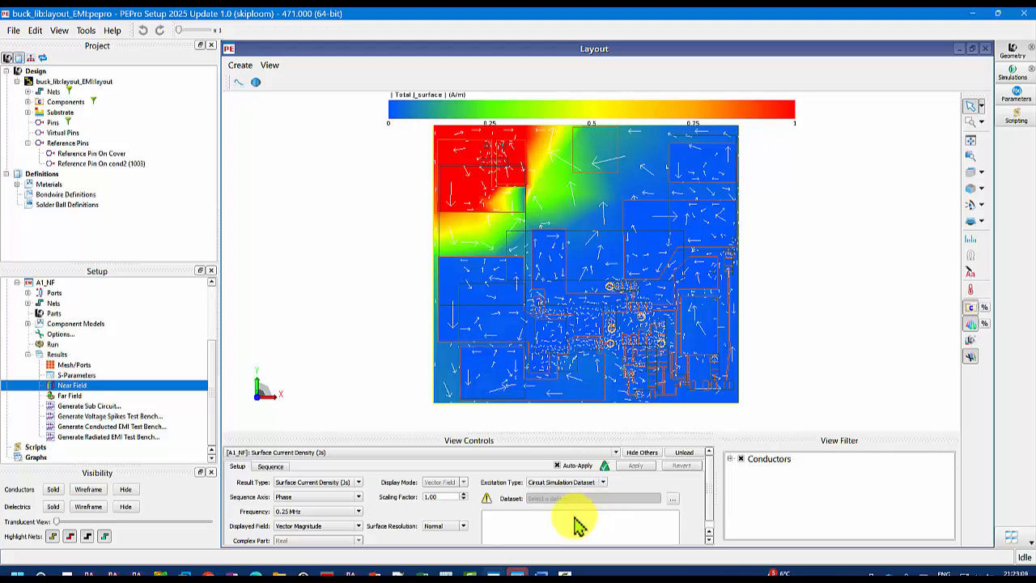
{"action": "left_click", "coordinate": [672, 499]}
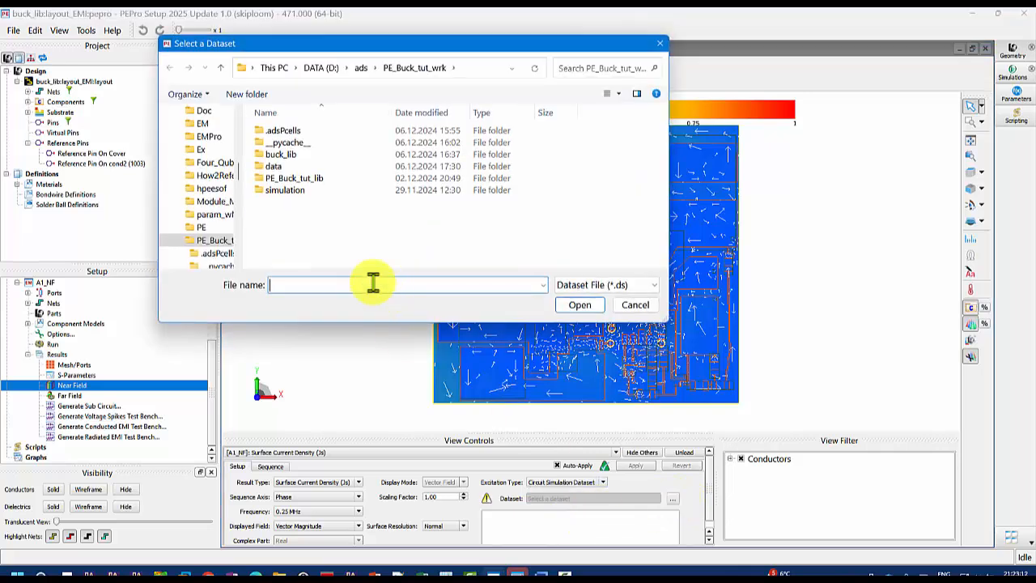
{"action": "double_click", "coordinate": [273, 166]}
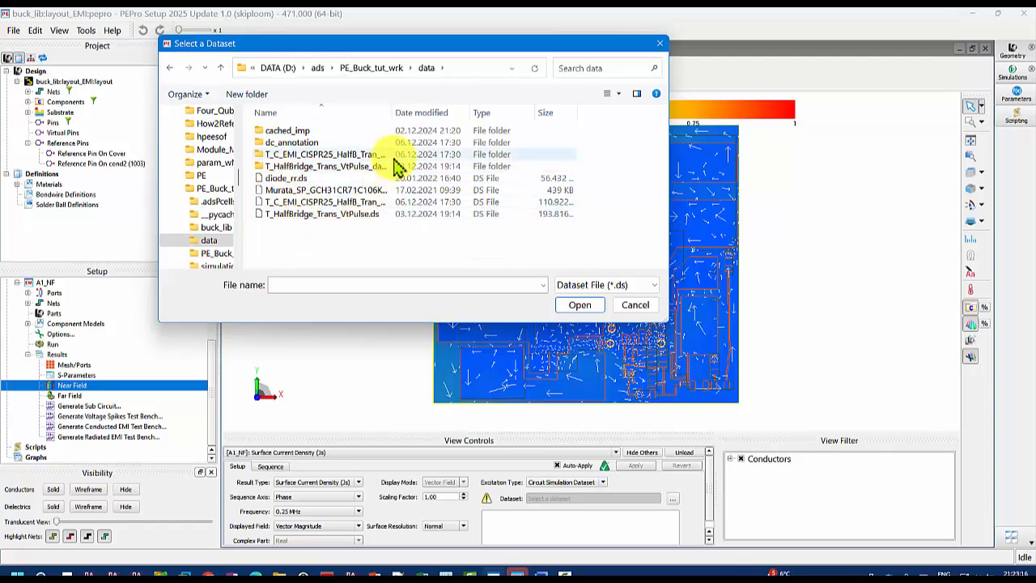
{"action": "left_click", "coordinate": [335, 204]}
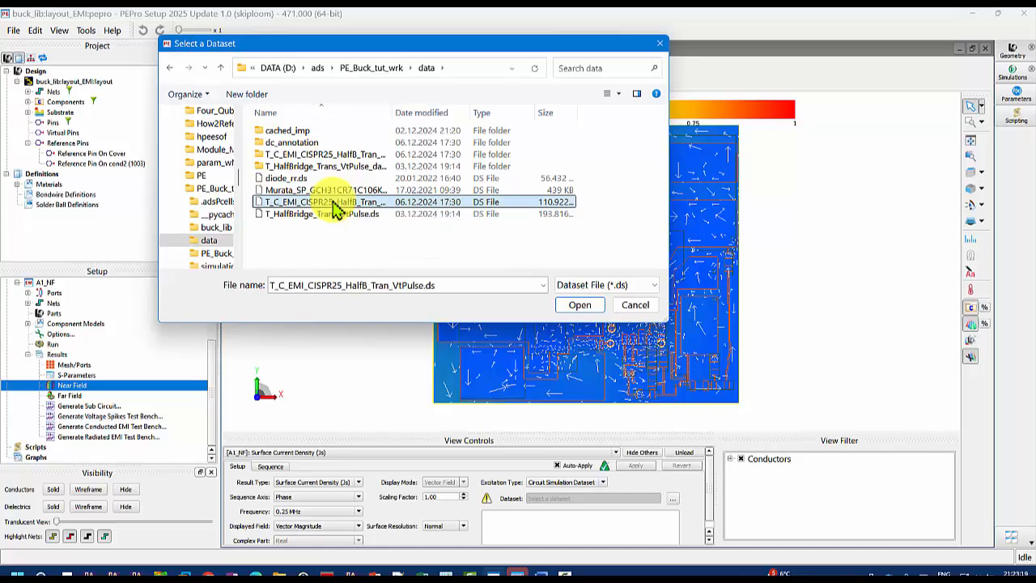
{"action": "left_click", "coordinate": [575, 308]}
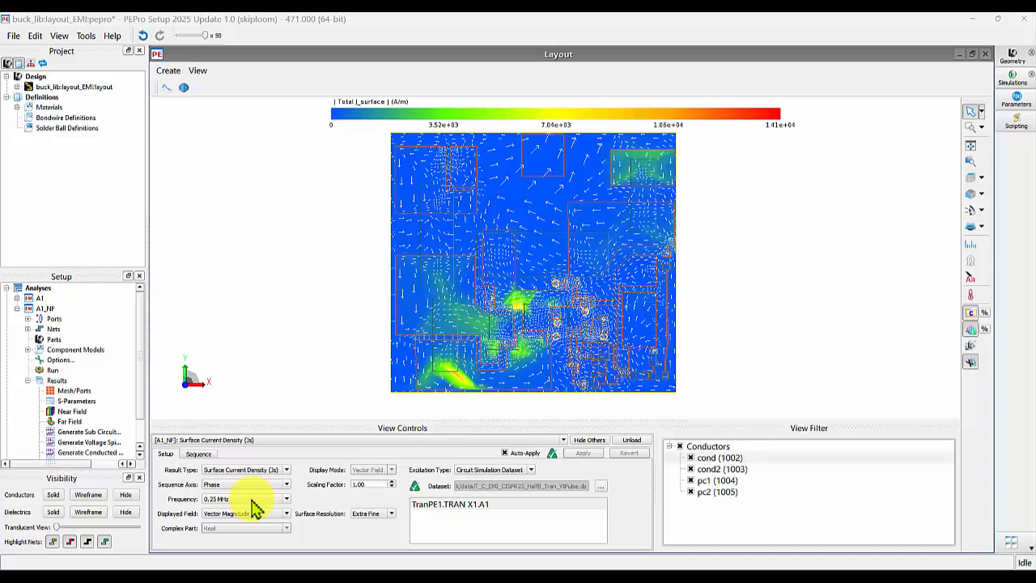
- Examine the surface current density on the board's conductors from a tilted 3D view
{"action": "left_click", "coordinate": [691, 491]}
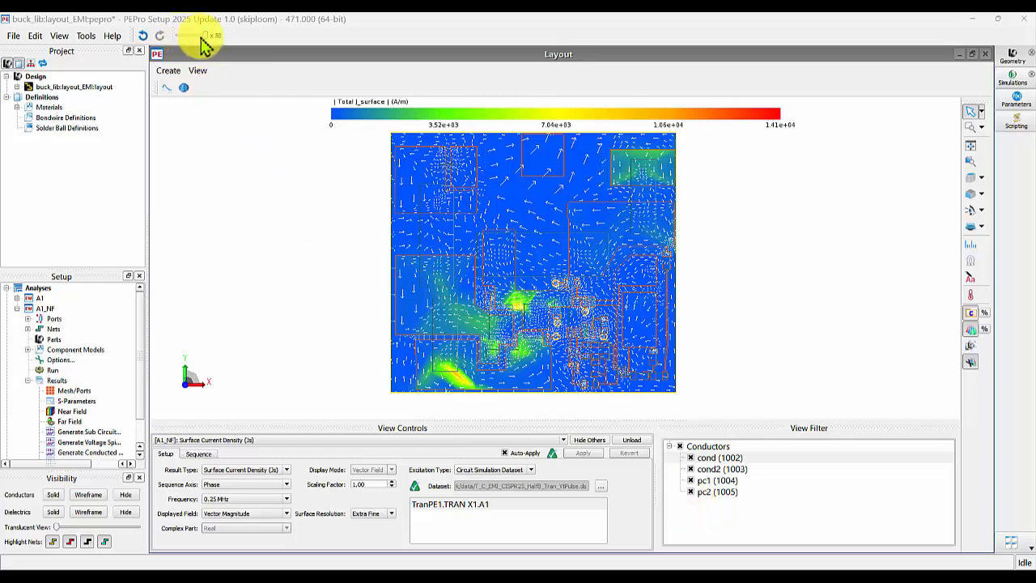
{"action": "left_click_drag", "start_coordinate": [578, 308], "coordinate": [606, 299]}
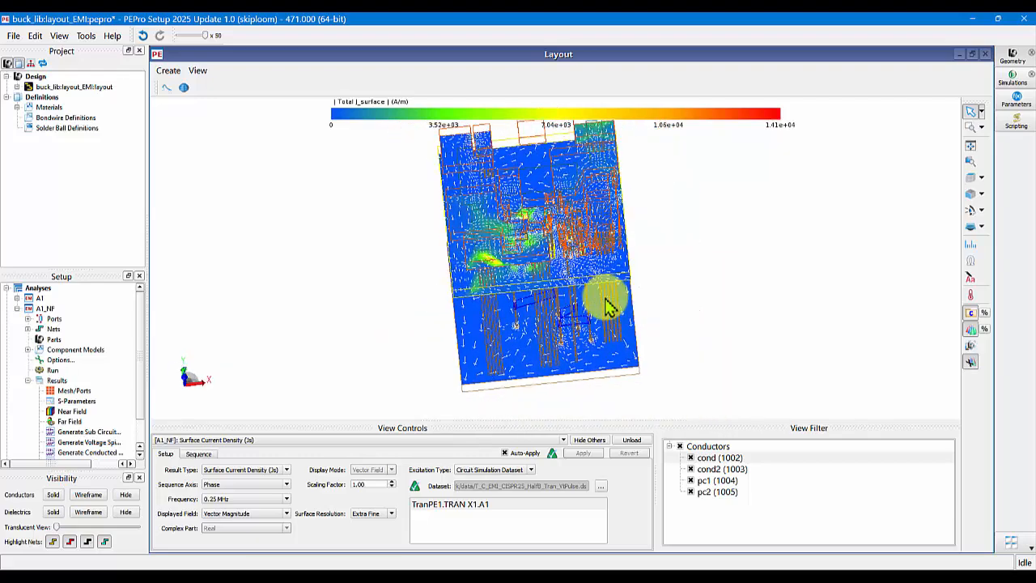
- Show the near field surface currents in top view on conductor cond2 only, hiding cond, pc1 and pc2, and save the project
{"action": "left_click", "coordinate": [970, 212]}
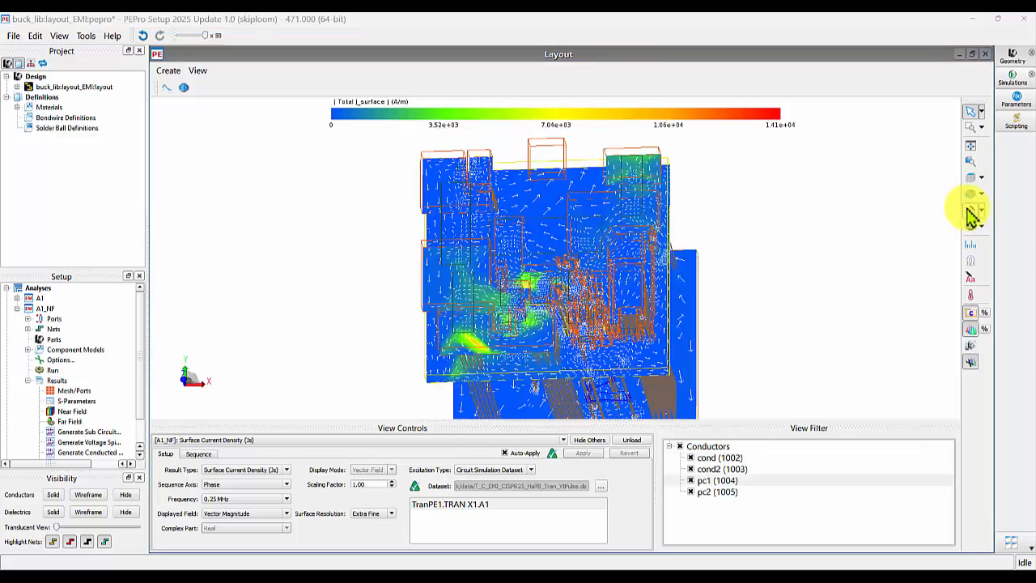
{"action": "left_click", "coordinate": [972, 179]}
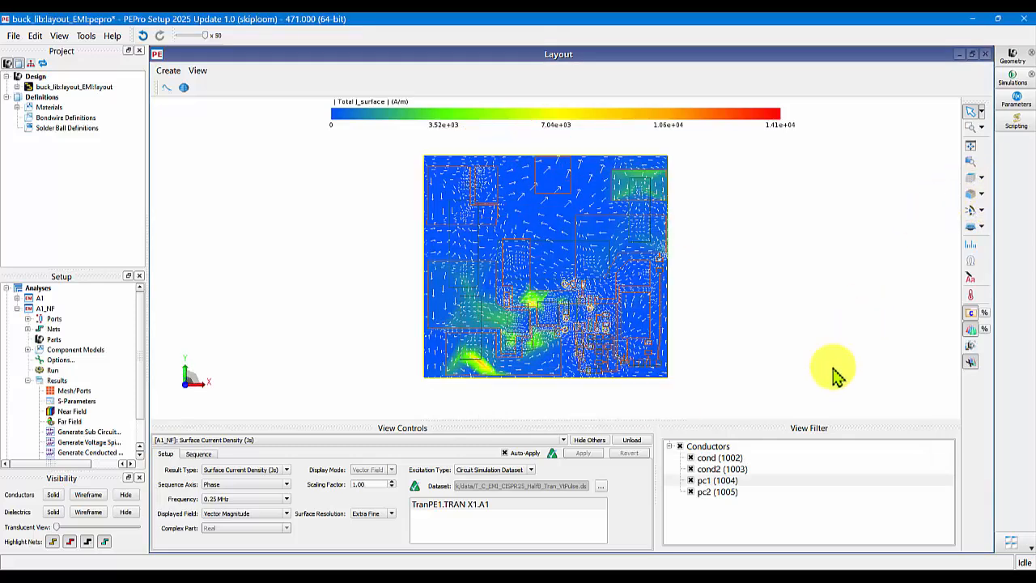
{"action": "left_click", "coordinate": [692, 458]}
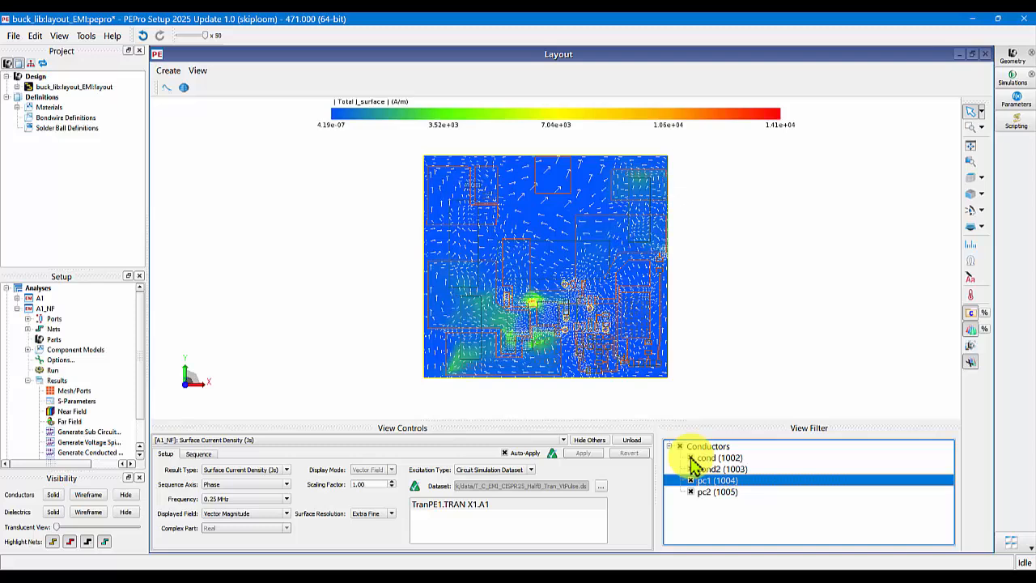
{"action": "left_click", "coordinate": [692, 481]}
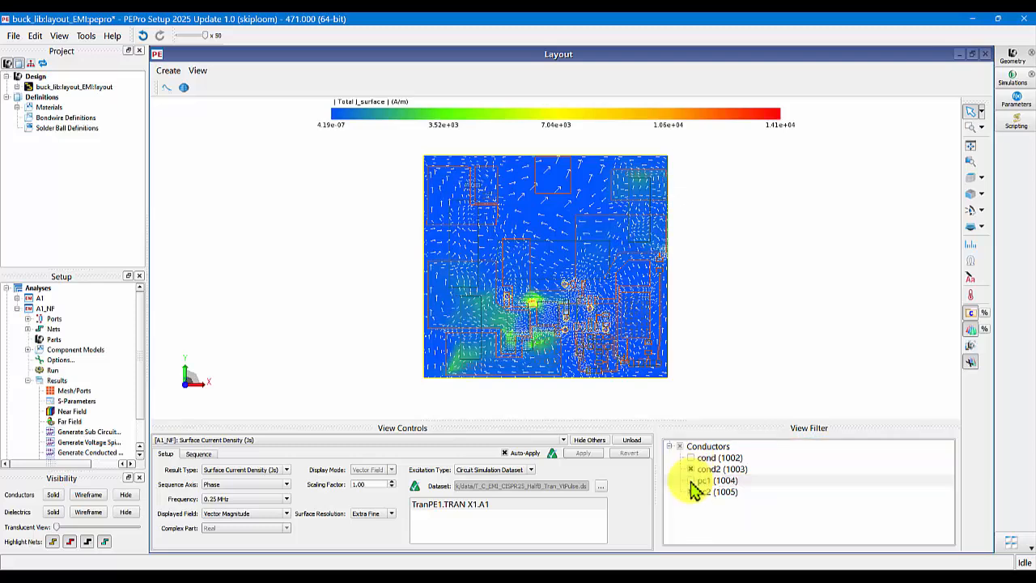
{"action": "left_click", "coordinate": [691, 492]}
{"action": "key", "text": "ctrl+s"}
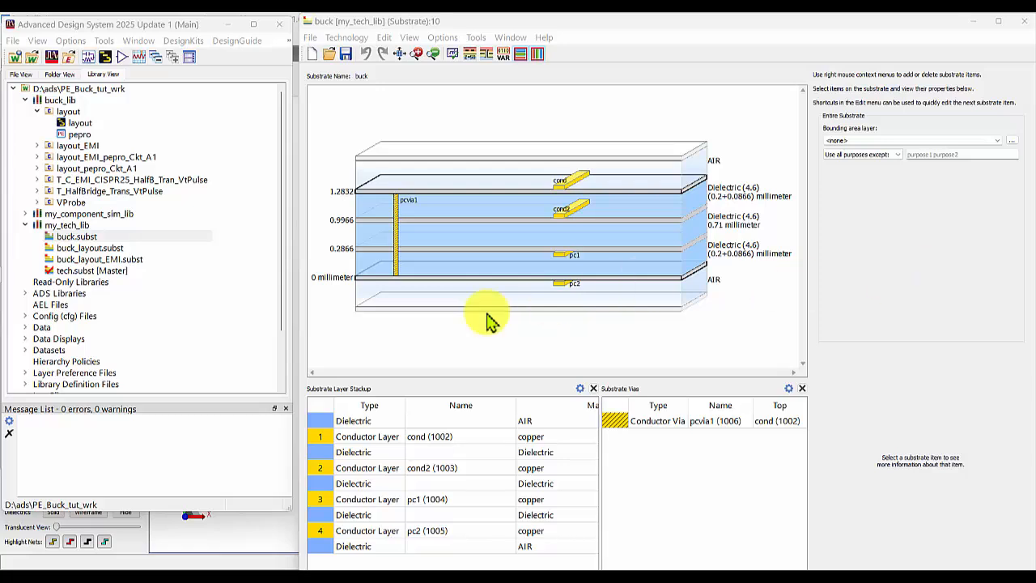
- Open the PEPro setup of the layout cell, duplicate analysis A1 and rename the copy A1_FF
{"action": "double_click", "coordinate": [78, 134]}
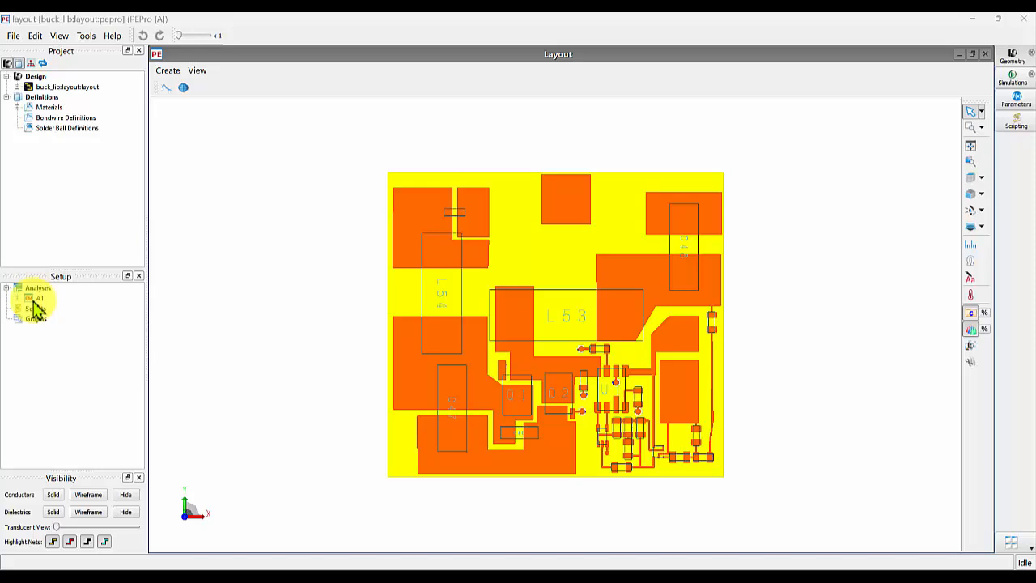
{"action": "right_click", "coordinate": [33, 301]}
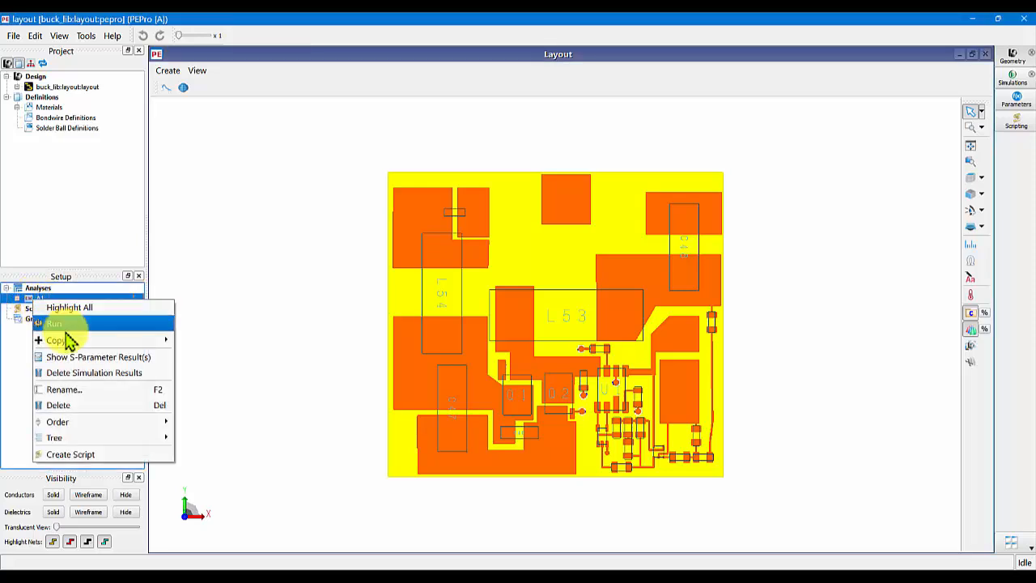
{"action": "mouse_move", "coordinate": [69, 344]}
{"action": "left_click", "coordinate": [200, 341]}
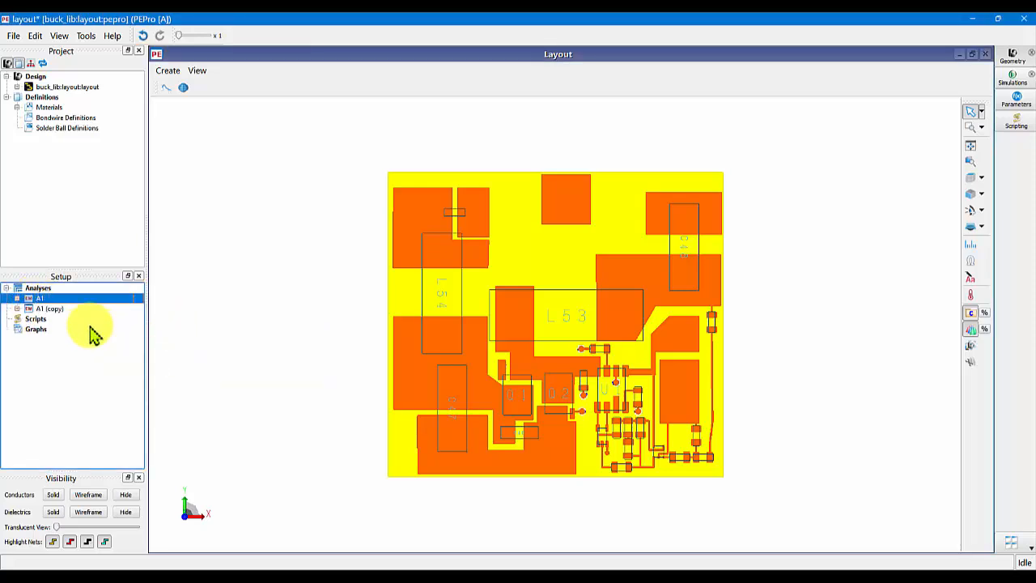
{"action": "left_click", "coordinate": [51, 308]}
{"action": "double_click", "coordinate": [64, 311]}
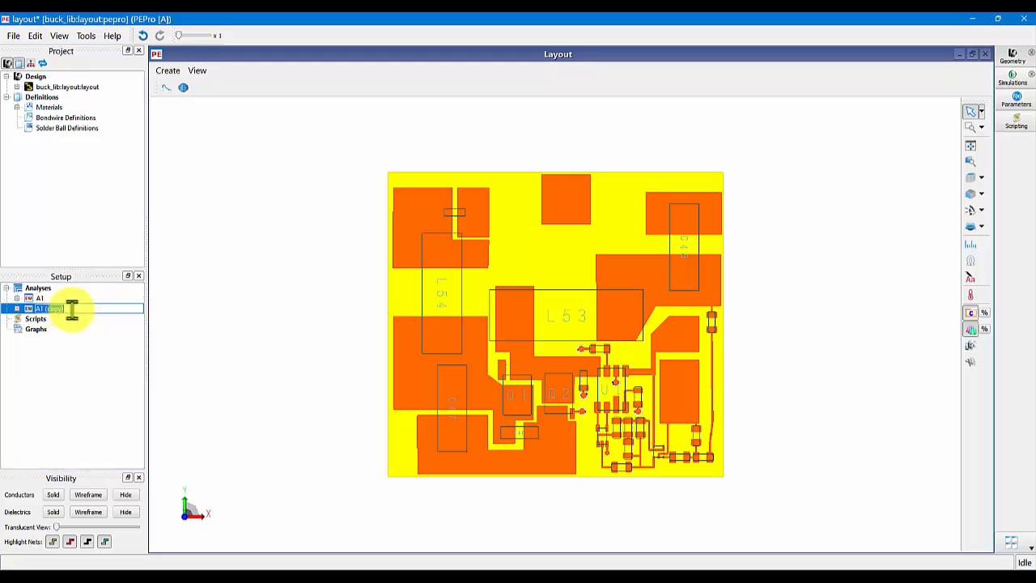
{"action": "left_click_drag", "start_coordinate": [63, 309], "coordinate": [43, 309]}
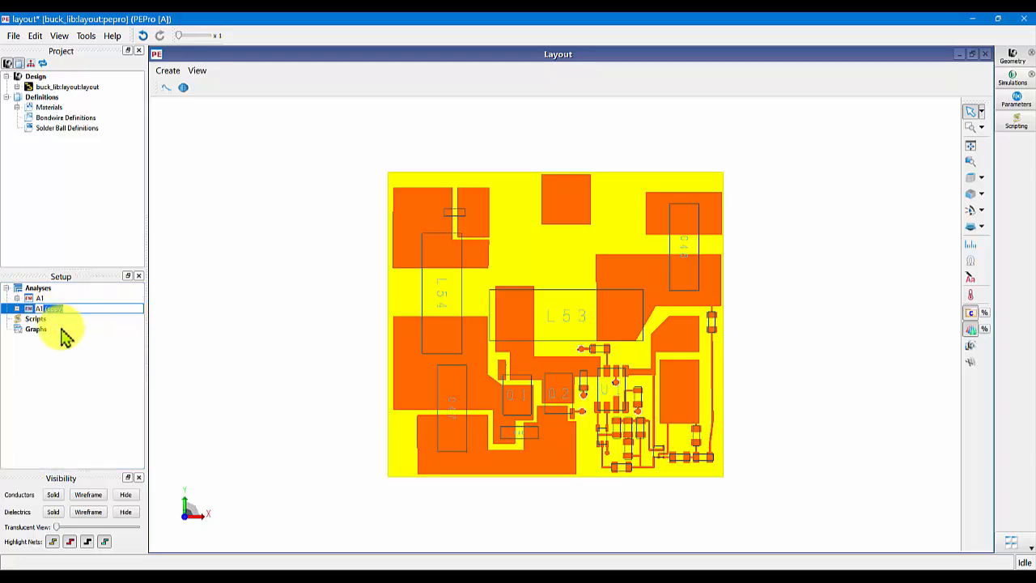
{"action": "key", "text": "BackSpace"}
{"action": "type", "text": "_FF"}
{"action": "key", "text": "Return"}
- Configure analysis A1_FF with the Momentum Microwave simulator preset and set Far Field to On in its frequency plan
{"action": "left_click", "coordinate": [17, 309]}
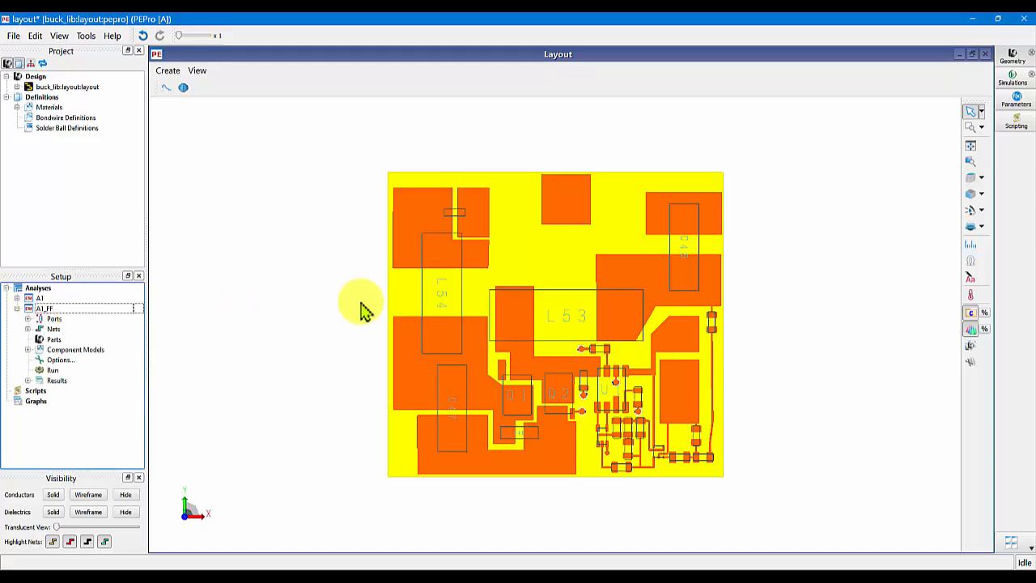
{"action": "double_click", "coordinate": [59, 361]}
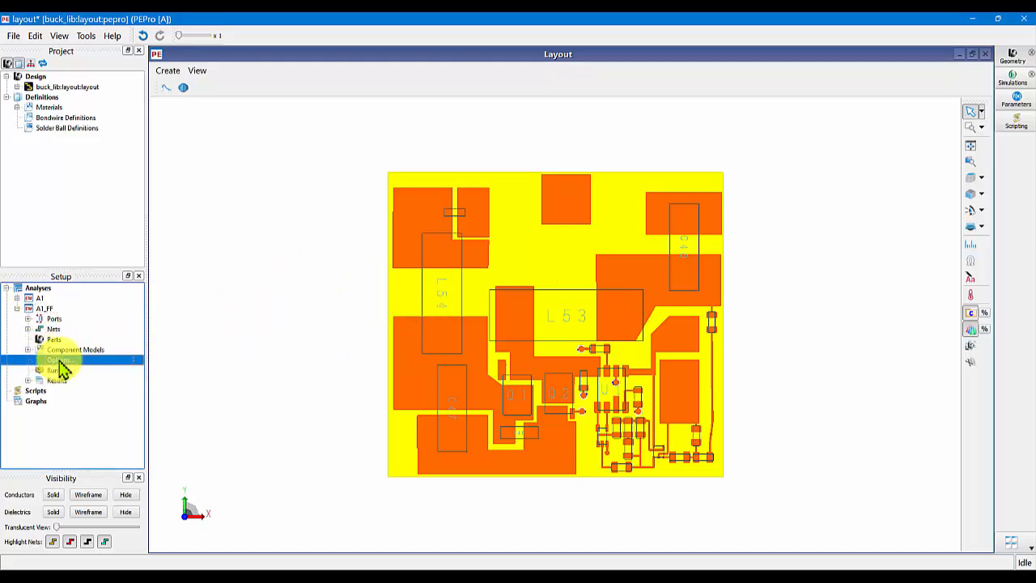
{"action": "key", "text": "Escape"}
{"action": "double_click", "coordinate": [57, 361]}
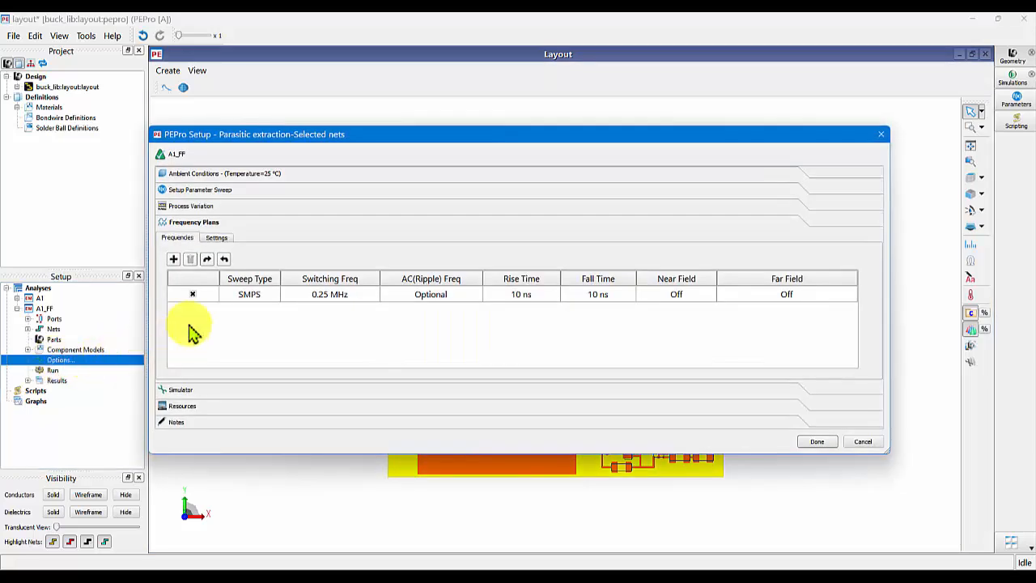
{"action": "left_click", "coordinate": [180, 390]}
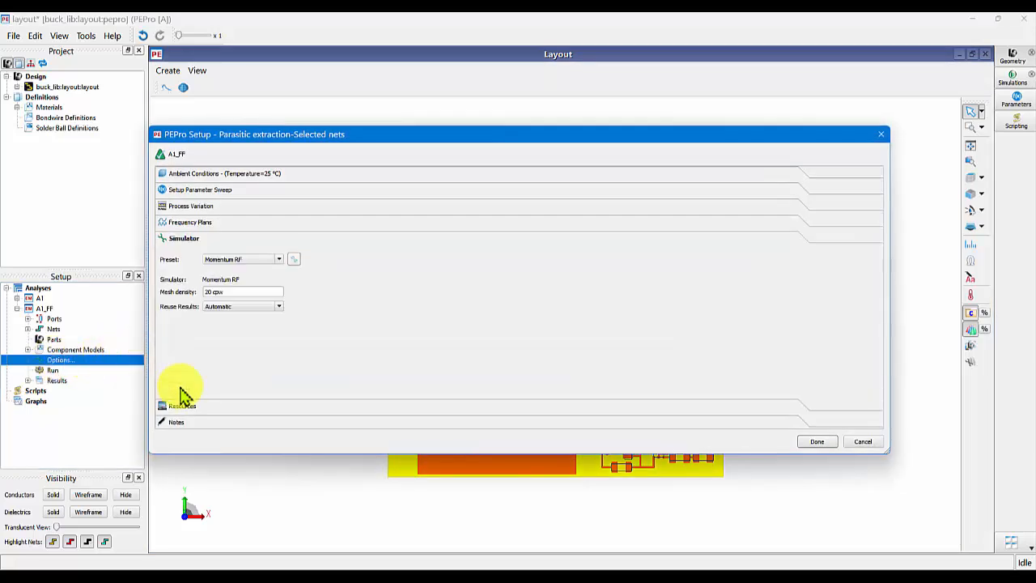
{"action": "left_click", "coordinate": [280, 261]}
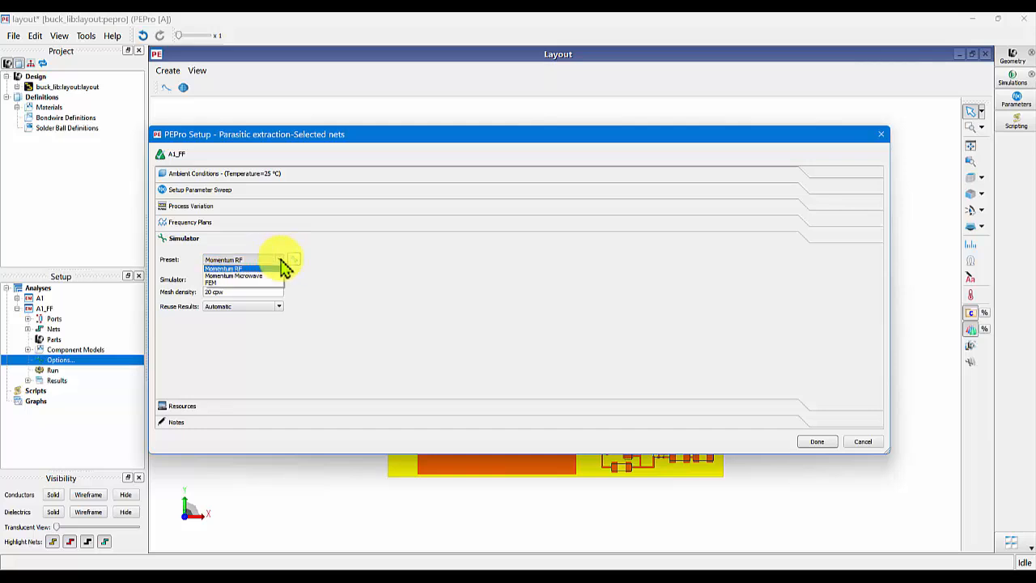
{"action": "left_click", "coordinate": [269, 276]}
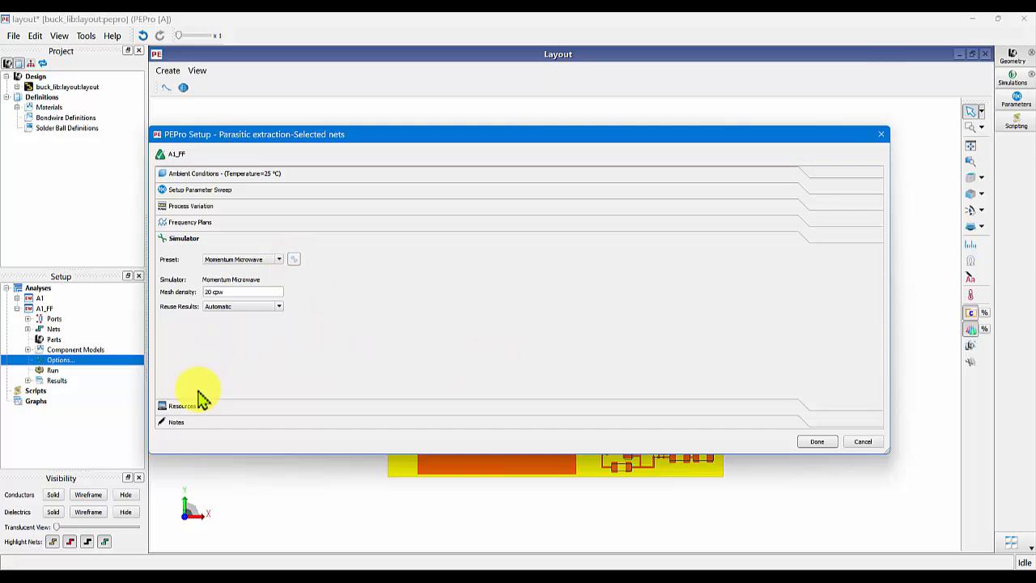
{"action": "left_click", "coordinate": [230, 225]}
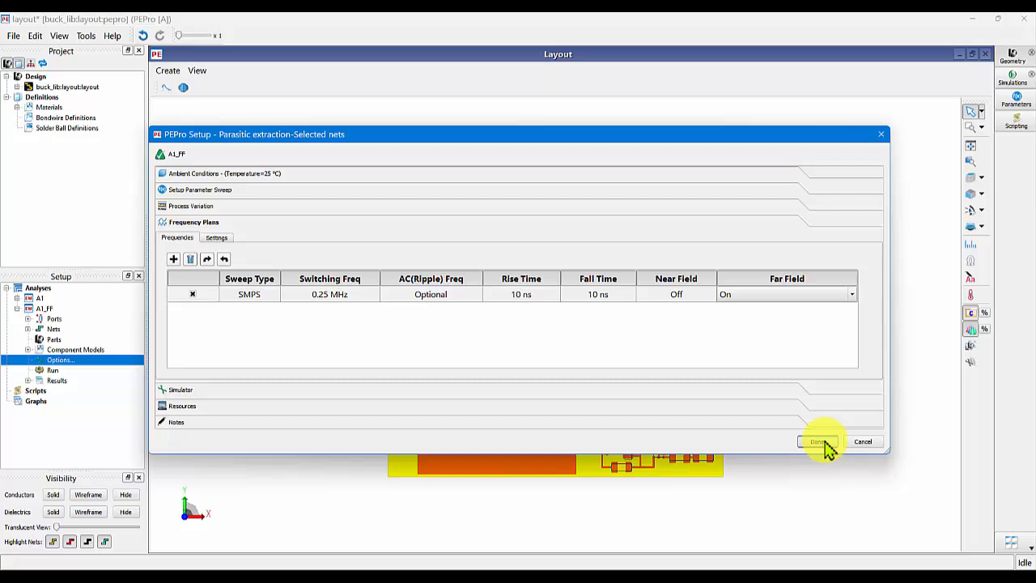
{"action": "left_click", "coordinate": [814, 446]}
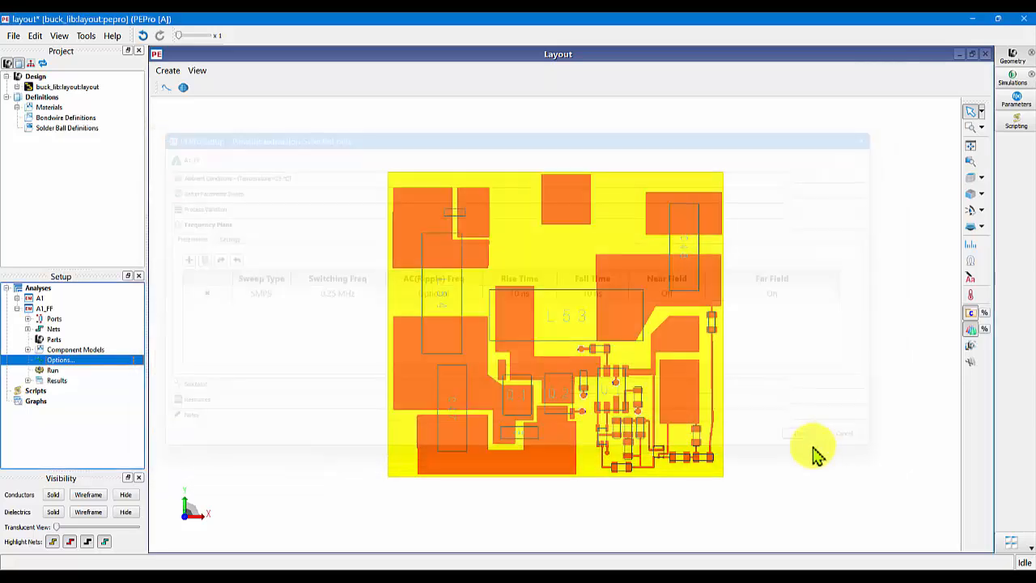
- Run analysis A1_FF and display its far field E-field pattern from a tilted 3D view
{"action": "double_click", "coordinate": [53, 370]}
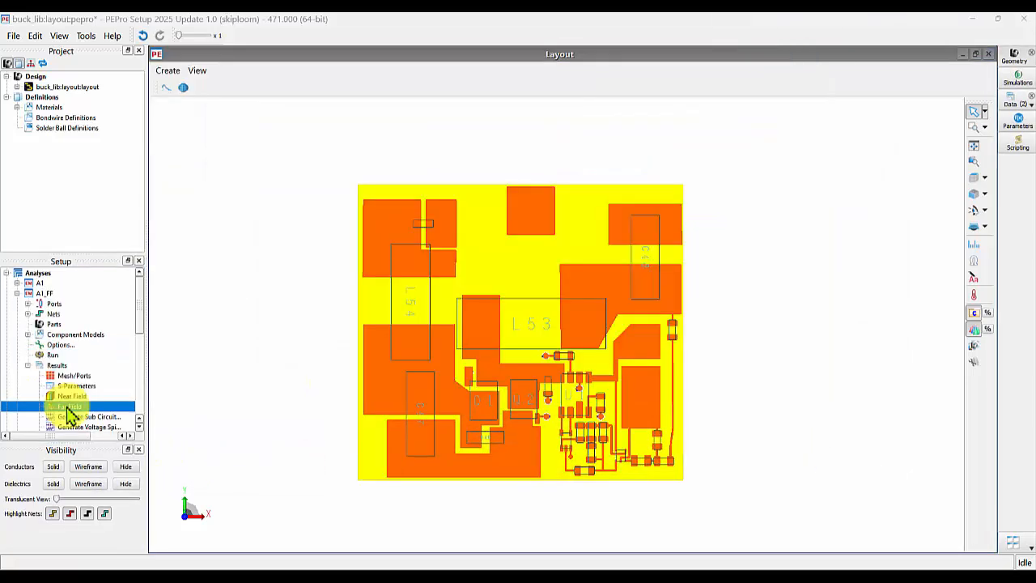
{"action": "double_click", "coordinate": [71, 412]}
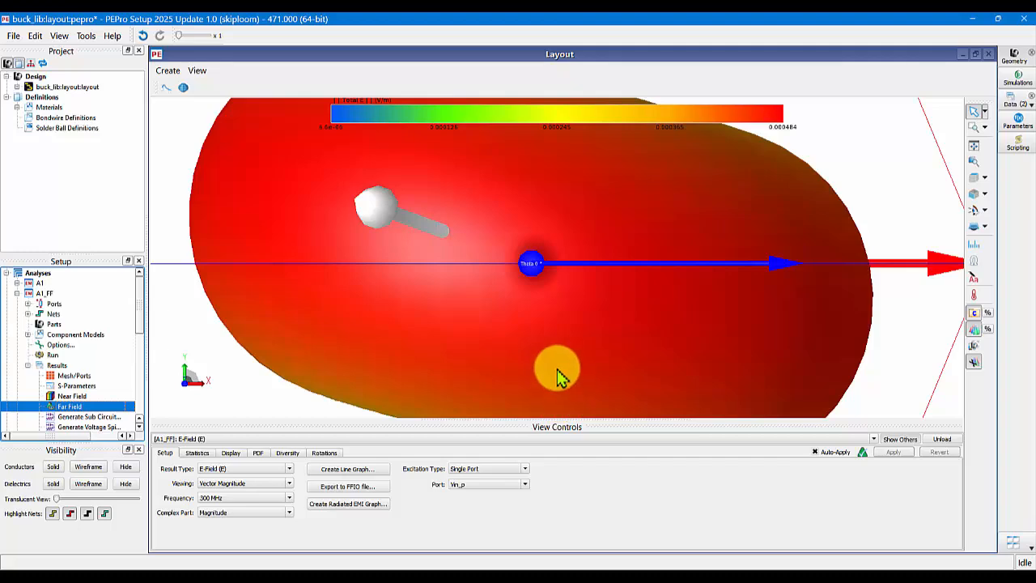
{"action": "left_click_drag", "start_coordinate": [557, 370], "coordinate": [545, 315]}
{"action": "scroll", "coordinate": [547, 317], "scroll_direction": "down", "scroll_amount": 2}
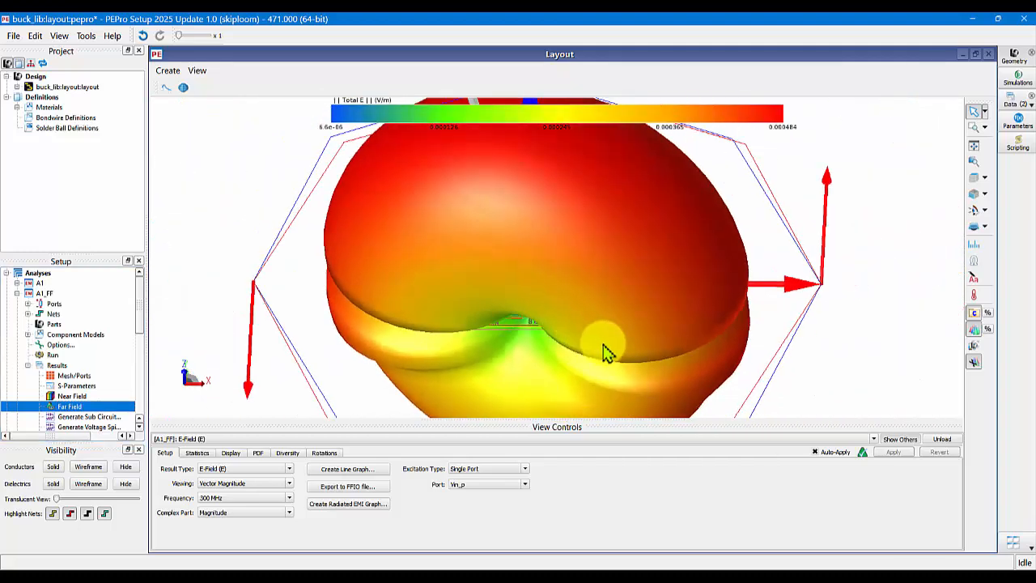
{"action": "left_click_drag", "start_coordinate": [607, 352], "coordinate": [542, 331]}
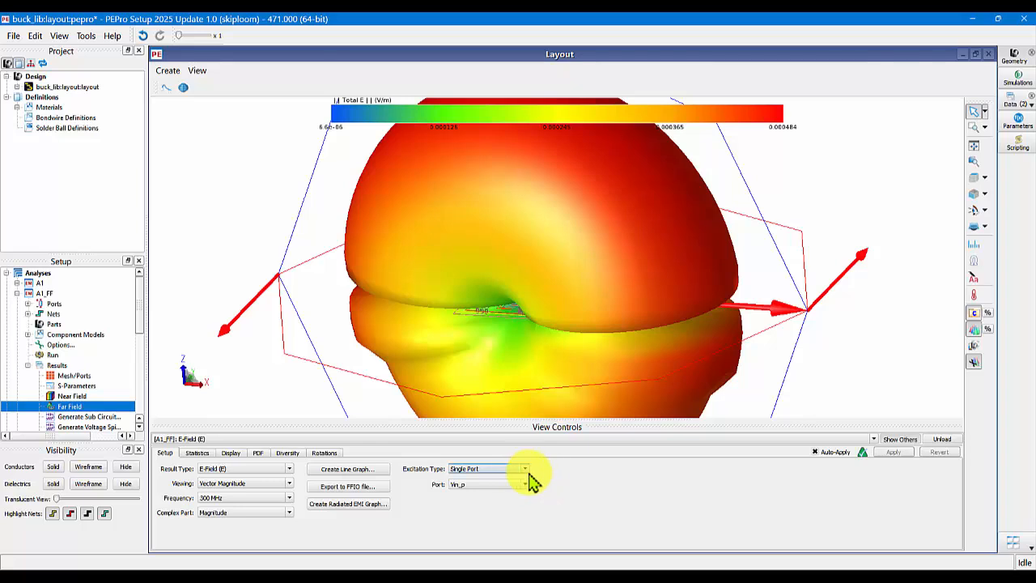
- Excite the far field plot with a Circuit Simulation Dataset, loading T_HalfBridge_Trans_VtPulse.ds from the workspace's data folder
{"action": "left_click", "coordinate": [527, 472]}
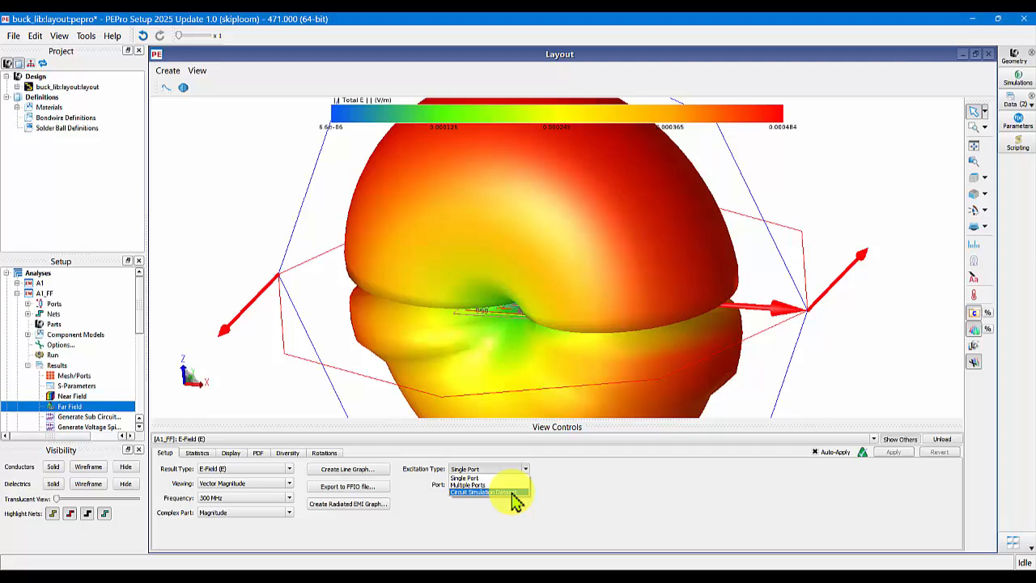
{"action": "left_click", "coordinate": [515, 493]}
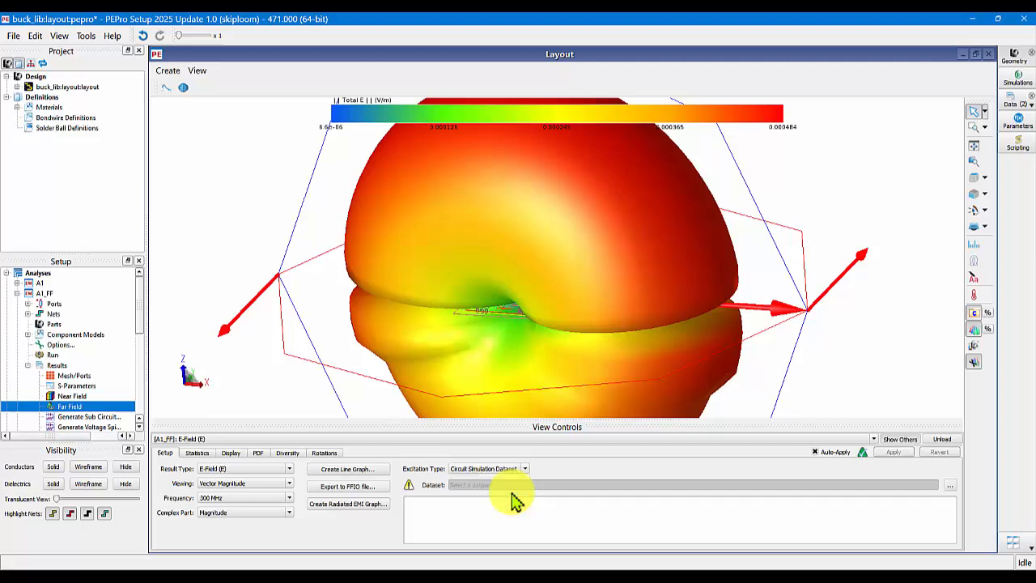
{"action": "left_click", "coordinate": [950, 485]}
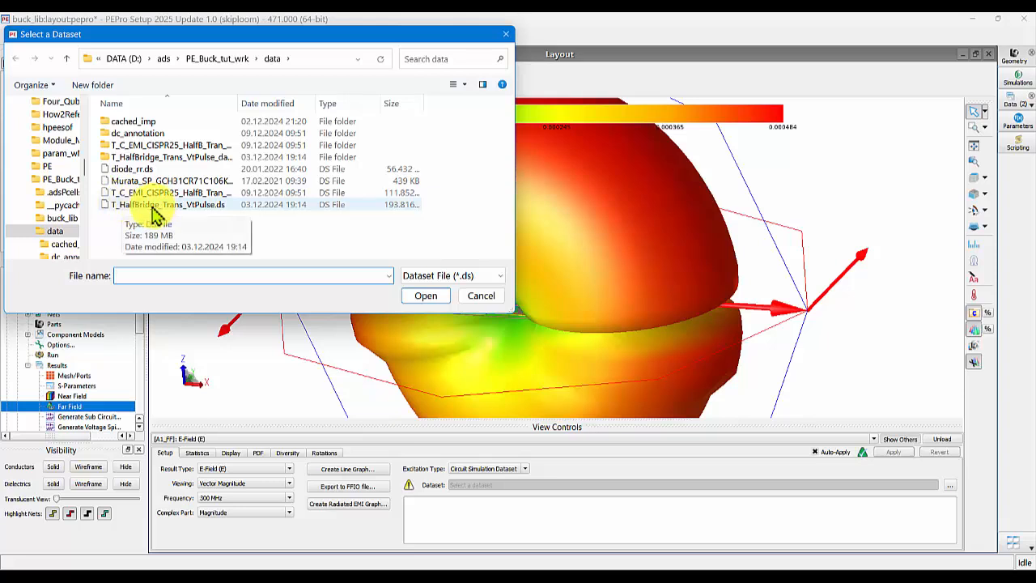
{"action": "left_click", "coordinate": [156, 210]}
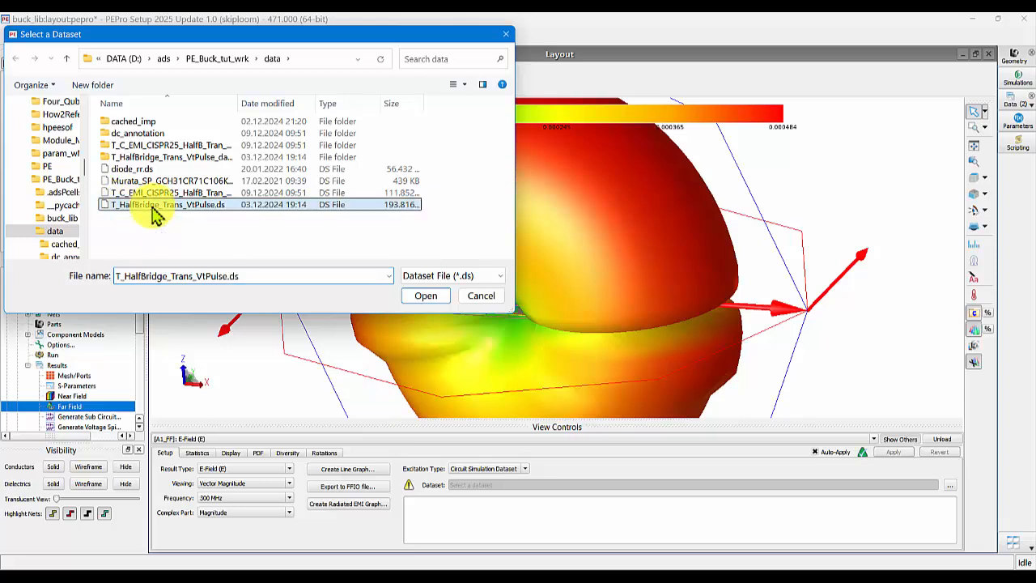
{"action": "left_click", "coordinate": [426, 297]}
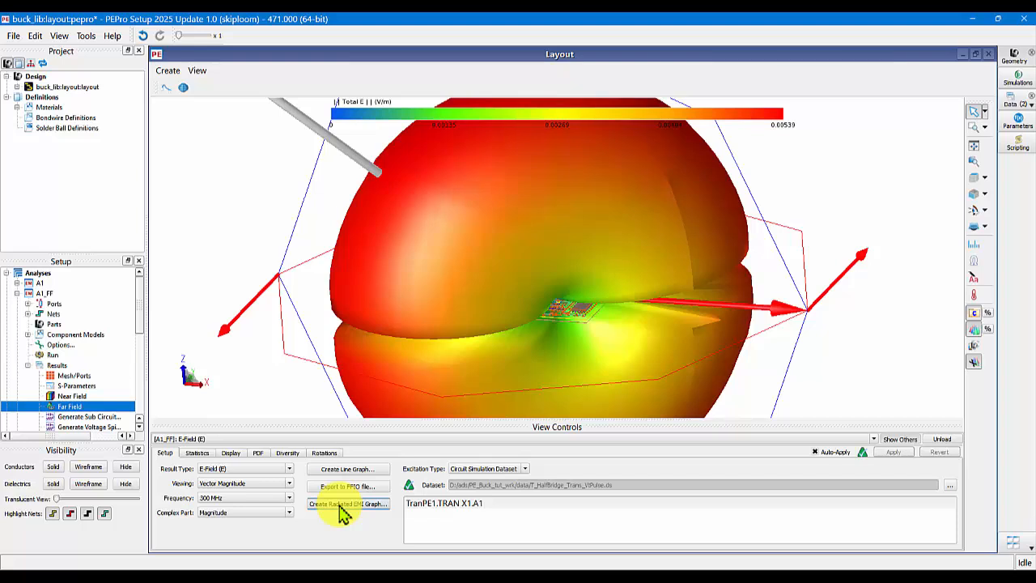
- Create a radiated EMI graph from the far field results and reposition its window over the 3D plot
{"action": "left_click", "coordinate": [346, 503]}
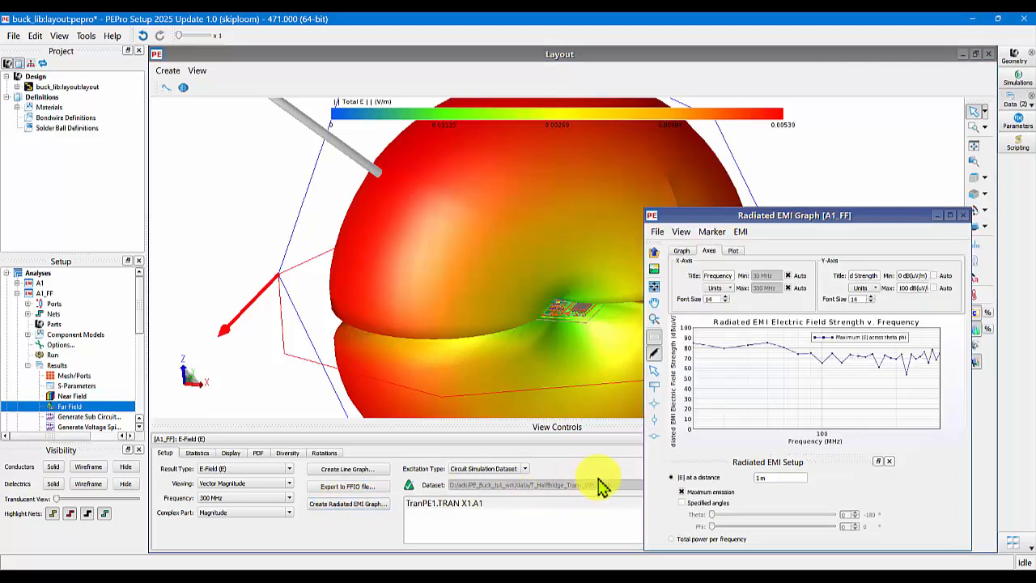
{"action": "left_click_drag", "start_coordinate": [807, 213], "coordinate": [753, 208]}
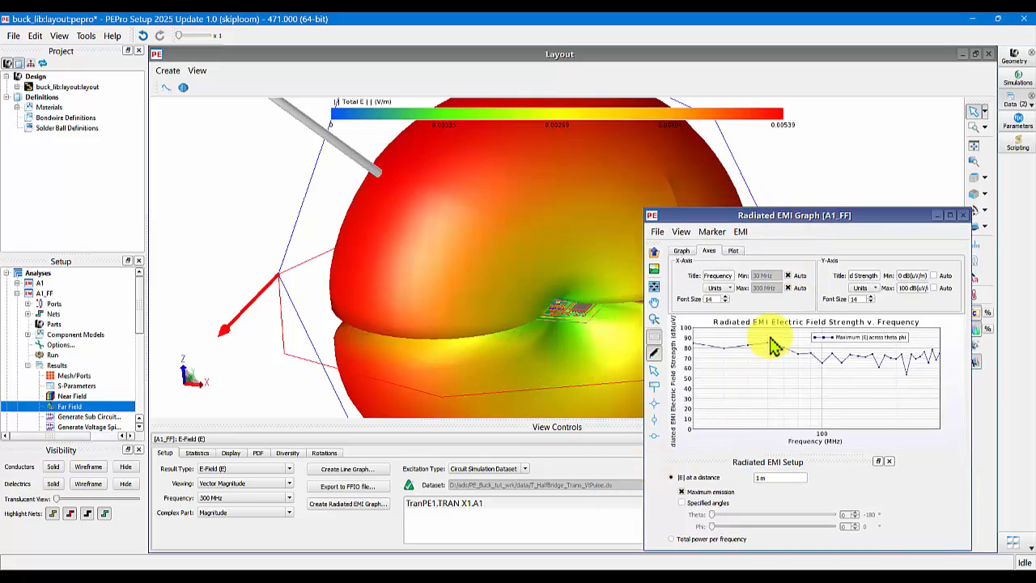
{"action": "left_click_drag", "start_coordinate": [809, 222], "coordinate": [756, 216]}
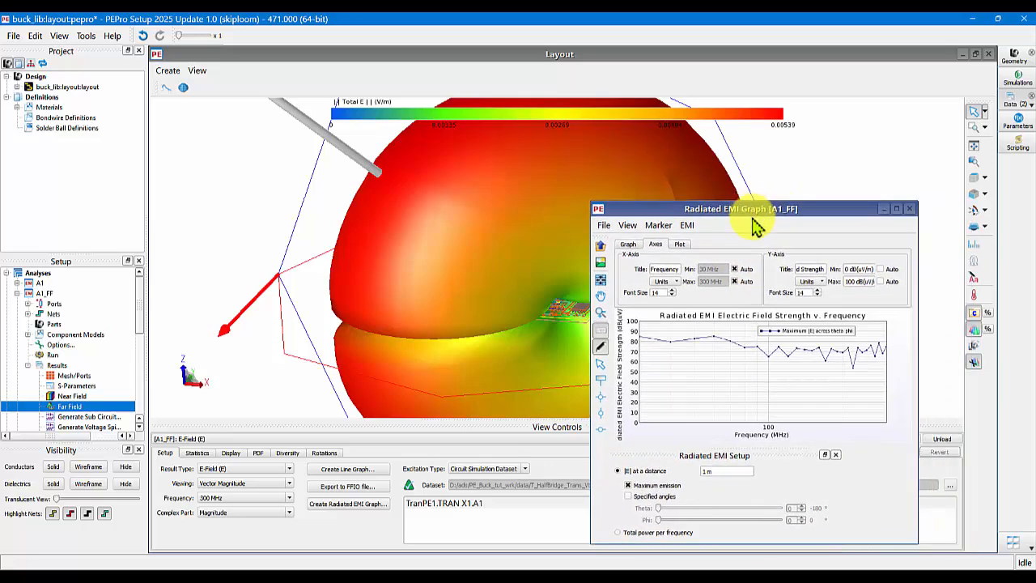
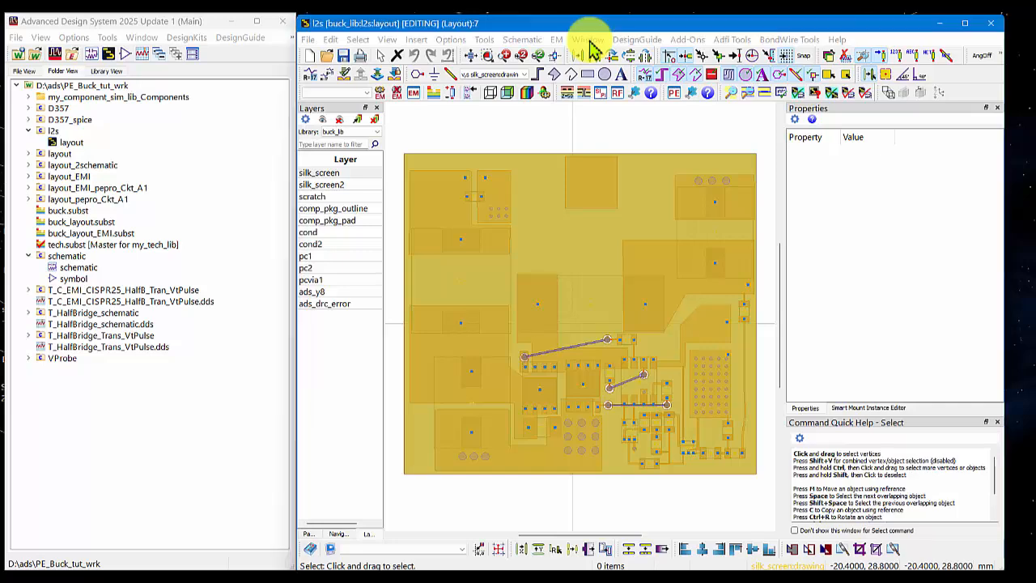
- Create a new schematic for cell l2s in buck_lib from its layout window and move the schematic window aside
{"action": "left_click", "coordinate": [590, 40]}
{"action": "left_click", "coordinate": [600, 72]}
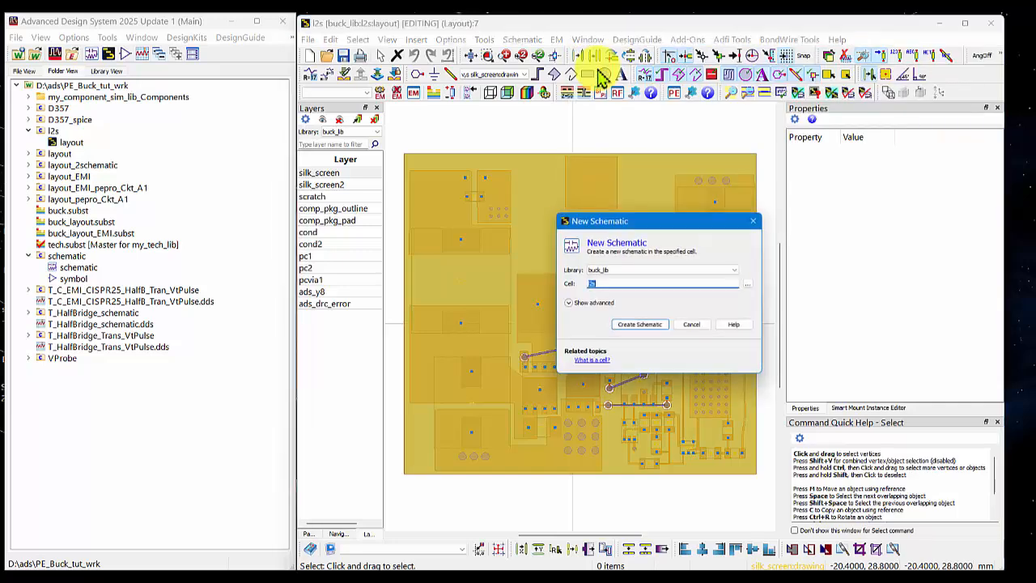
{"action": "left_click", "coordinate": [642, 327]}
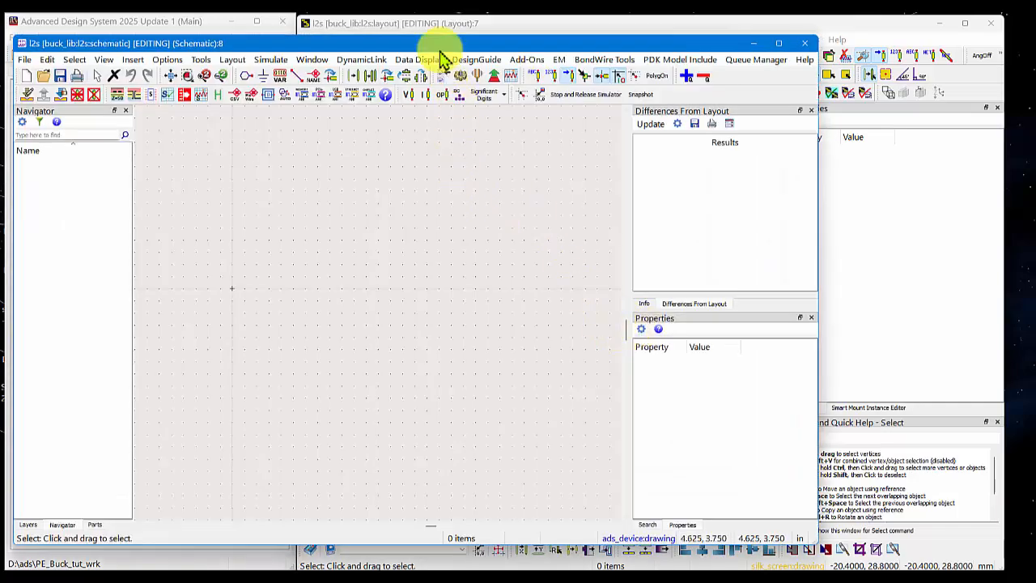
{"action": "left_click_drag", "start_coordinate": [439, 47], "coordinate": [697, 76]}
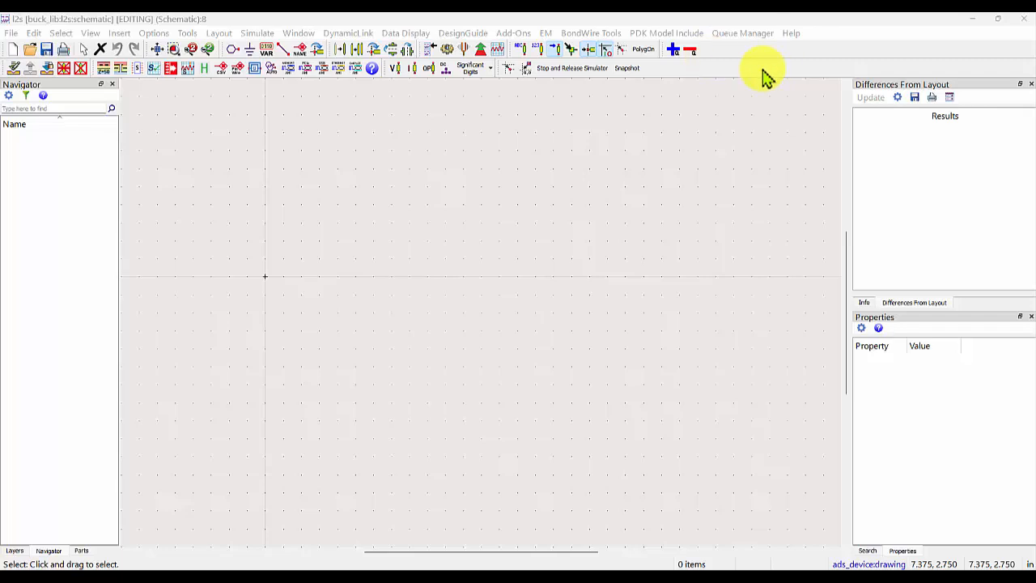
- Check the available docking windows to confirm that Differences From Layout is enabled in the l2s schematic
{"action": "left_click", "coordinate": [93, 36]}
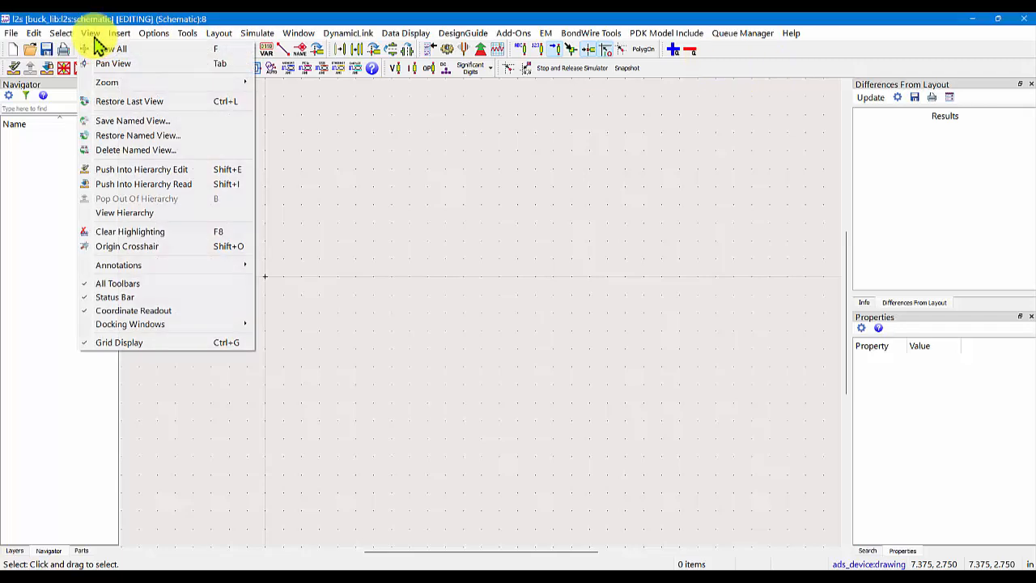
{"action": "mouse_move", "coordinate": [141, 327]}
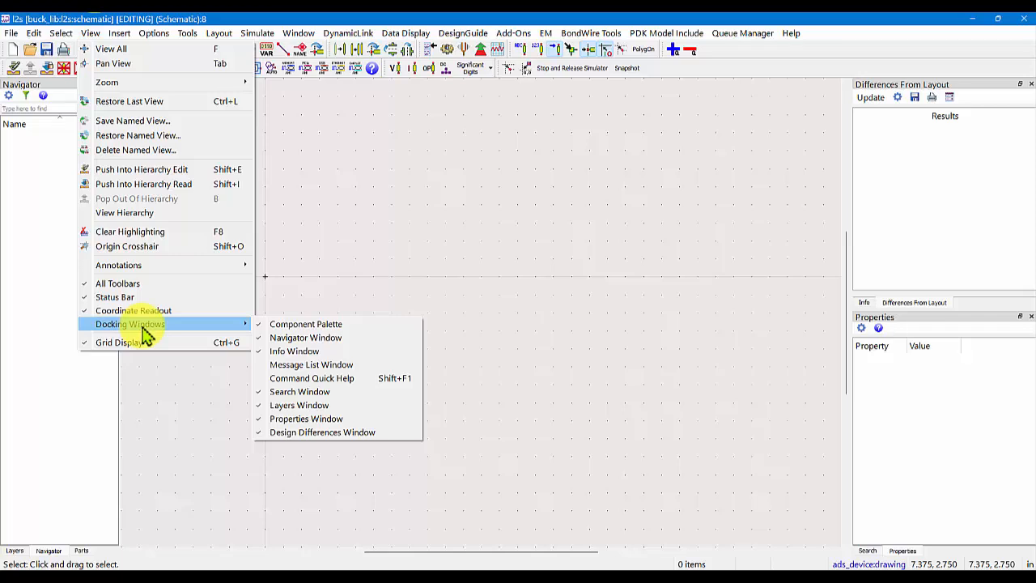
{"action": "left_click", "coordinate": [864, 62]}
{"action": "right_click", "coordinate": [861, 55]}
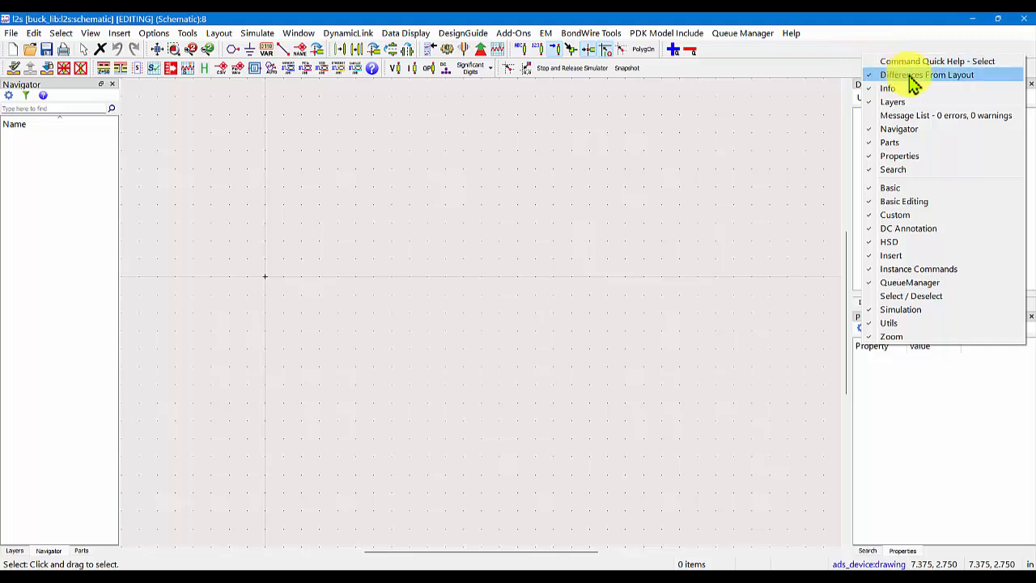
{"action": "left_click", "coordinate": [848, 42]}
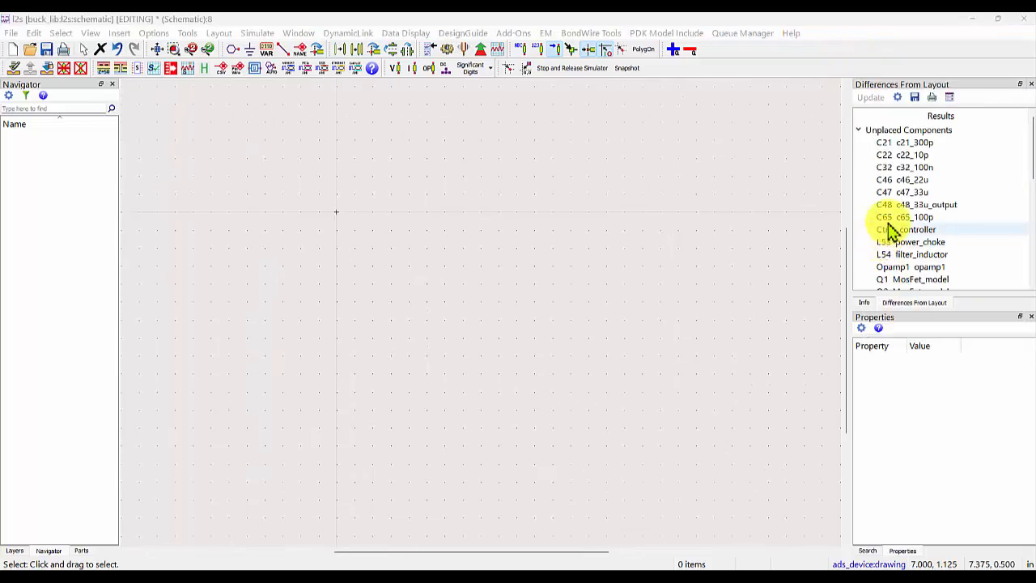
- Place the unplaced capacitor C65 (c65_100p) vertically in the l2s schematic, just below the origin at X 0, Y -1
{"action": "left_click", "coordinate": [893, 219]}
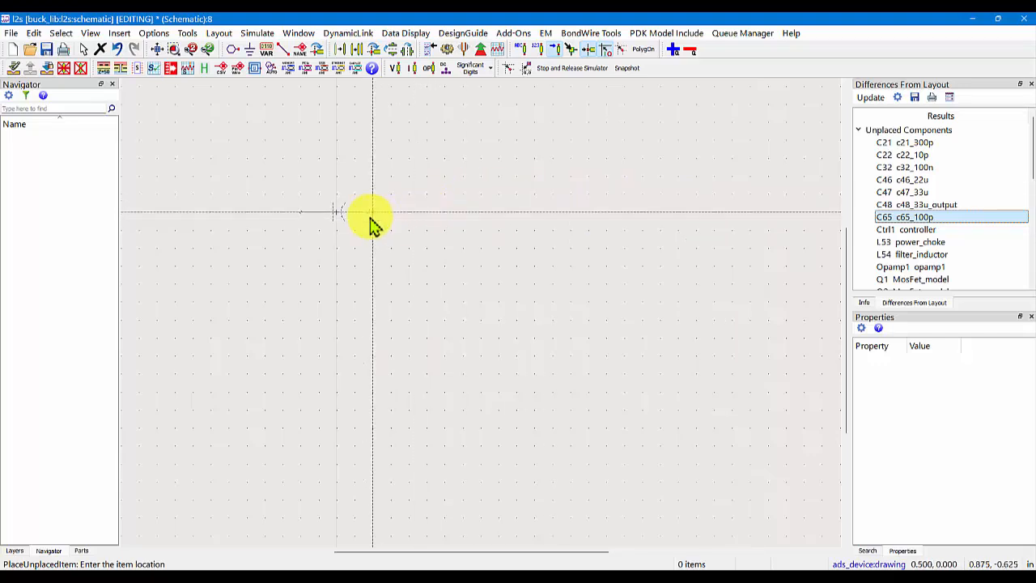
{"action": "key", "text": "ctrl+r"}
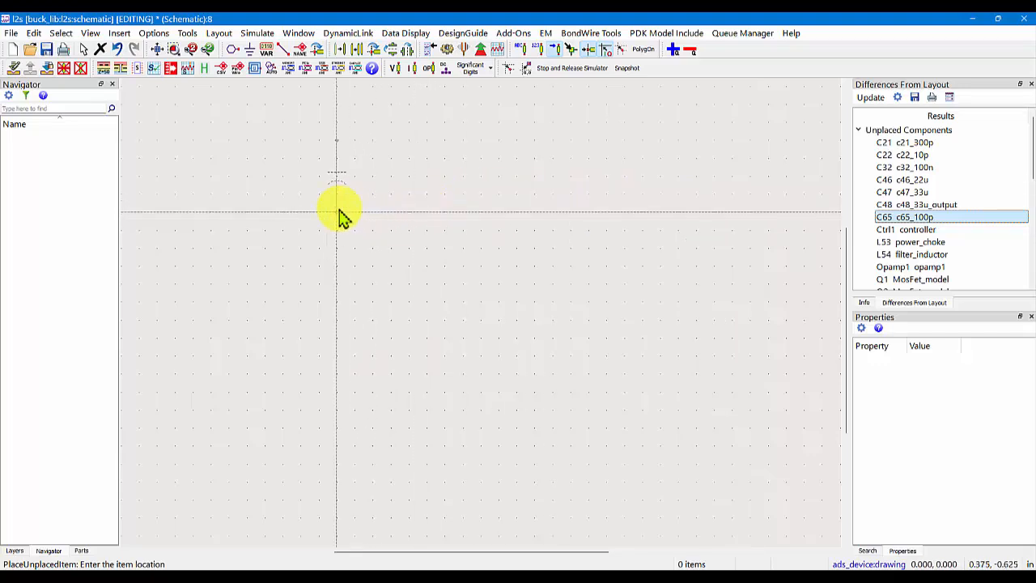
{"action": "left_click", "coordinate": [337, 290]}
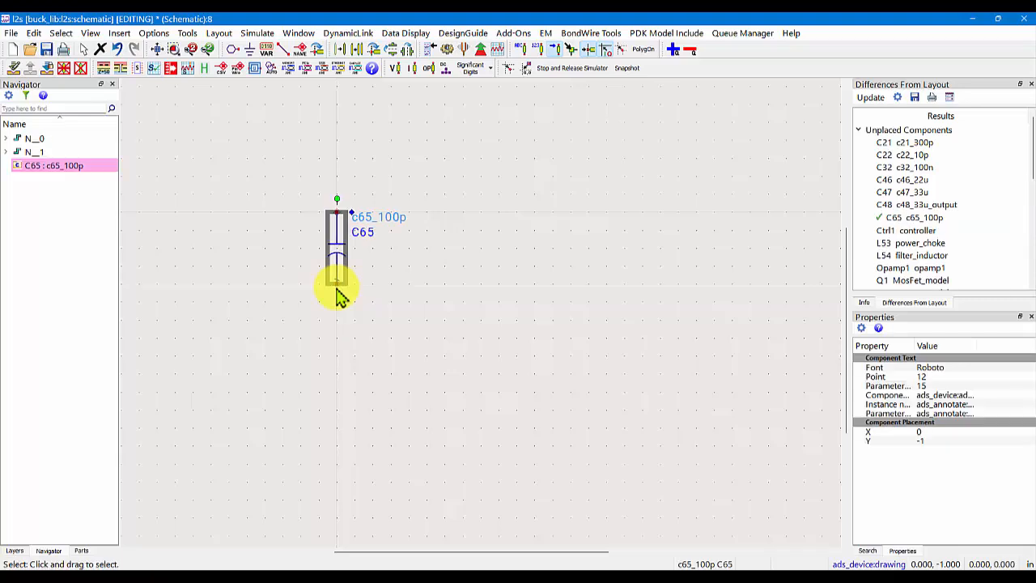
- Place filter inductor L54 horizontally at X 2, Y 0 beside C65, and place capacitor C47 (c47_33u) just beyond the inductor
{"action": "left_click", "coordinate": [905, 255]}
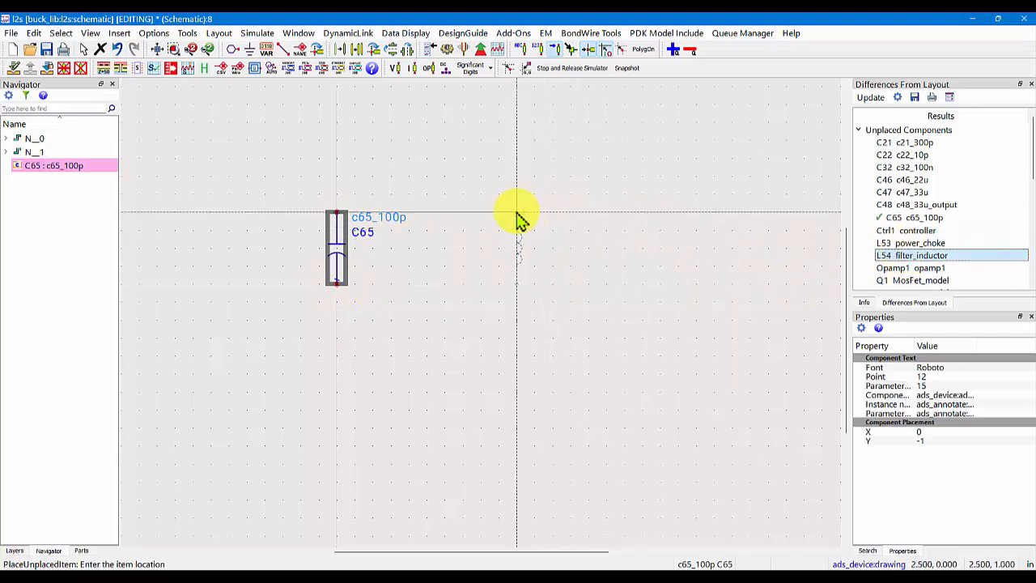
{"action": "key", "text": "ctrl+r"}
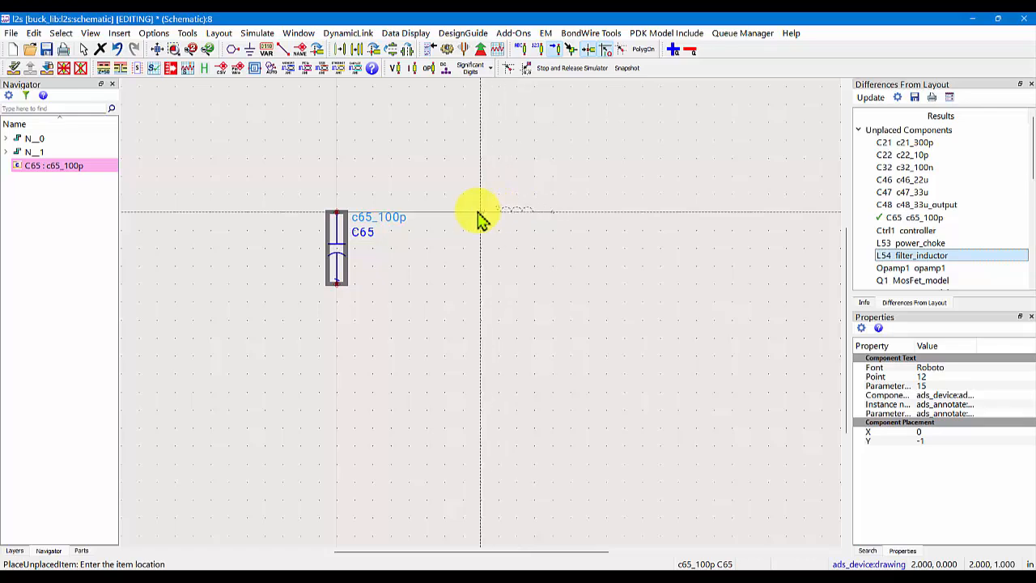
{"action": "left_click", "coordinate": [479, 217]}
{"action": "left_click", "coordinate": [886, 192]}
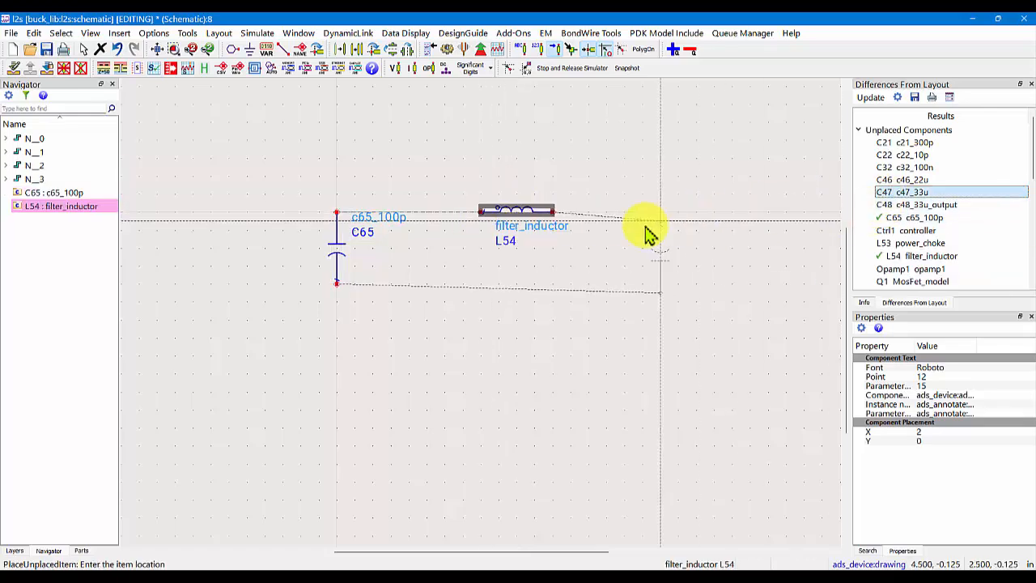
{"action": "left_click", "coordinate": [597, 215]}
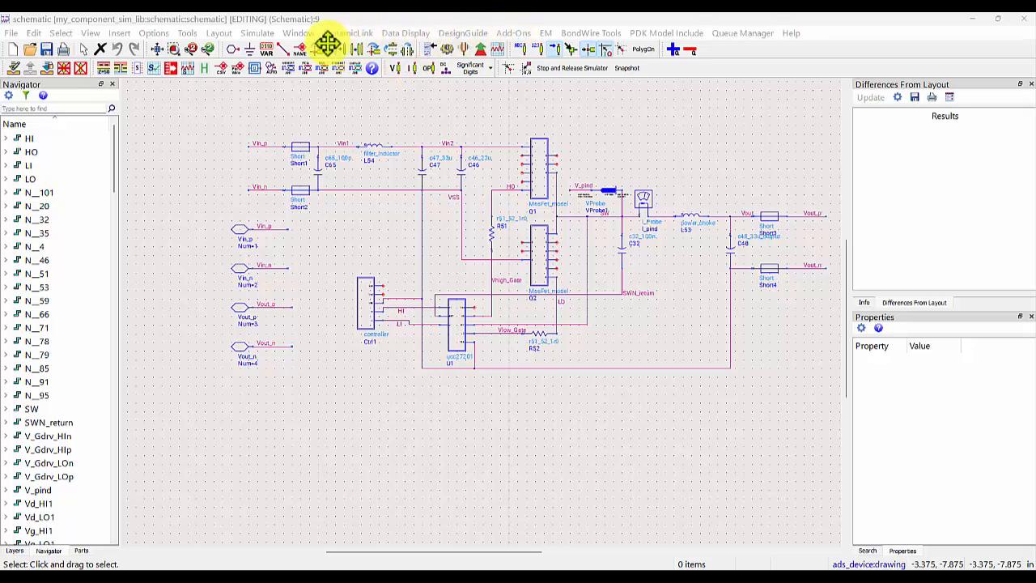
- Open the symbol view of the my_component_sim_lib schematic to examine its pins, and return to the schematic
{"action": "left_click", "coordinate": [299, 33]}
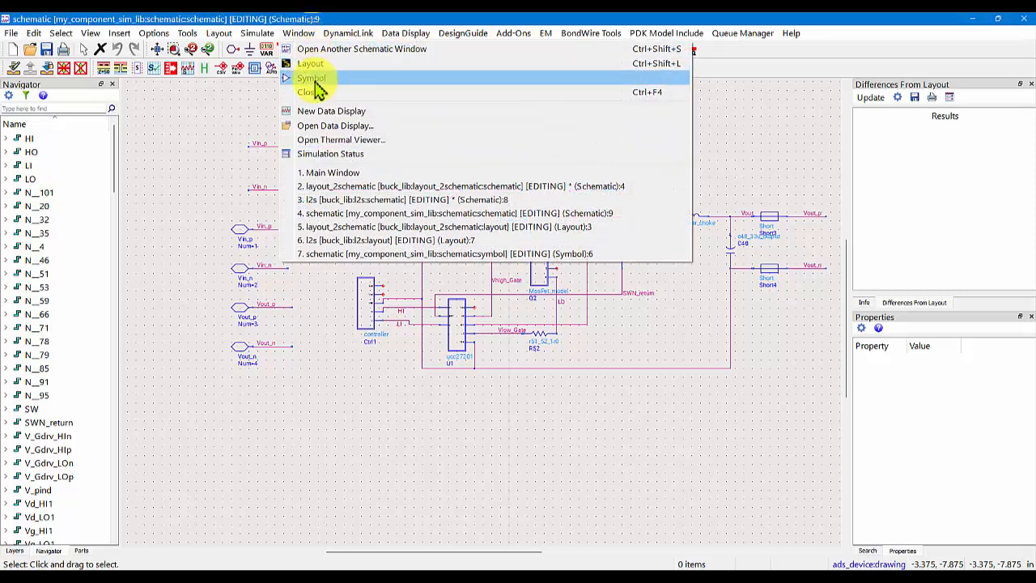
{"action": "left_click", "coordinate": [316, 79]}
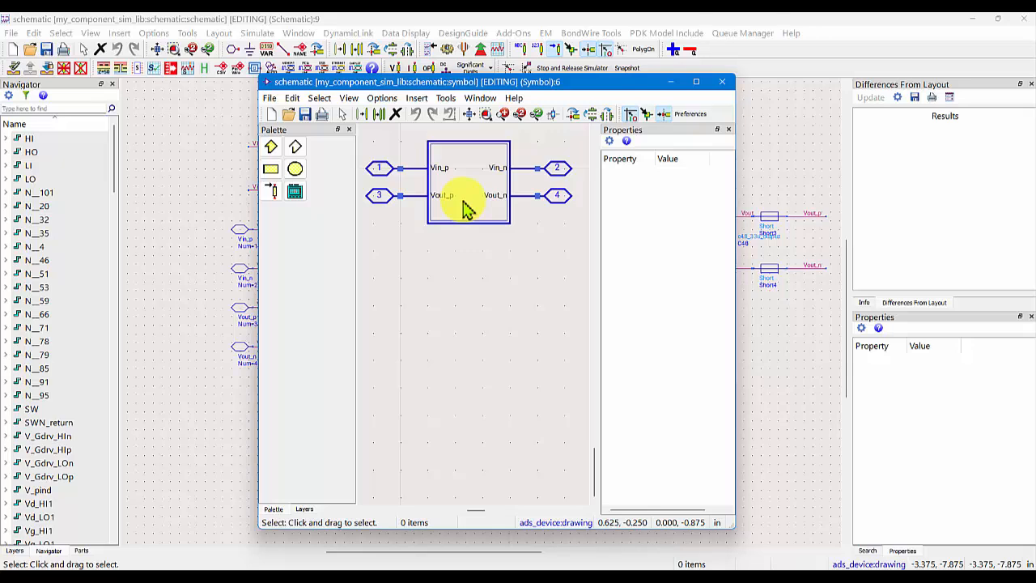
{"action": "left_click", "coordinate": [254, 258]}
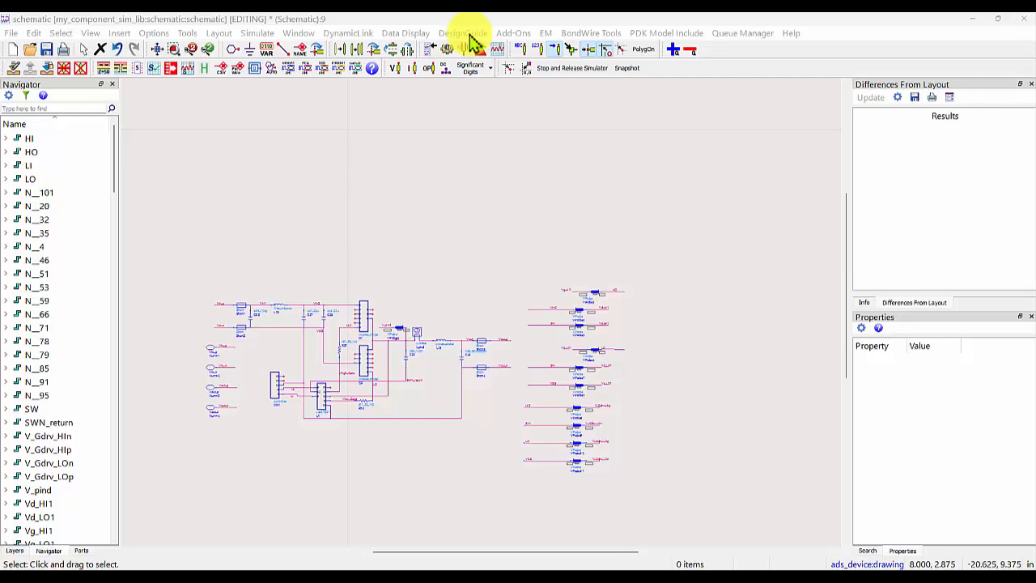
- Insert the All Voltage Probes sub-circuit from the Basic Templates for Power Electronics and place it beside the existing voltage probes
{"action": "left_click", "coordinate": [468, 34]}
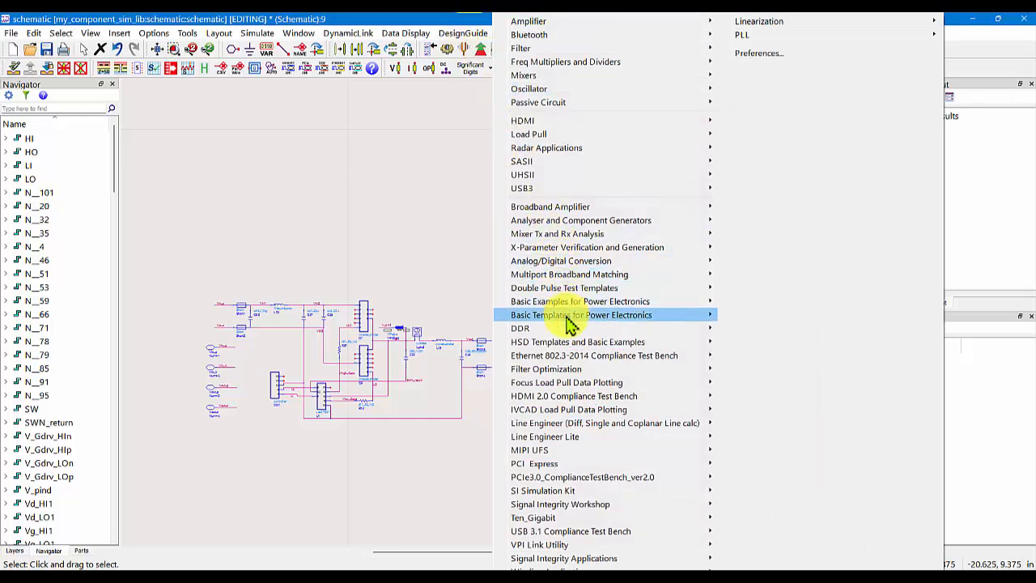
{"action": "mouse_move", "coordinate": [570, 320]}
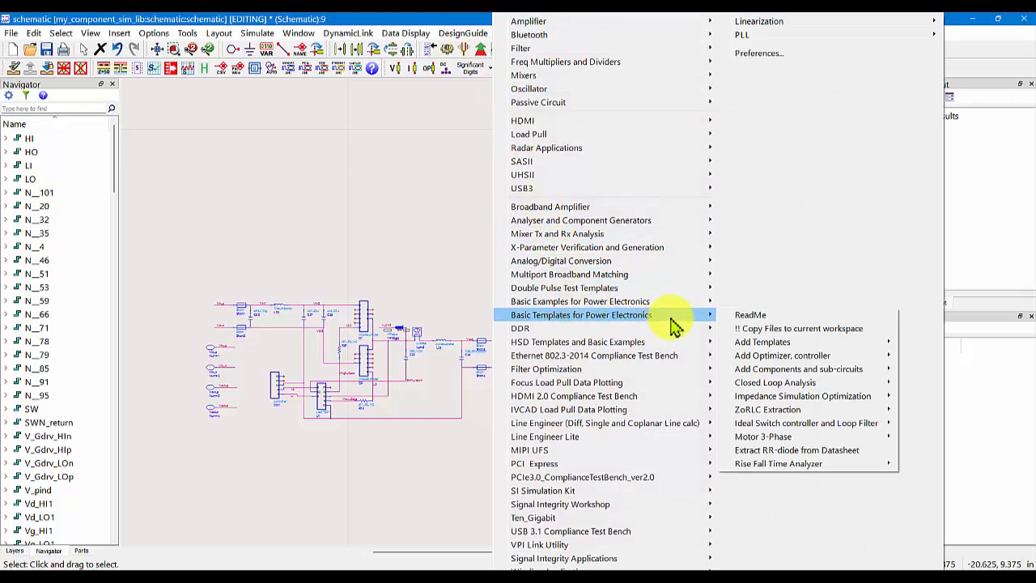
{"action": "mouse_move", "coordinate": [762, 348]}
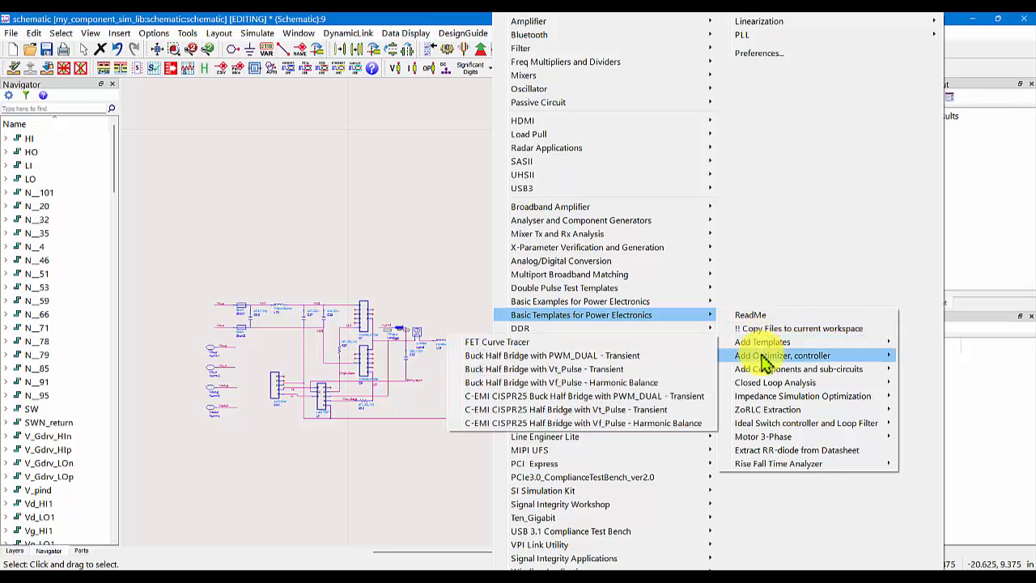
{"action": "mouse_move", "coordinate": [766, 379]}
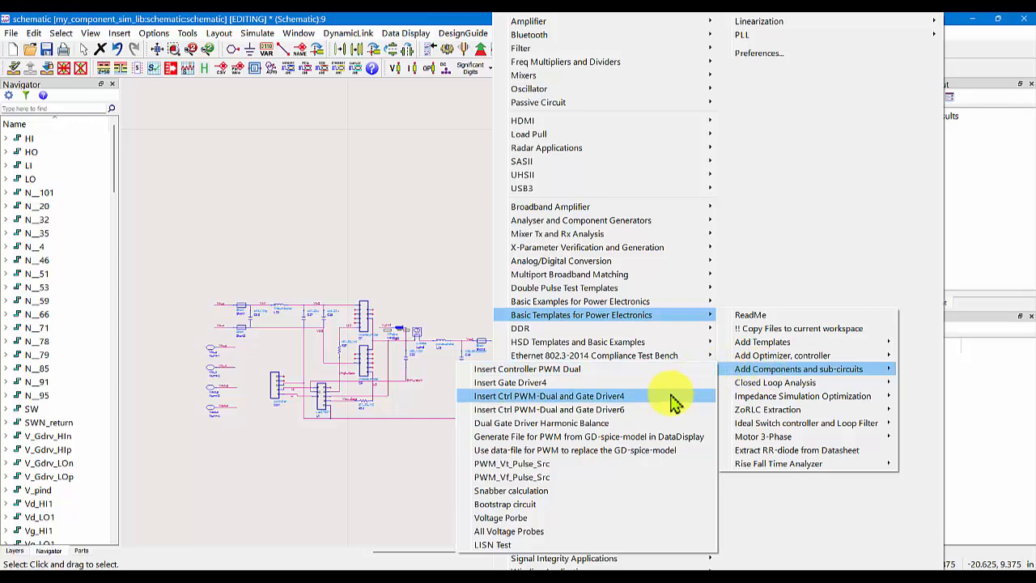
{"action": "left_click", "coordinate": [609, 533]}
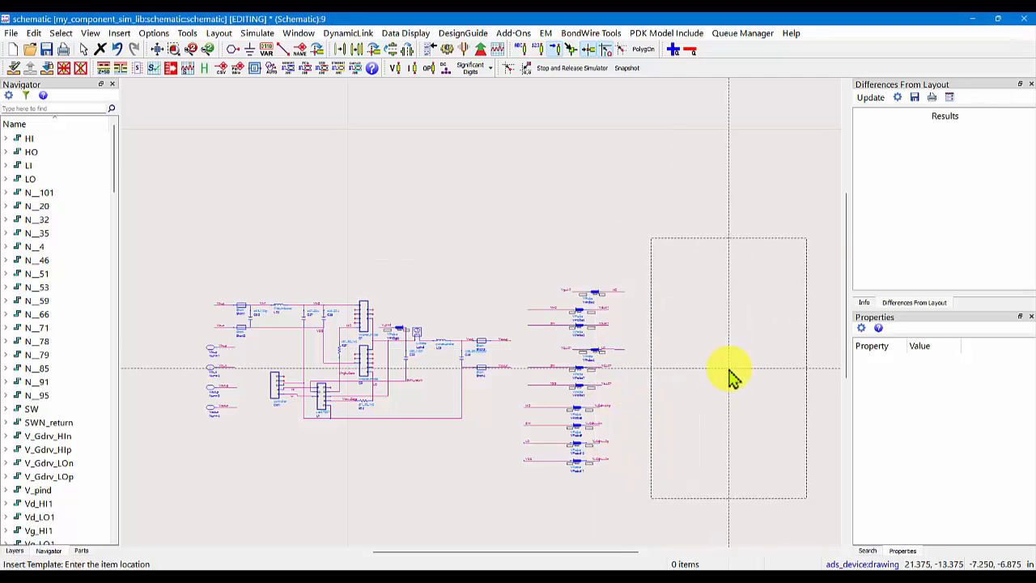
{"action": "left_click", "coordinate": [731, 377]}
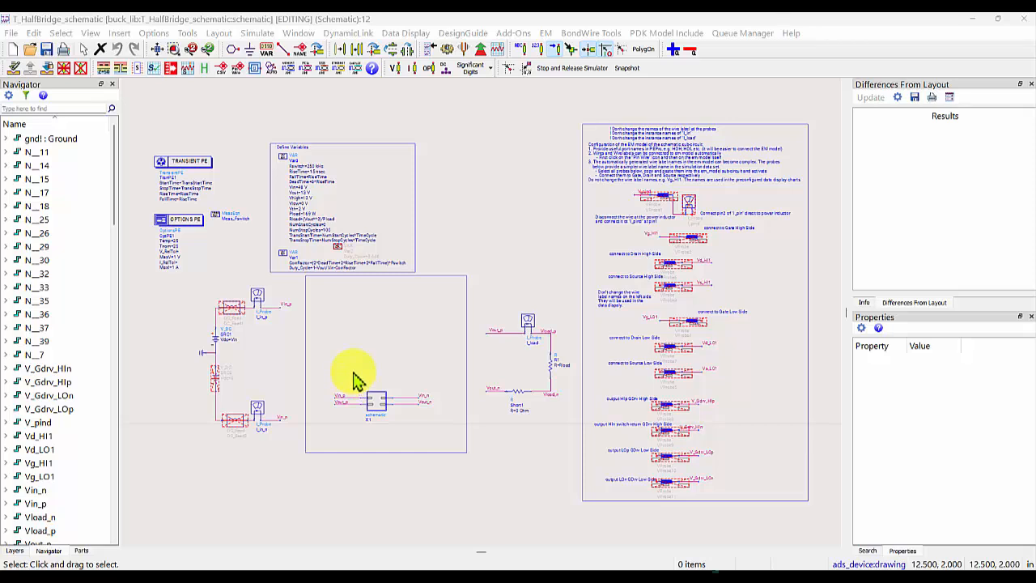
- Examine schematic instance X1 and its input and output connections in the T_HalfBridge_schematic test bench
{"action": "scroll", "coordinate": [356, 379], "scroll_direction": "up", "scroll_amount": 2}
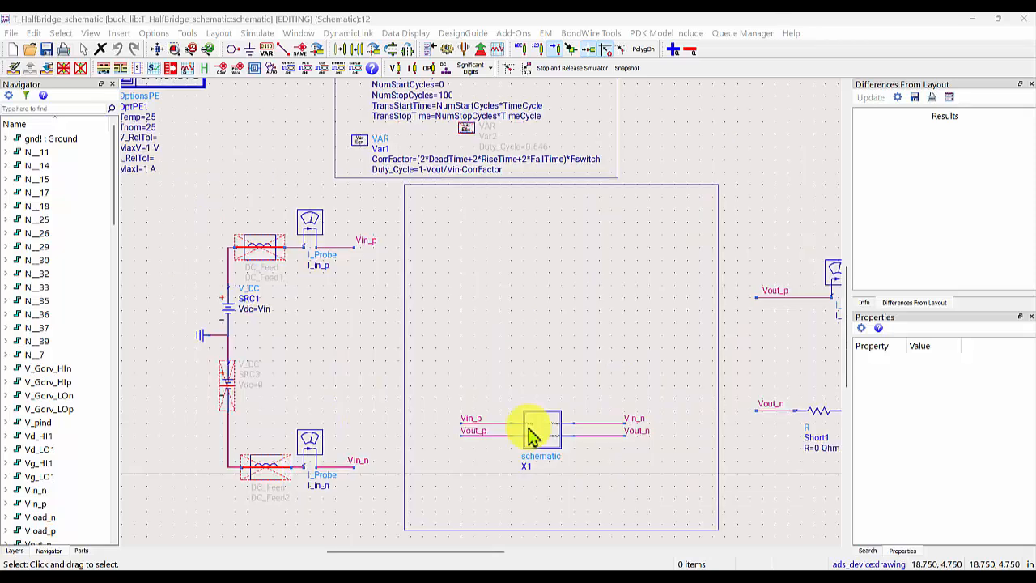